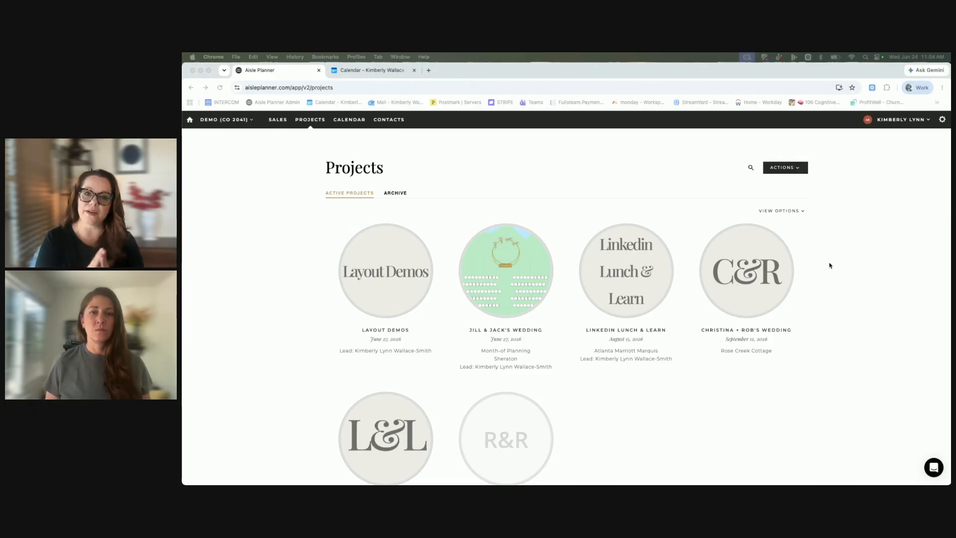
Open the layout templates in the business settings.
click(941, 120)
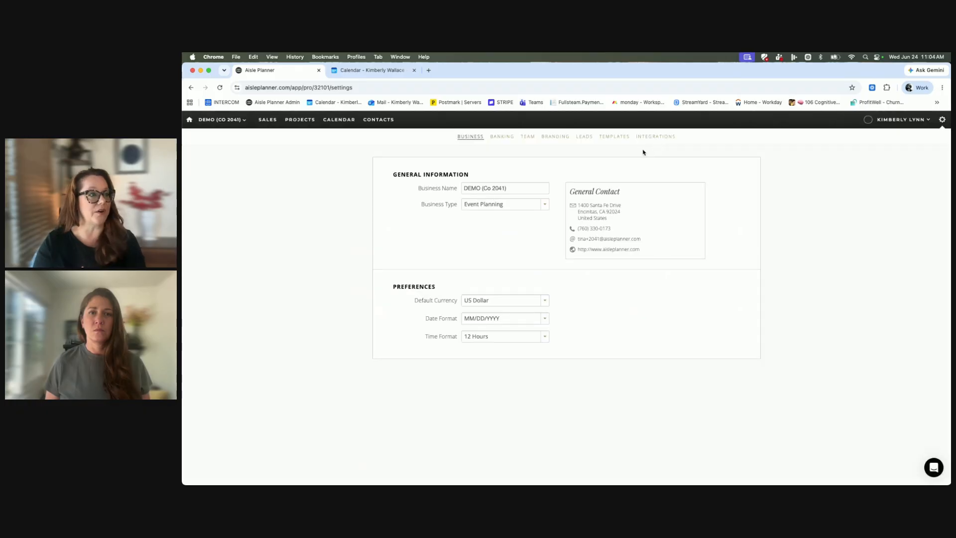
click(614, 138)
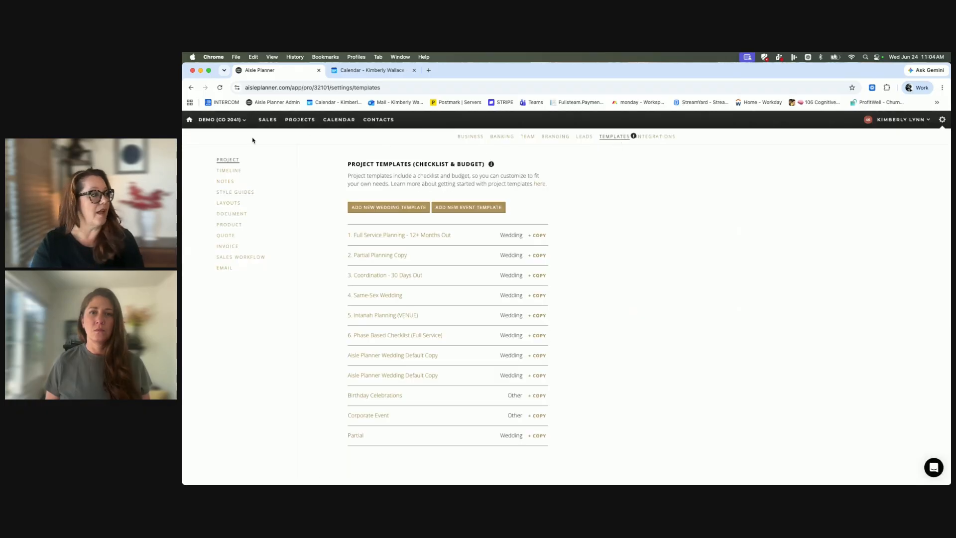
click(230, 203)
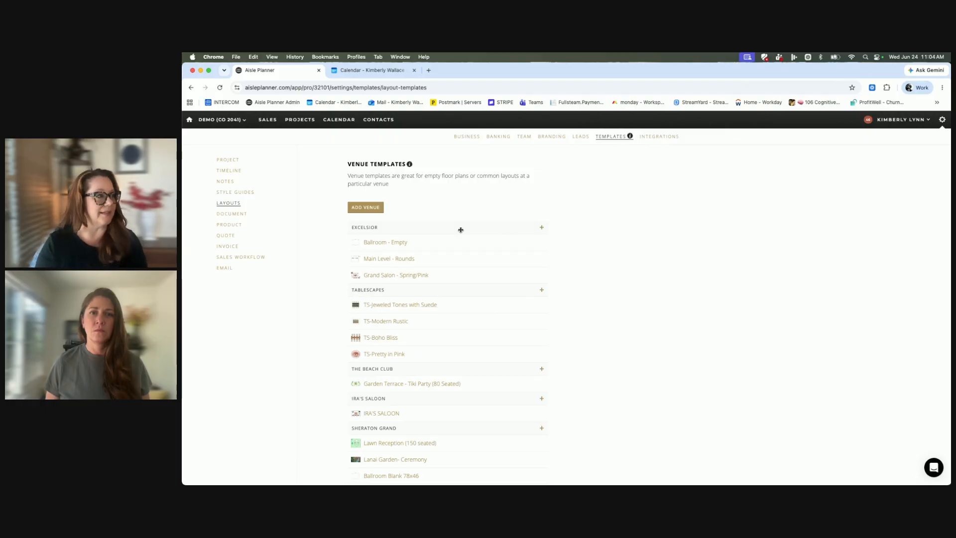
Look through the list of venues and their layout templates.
scroll(460, 229, down, 10)
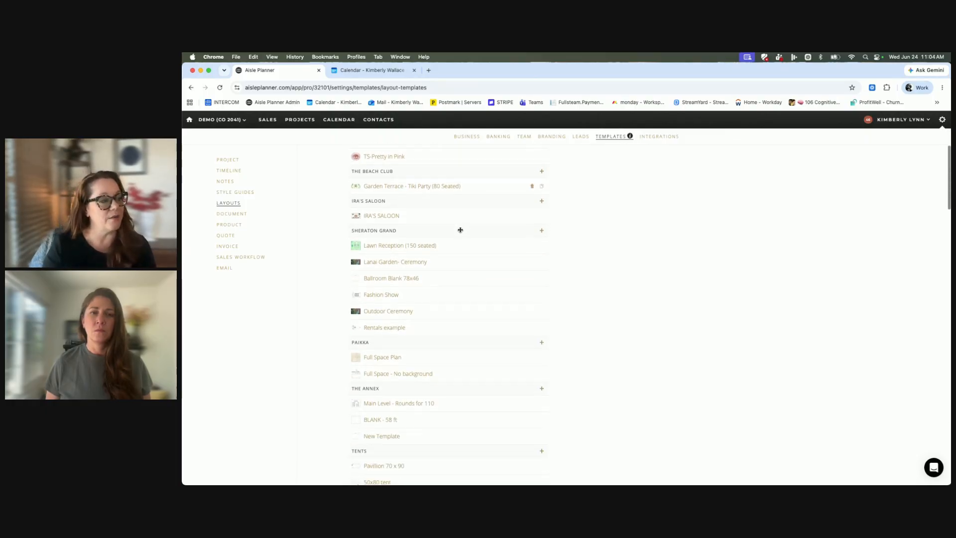
scroll(460, 229, down, 5)
scroll(461, 229, up, 20)
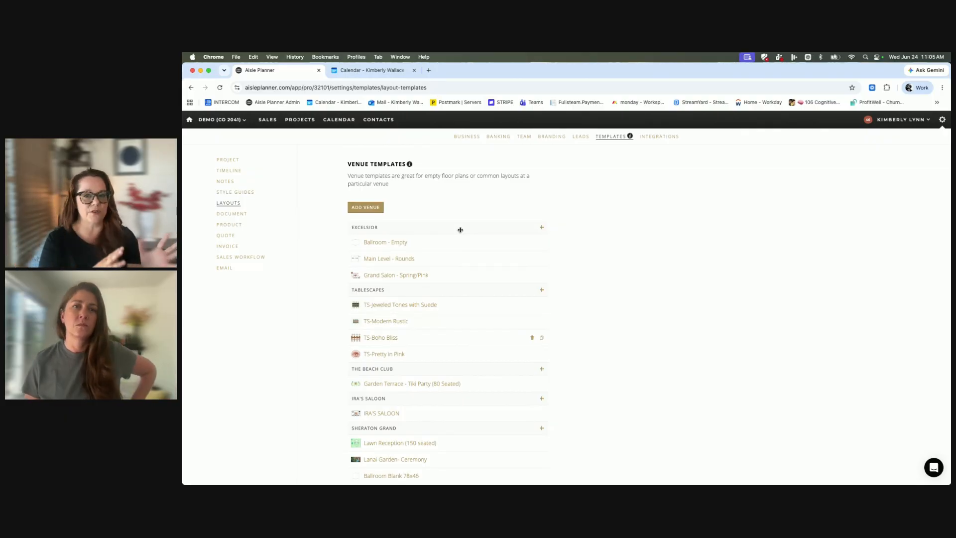
scroll(416, 267, down, 2)
scroll(417, 266, down, 15)
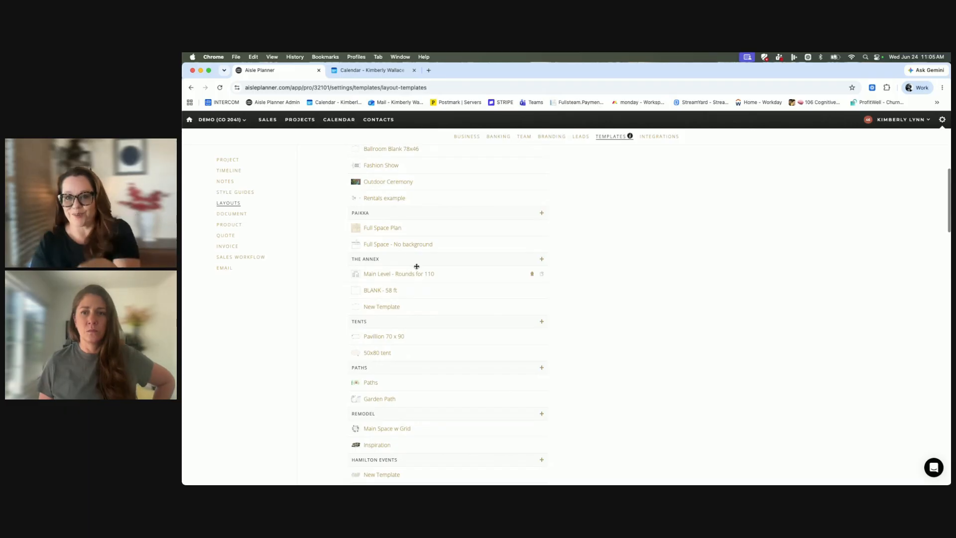
scroll(417, 267, up, 15)
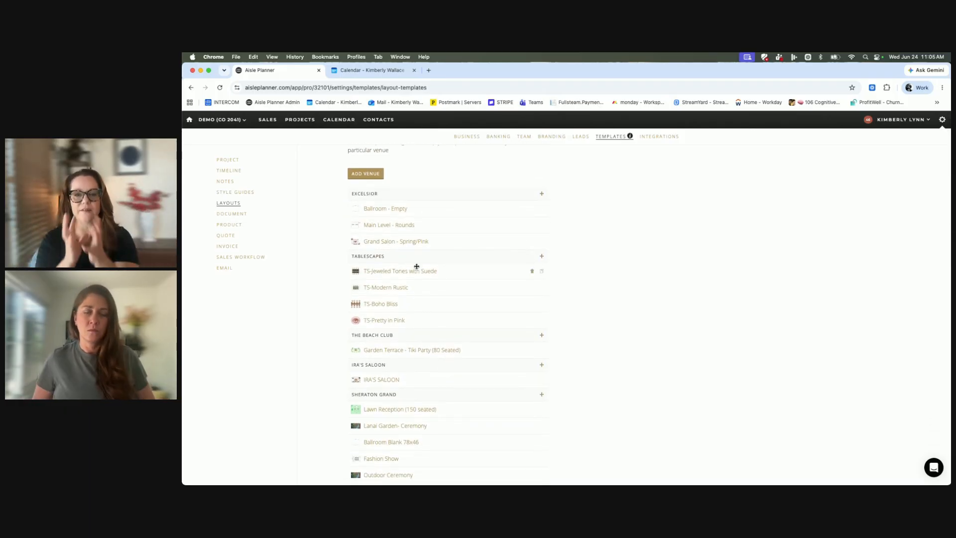
scroll(417, 266, up, 2)
click(367, 207)
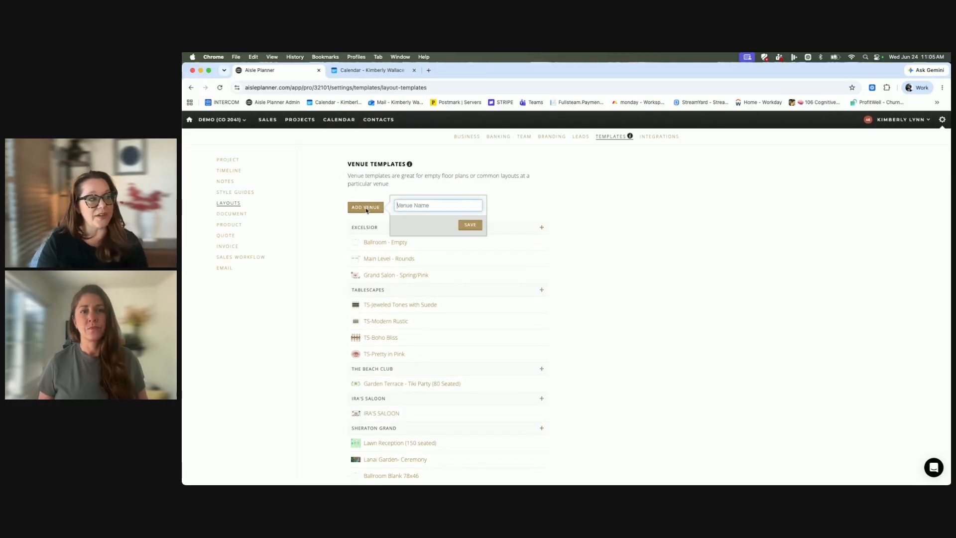
click(486, 238)
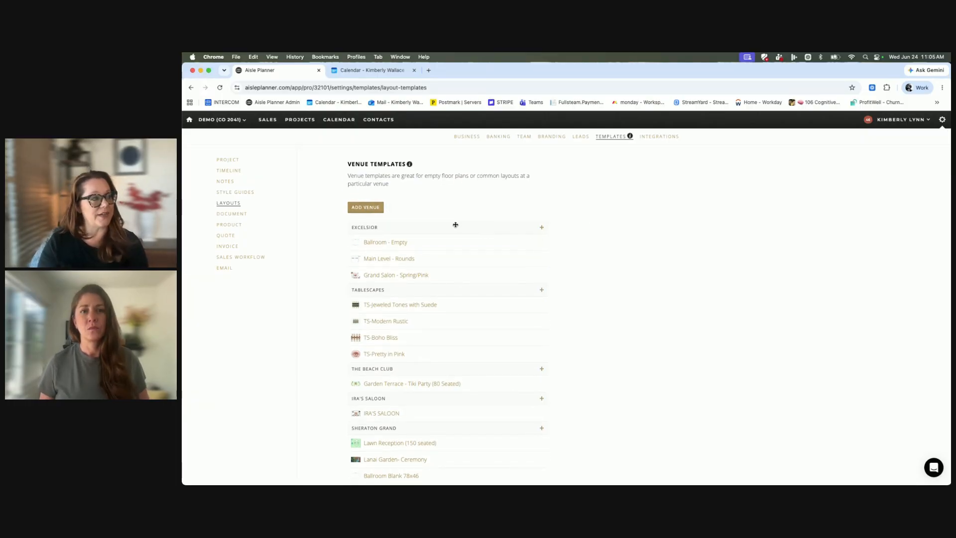
mouse_move(451, 225)
mouse_down()
mouse_move(453, 315)
mouse_move(456, 216)
mouse_up()
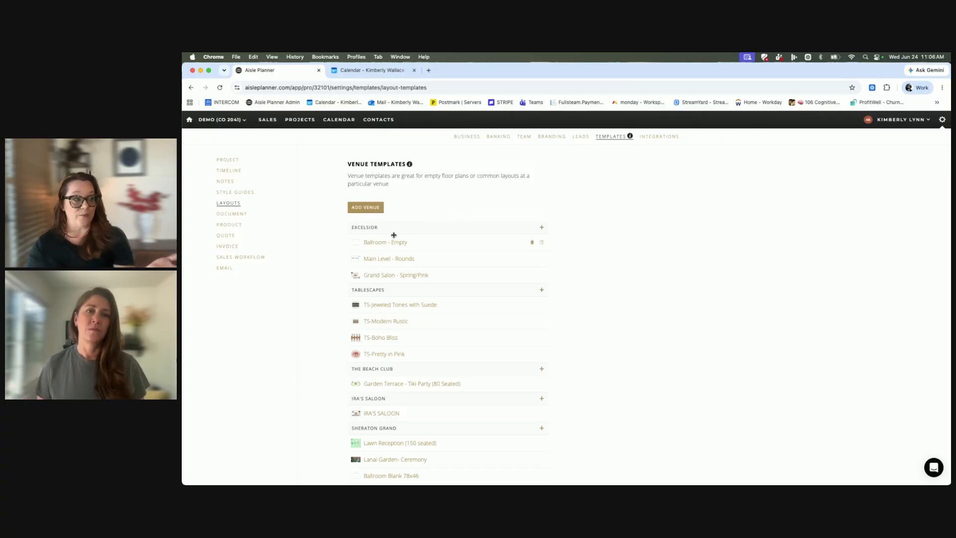
mouse_move(387, 226)
mouse_down()
mouse_move(389, 320)
mouse_move(391, 216)
mouse_up()
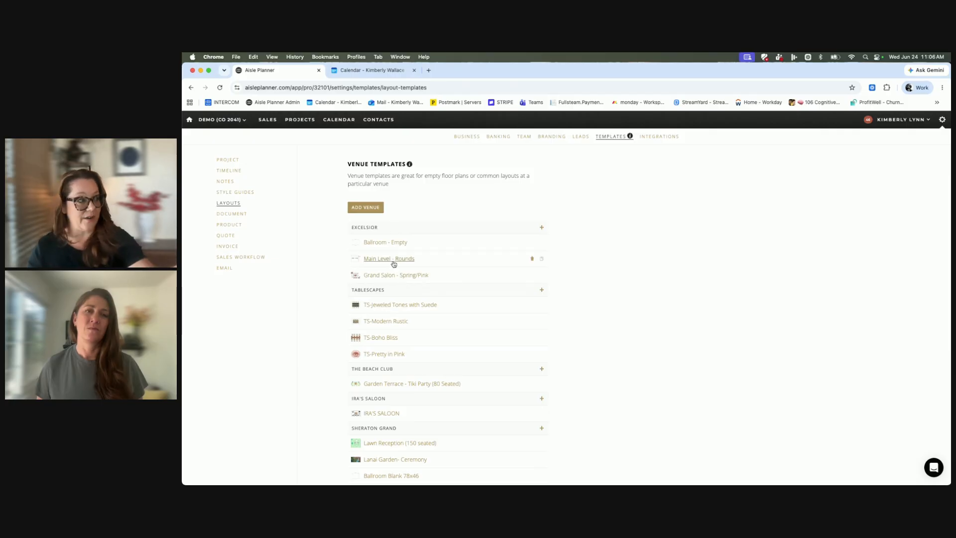
scroll(400, 271, down, 3)
scroll(400, 271, up, 5)
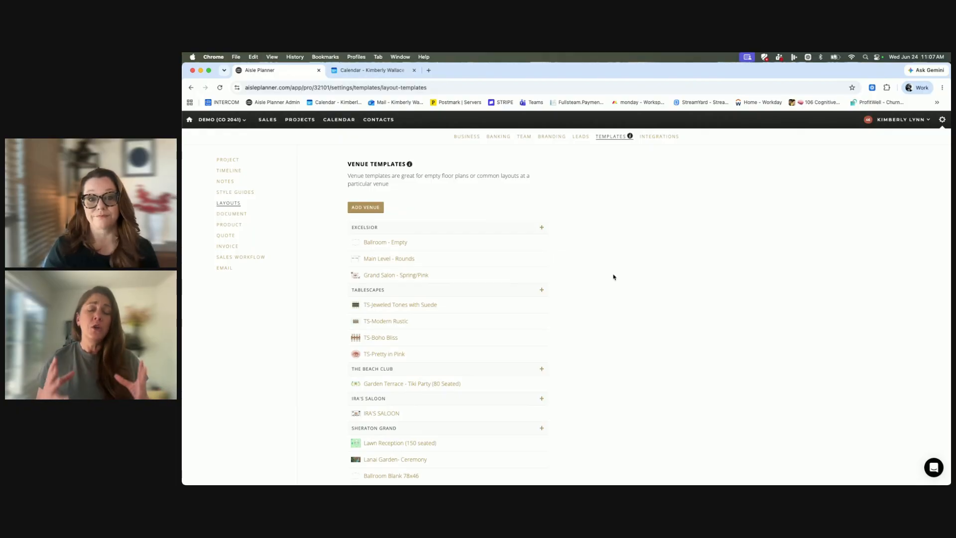
Open the Excelsior venue's "Ballroom - Empty" template to view its floor plan, and return to the template list.
click(384, 244)
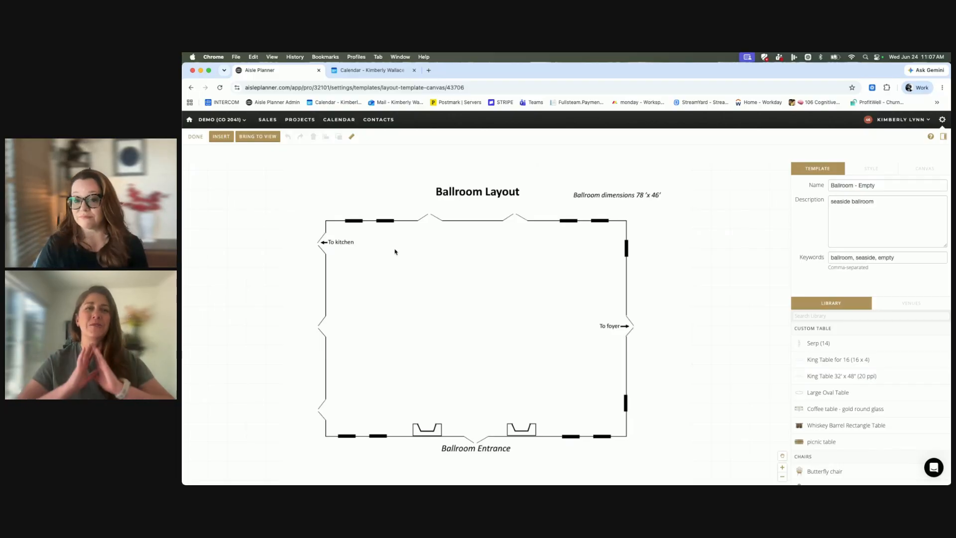
click(195, 137)
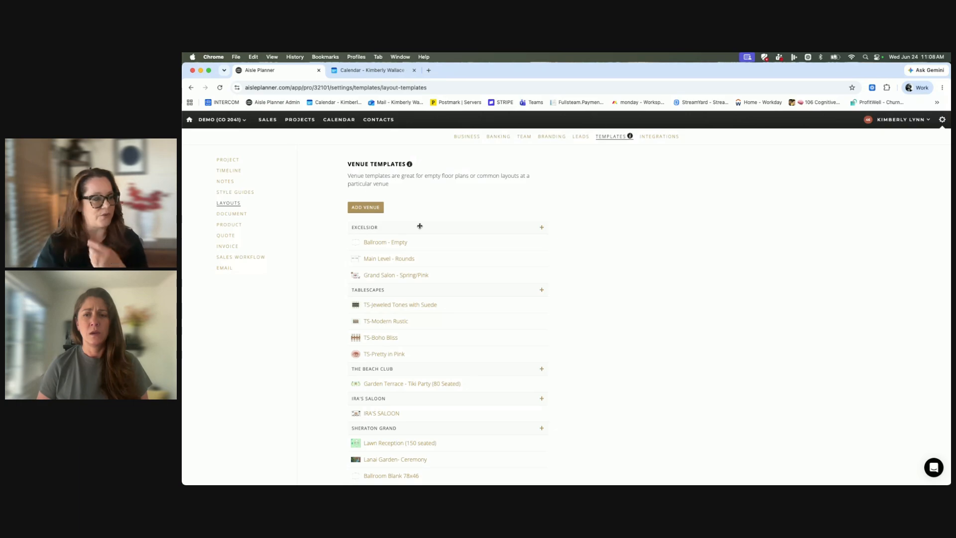
Add a new layout template under the Excelsior venue and name it "Blank Space".
click(543, 228)
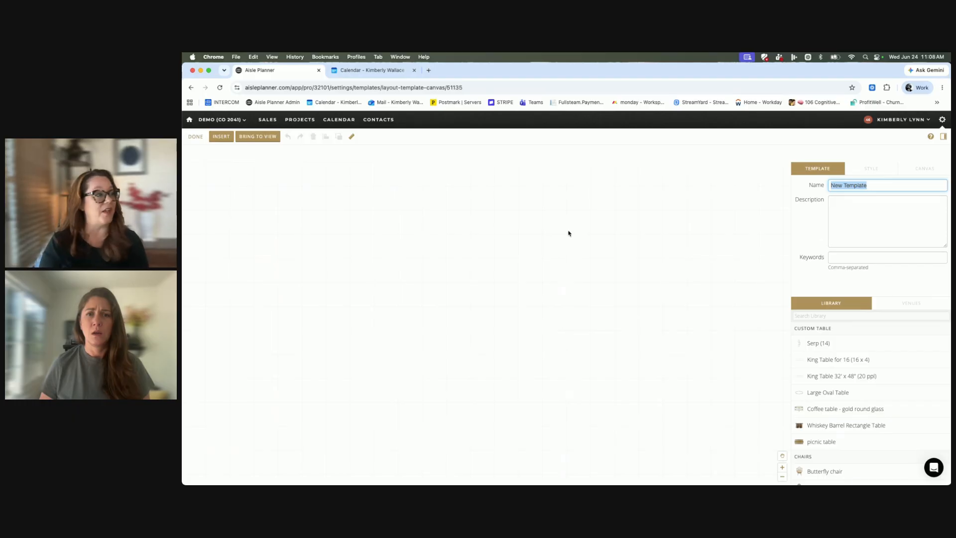
click(230, 134)
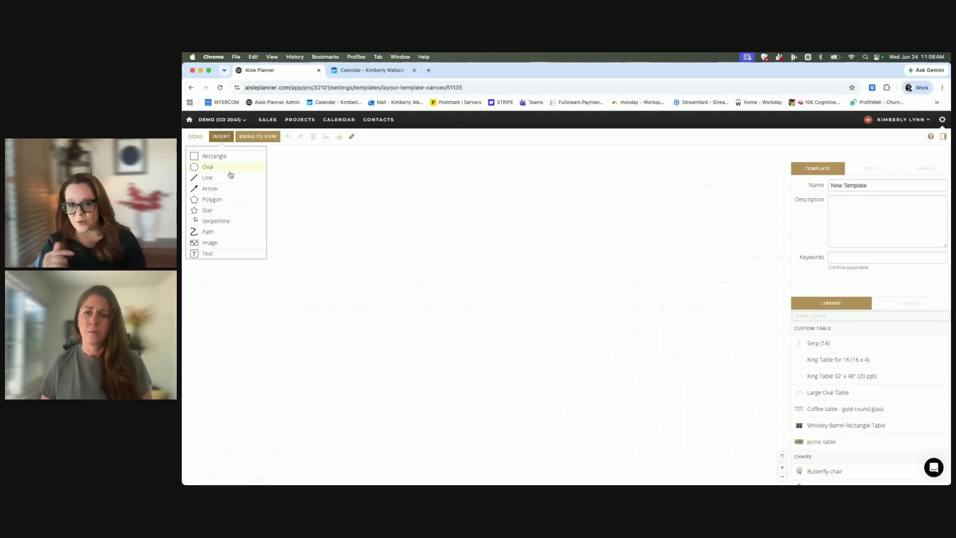
click(289, 206)
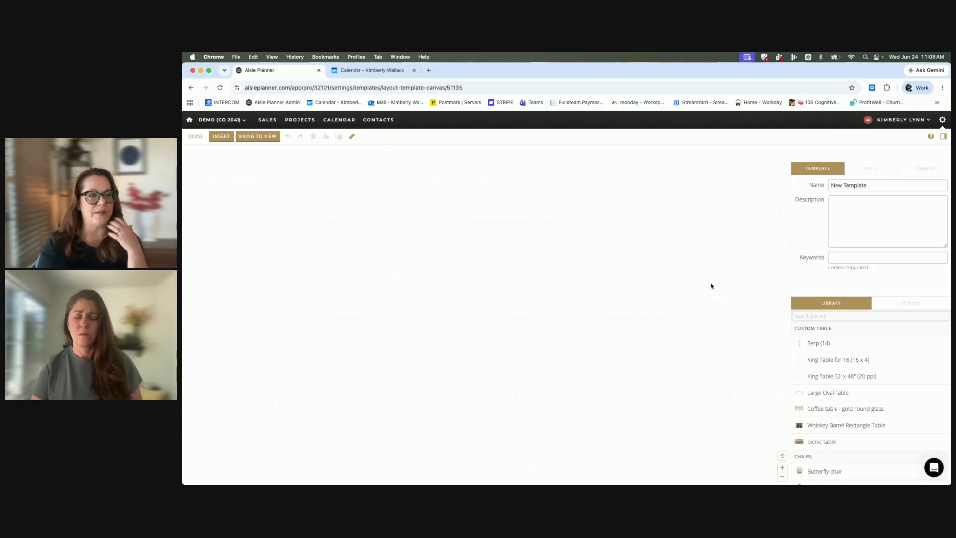
click(869, 186)
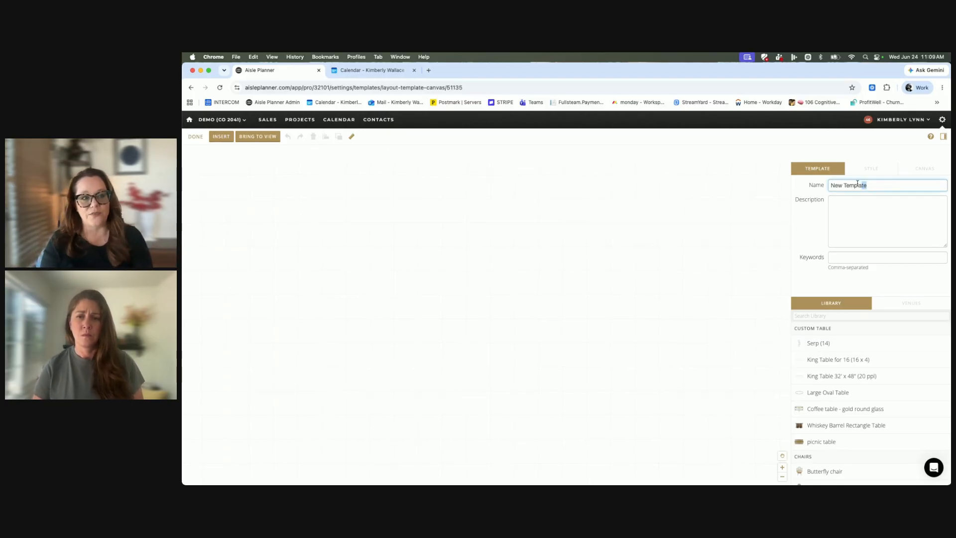
drag(869, 185, 831, 184)
text(Blank Space)
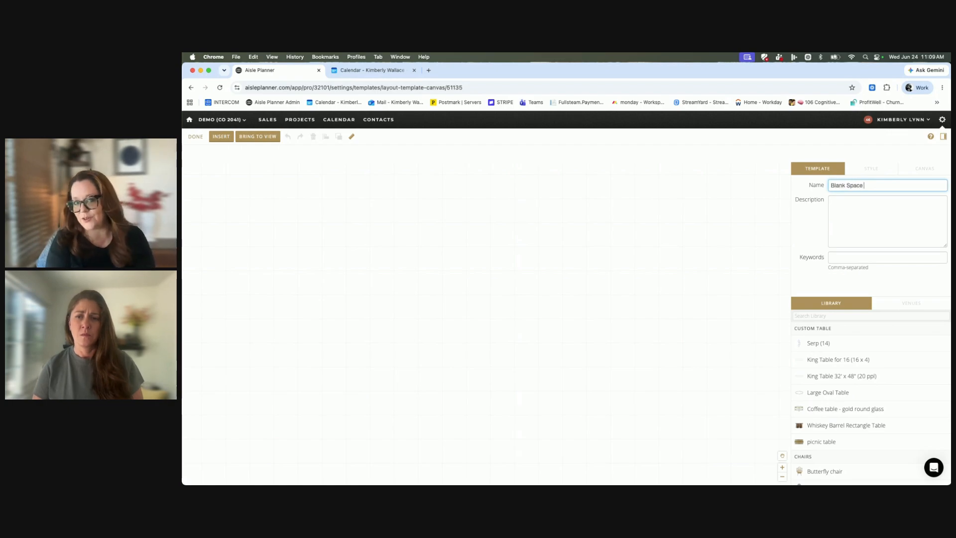
click(631, 223)
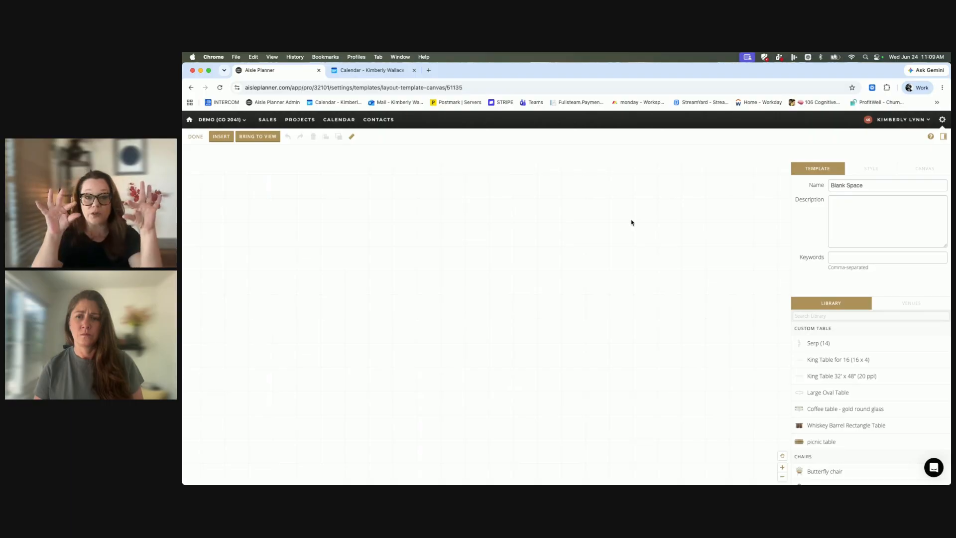
click(876, 186)
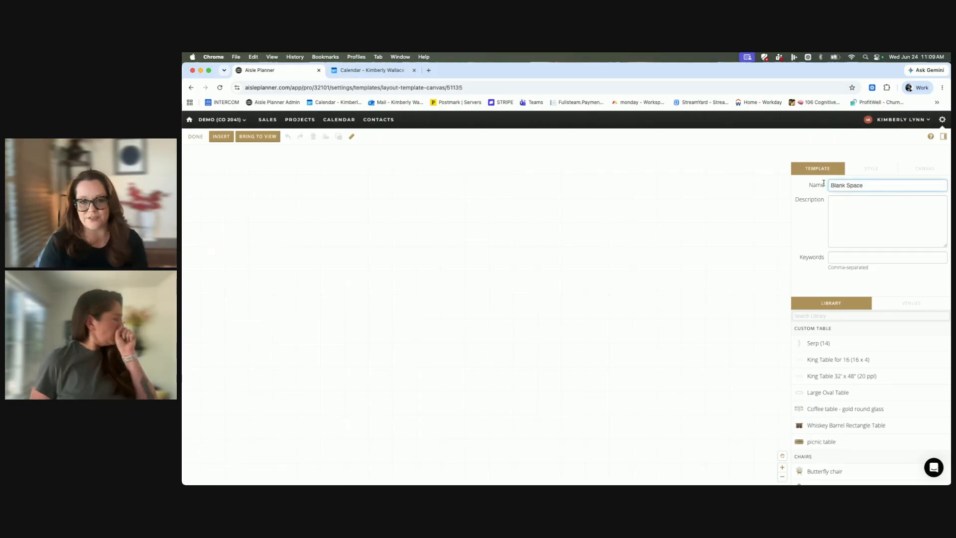
Insert the floor plan image "Screenshot 2026-06-24 at 9.43.33 AM" from the Desktop folder into the template.
click(221, 137)
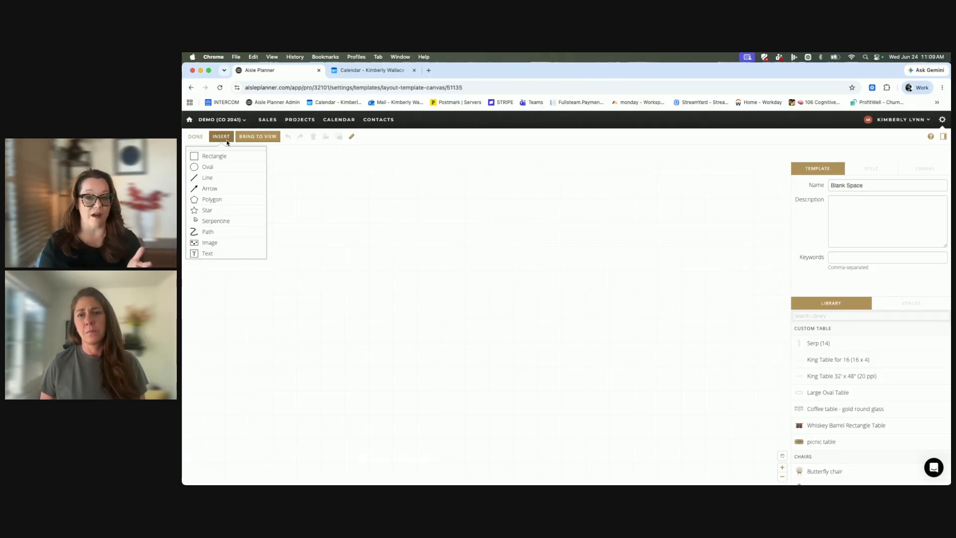
click(219, 246)
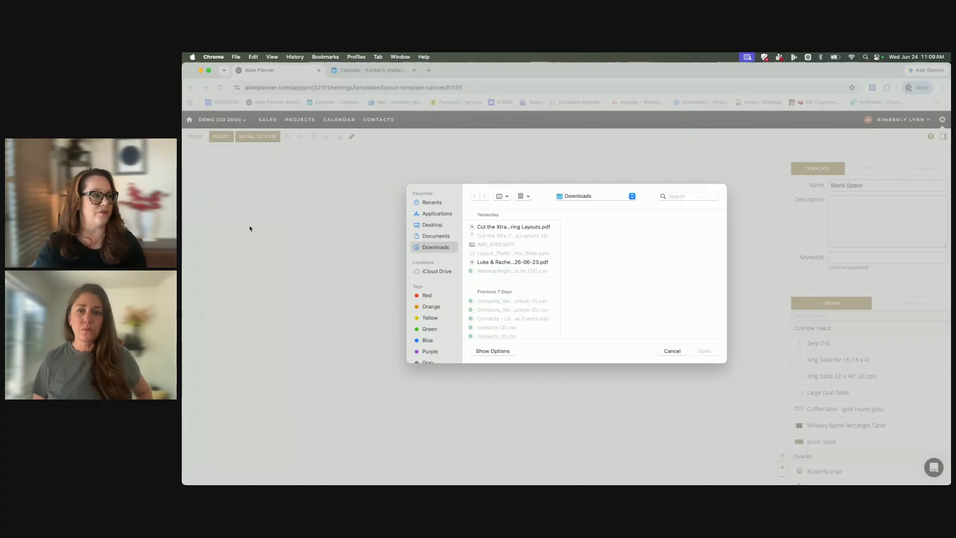
click(428, 227)
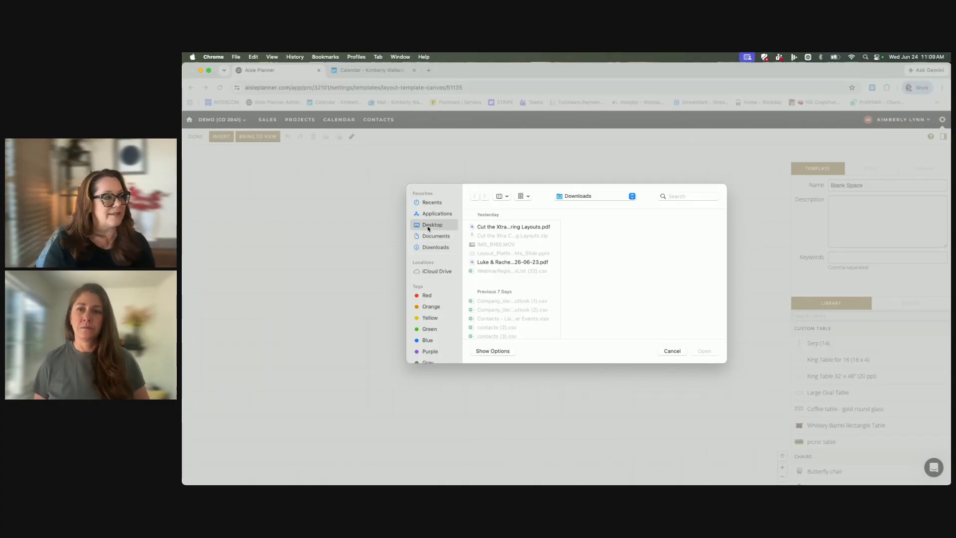
click(497, 228)
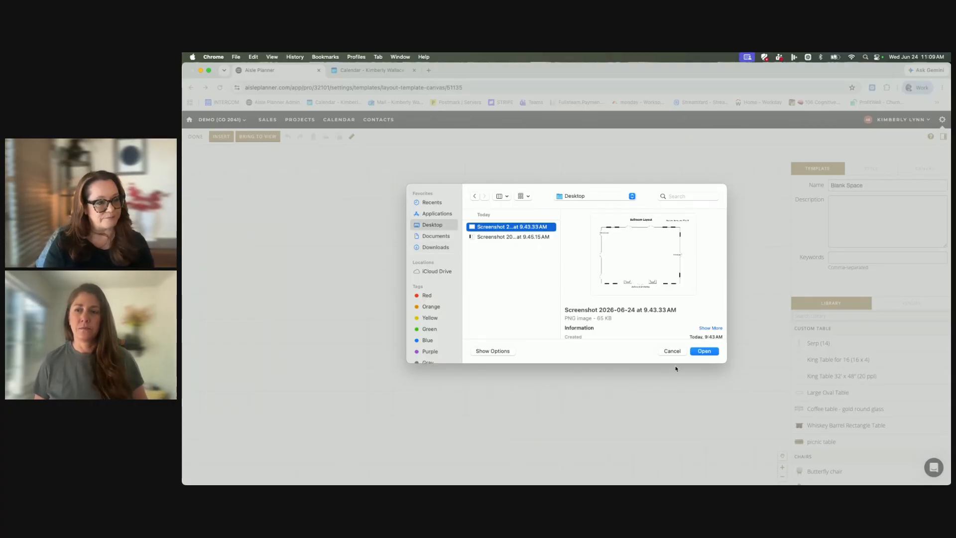
click(712, 355)
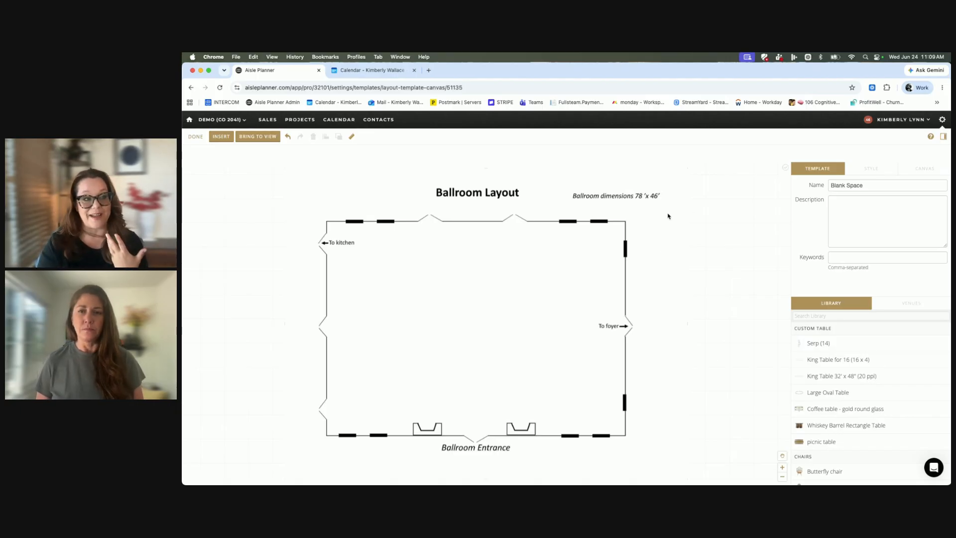
Reposition the ballroom floor plan image to about X 29' 8", Y -10' 5" and lock it in place.
click(539, 308)
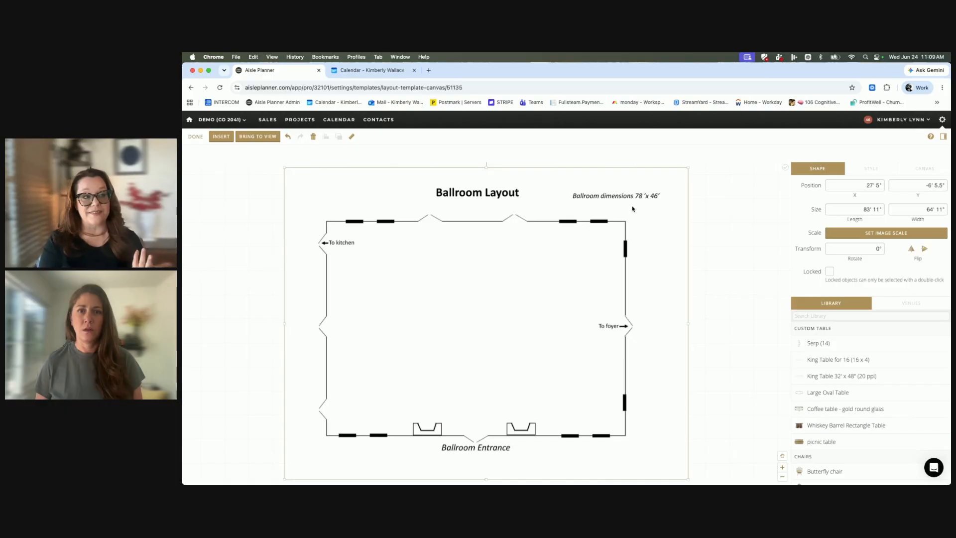
scroll(634, 209, right, 1)
scroll(634, 209, left, 1)
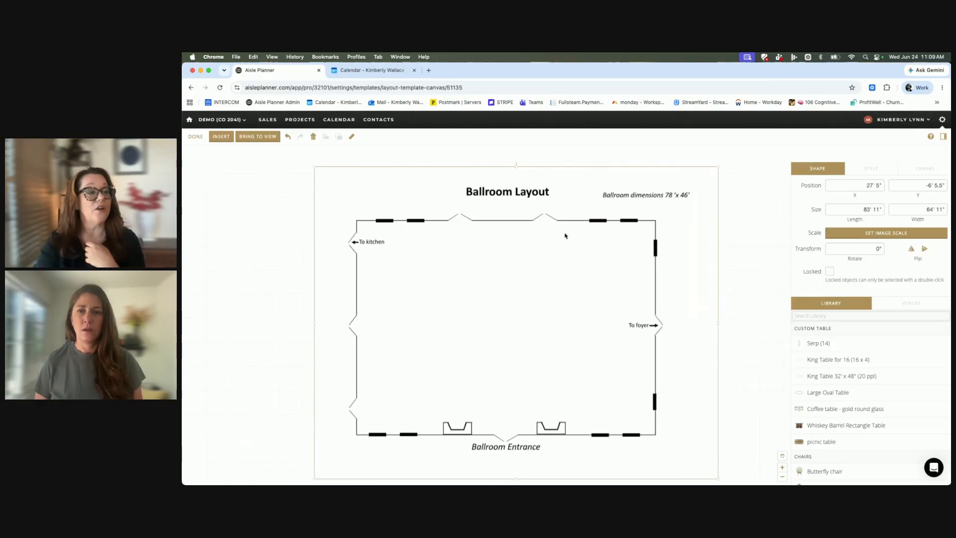
drag(541, 262, 521, 268)
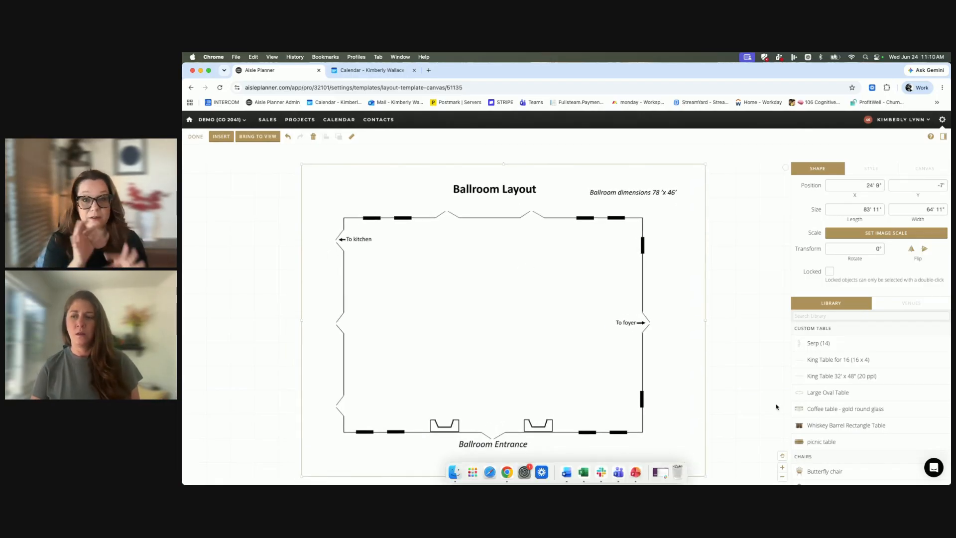
scroll(776, 407, right, 1)
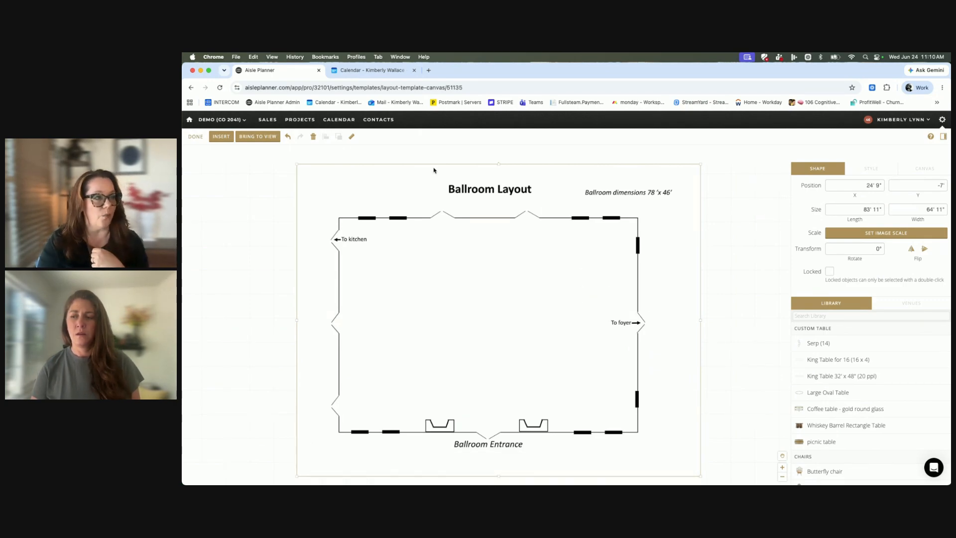
drag(489, 269, 541, 245)
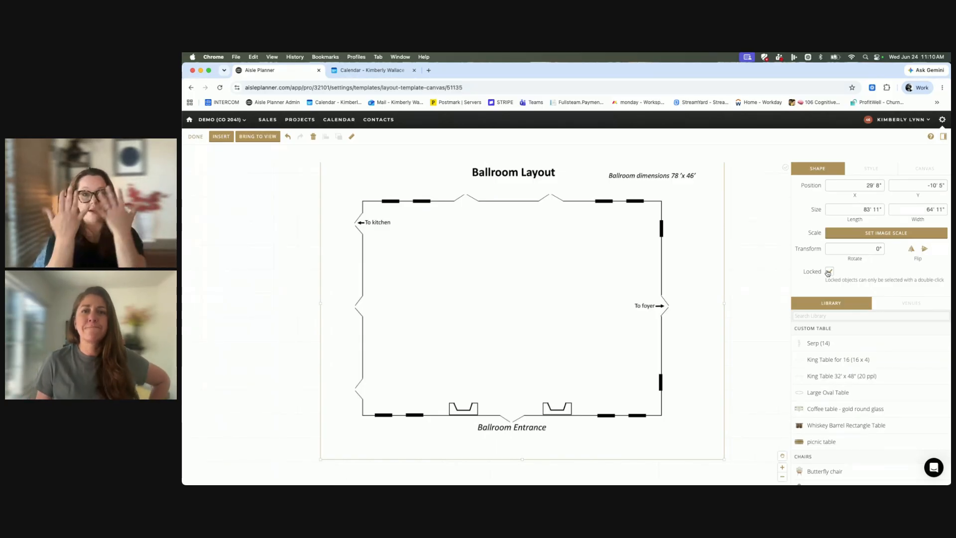
click(591, 316)
Set the locked ballroom image's scale by marking the room's length from wall to wall and entering 78' as the distance.
scroll(587, 276, up, 1)
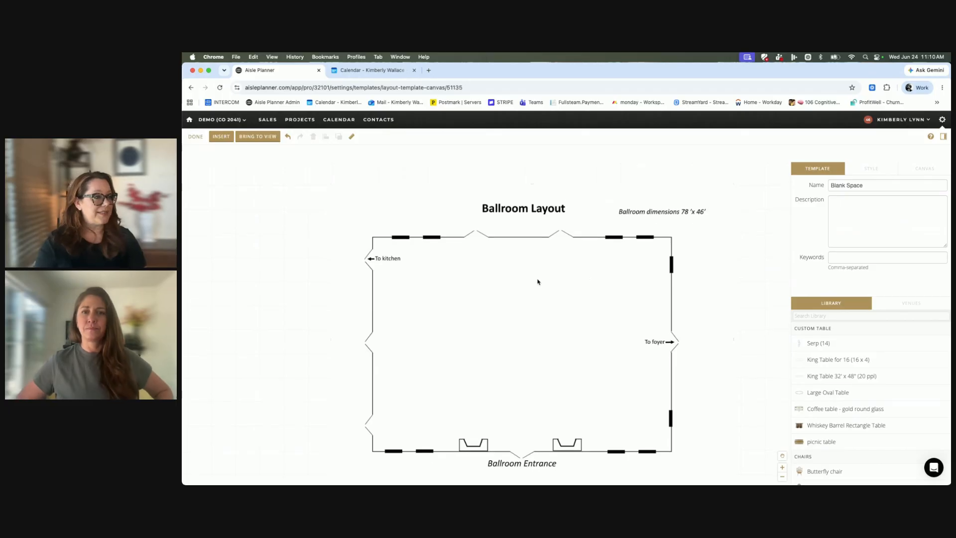
click(782, 477)
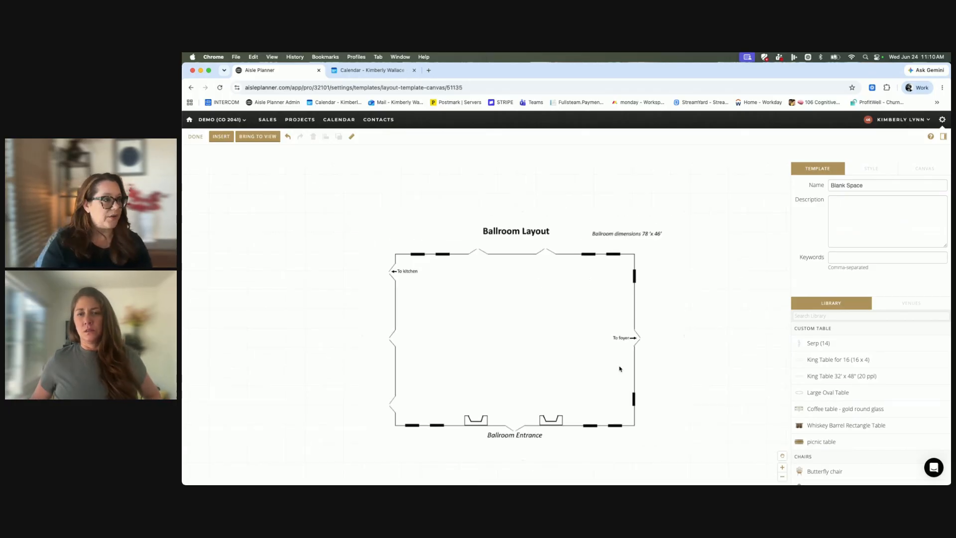
scroll(588, 354, up, 1)
double_click(579, 335)
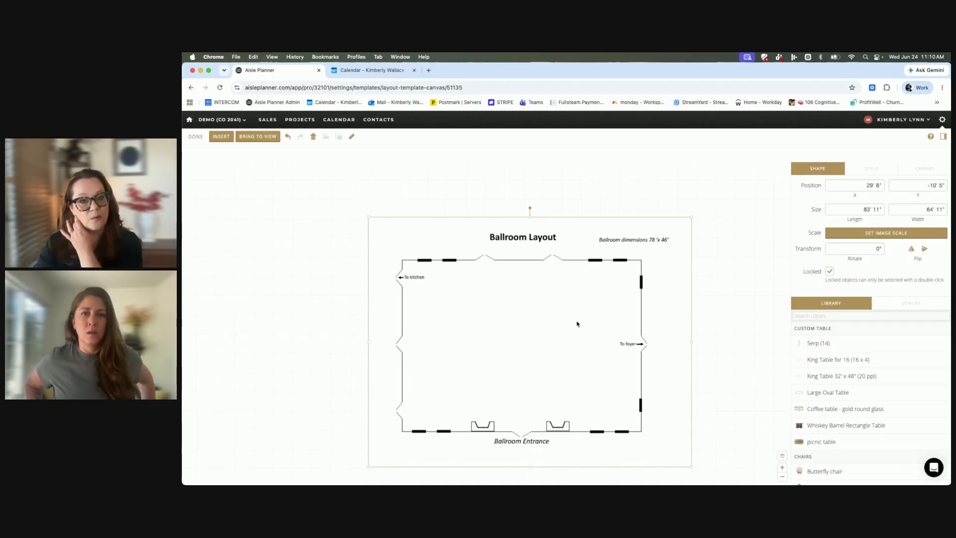
click(895, 235)
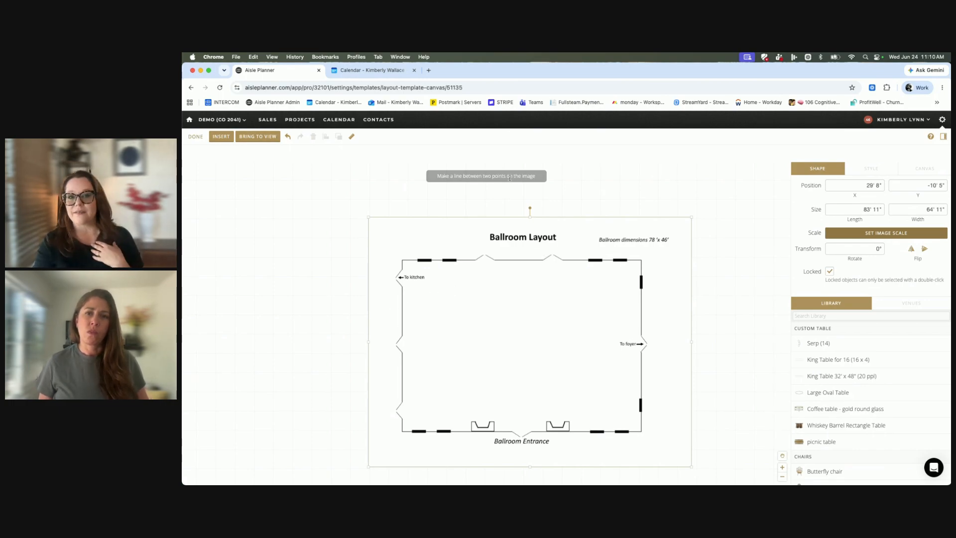
click(403, 306)
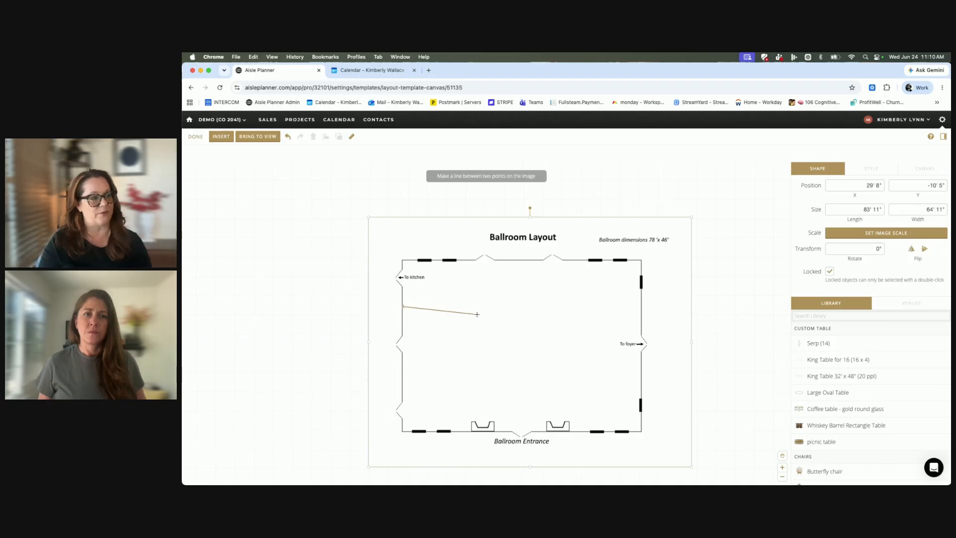
click(641, 307)
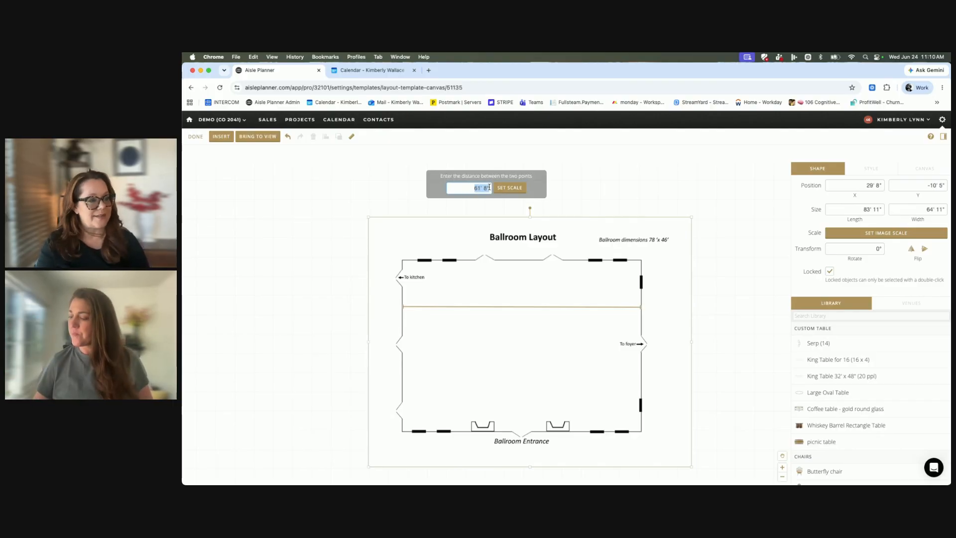
text(78')
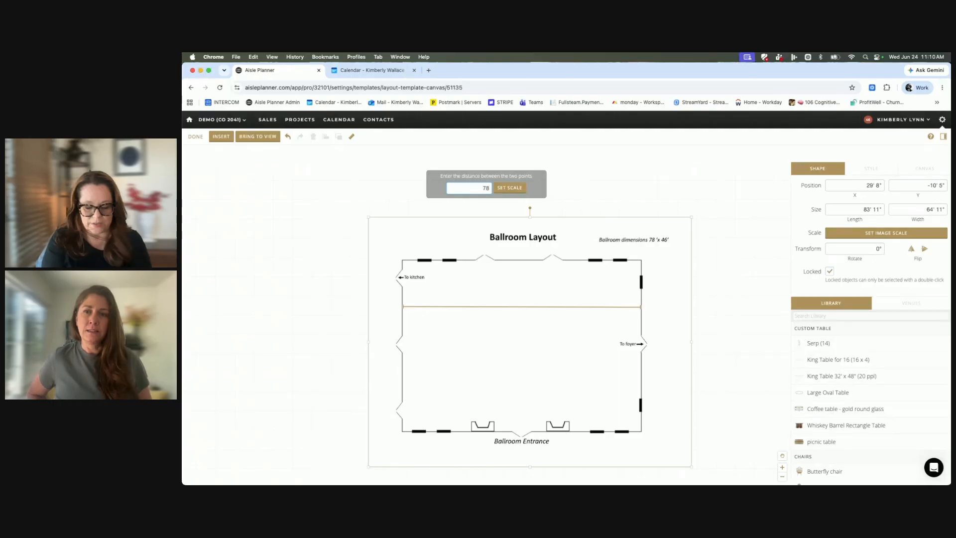
click(507, 190)
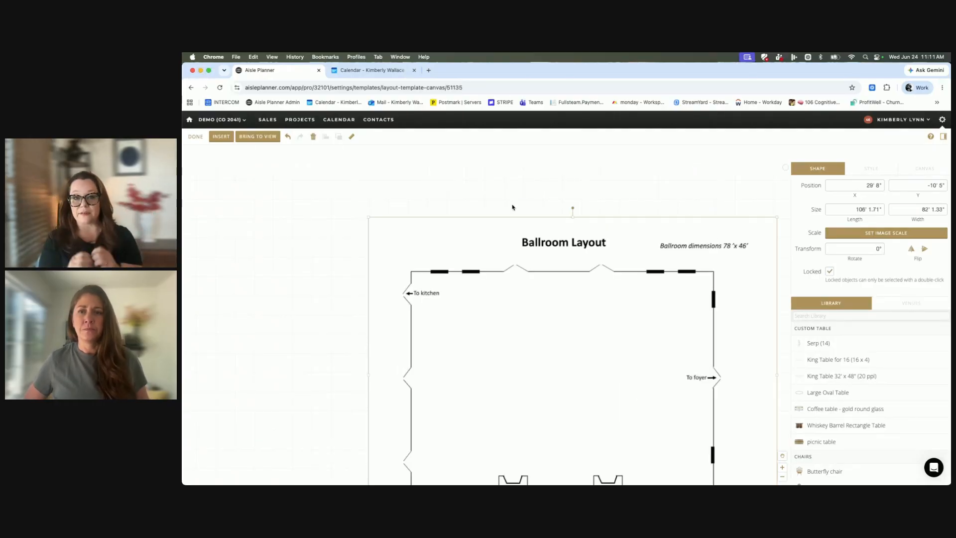
Deselect the scaled floor plan image, finish editing the "Blank Space" template and return to the venue template list.
scroll(515, 293, down, 2)
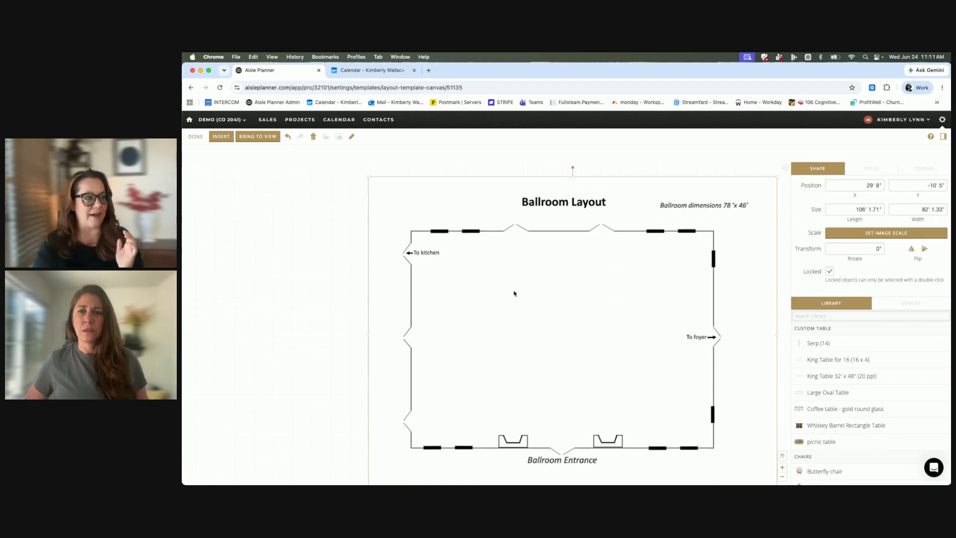
scroll(515, 294, right, 2)
click(514, 293)
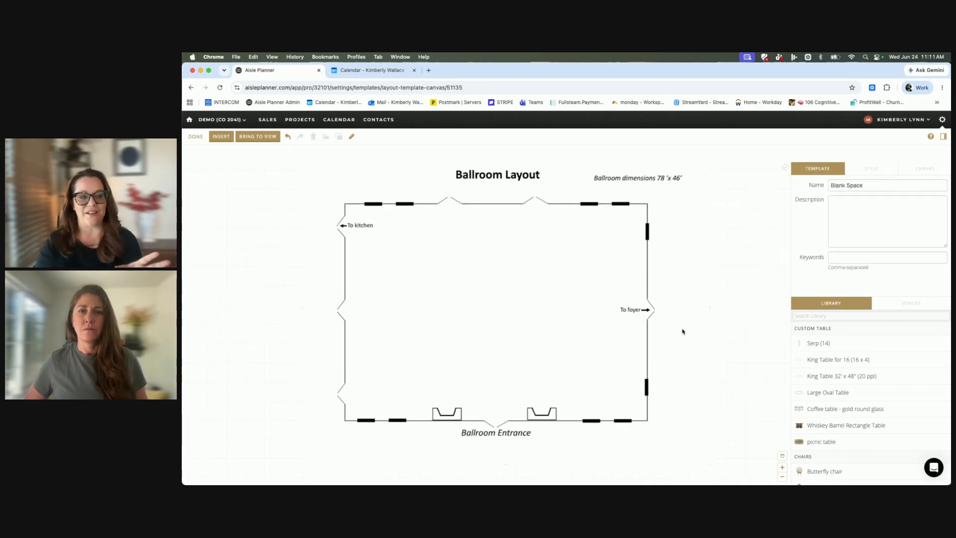
scroll(577, 314, right, 1)
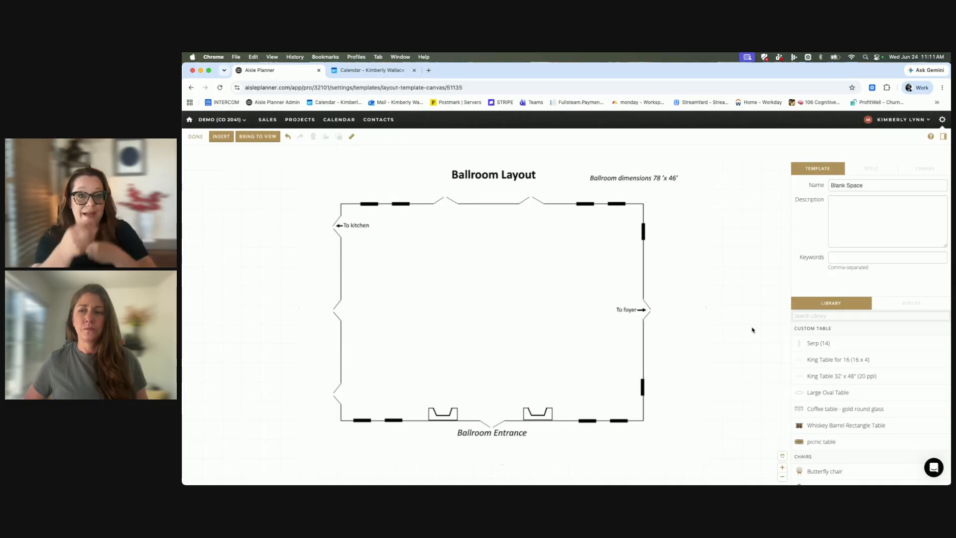
scroll(679, 278, right, 2)
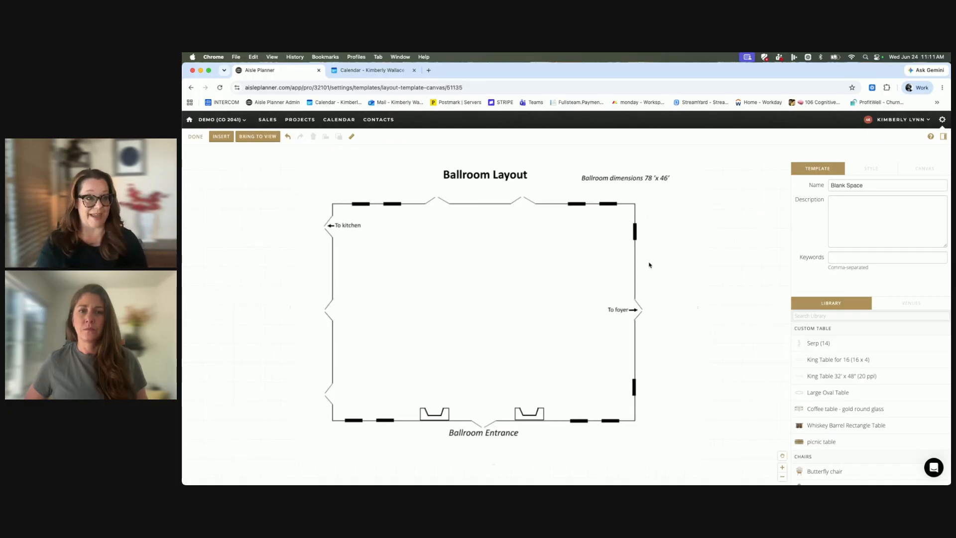
click(194, 140)
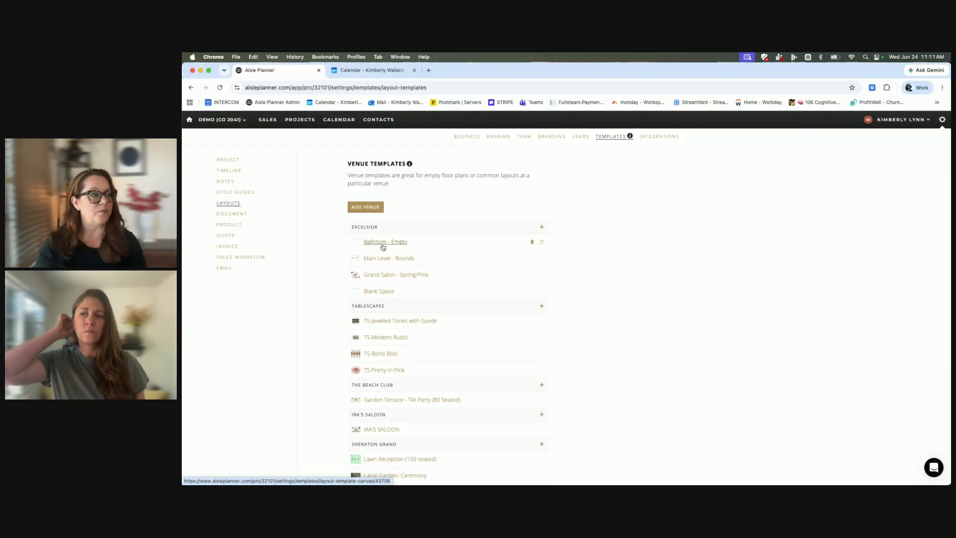
Open Excelsior's "Ballroom - Empty" template and move its floor plan image to about X 19' 3", Y -24' 3".
click(383, 244)
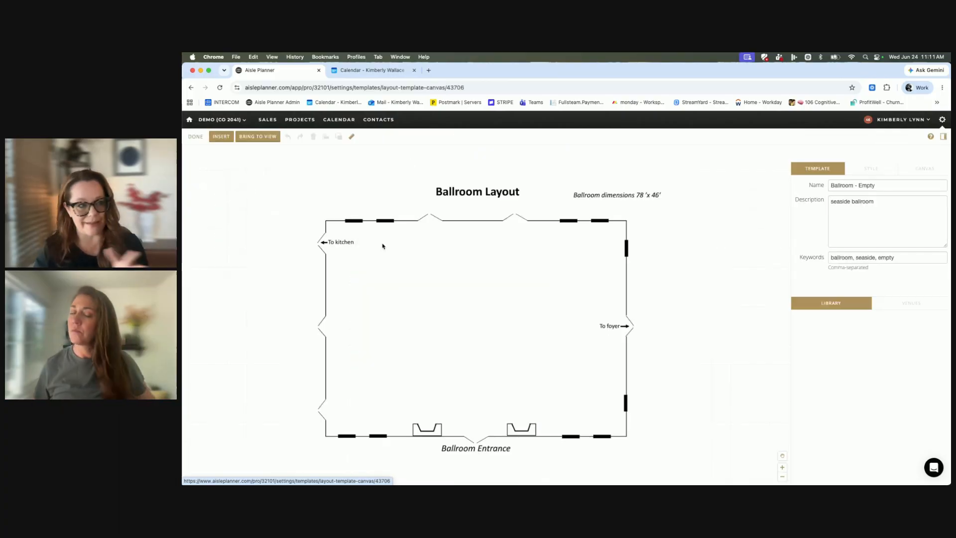
click(412, 290)
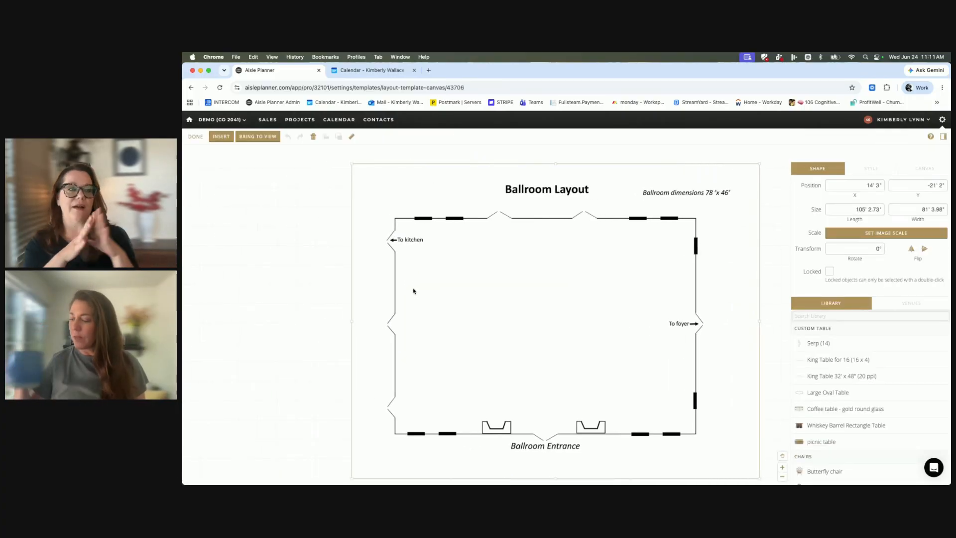
drag(413, 288, 386, 286)
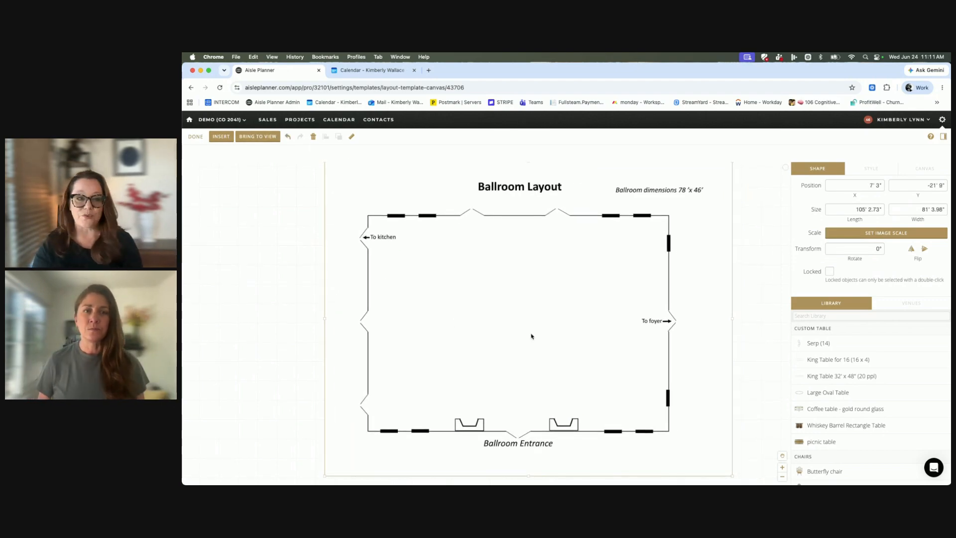
click(782, 479)
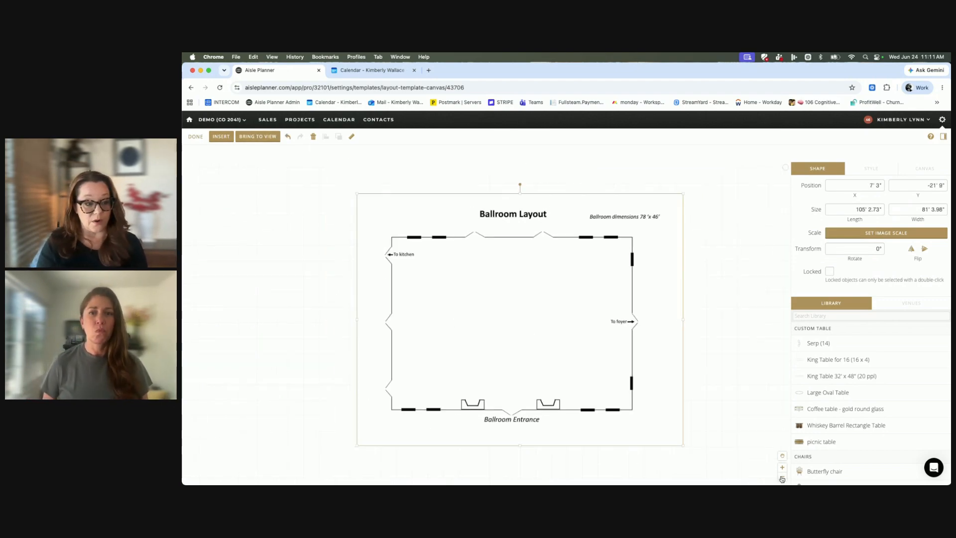
drag(568, 338, 538, 335)
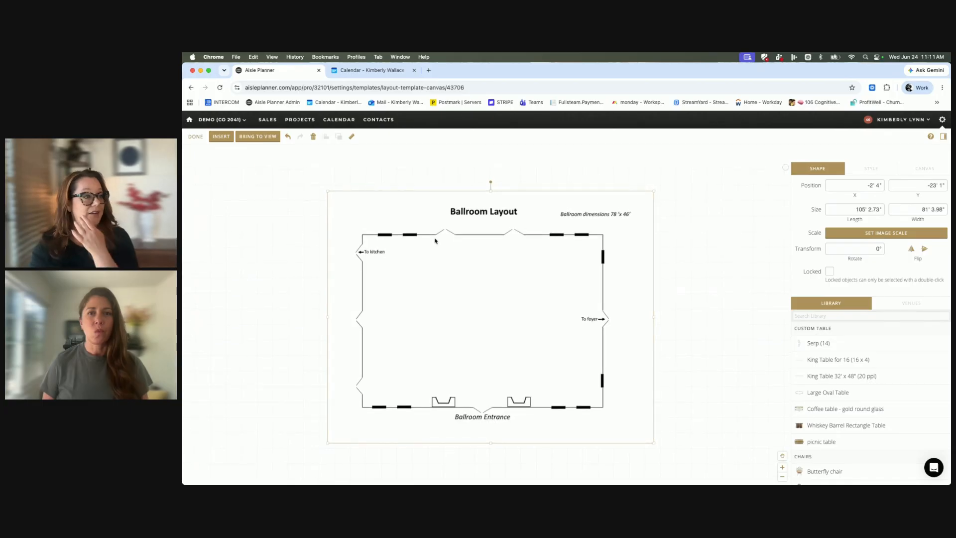
scroll(537, 295, left, 1)
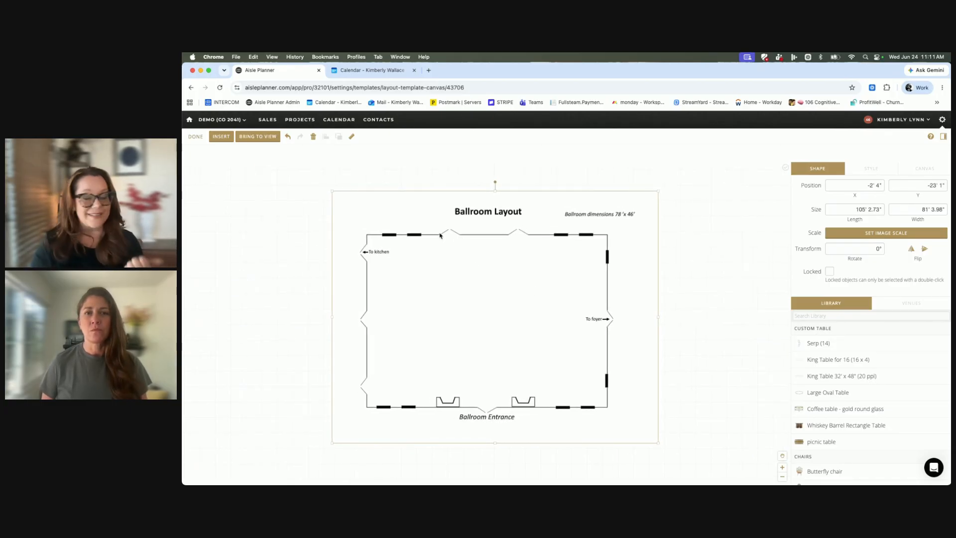
drag(449, 276, 516, 271)
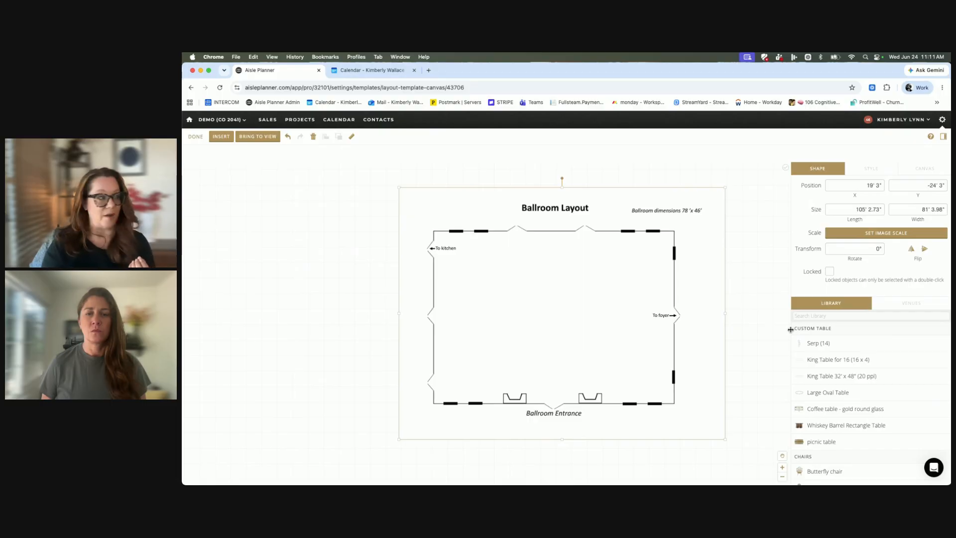
click(223, 139)
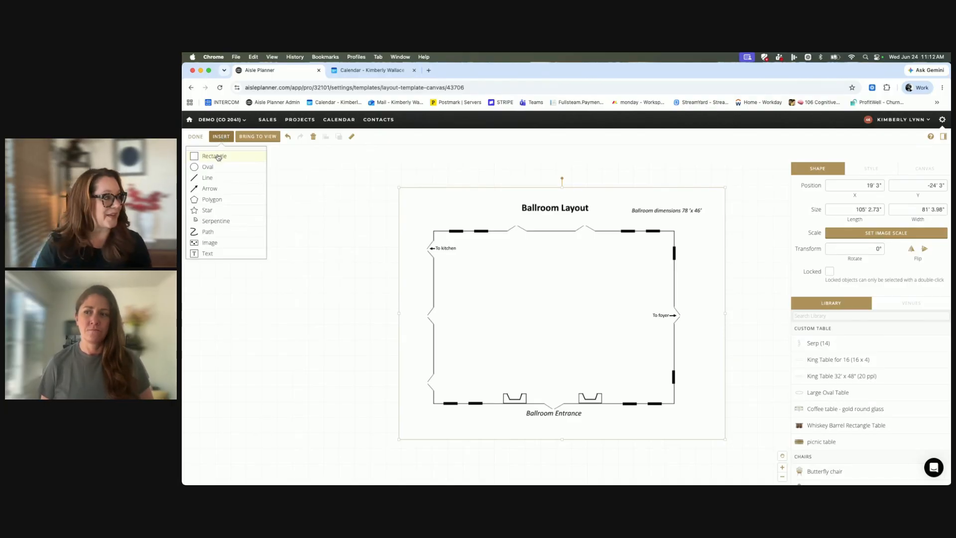
click(219, 157)
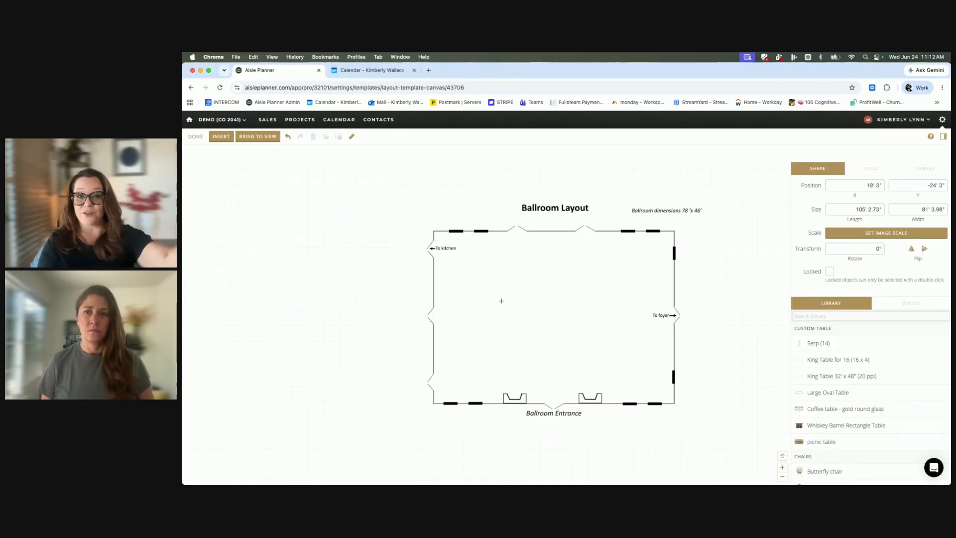
scroll(502, 302, left, 1)
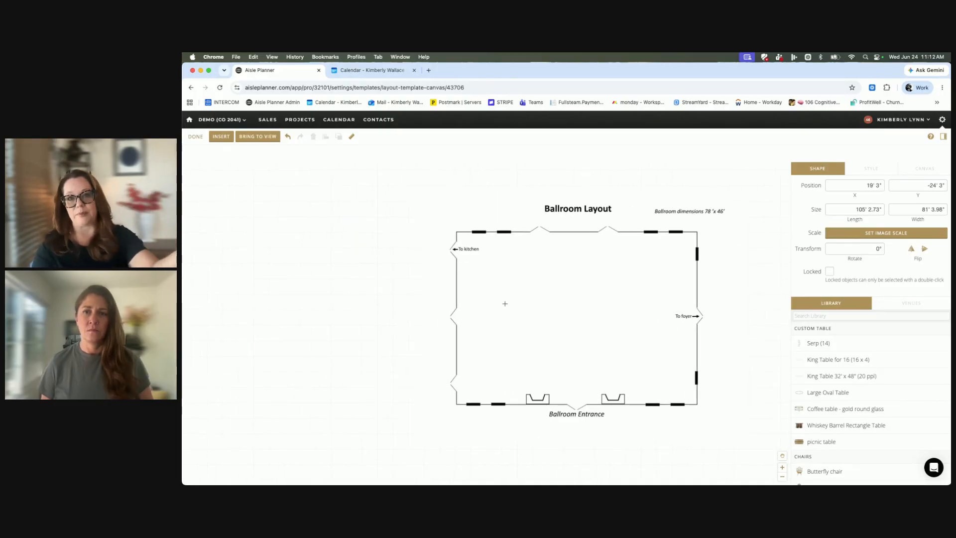
mouse_move(505, 303)
mouse_down()
mouse_move(249, 270)
mouse_move(331, 264)
mouse_move(293, 233)
mouse_move(305, 253)
mouse_up()
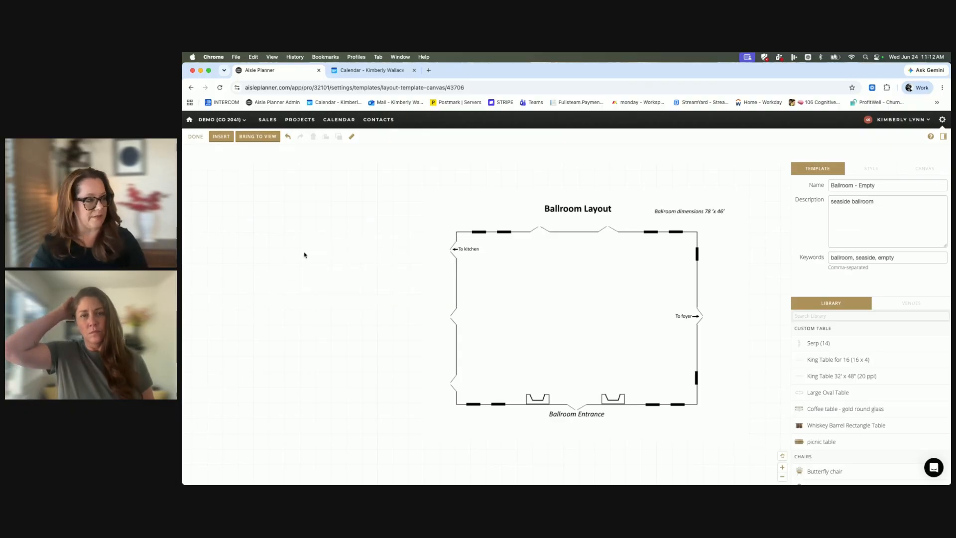
Draw a rectangle about 30' 7" long and 52' 2" wide in the empty area beside the ballroom image.
click(220, 139)
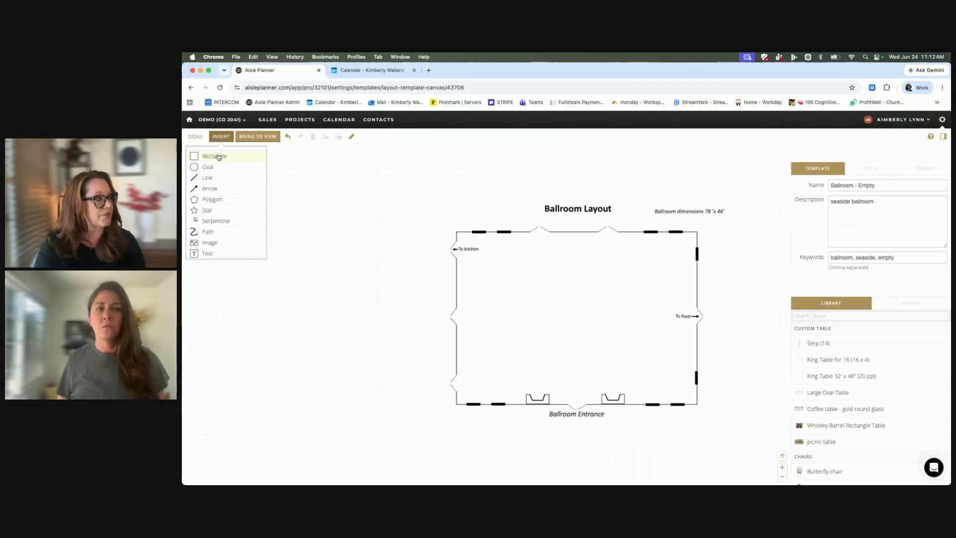
click(215, 156)
drag(299, 227, 391, 382)
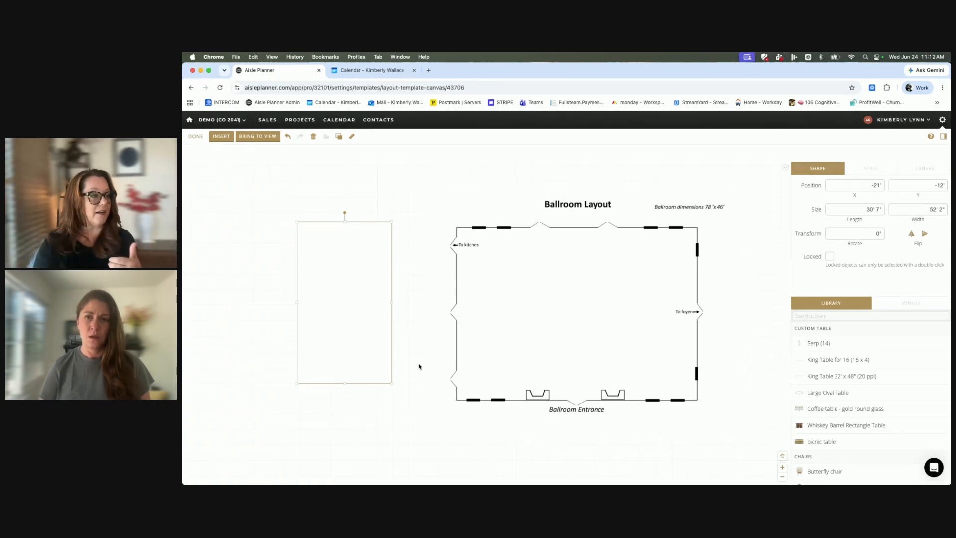
Delete the ballroom floor plan image and move the rectangle to about X -28' 5", Y -21' 7".
drag(532, 329, 583, 321)
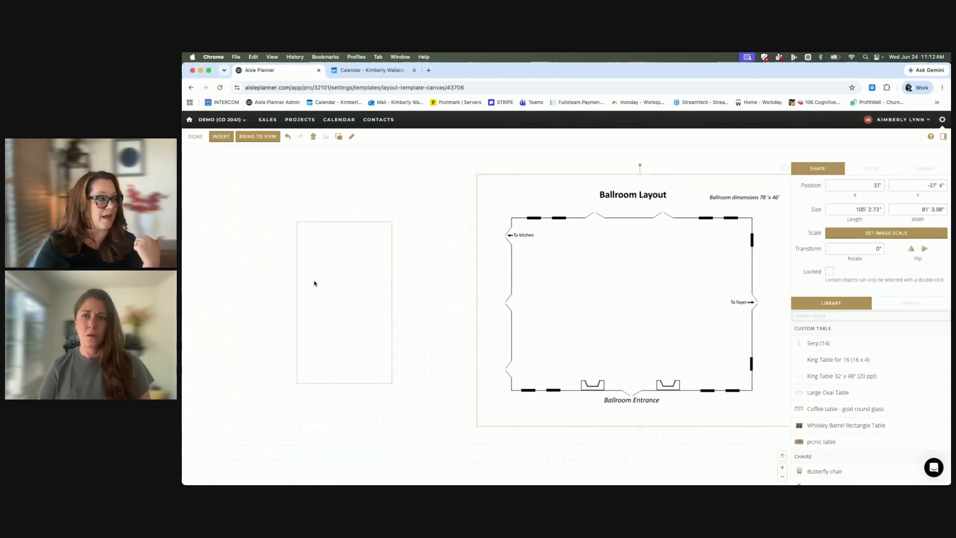
click(339, 279)
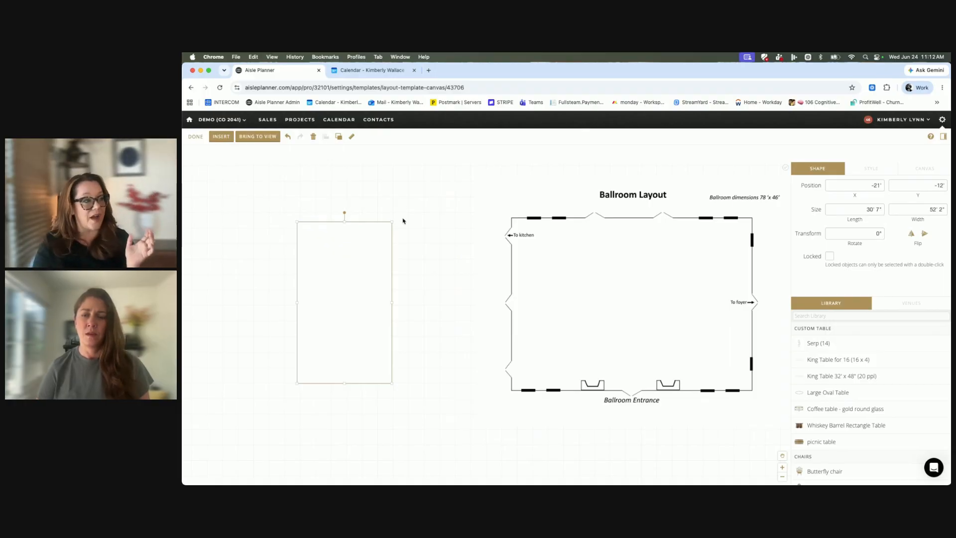
drag(546, 272, 597, 303)
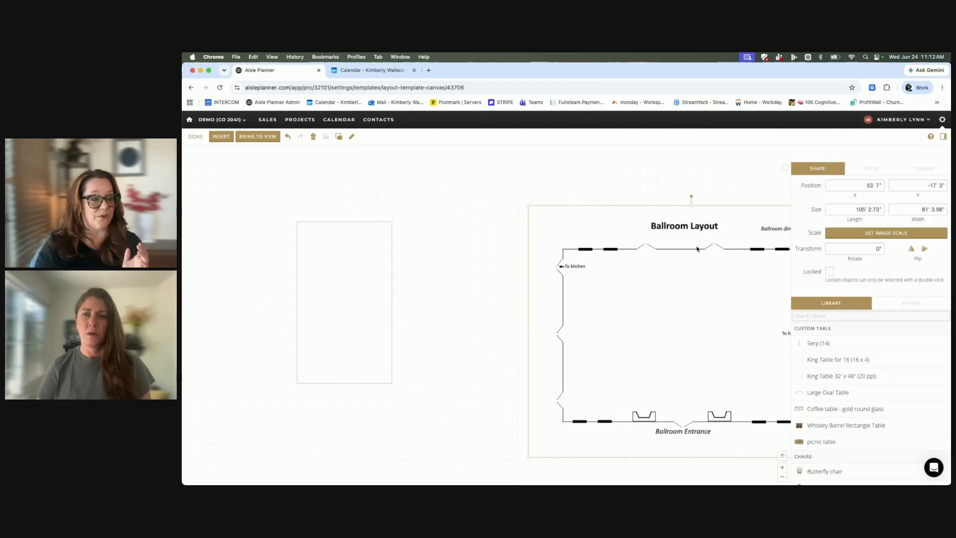
key(Delete)
drag(342, 295, 529, 290)
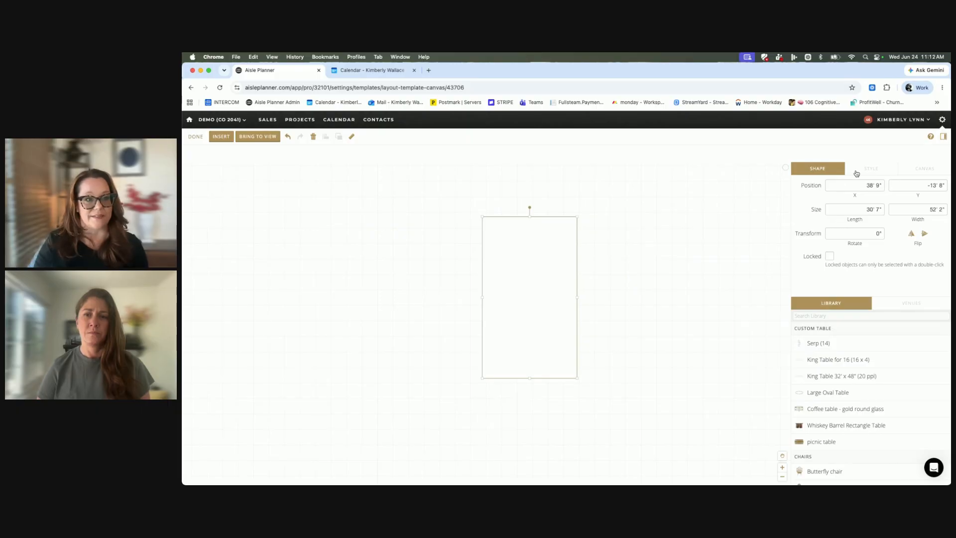
drag(567, 284, 339, 267)
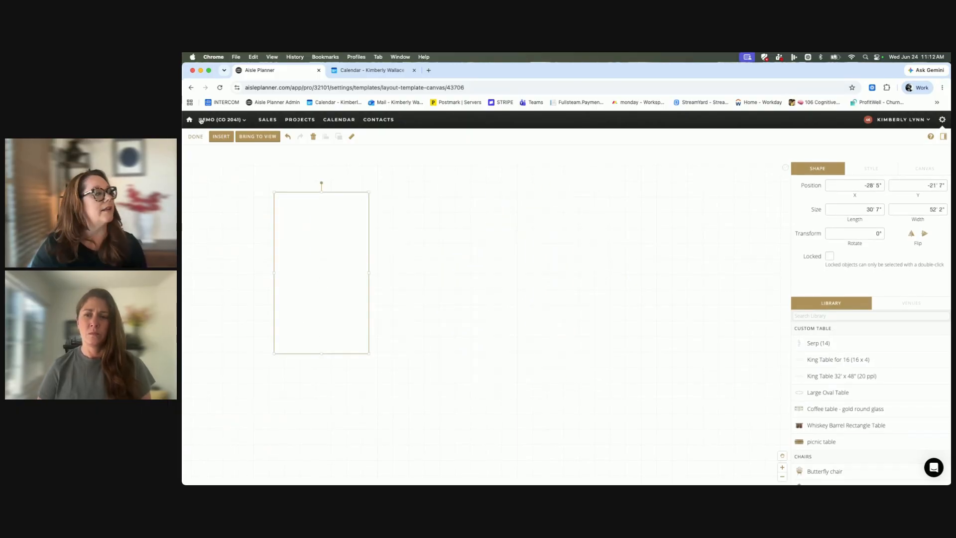
Draw an oval about 36' long and 26' 10" wide beside the rectangle, at about X 19', Y -11'.
click(221, 137)
click(224, 165)
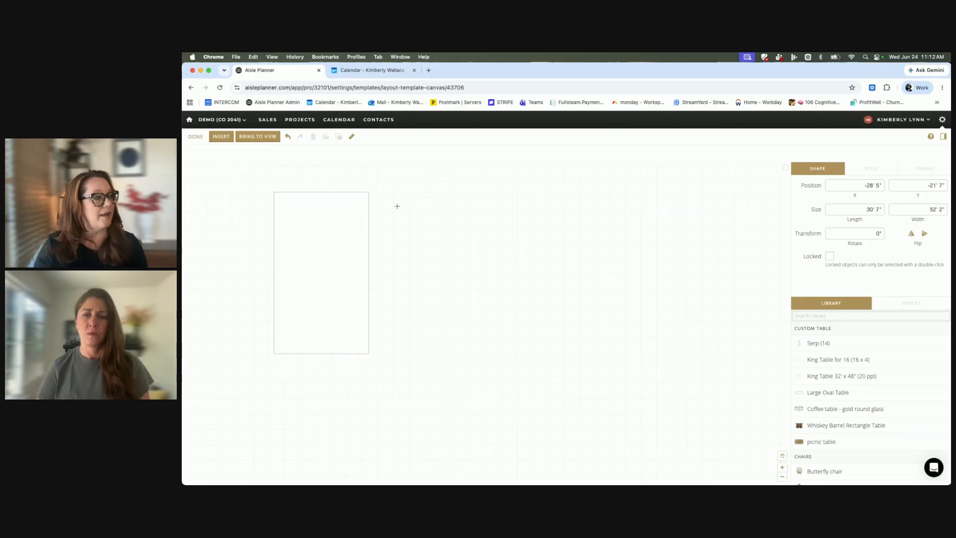
drag(421, 225, 533, 308)
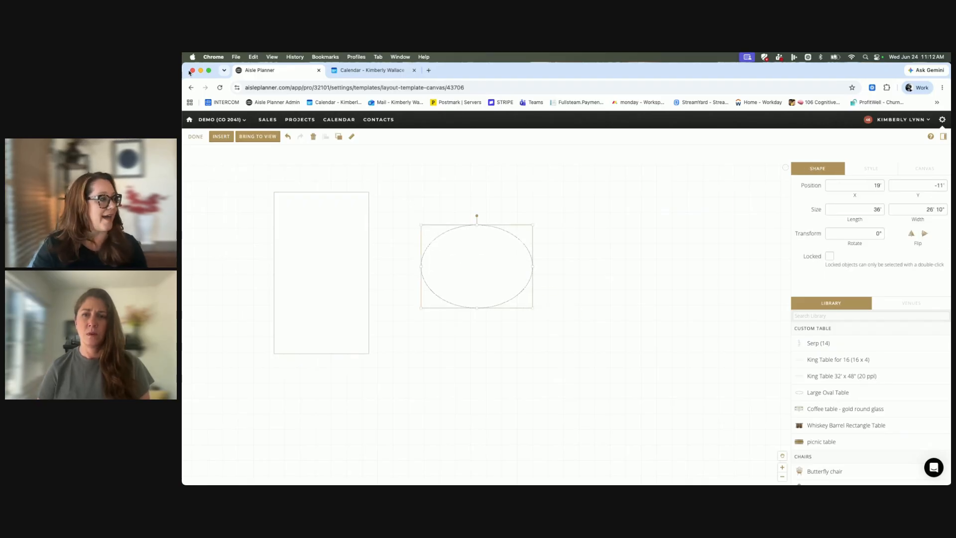
Draw a diagonal line beyond the oval from about X 72', Y -18' to X 93' 5", Y 12' 2".
click(221, 136)
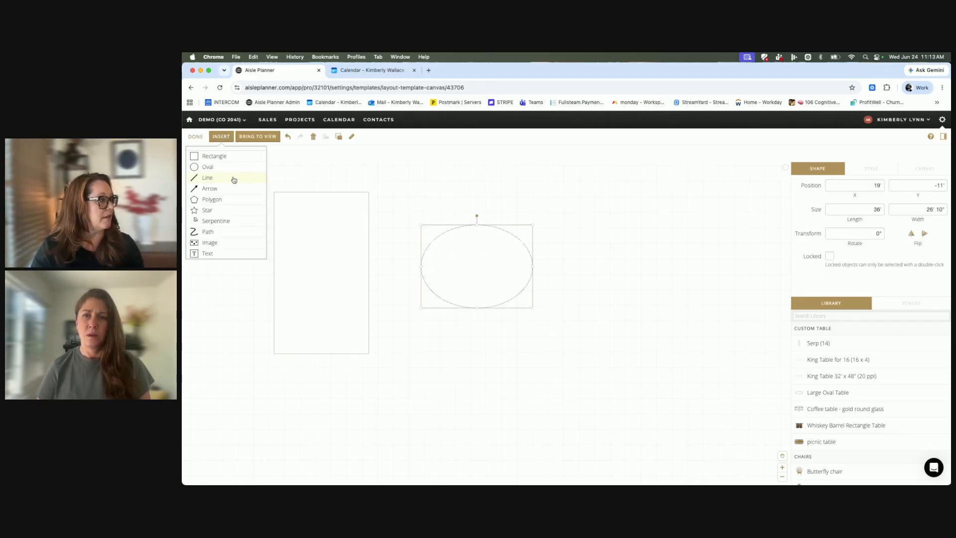
click(234, 177)
mouse_move(586, 203)
mouse_down()
mouse_move(632, 286)
mouse_move(652, 298)
mouse_up()
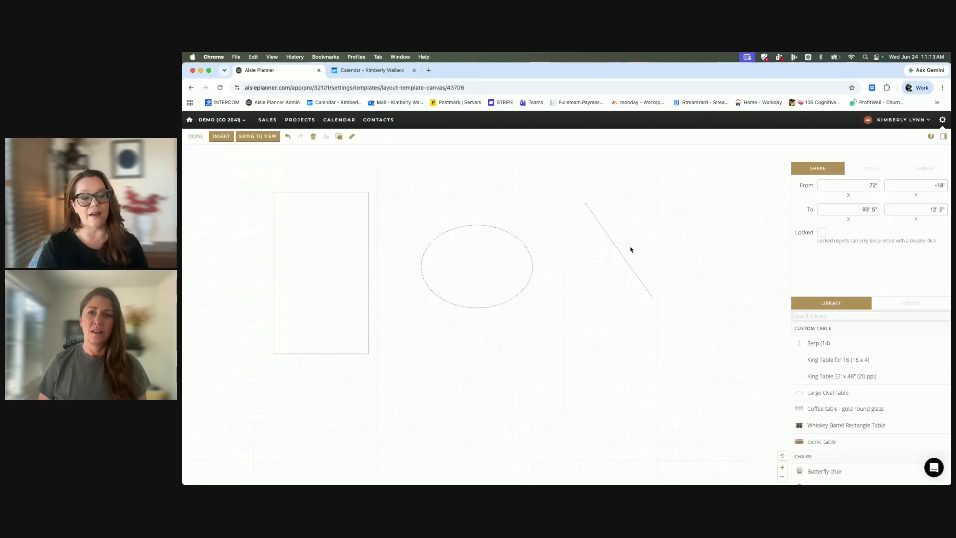
Set the diagonal line's thickness to 2 in its style settings.
scroll(782, 214, right, 1)
click(873, 173)
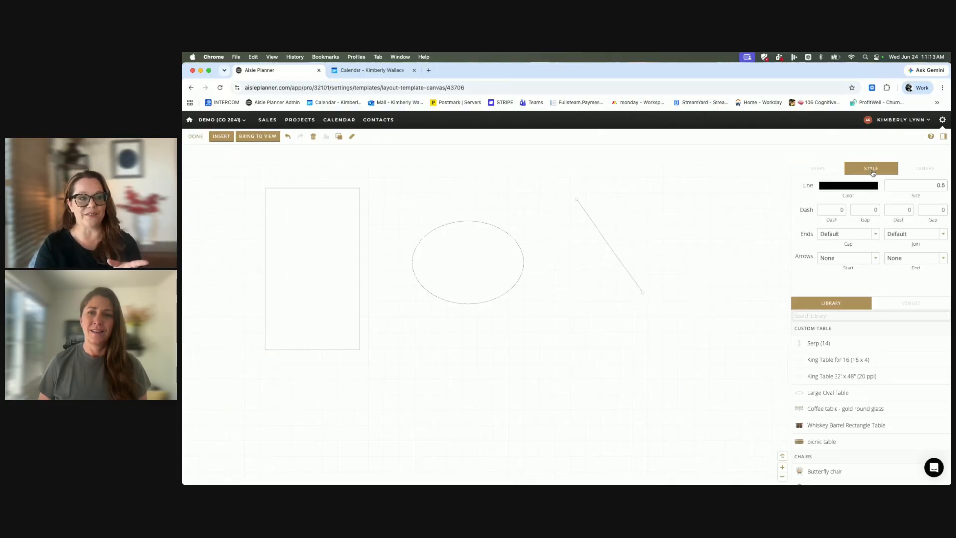
drag(934, 187, 945, 188)
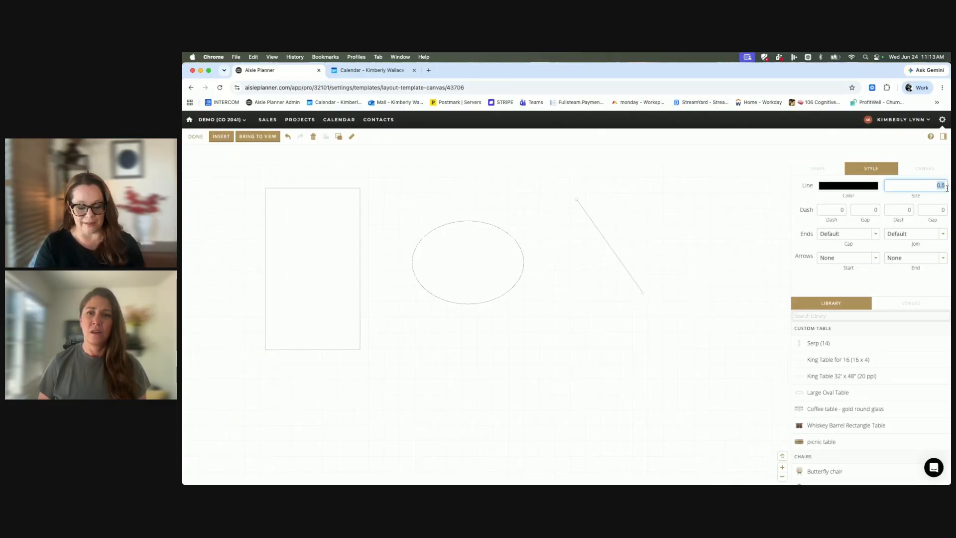
text(2.)
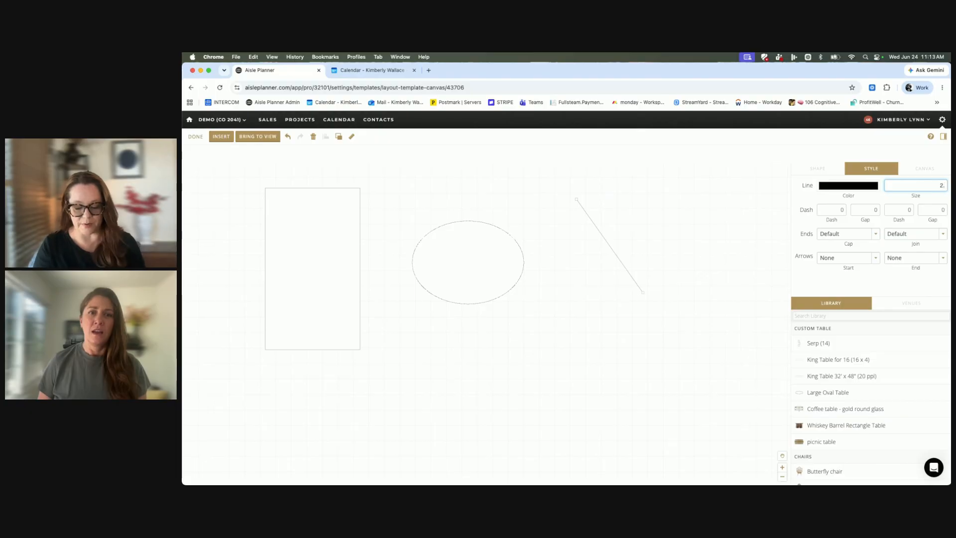
key(Return)
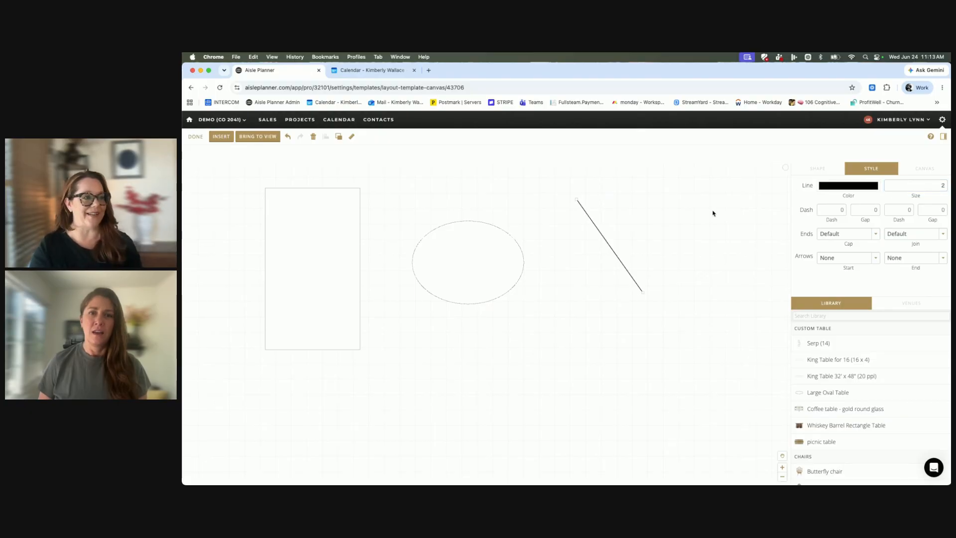
click(739, 203)
click(620, 257)
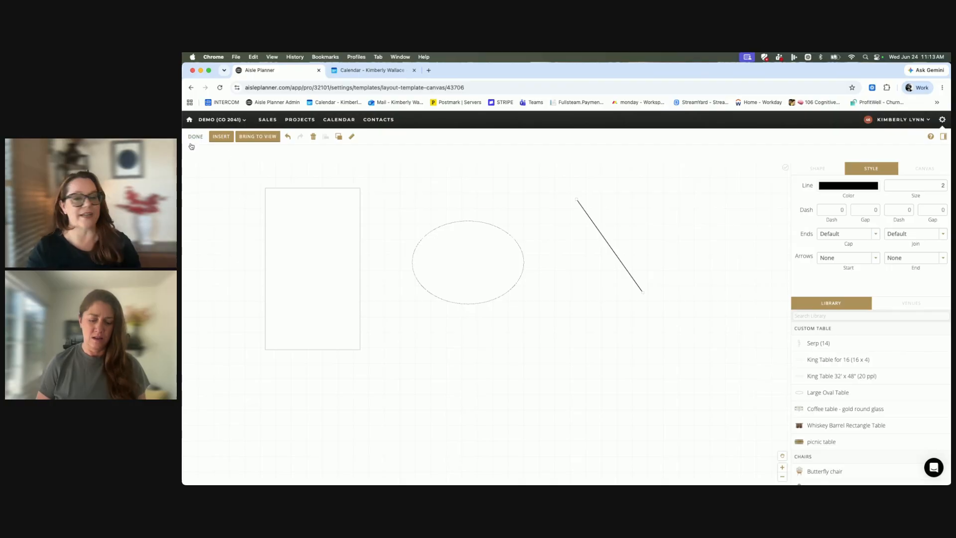
click(222, 136)
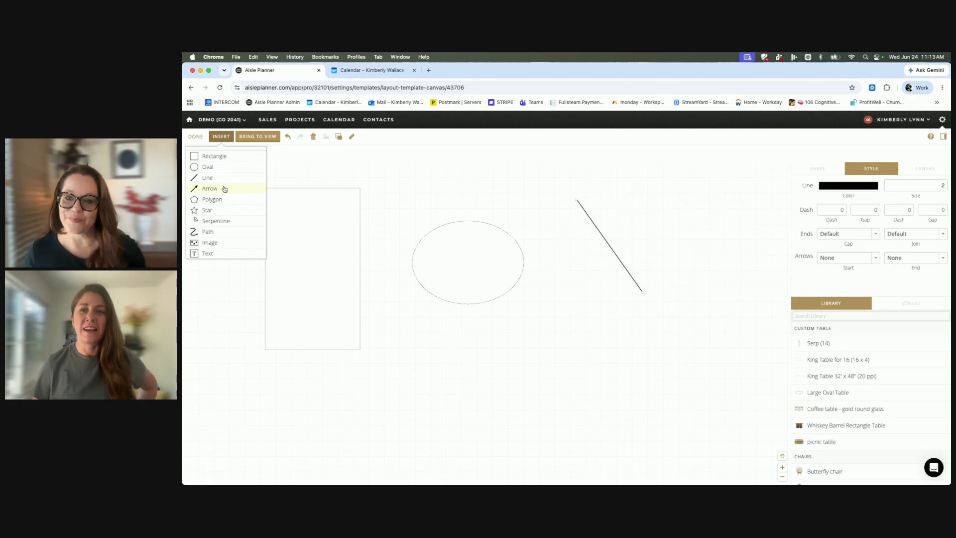
click(309, 265)
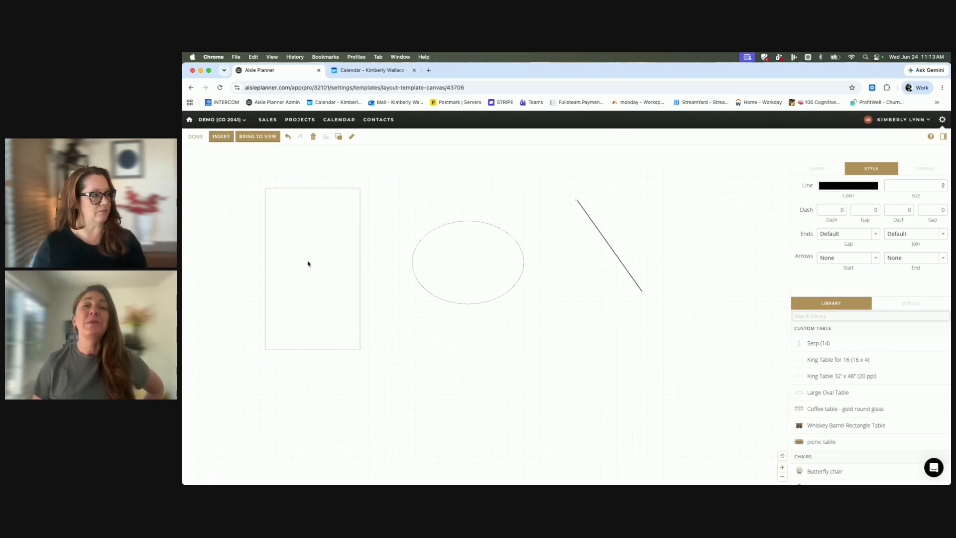
Leave the layout canvas for the home page and open the layout templates in the account settings.
click(190, 119)
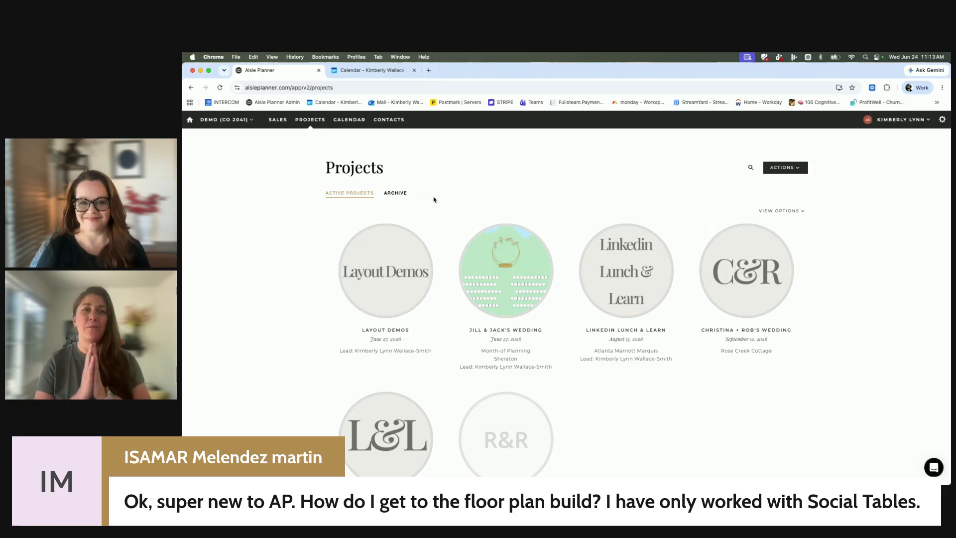
click(943, 121)
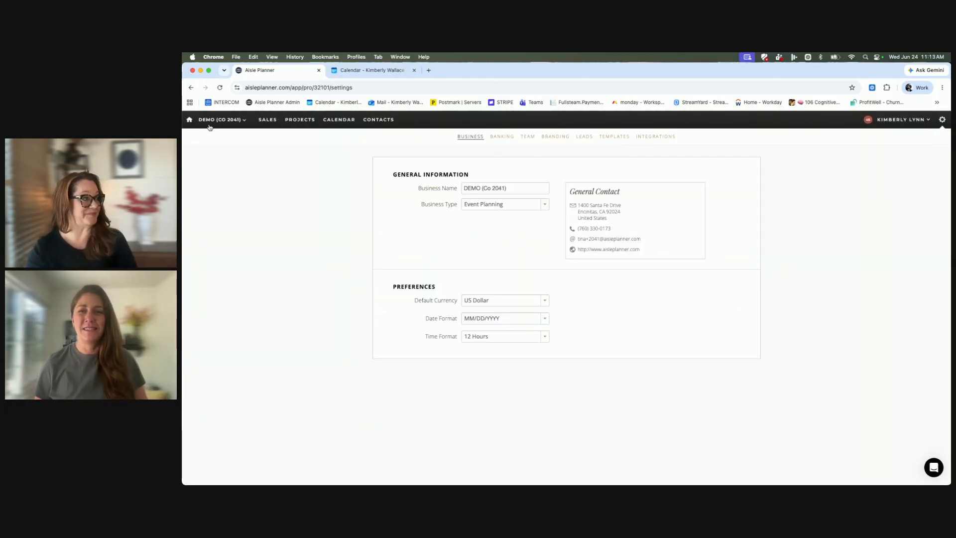
click(189, 120)
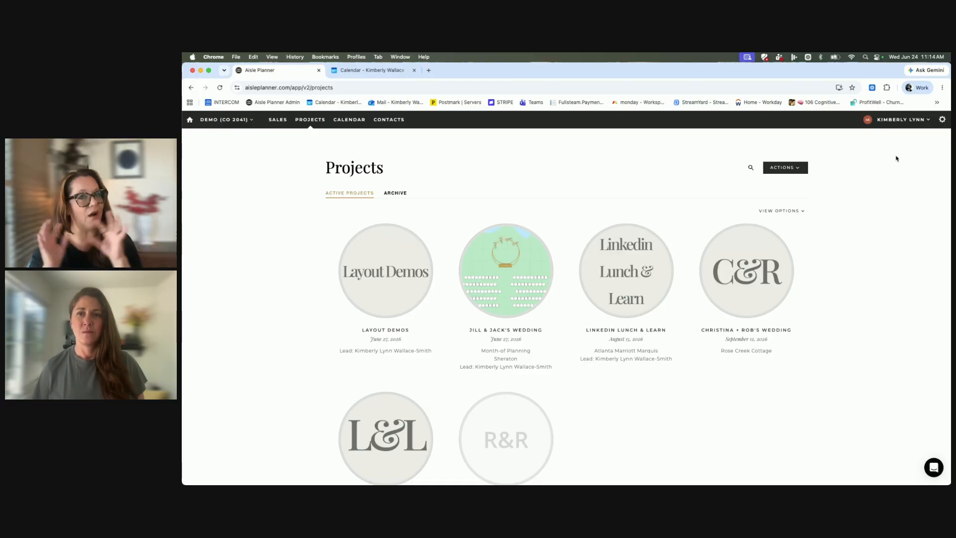
click(943, 121)
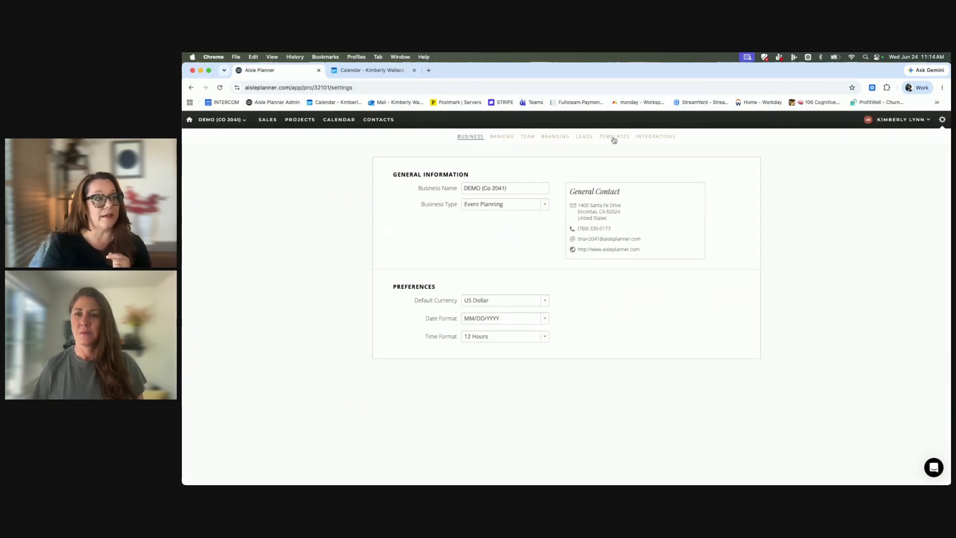
click(612, 138)
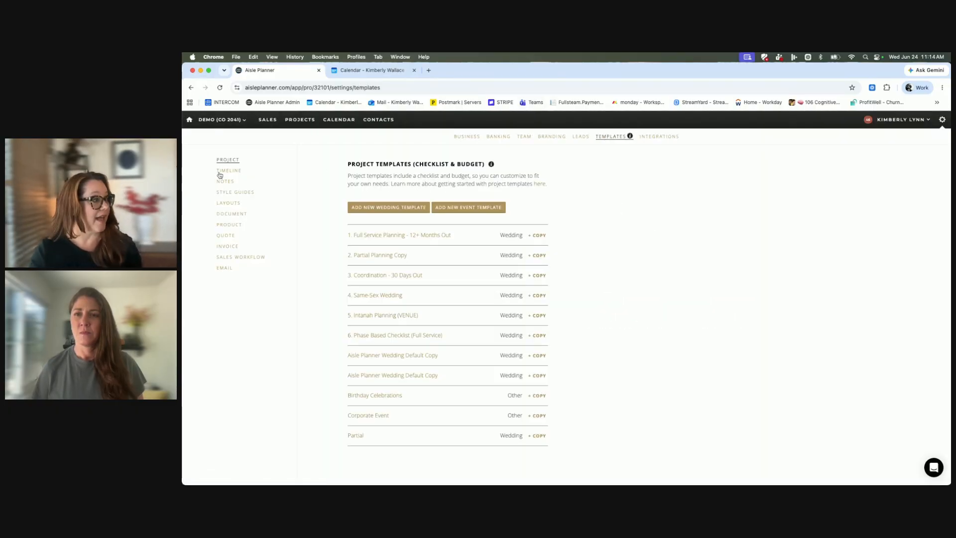
click(229, 204)
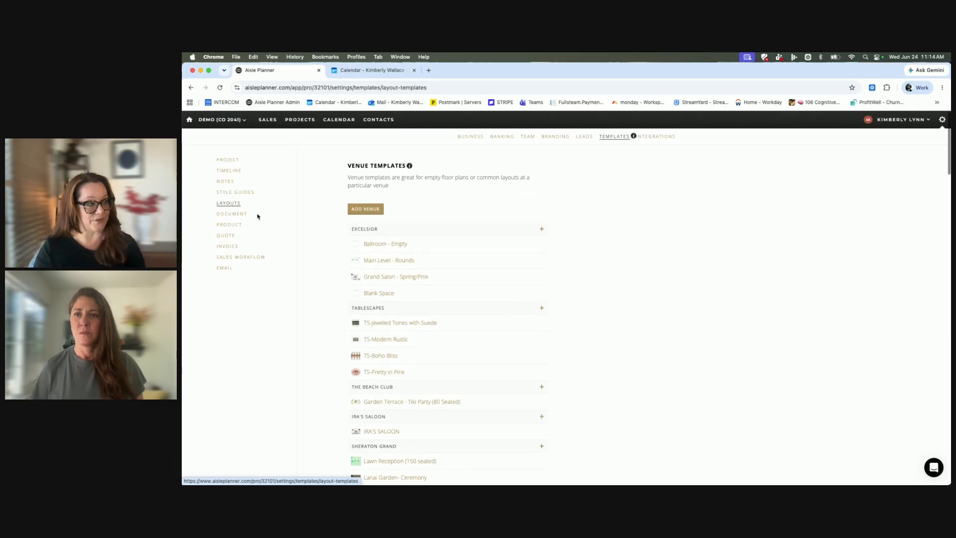
Add a new venue named VENUE to the venue templates and save it.
click(365, 207)
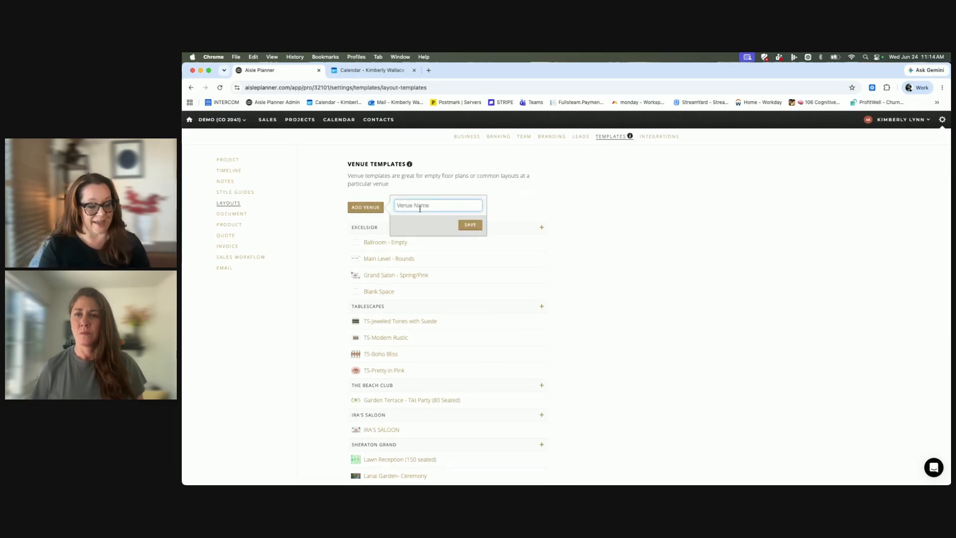
text(VENUE)
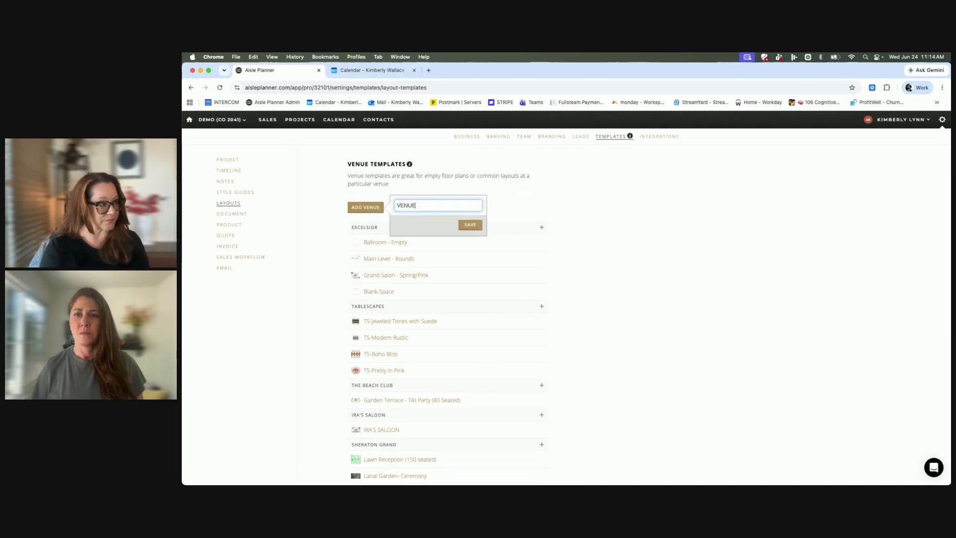
click(471, 225)
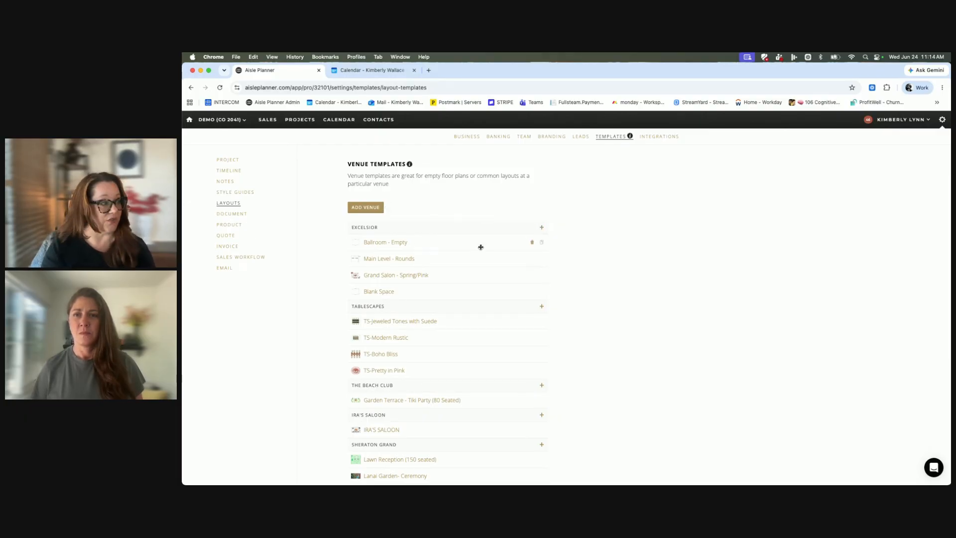
Create a new layout template under Excelsior and draw a rectangle about 96' 2" long and 49' 5" wide.
click(541, 227)
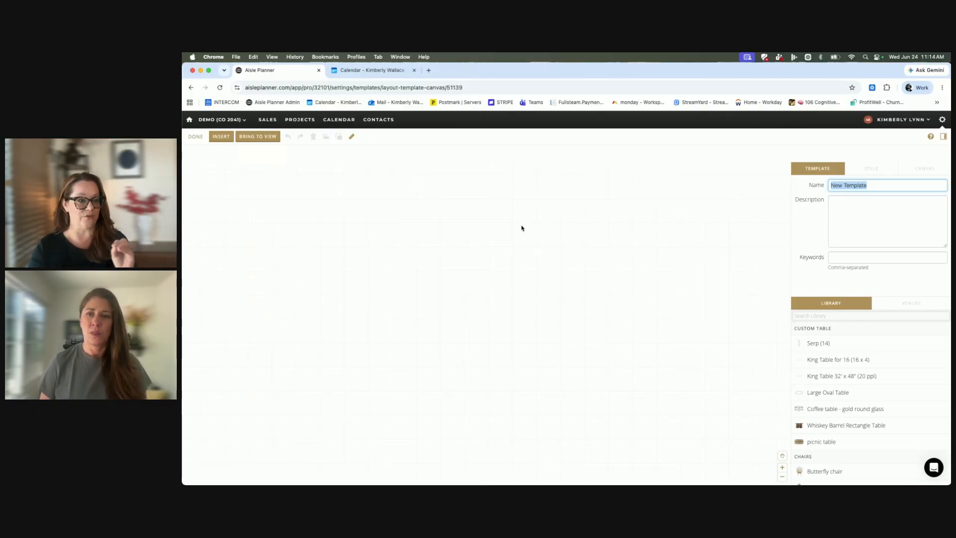
click(226, 139)
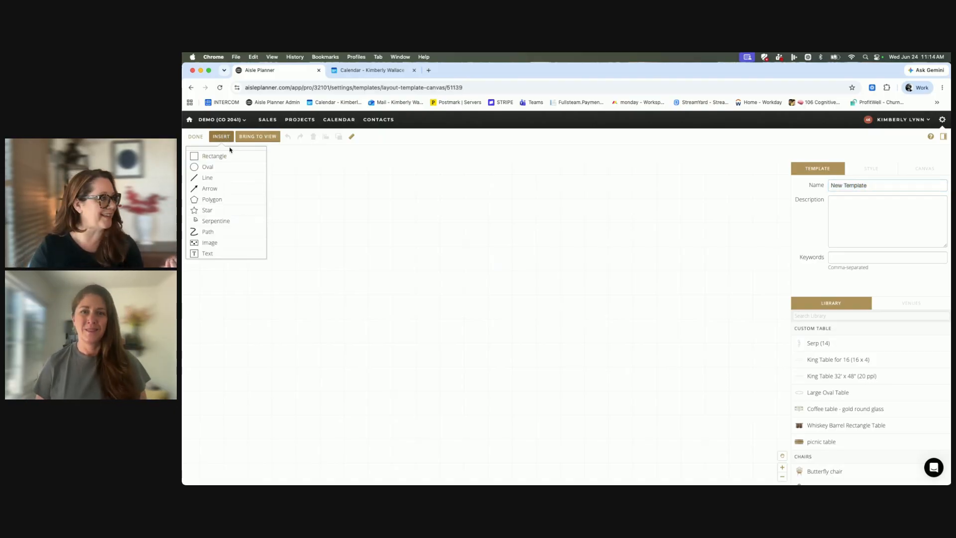
click(229, 156)
mouse_move(287, 199)
mouse_down()
mouse_move(507, 370)
mouse_move(743, 426)
mouse_move(750, 437)
mouse_up()
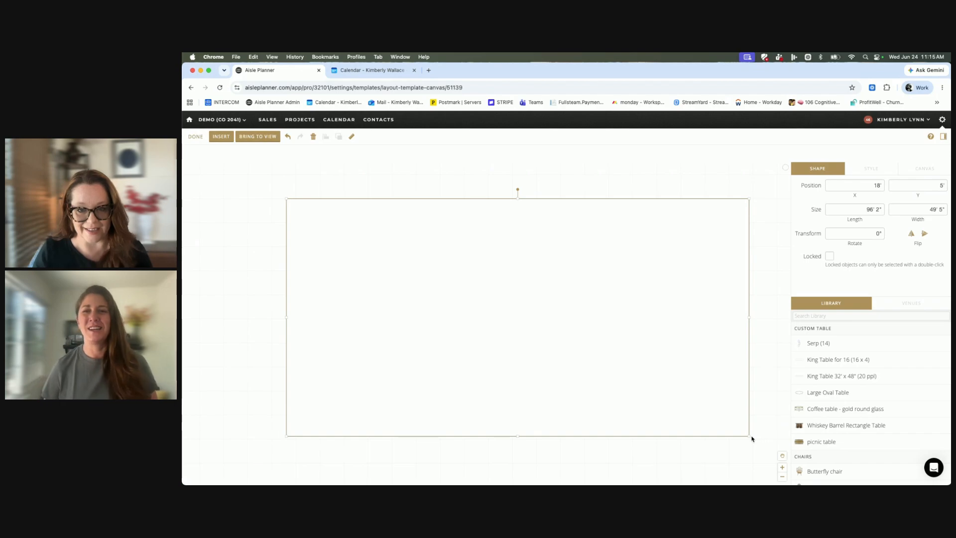
Reposition and shrink the rectangle to about 82' 3" long and 40' 5" wide at about X 13' 1", Y 10' 1".
drag(588, 373, 568, 339)
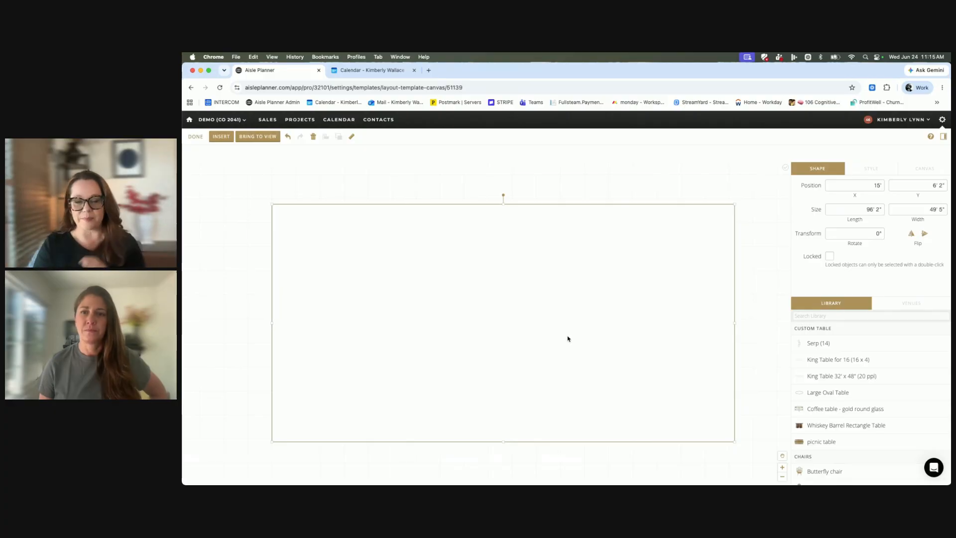
drag(568, 338, 571, 317)
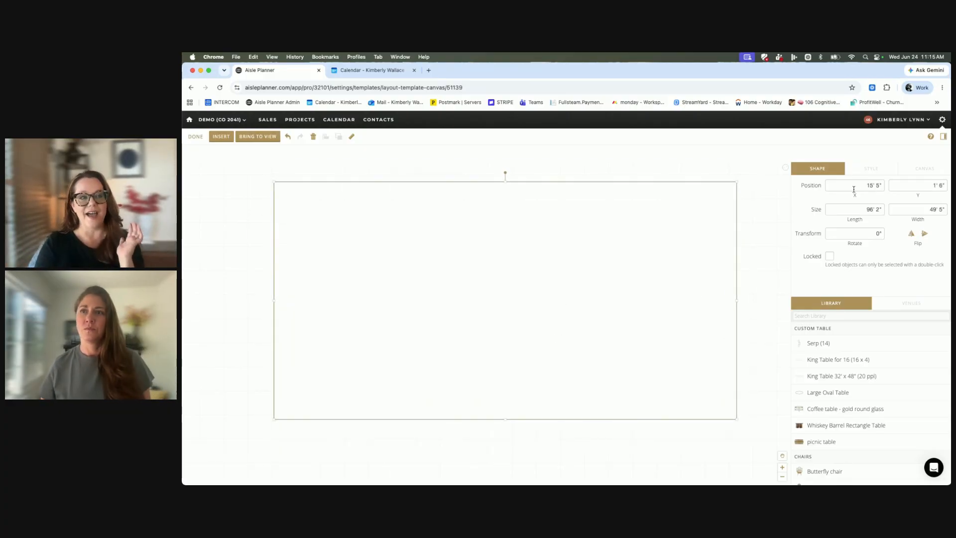
drag(634, 284, 617, 299)
drag(726, 179, 659, 224)
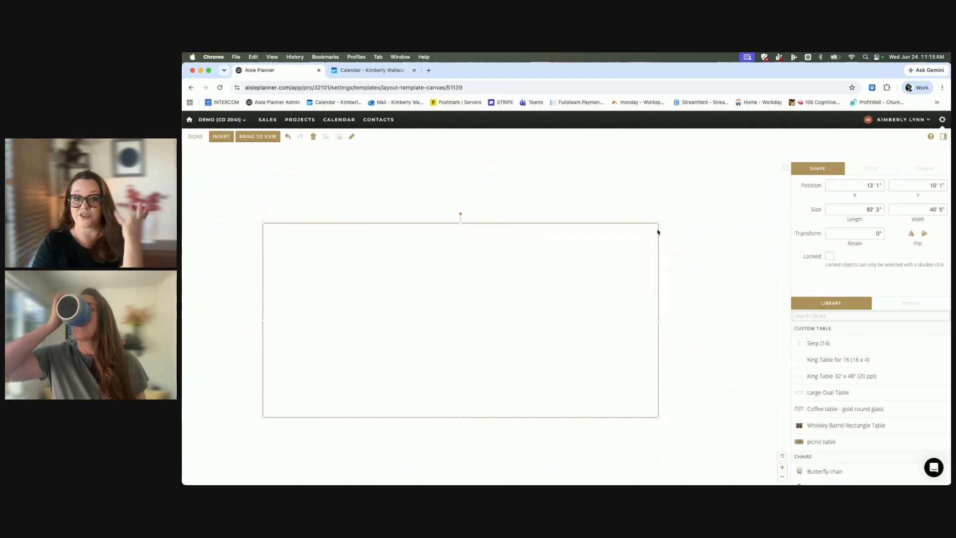
Try a 1° rotation on the rectangle, then straighten it to 0° at about X 17', Y 9' 9".
click(462, 216)
click(440, 273)
drag(461, 213, 461, 303)
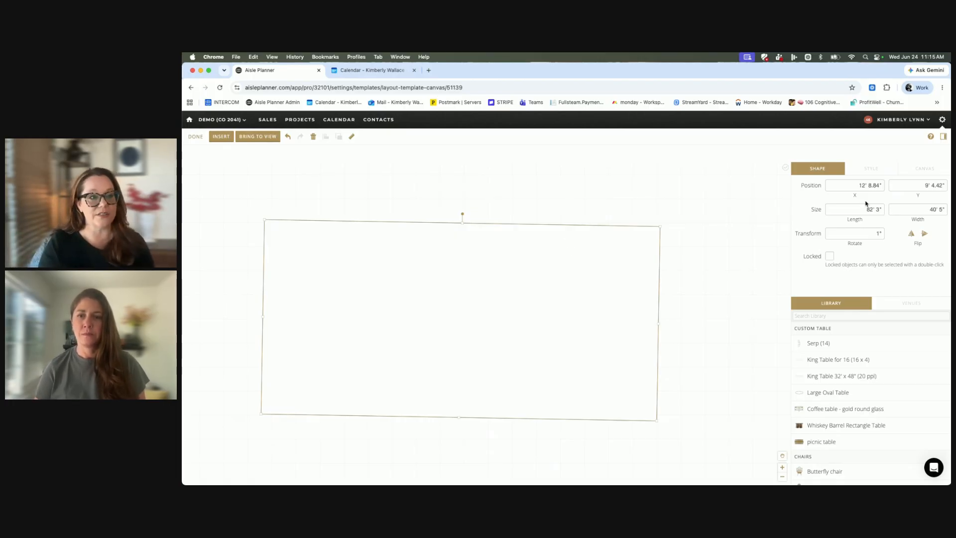
drag(620, 293, 639, 291)
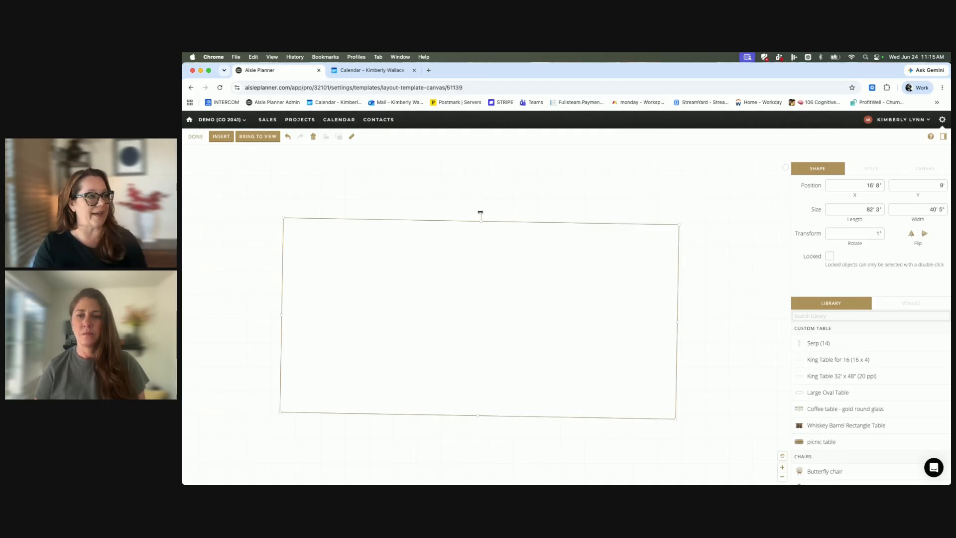
drag(480, 212, 479, 214)
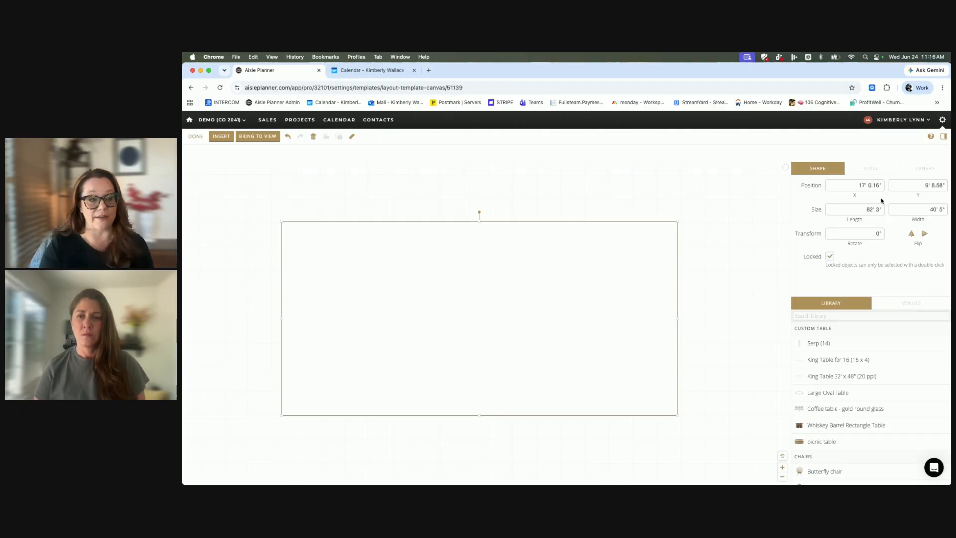
Try a light green fill on the rectangle, then settle on a very pale cream, almost white fill.
click(867, 170)
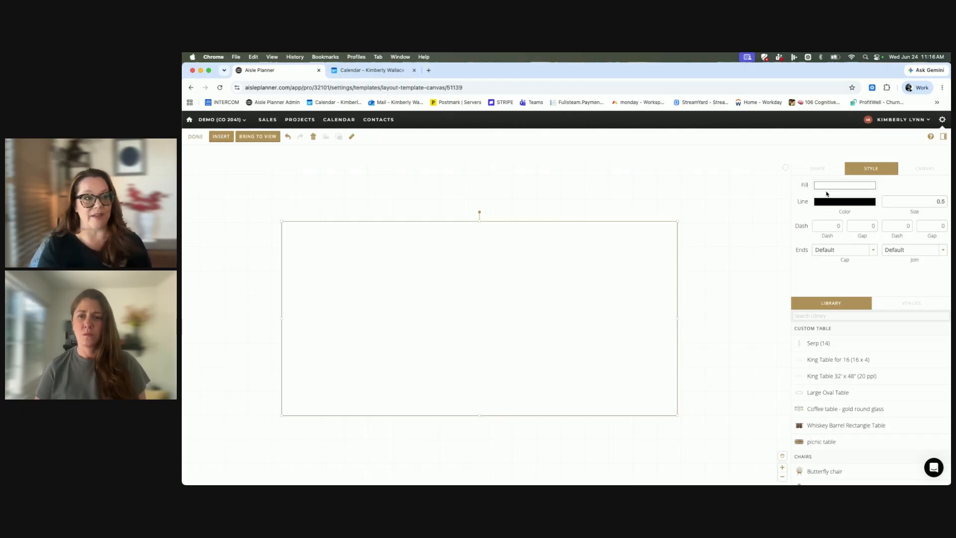
click(841, 187)
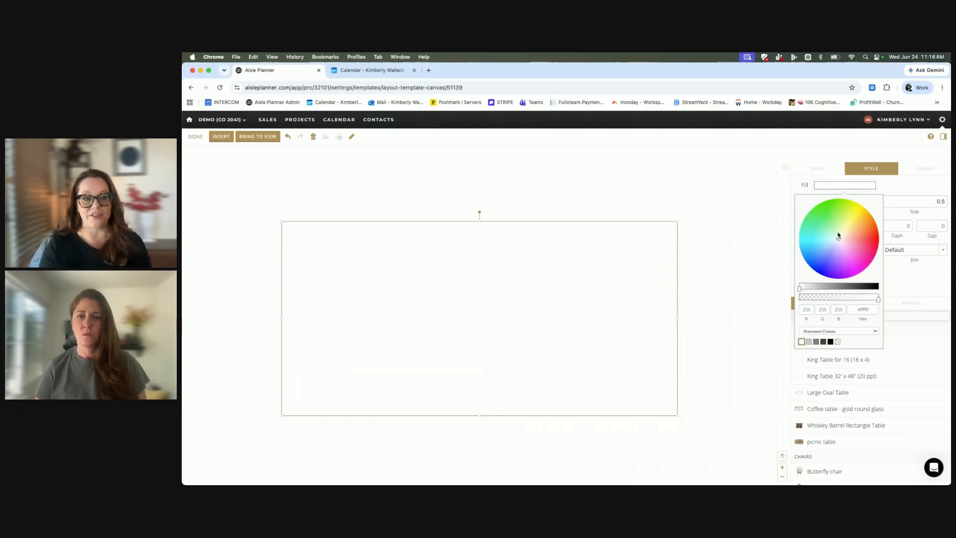
mouse_move(840, 241)
mouse_down()
mouse_move(856, 222)
mouse_move(818, 215)
mouse_move(822, 265)
mouse_move(861, 259)
mouse_move(871, 242)
mouse_move(867, 224)
mouse_move(837, 219)
mouse_move(847, 215)
mouse_move(855, 231)
mouse_move(840, 241)
mouse_up()
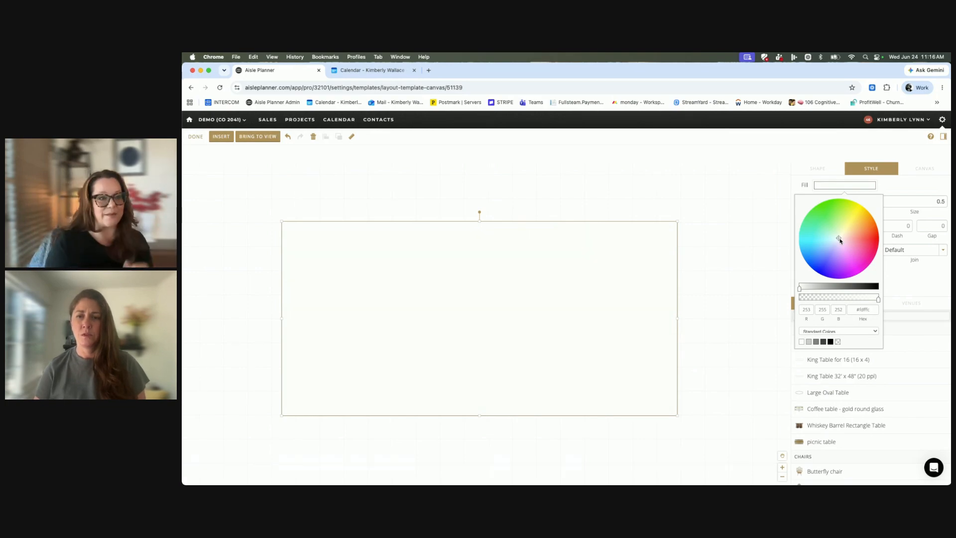
drag(839, 239, 828, 222)
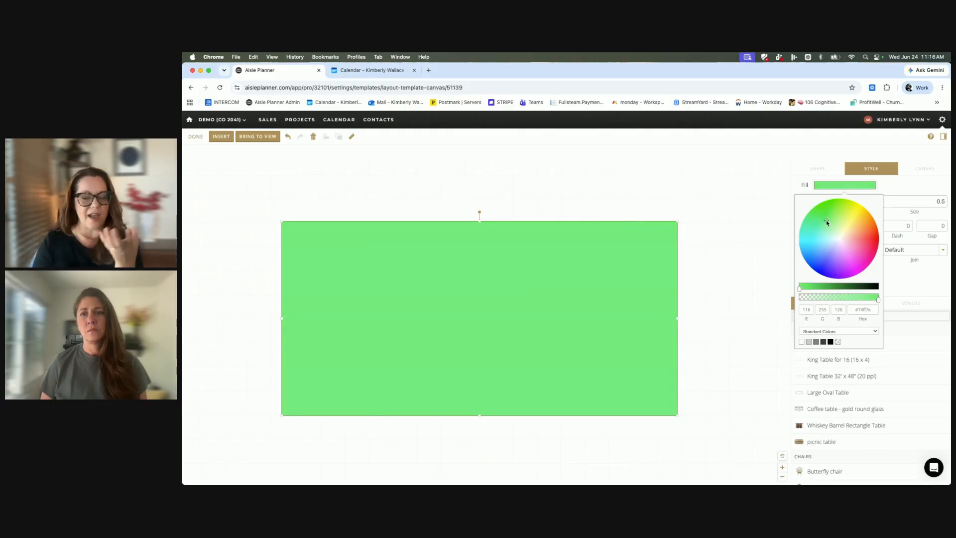
drag(828, 226, 840, 239)
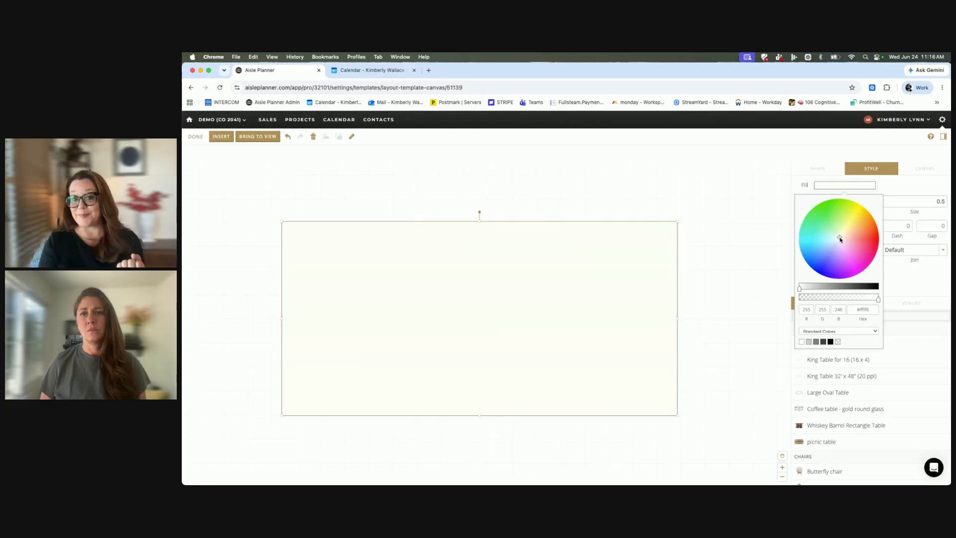
click(390, 315)
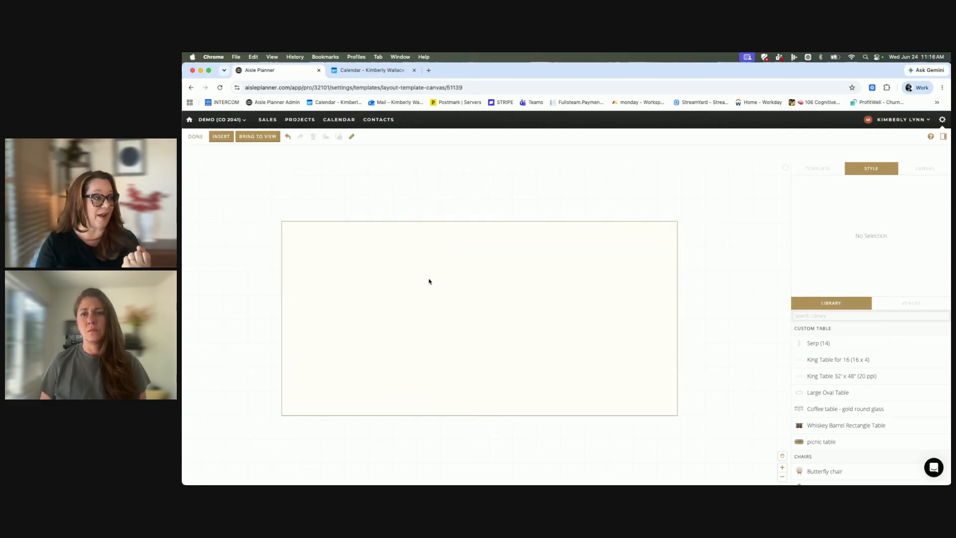
Draw a large oval overlapping the rectangle and delete it.
click(222, 137)
click(233, 166)
mouse_move(373, 190)
mouse_down()
mouse_move(577, 475)
mouse_move(678, 462)
mouse_move(769, 467)
mouse_up()
drag(613, 376, 583, 348)
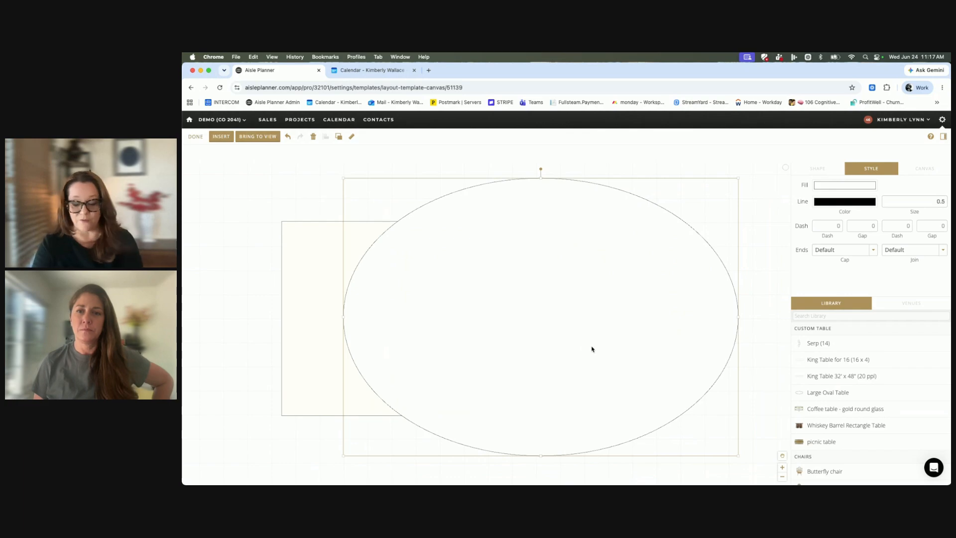
key(Delete)
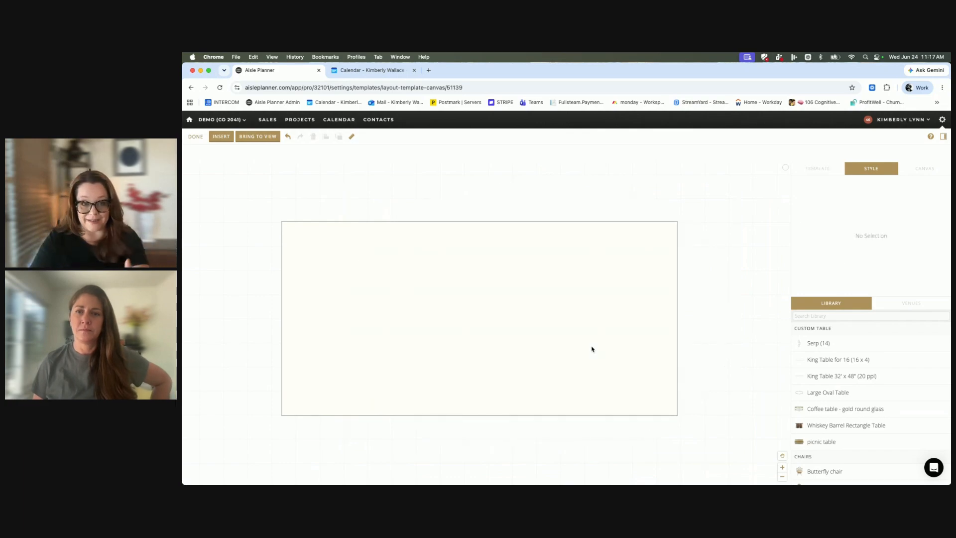
Shift the rectangle slightly to the left and give it a semi-transparent pale lavender fill (#dcd8ff).
drag(558, 258, 549, 258)
click(842, 206)
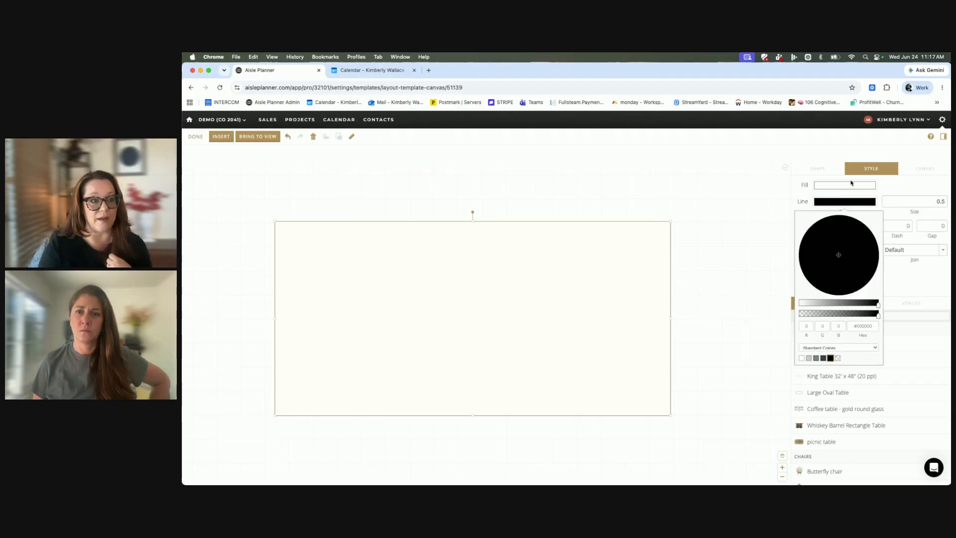
click(851, 187)
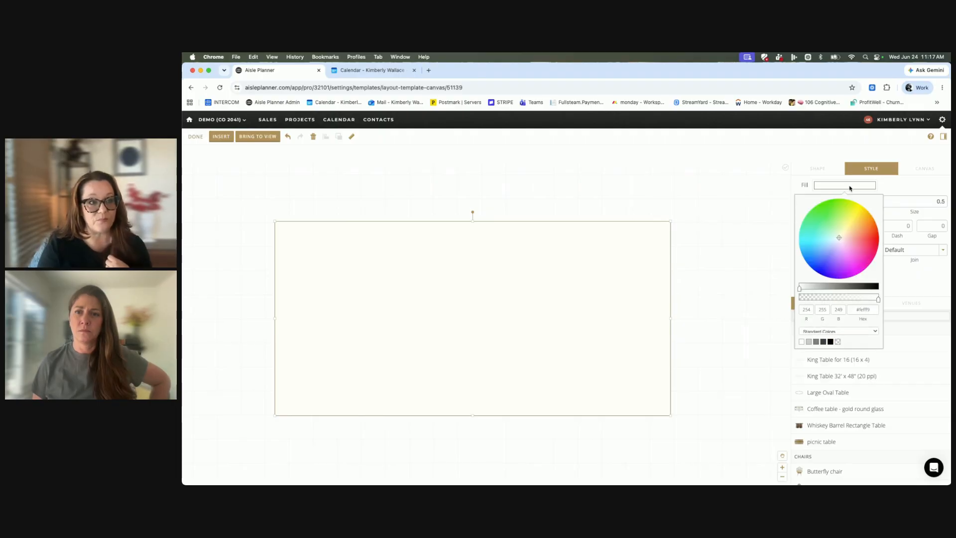
click(846, 241)
mouse_move(845, 241)
mouse_down()
mouse_move(835, 238)
mouse_move(850, 243)
mouse_move(853, 235)
mouse_move(833, 229)
mouse_move(848, 237)
mouse_move(833, 233)
mouse_move(837, 246)
mouse_up()
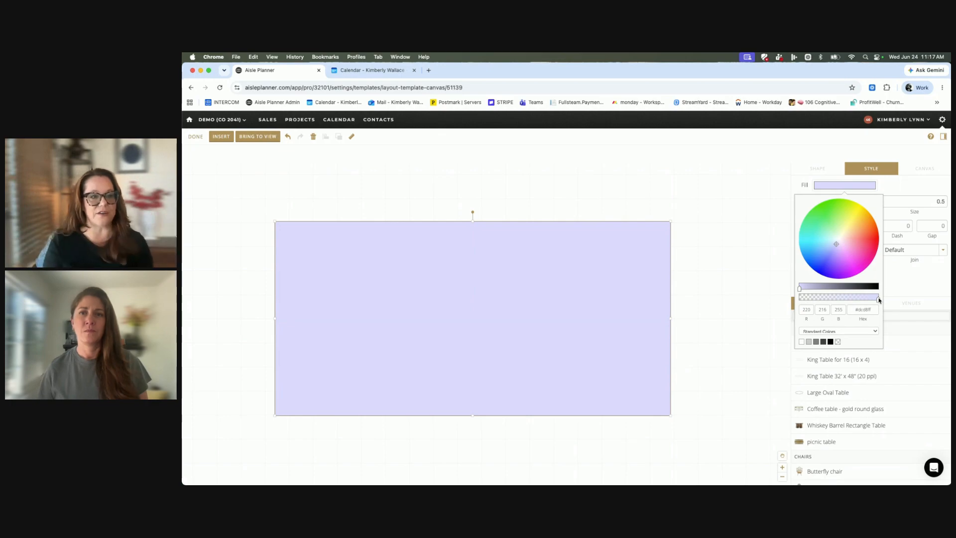
drag(879, 300, 830, 302)
click(529, 346)
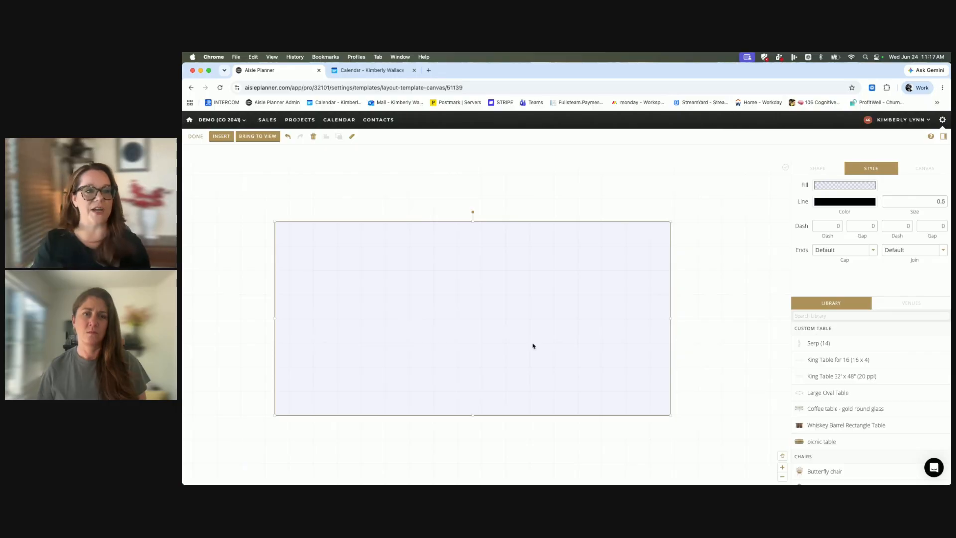
click(717, 269)
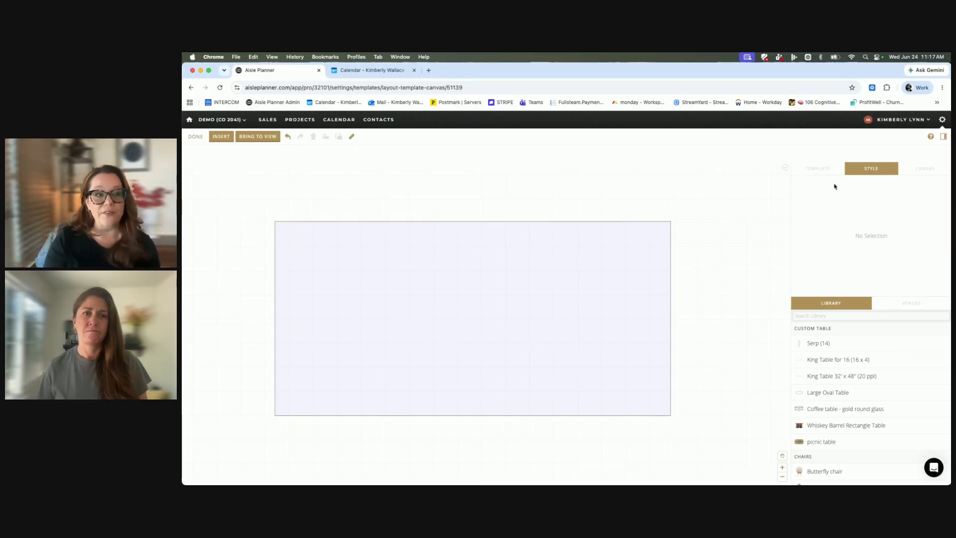
Examine the canvas settings for units, grid display and spacing, service areas, and snapping to 1' increments.
click(919, 168)
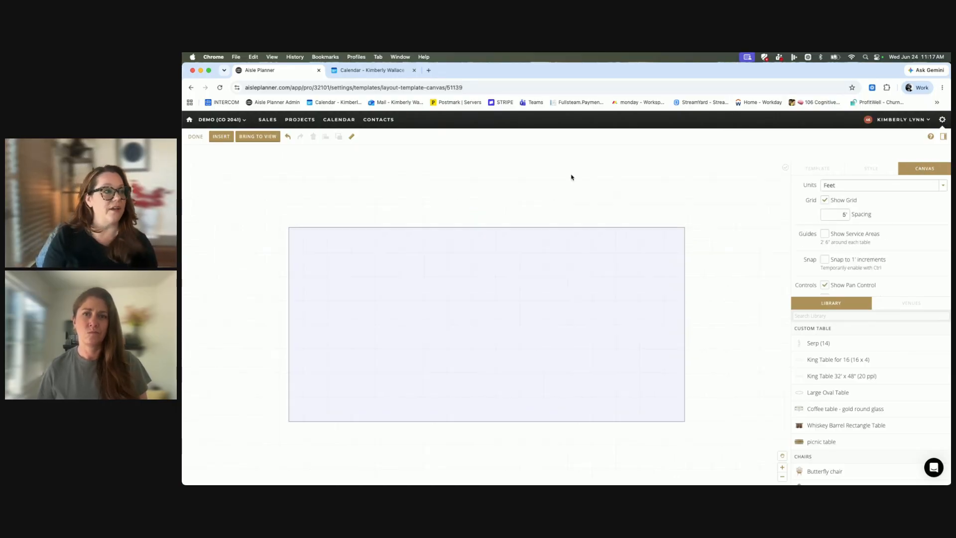
click(854, 185)
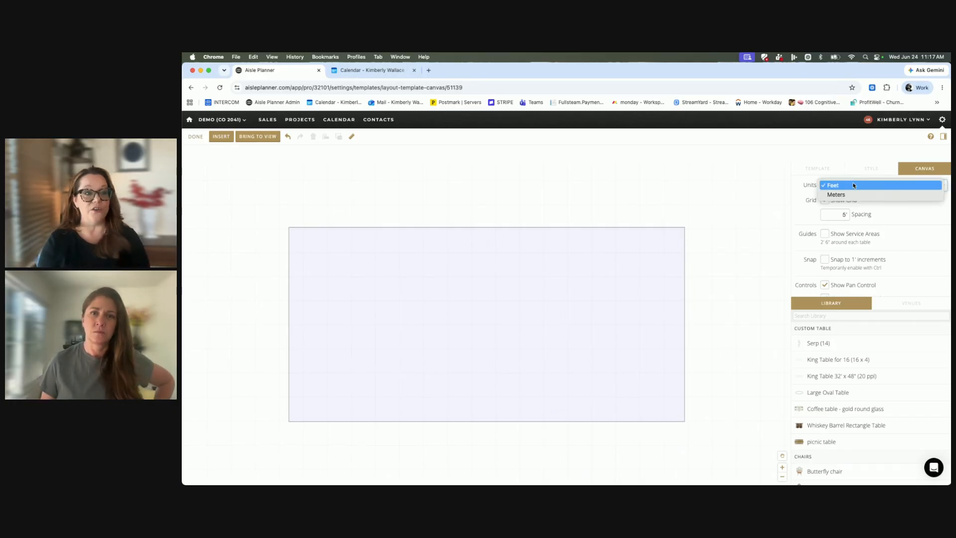
click(713, 186)
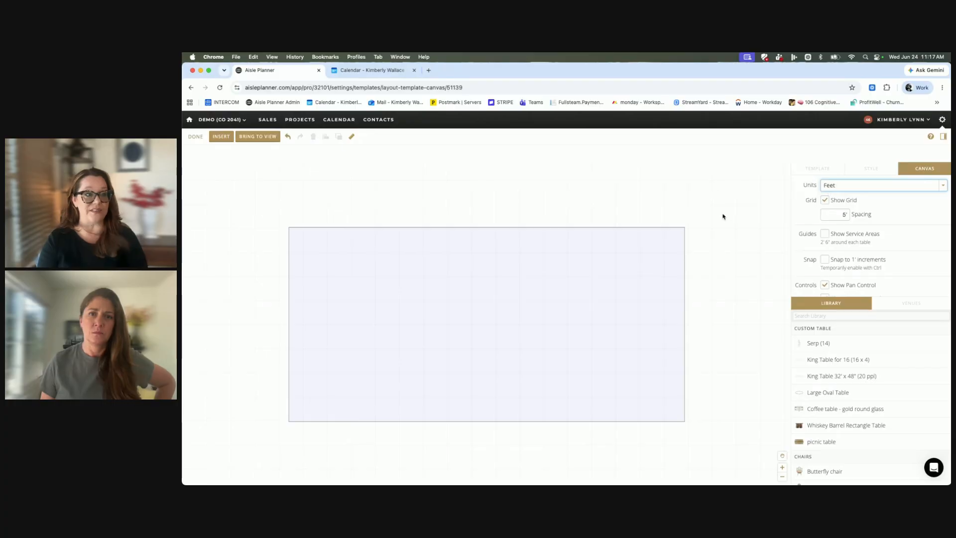
click(825, 201)
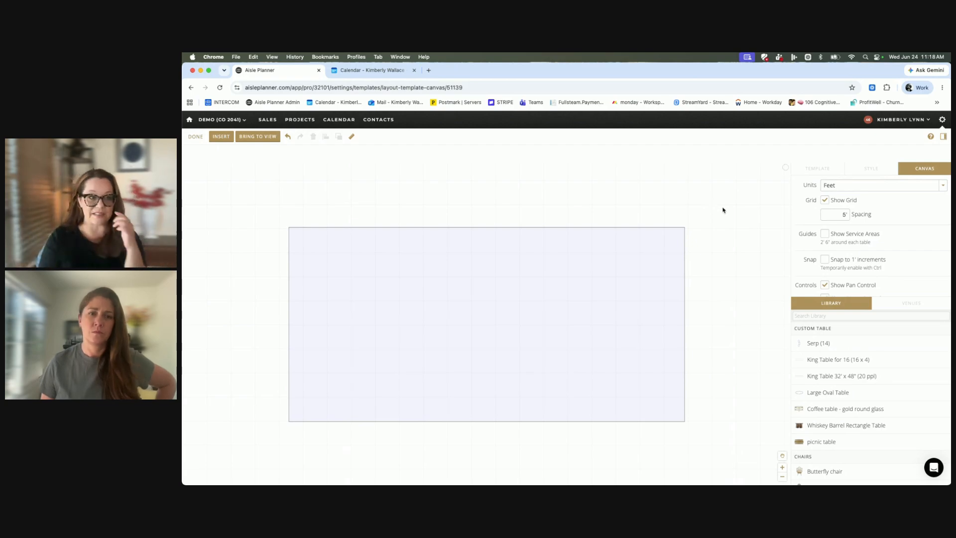
click(834, 214)
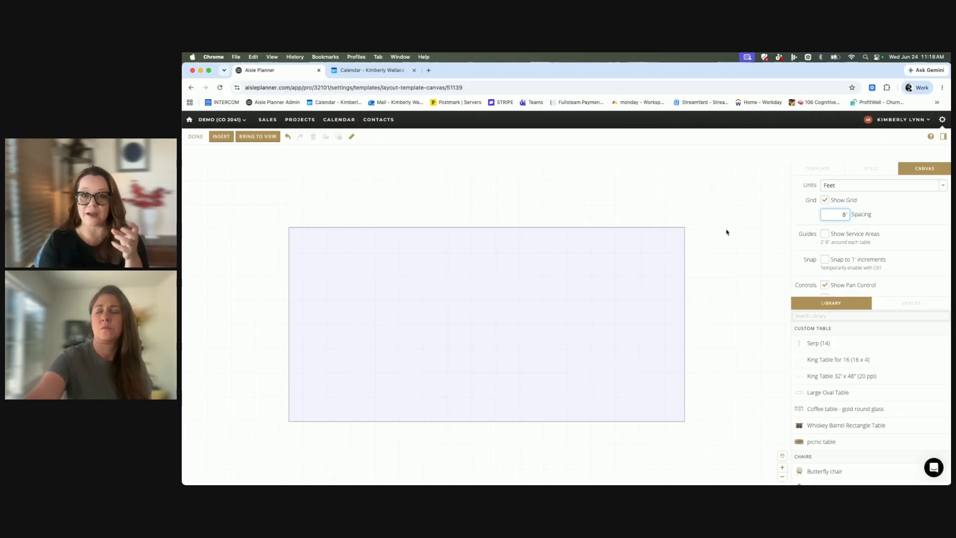
click(826, 235)
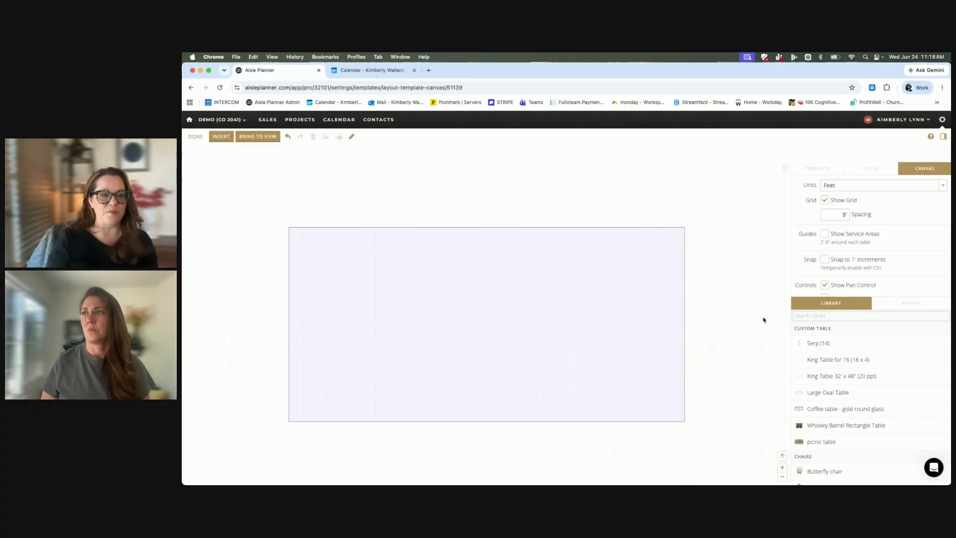
scroll(836, 236, down, 1)
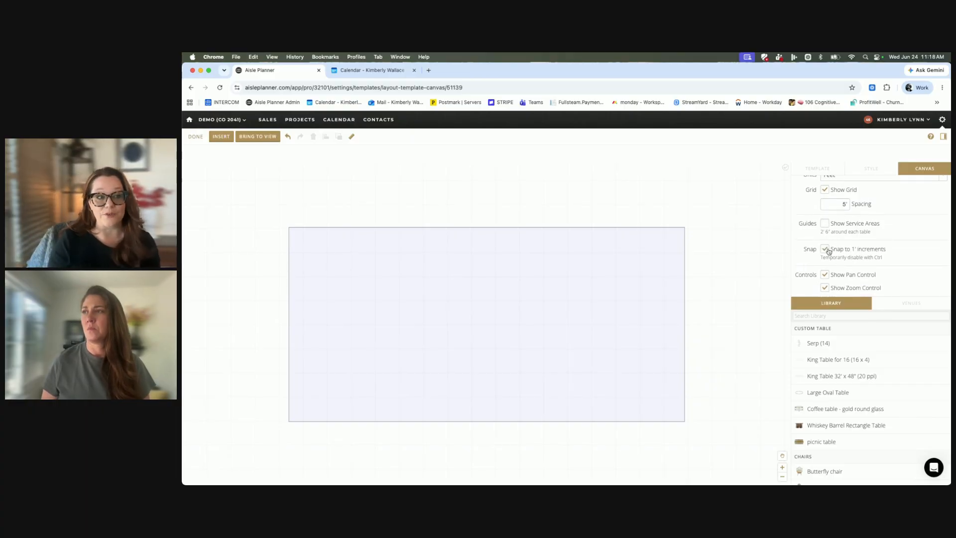
Place two King Table for 16 (16 x 4) tables, one inside the rectangle and one just beyond its right edge.
drag(832, 360, 640, 277)
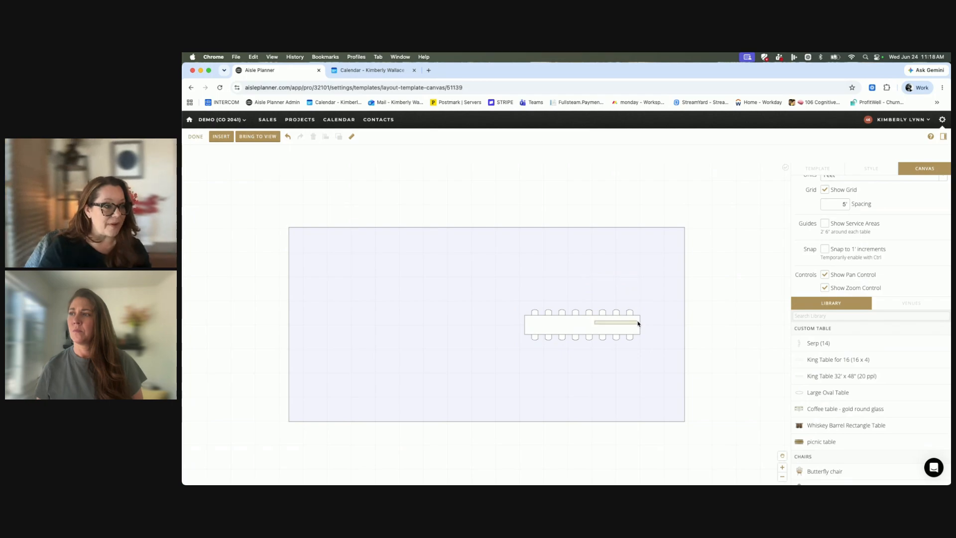
drag(842, 357, 747, 272)
Try snapping to 1' increments on the table outside the rectangle, and turn snapping back off.
click(825, 249)
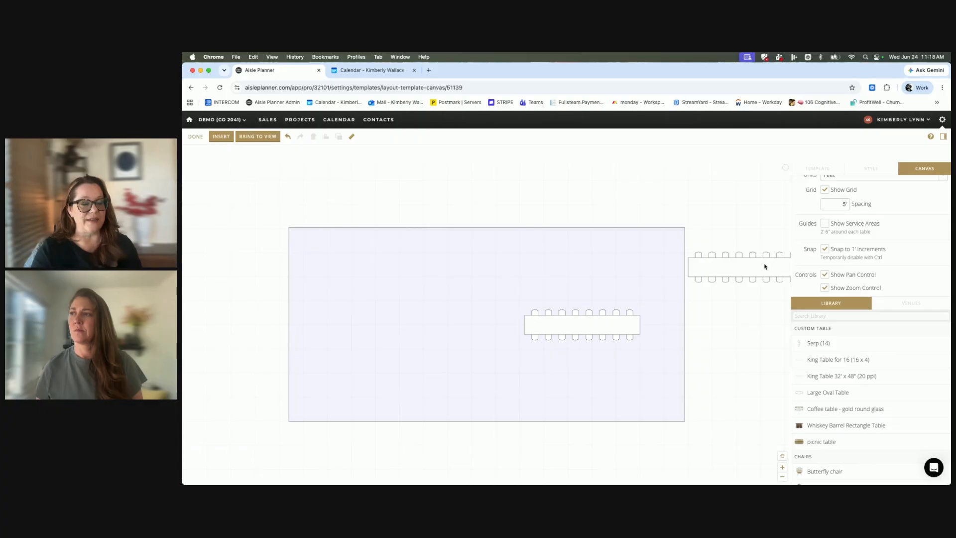
click(742, 269)
drag(743, 268, 740, 278)
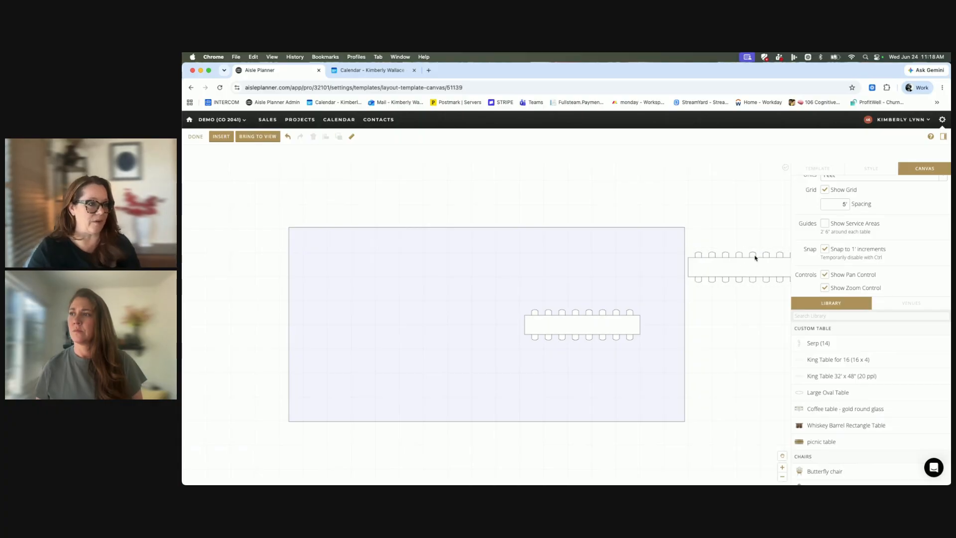
click(719, 263)
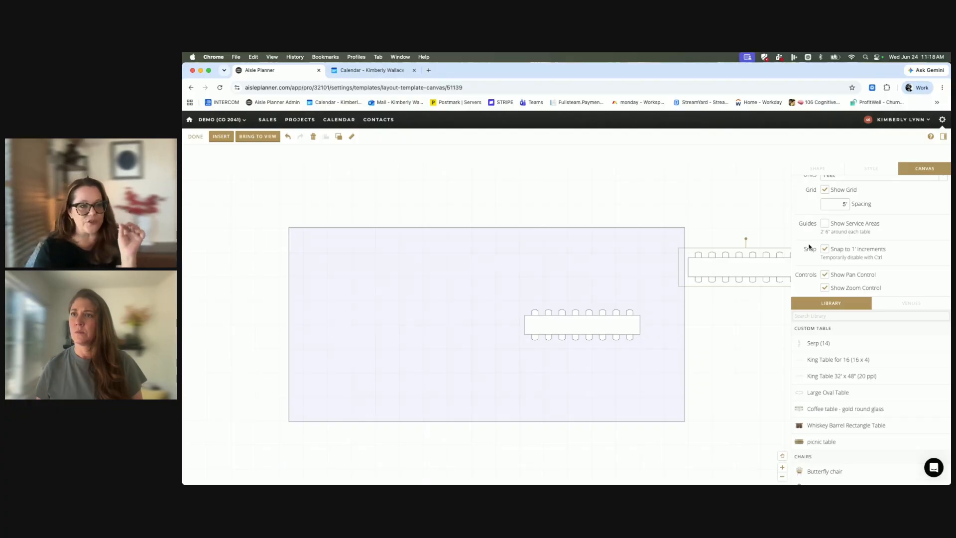
click(825, 250)
click(721, 273)
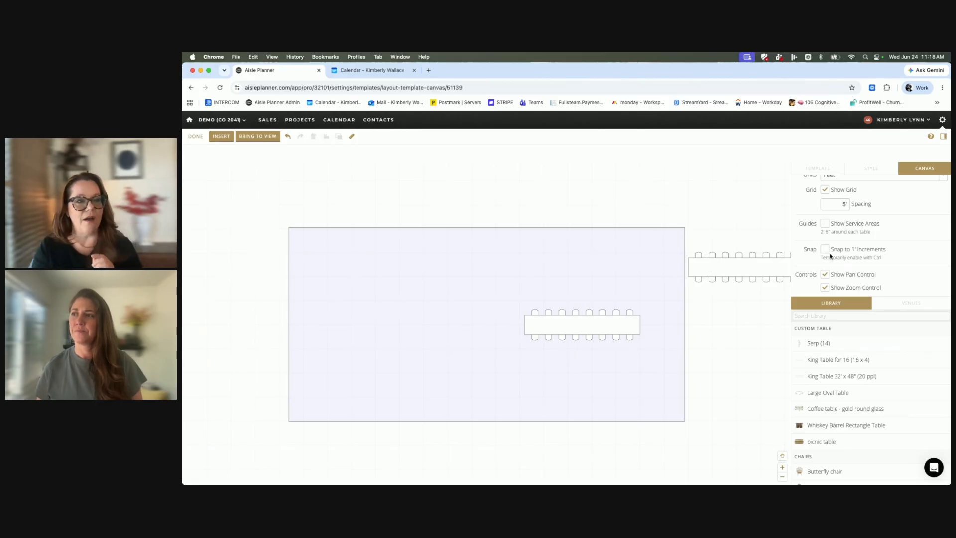
Enlarge the properties area above the venues list and examine the template's name, description and keywords fields.
click(885, 301)
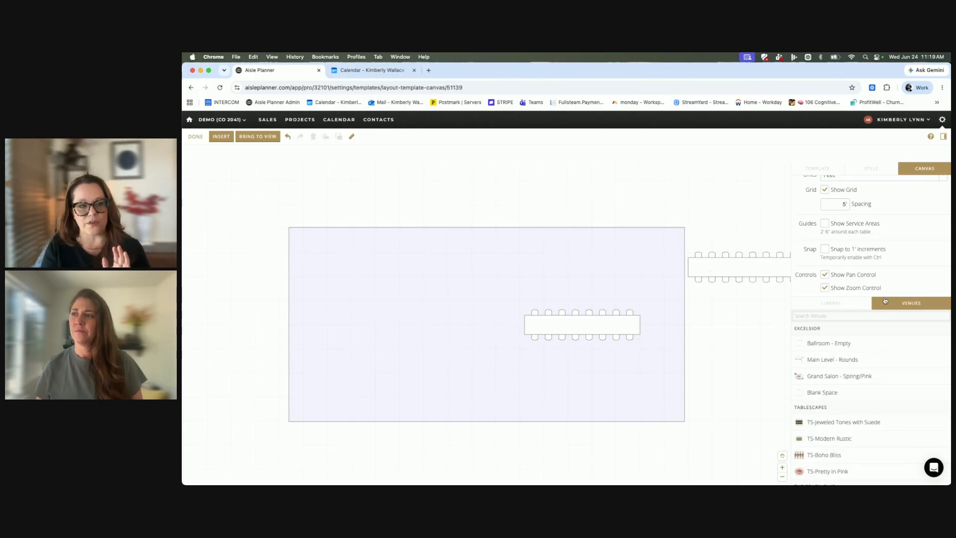
drag(851, 295, 848, 412)
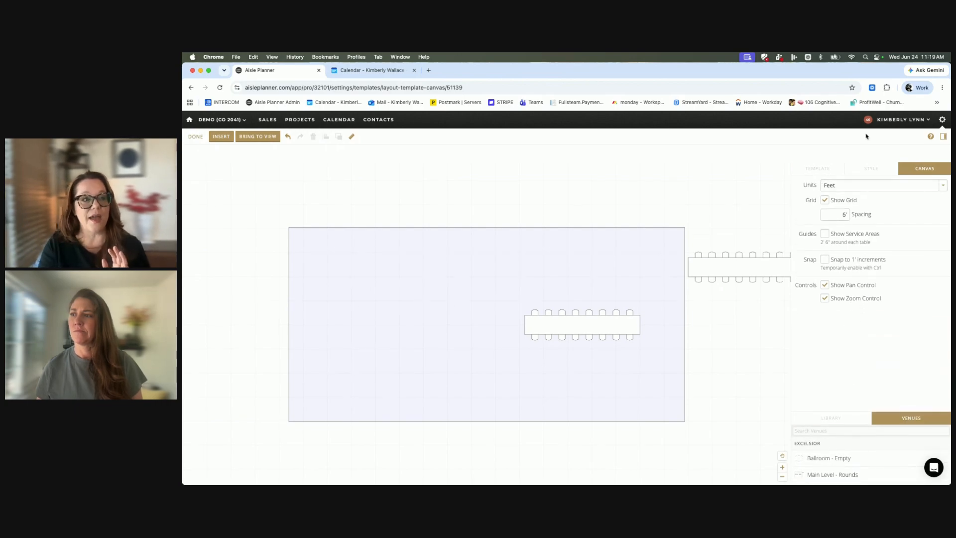
click(873, 174)
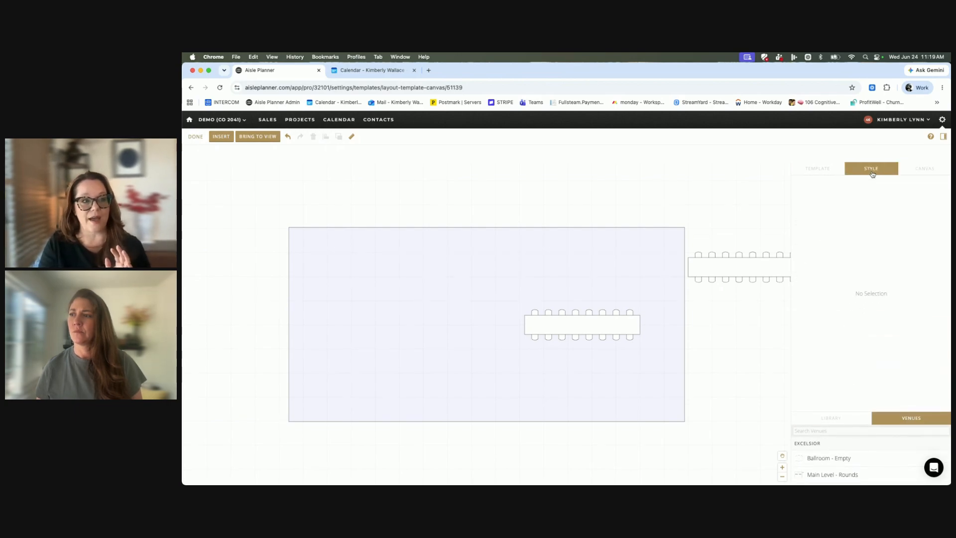
click(827, 171)
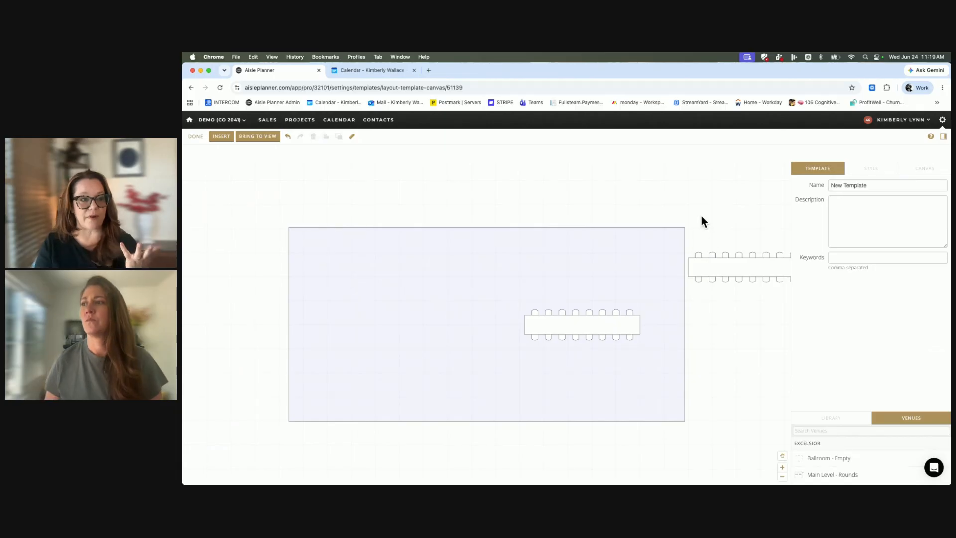
click(872, 187)
click(856, 212)
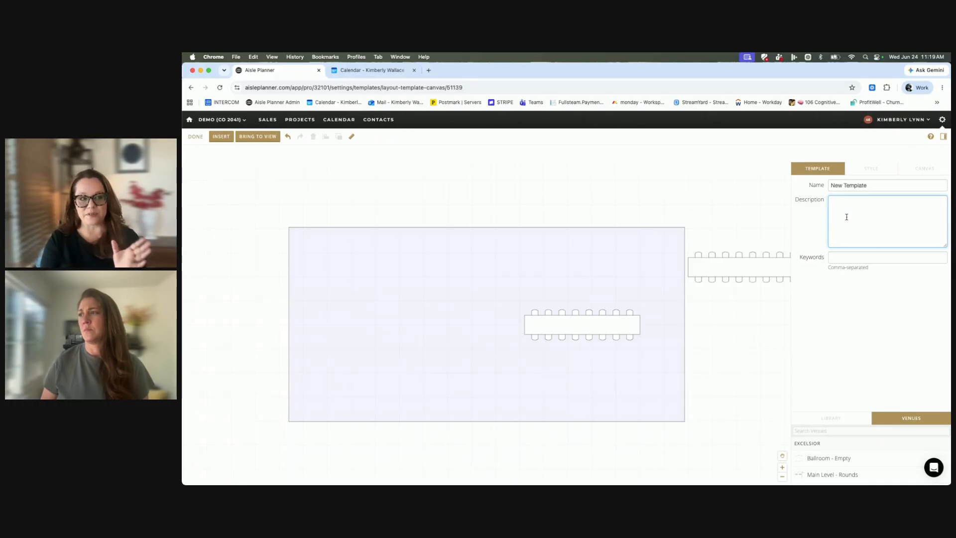
click(845, 256)
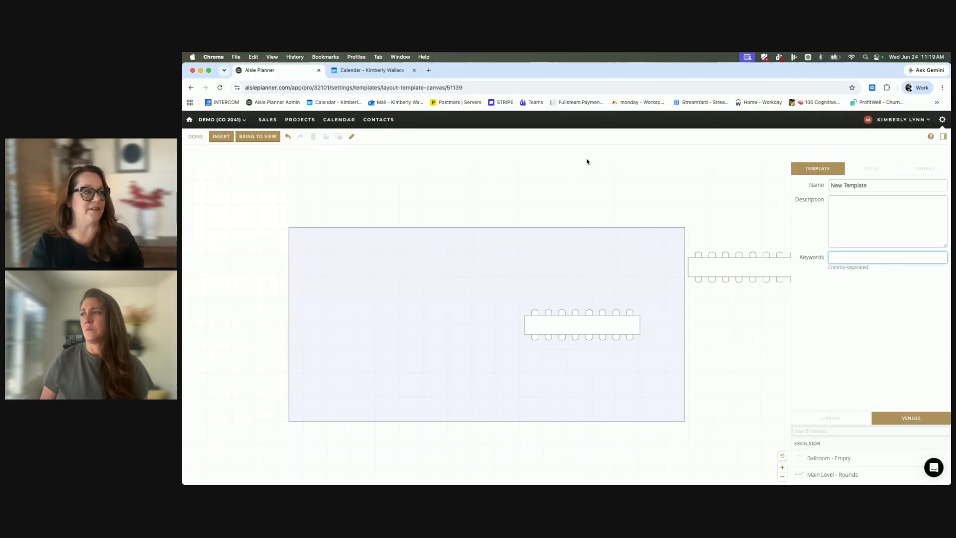
click(388, 296)
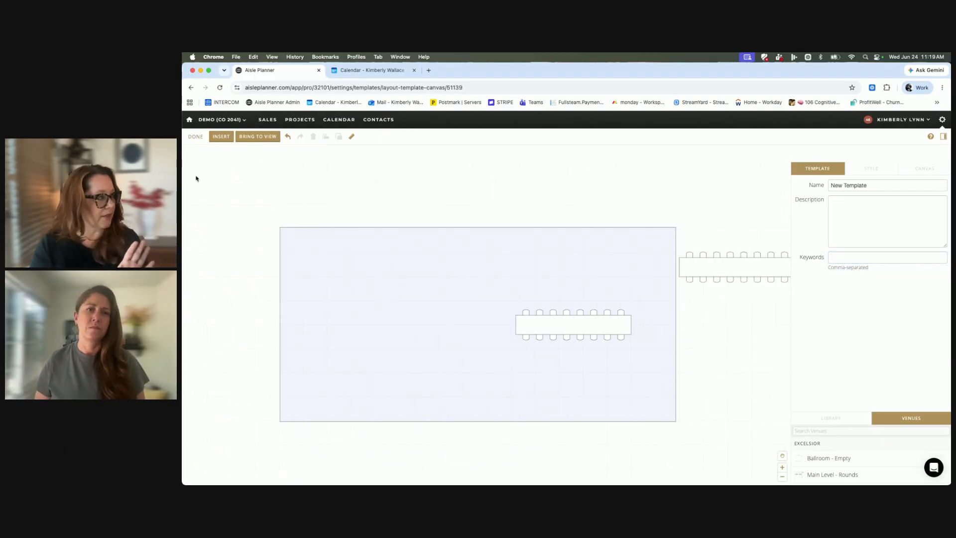
Draw an oval about 38' 11" long and 33' 2" wide over the rectangle's upper-left corner, at about X 11', Y 2'.
click(221, 136)
click(225, 170)
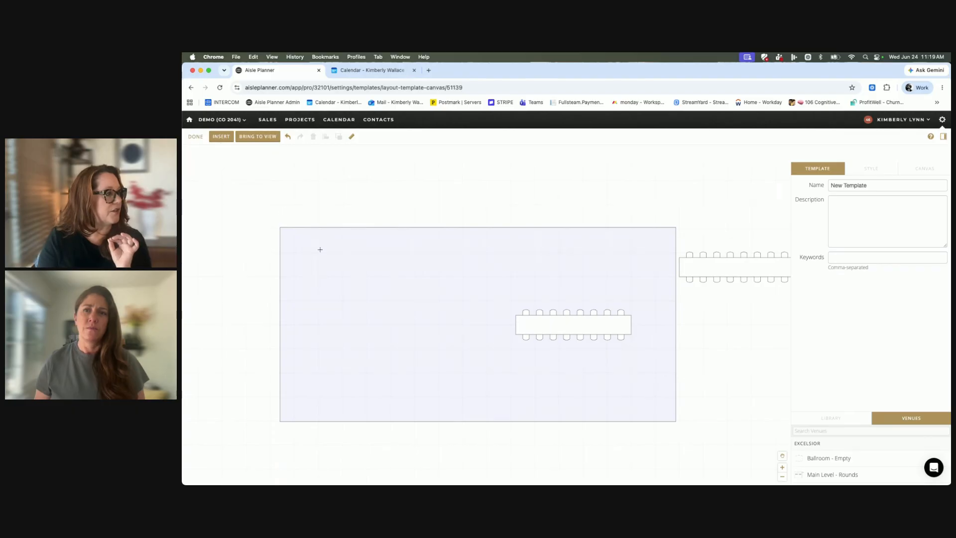
drag(251, 187, 437, 349)
Draw a diagonal line sloping down across the rectangle's top edge, to the right of the oval.
click(228, 137)
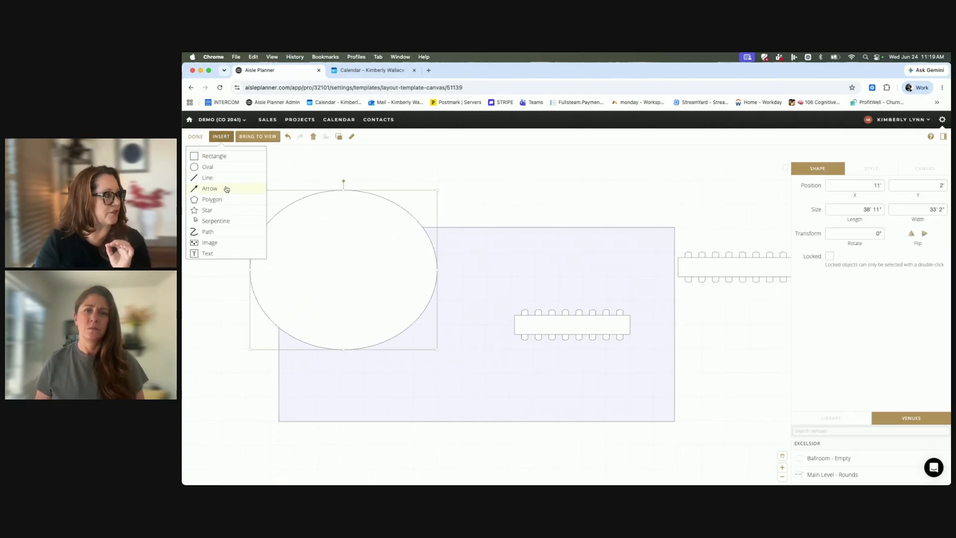
click(225, 180)
drag(423, 215, 489, 266)
Move the oval to about X 6' 10", Y 3' 11" and give it a pale yellow fill (#fff8d4).
drag(362, 257, 341, 267)
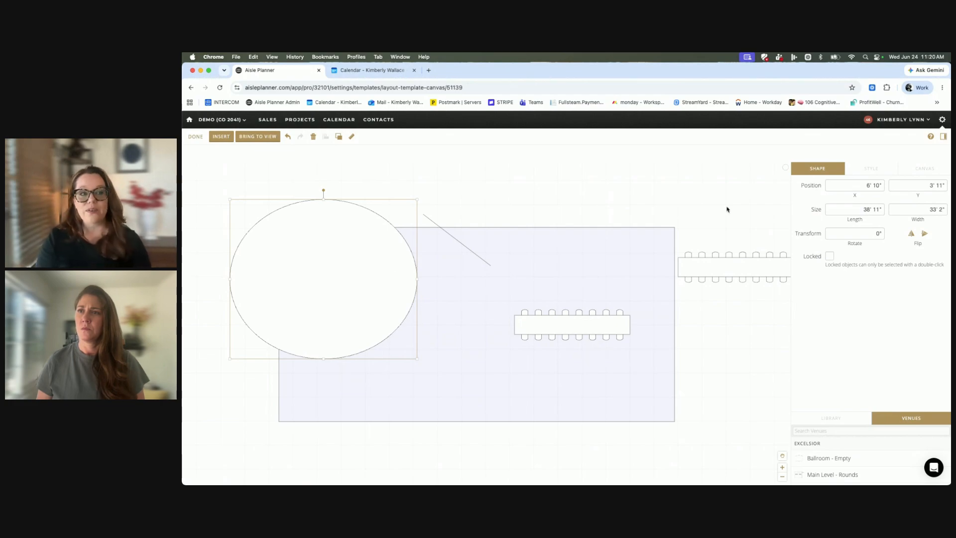
click(918, 172)
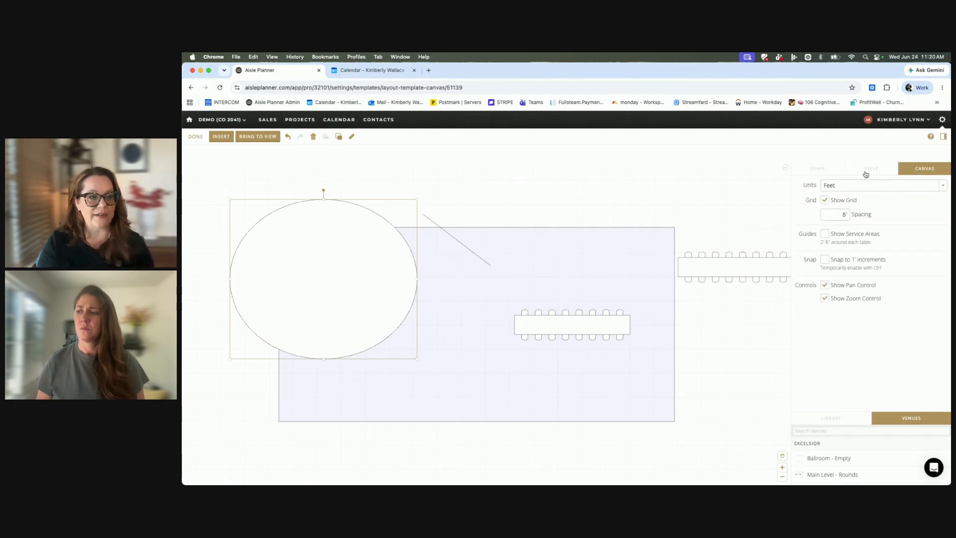
click(867, 173)
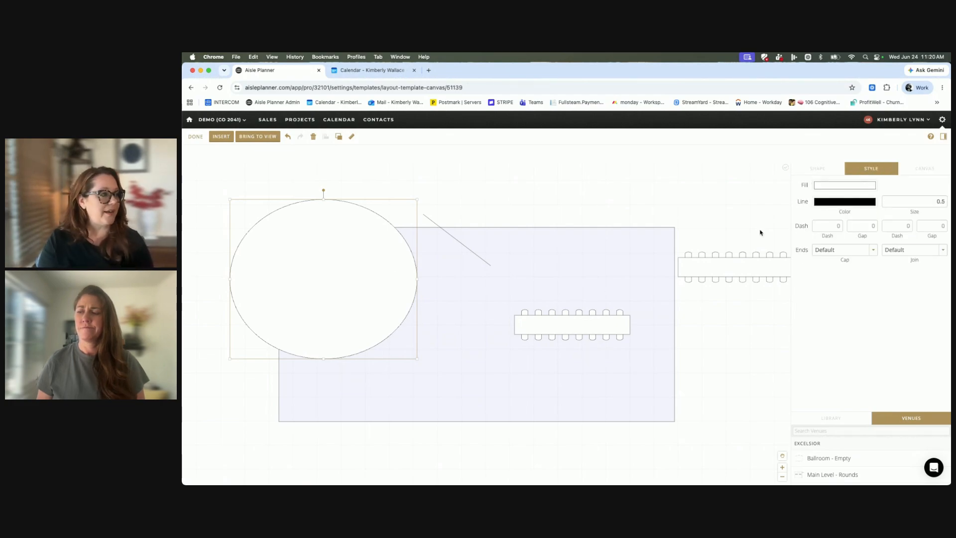
click(830, 185)
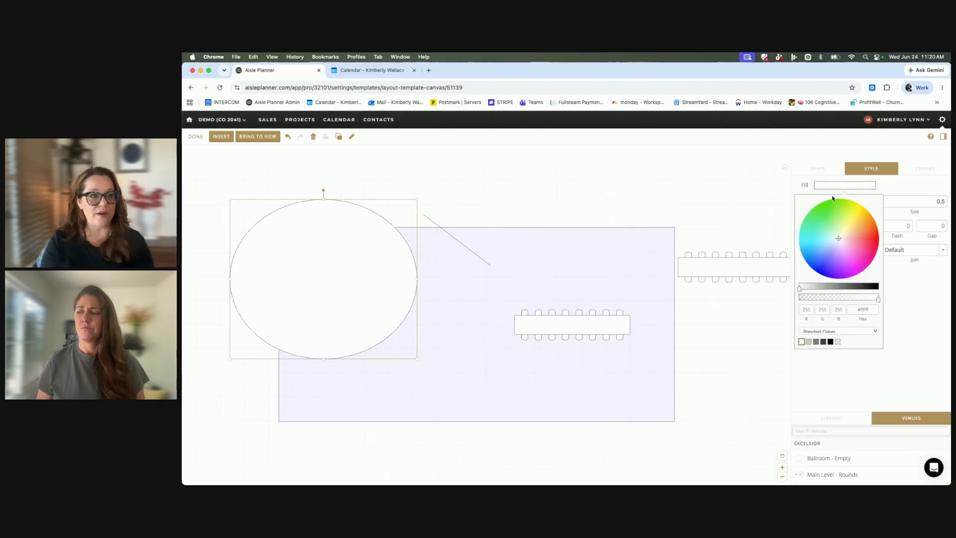
drag(839, 239, 844, 238)
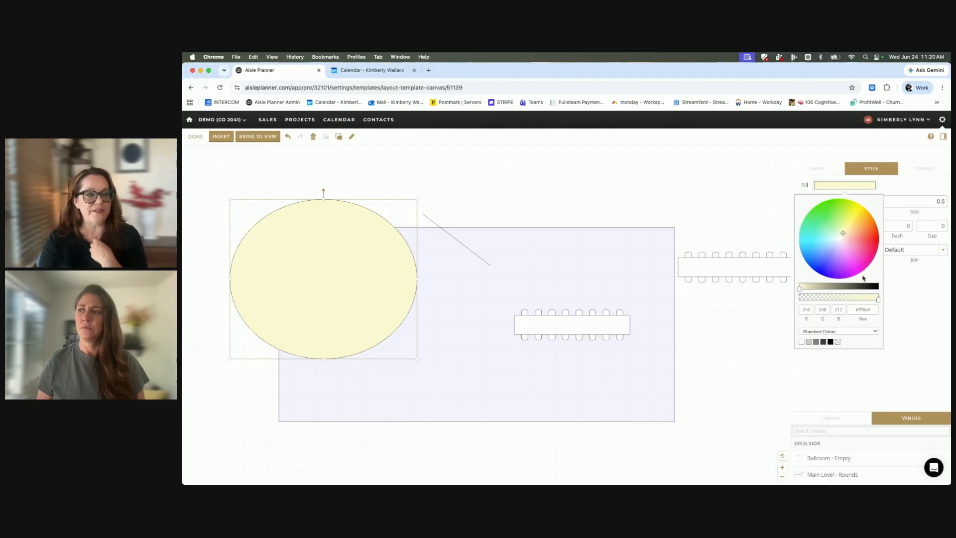
Set the oval's line size to 0 and move it further down and right over the lavender rectangle.
click(927, 214)
drag(936, 205, 947, 203)
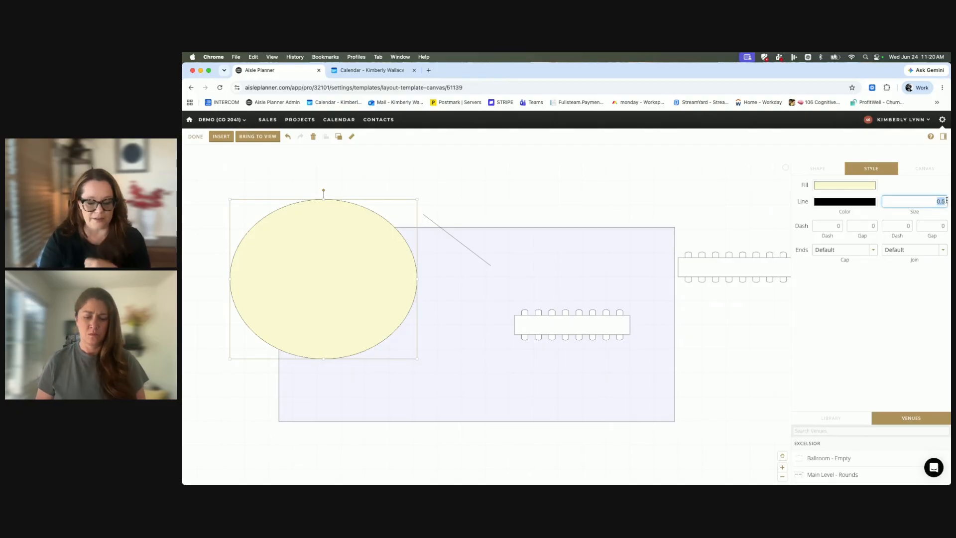
text(0)
key(Return)
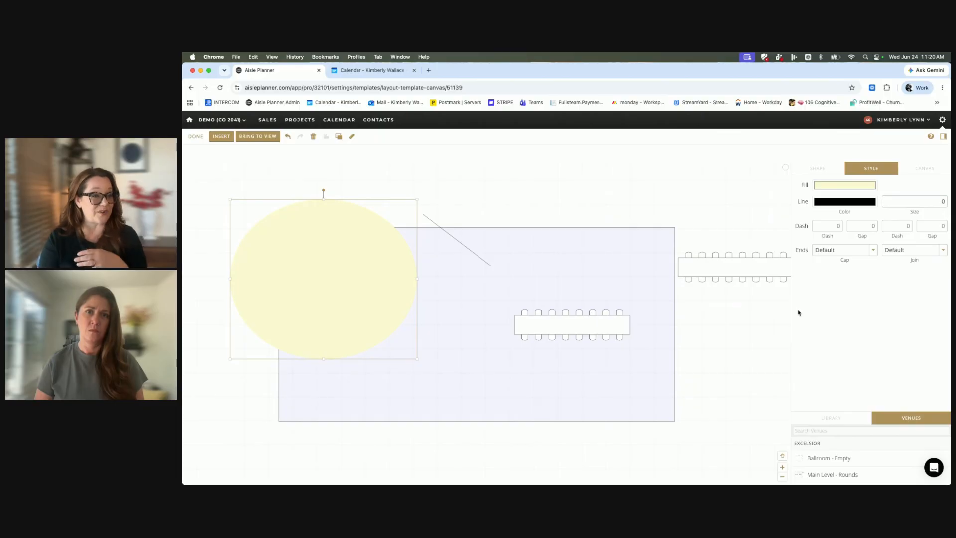
drag(393, 241, 414, 272)
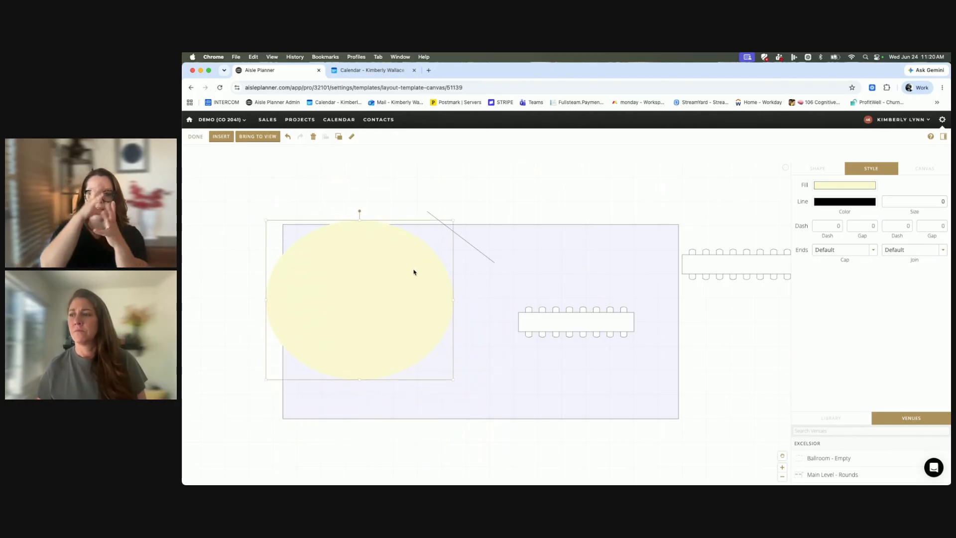
scroll(412, 271, right, 1)
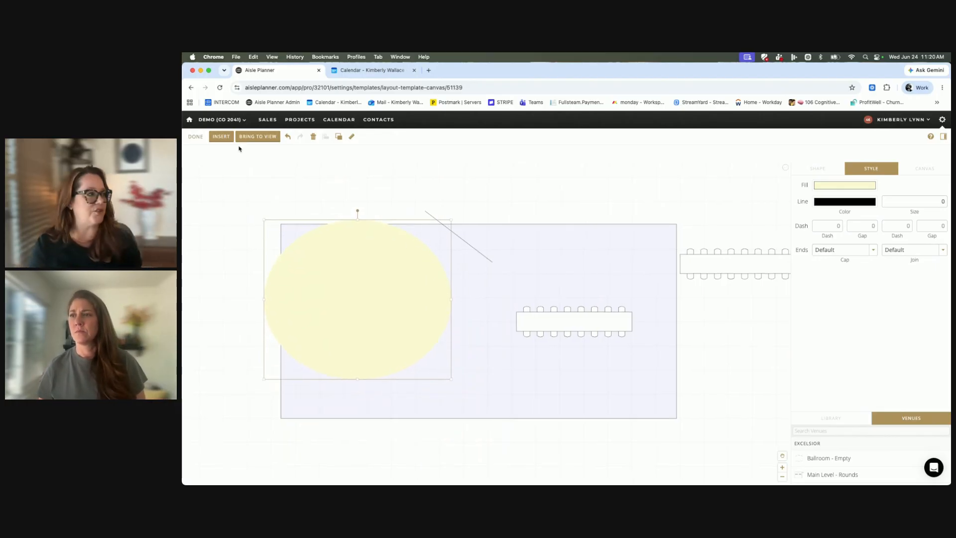
Draw an arrow from above the lavender rectangle sloping down into the upper part of the yellow oval.
click(221, 137)
click(221, 189)
drag(316, 188, 350, 259)
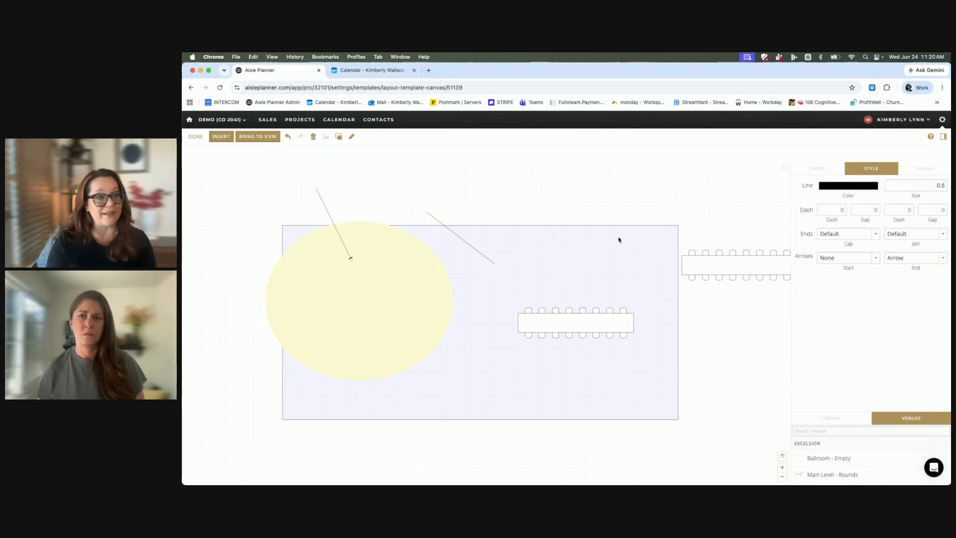
Set the arrow's line size to 6 and move it to point at the table inside the lavender rectangle.
click(943, 187)
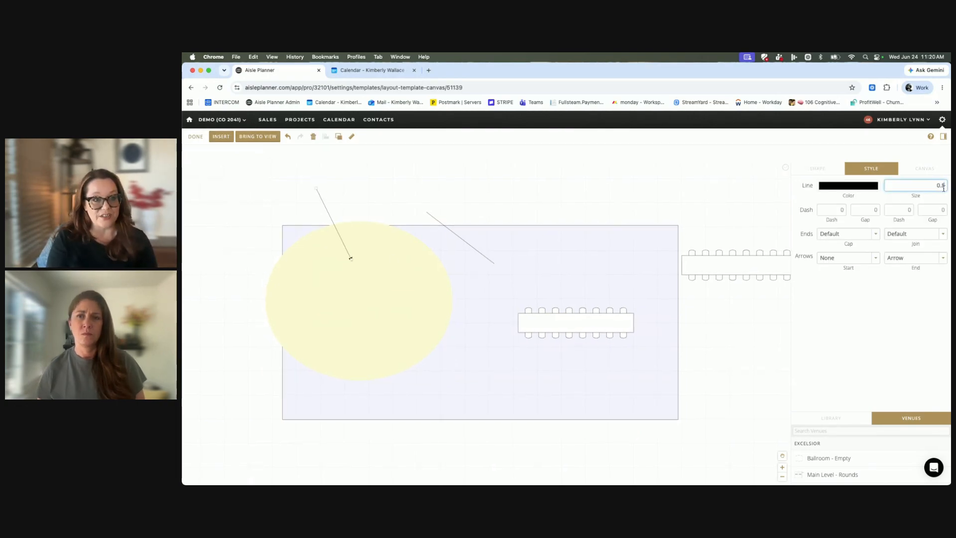
drag(936, 185, 946, 183)
text(6)
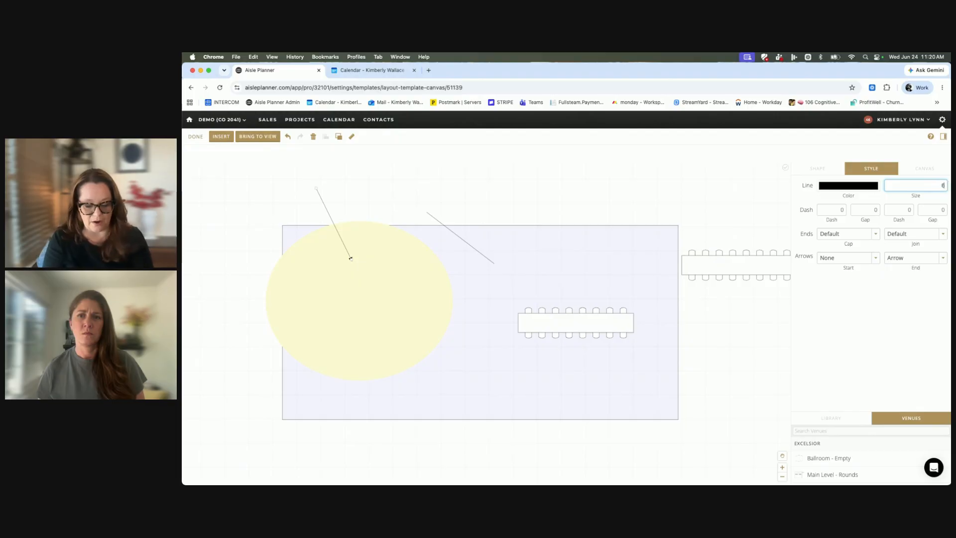
key(Return)
click(426, 287)
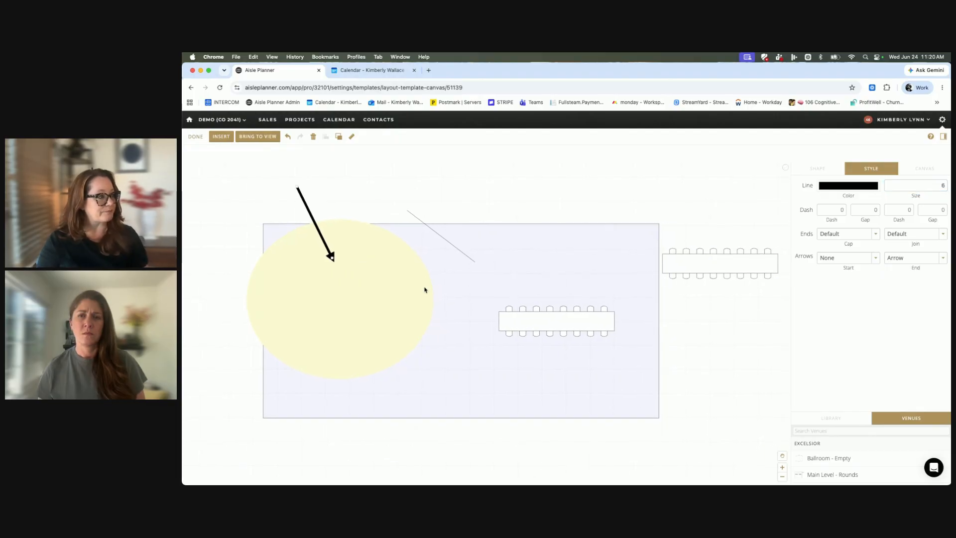
drag(340, 257, 518, 275)
Try drawing a polygon over the right part of the lavender rectangle and delete it.
click(221, 135)
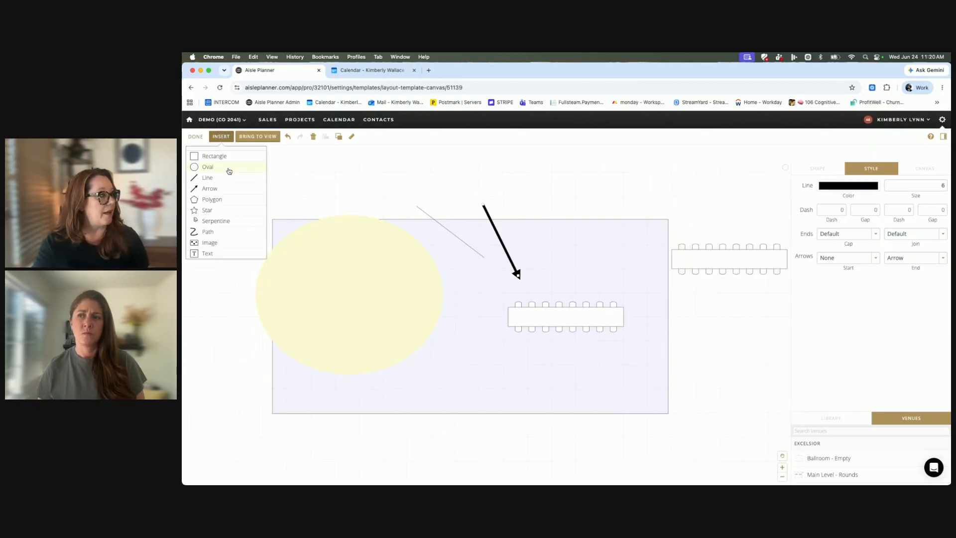
click(216, 202)
mouse_move(527, 179)
mouse_down()
mouse_move(604, 231)
mouse_move(624, 323)
mouse_up()
mouse_move(588, 266)
mouse_down()
mouse_move(525, 243)
mouse_move(666, 459)
mouse_move(664, 403)
mouse_up()
key(Delete)
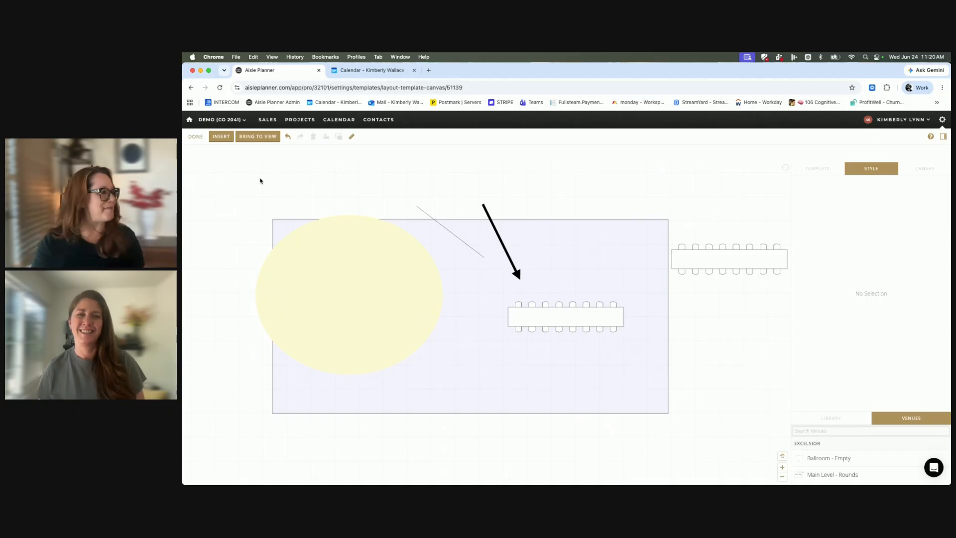
Add a serpentine shape between the yellow oval and the table inside the lavender rectangle.
click(222, 137)
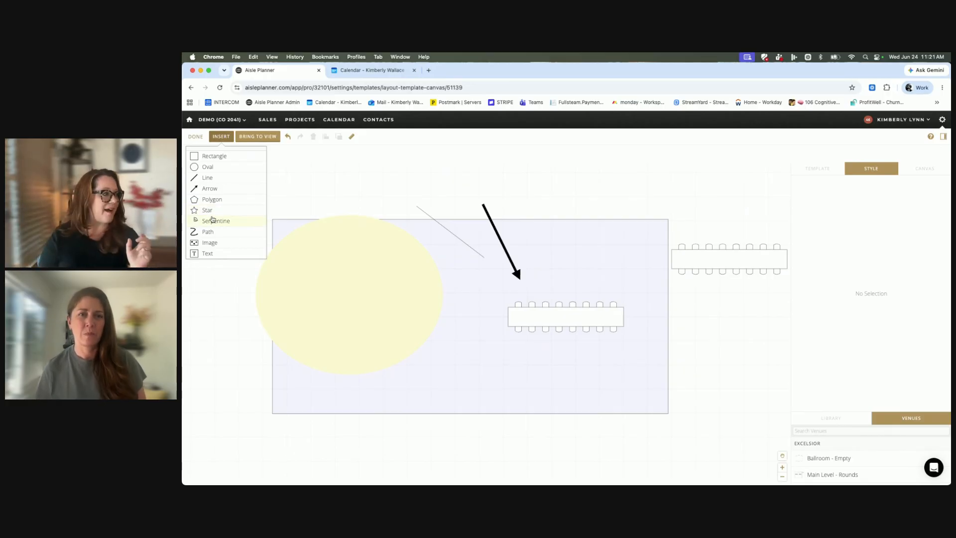
click(213, 220)
mouse_move(269, 182)
mouse_down()
mouse_move(320, 235)
mouse_move(470, 311)
mouse_move(413, 290)
mouse_move(450, 333)
mouse_up()
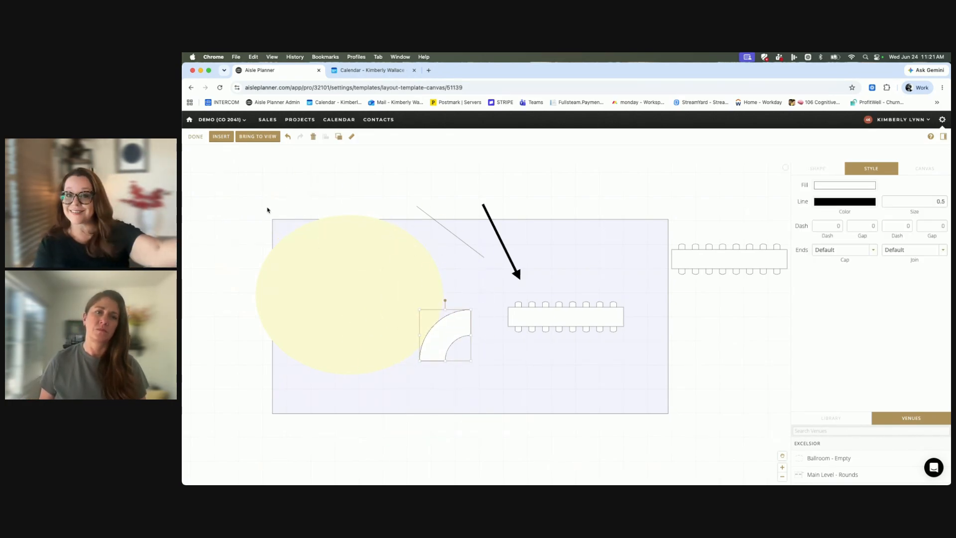
Draw a small curved path outside the upper-left corner of the lavender rectangle.
click(219, 137)
click(221, 233)
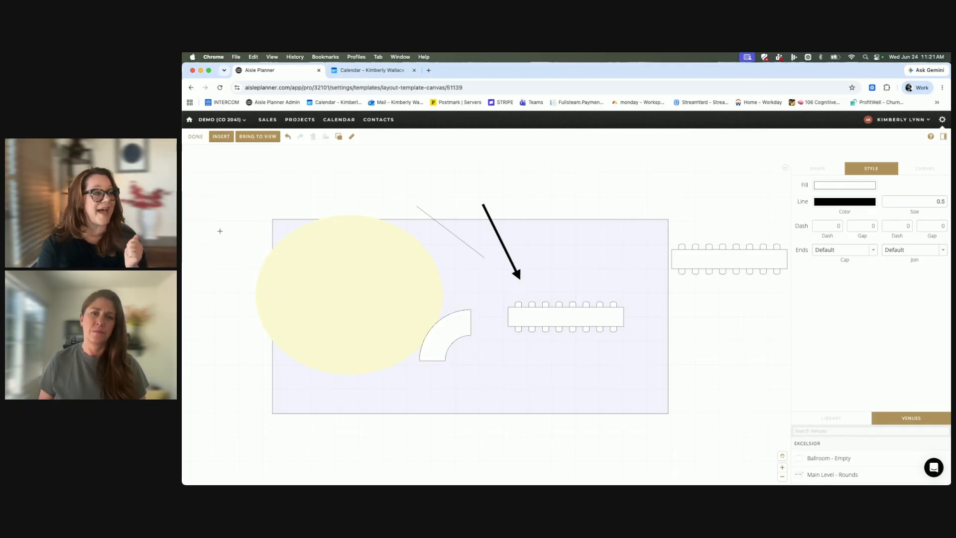
click(211, 230)
drag(221, 191, 236, 214)
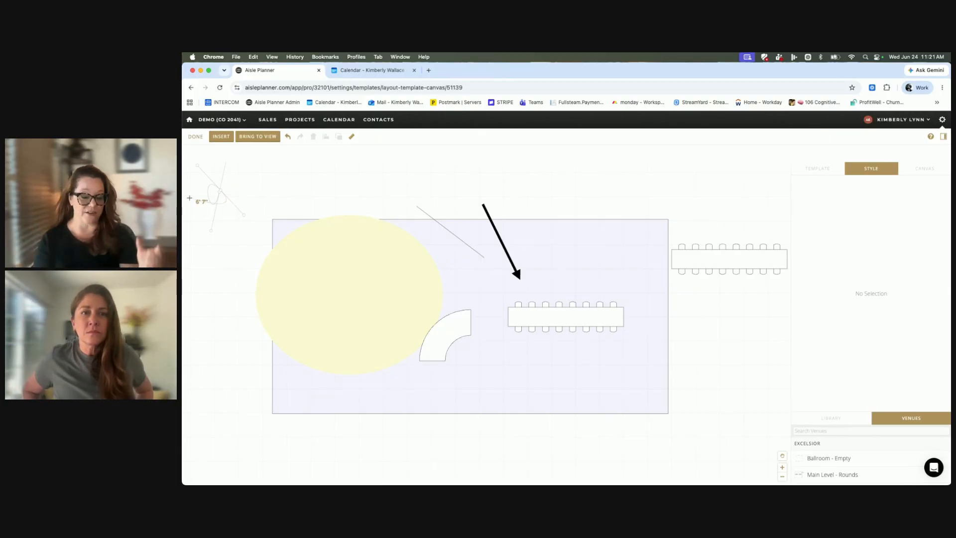
key(Escape)
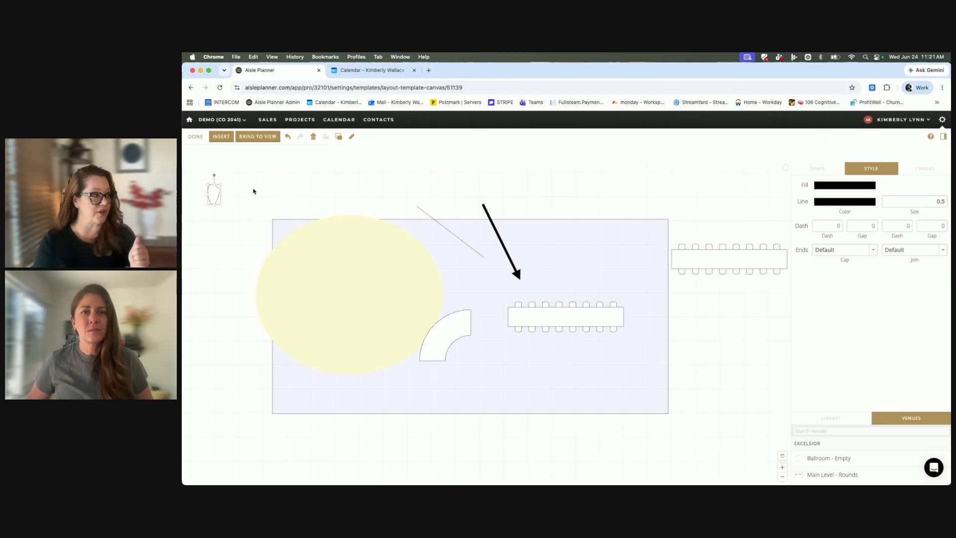
click(221, 137)
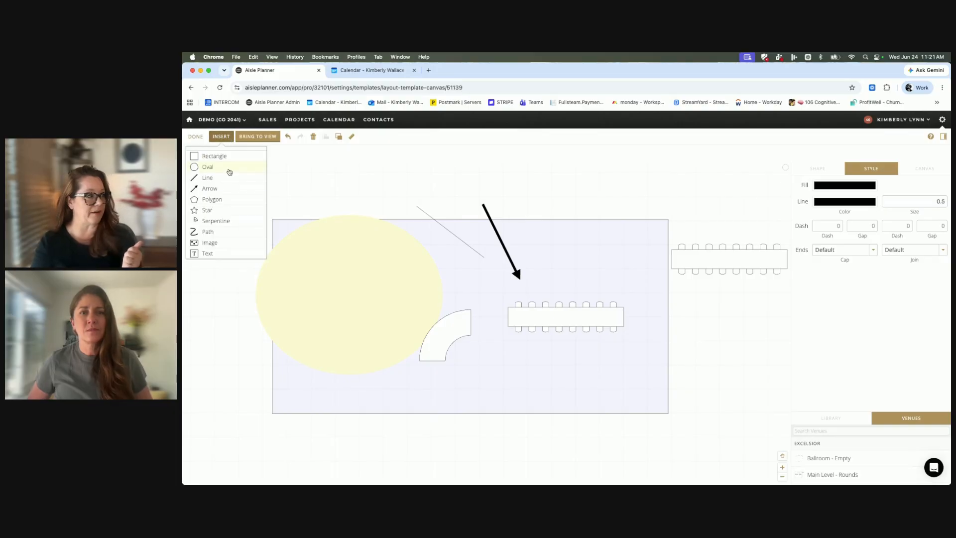
click(224, 247)
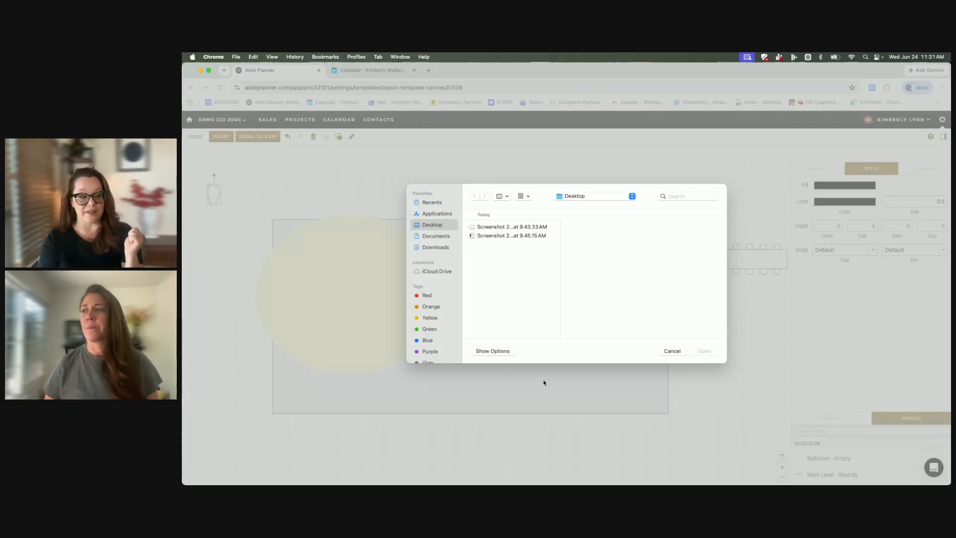
click(668, 352)
Add a text box over the table outside the rectangle's right edge, reading "hello hello".
click(221, 139)
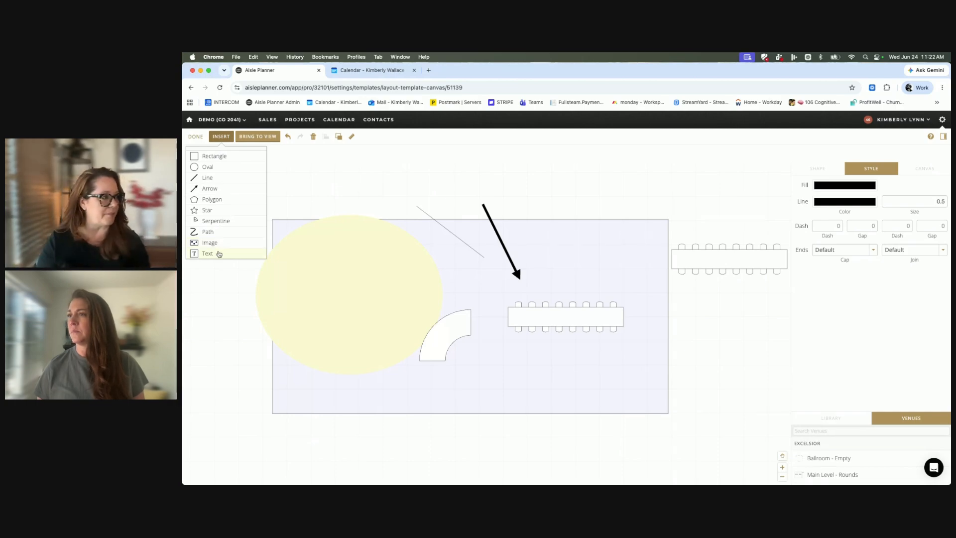
click(209, 254)
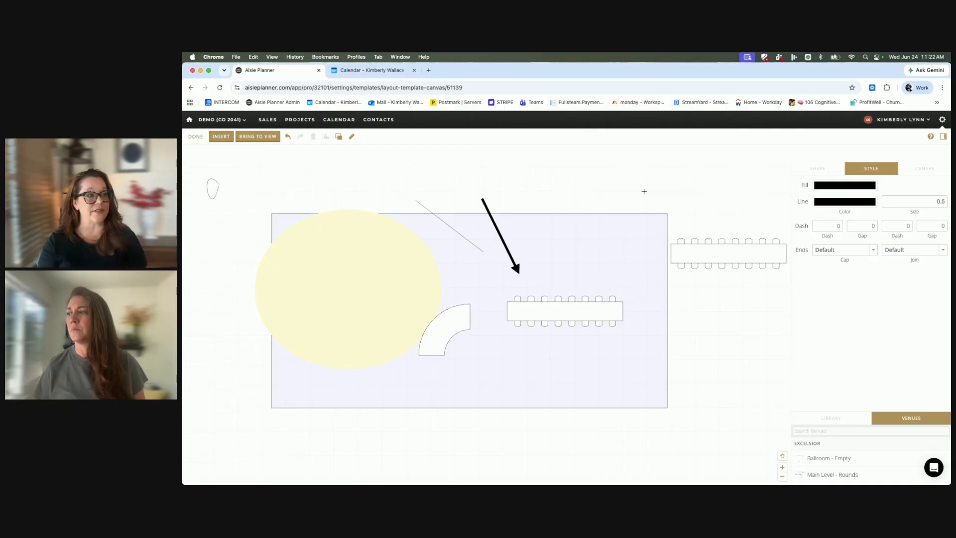
drag(614, 192, 771, 354)
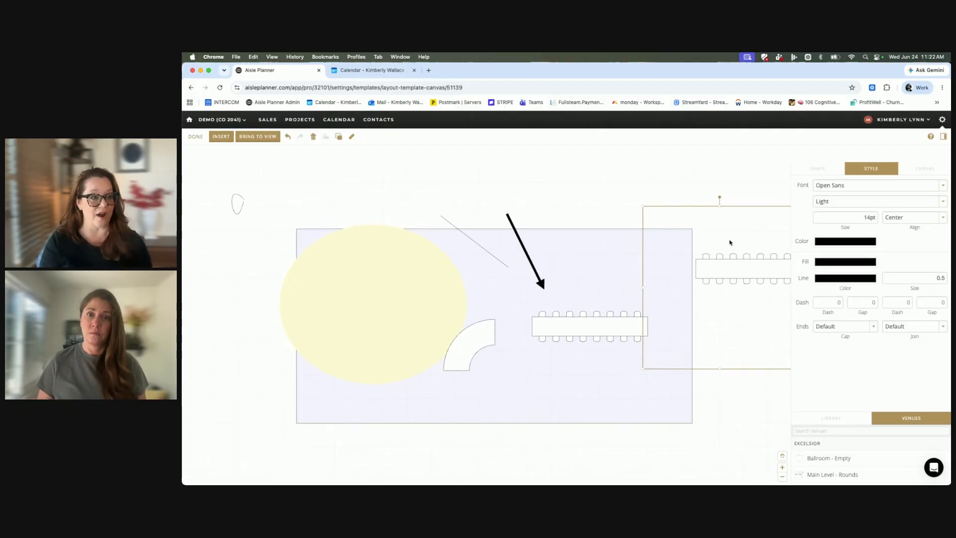
text(hello helloe)
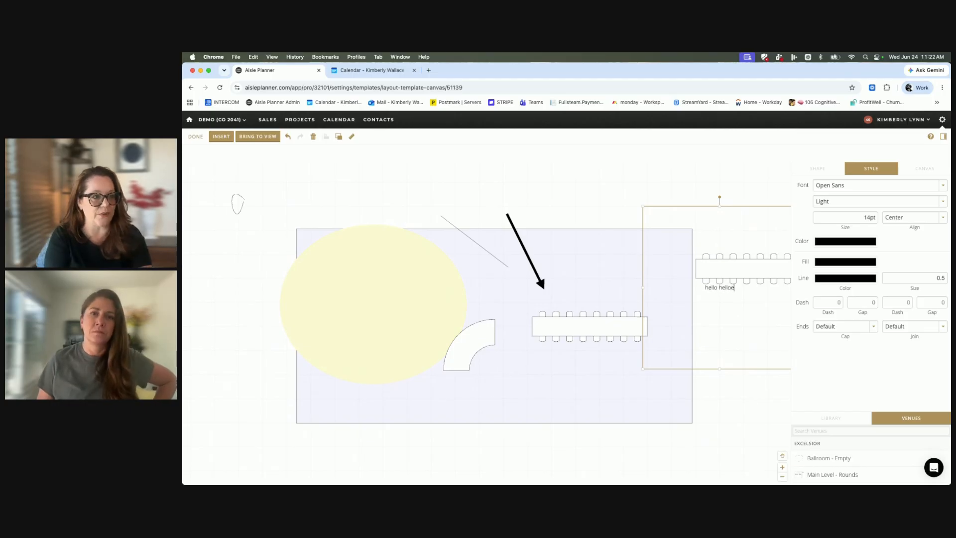
key(BackSpace)
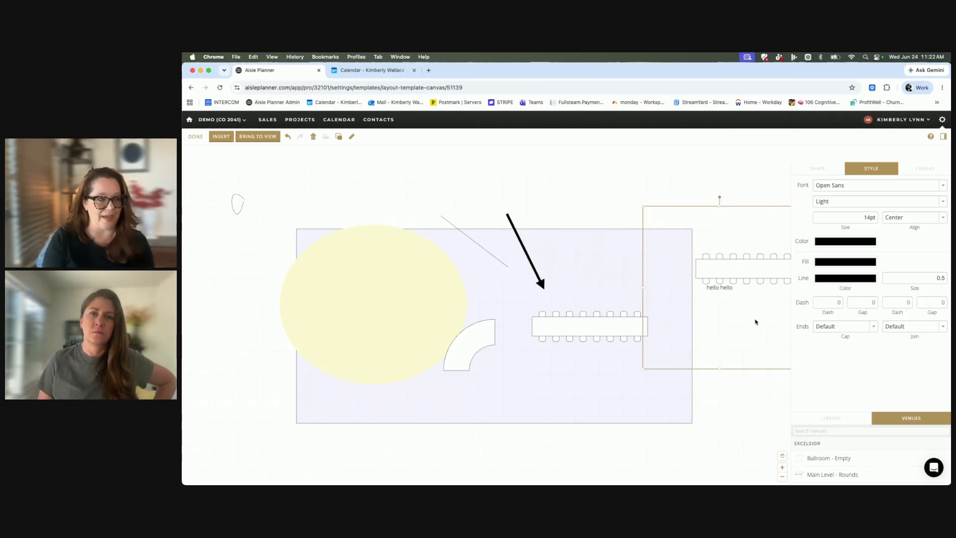
Make the "hello hello" text bold and move it into the lavender rectangle's lower-right corner.
click(862, 202)
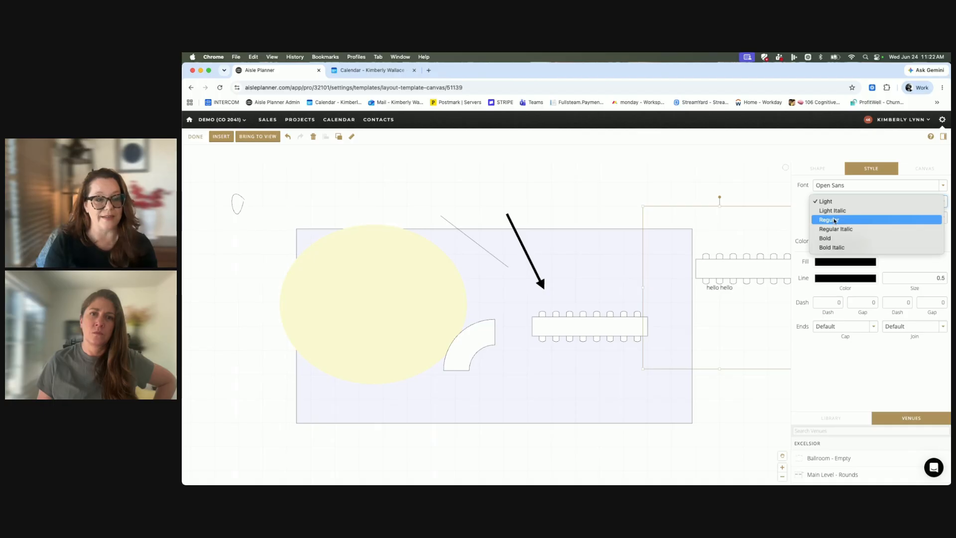
click(835, 238)
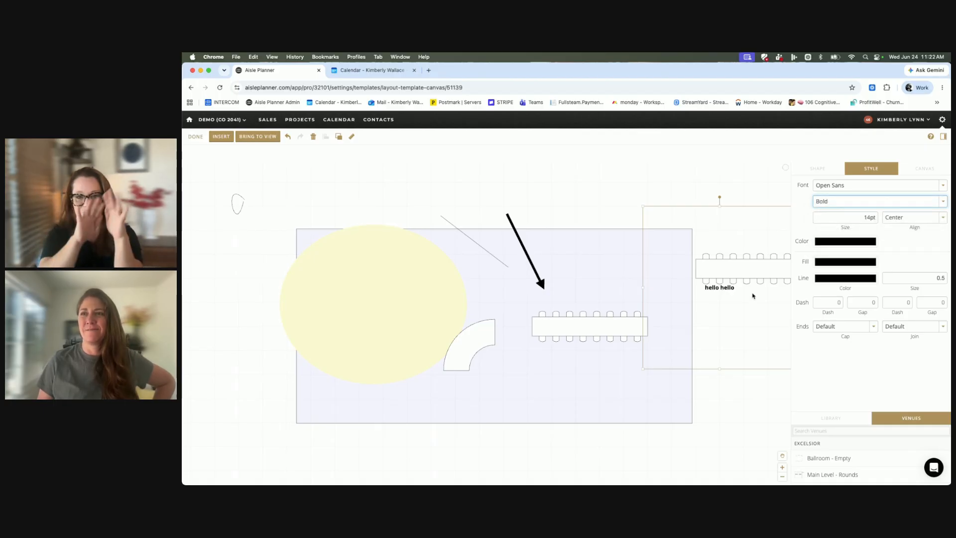
scroll(743, 269, down, 1)
drag(724, 226, 646, 340)
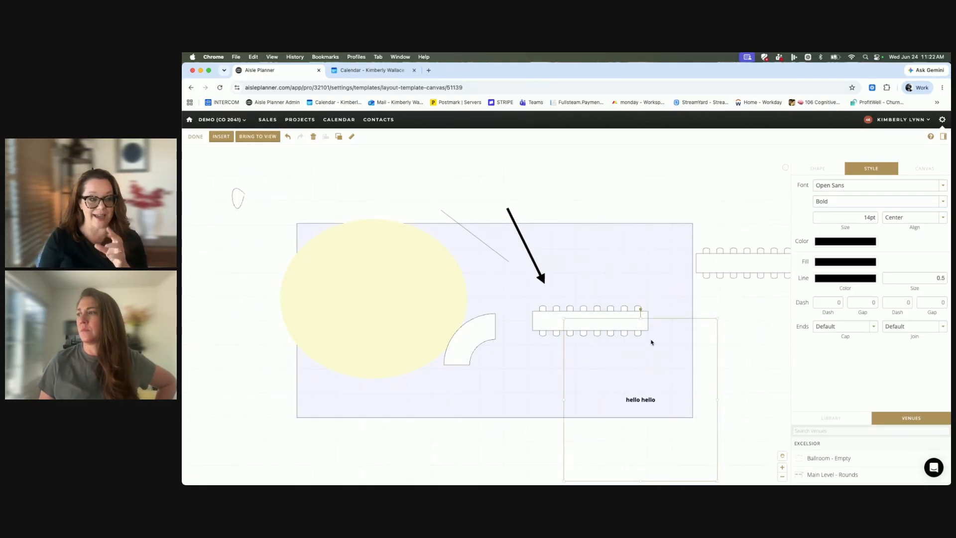
Set the "hello hello" text size to 45pt and its font weight to Regular.
click(871, 218)
text(45)
key(Return)
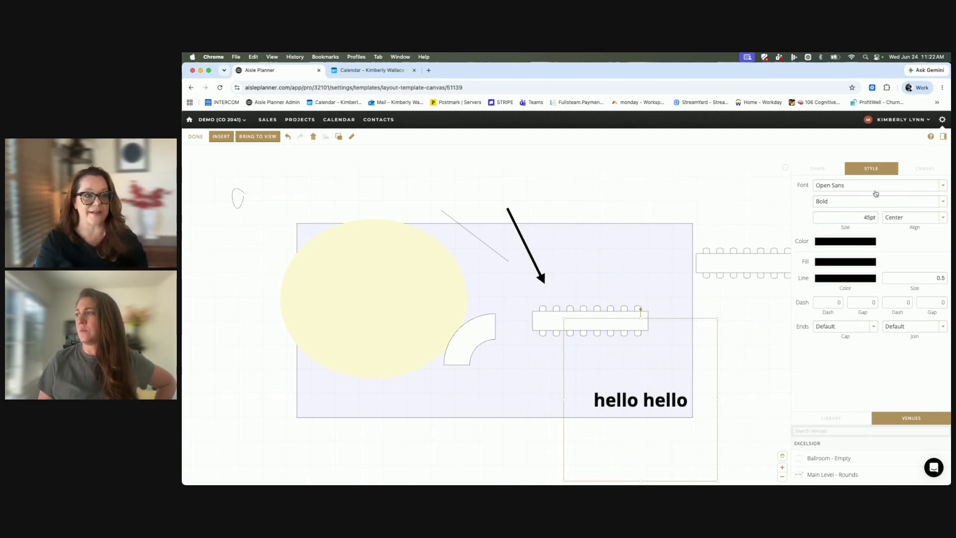
click(877, 201)
click(861, 184)
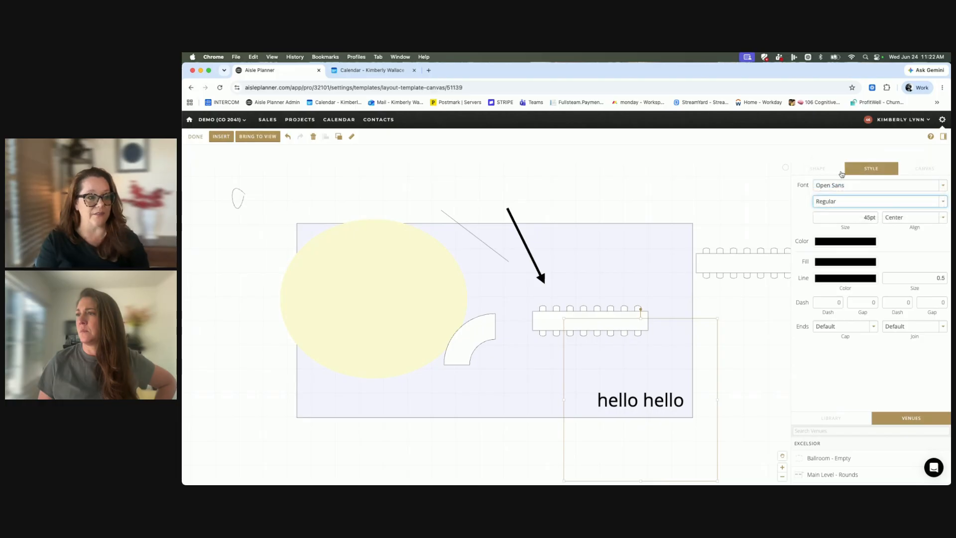
Try the Playfair Display font on the text, return it to Open Sans and view the text color picker.
click(840, 185)
click(828, 196)
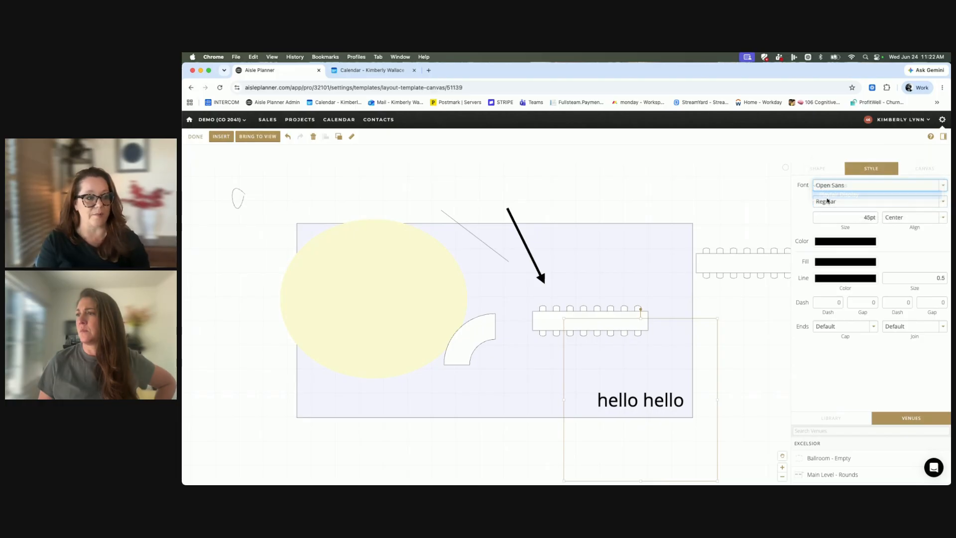
click(833, 185)
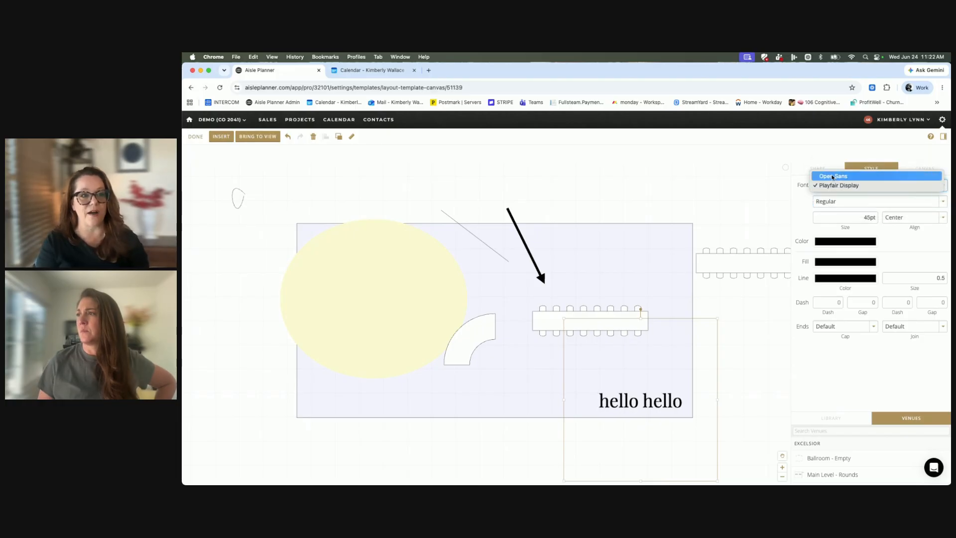
click(833, 177)
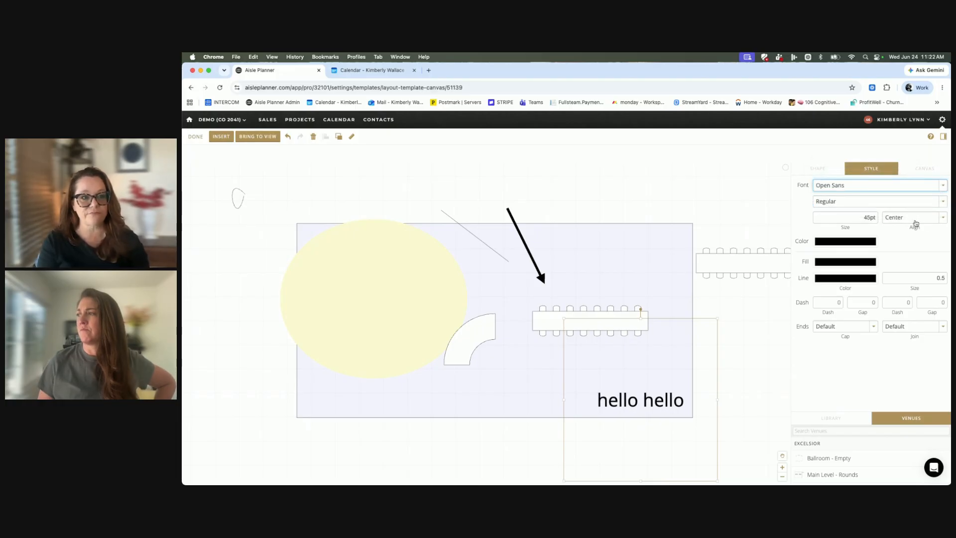
click(830, 242)
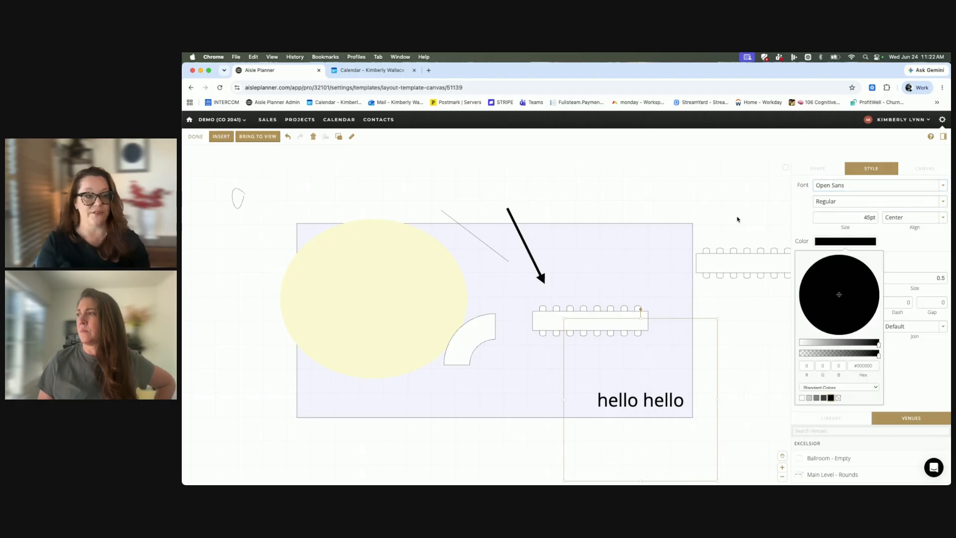
click(718, 196)
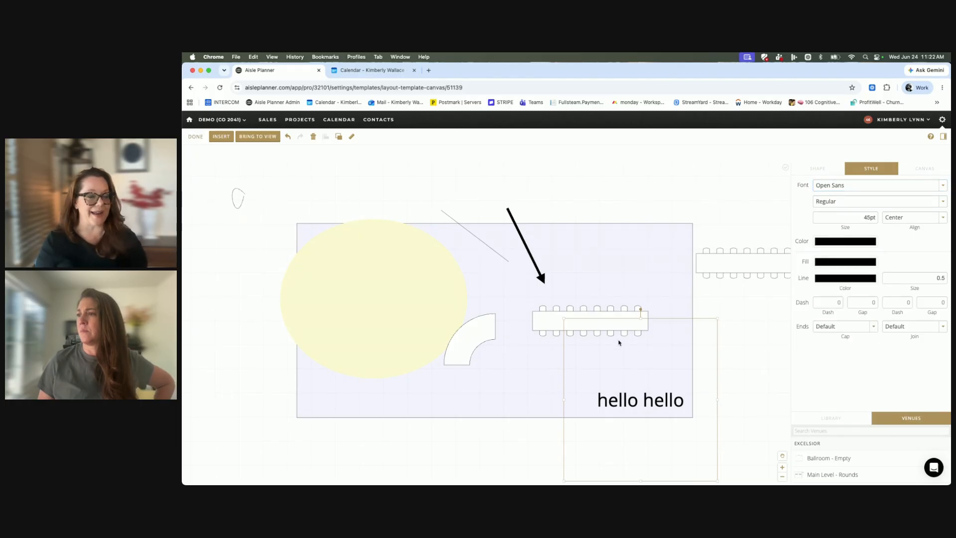
Review the shape properties of the "hello hello" text box and of the locked table outside the rectangle.
drag(734, 267, 700, 253)
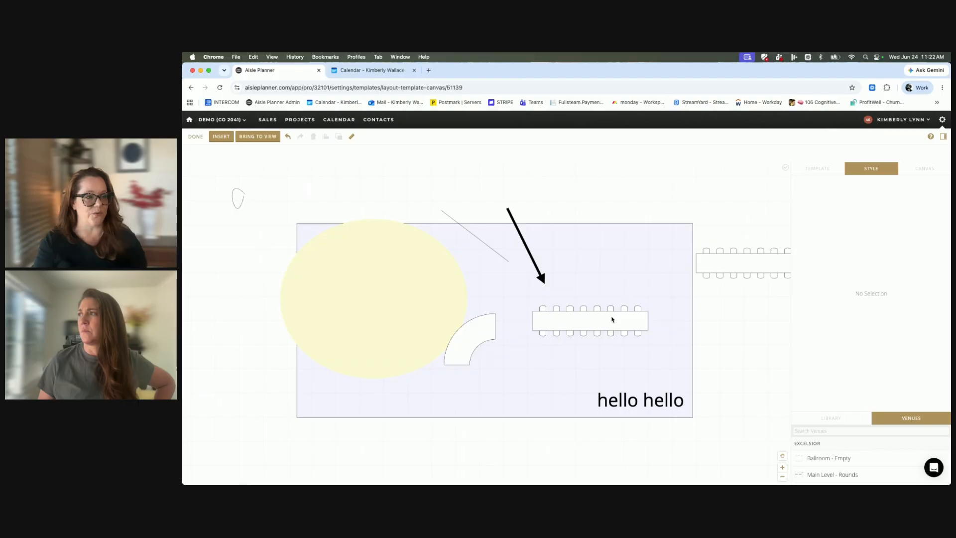
click(607, 325)
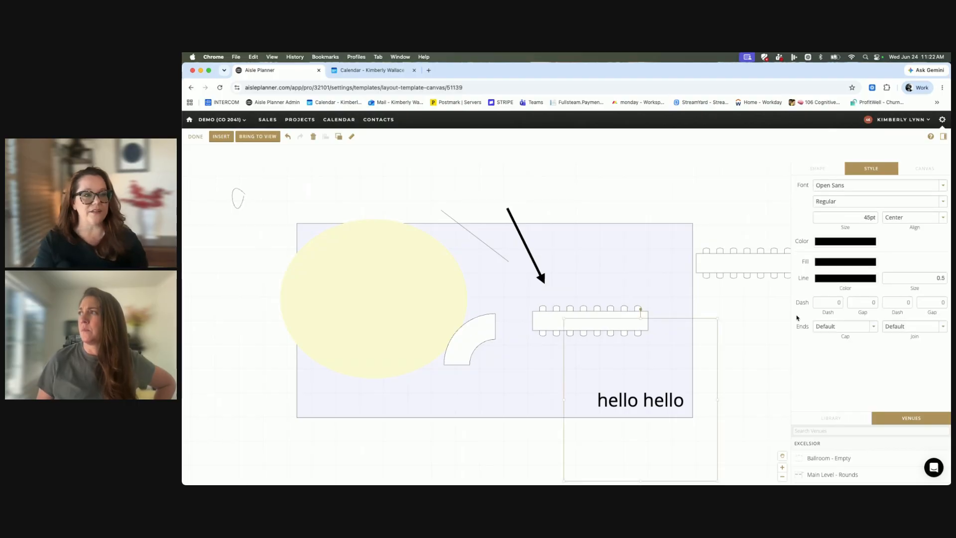
click(832, 171)
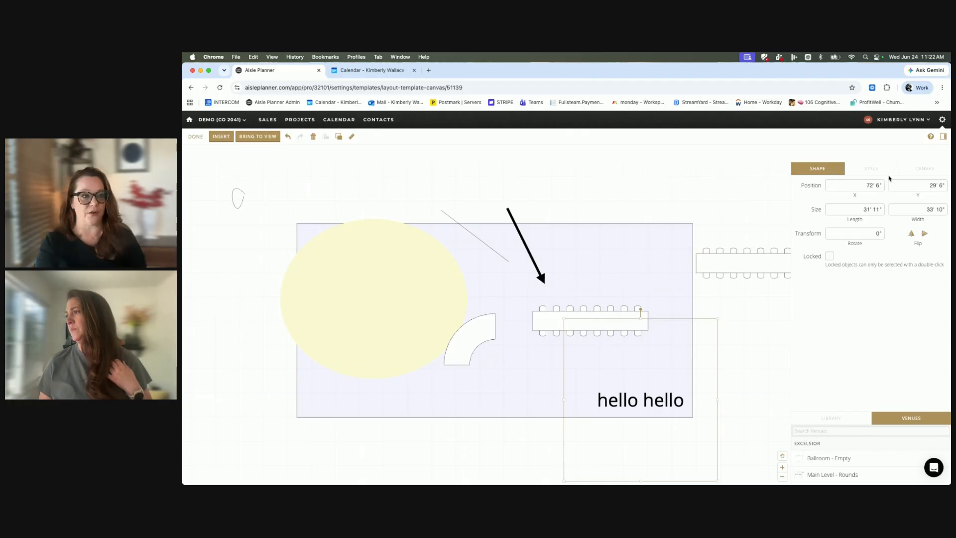
double_click(746, 264)
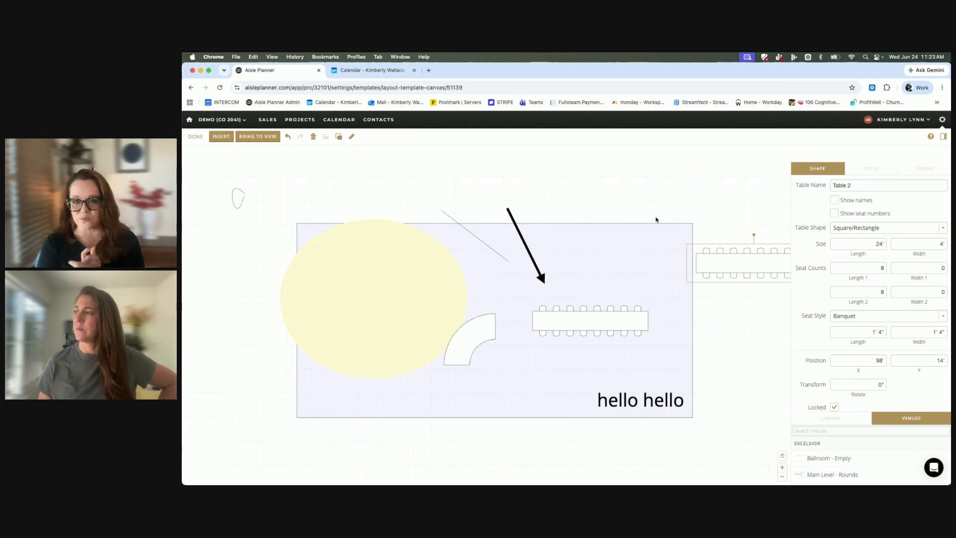
click(220, 137)
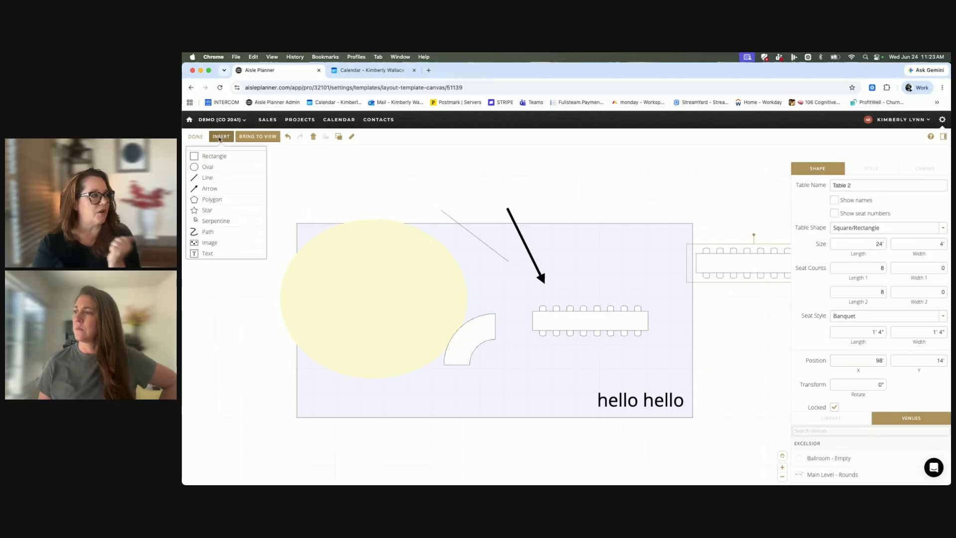
Finish editing this layout and open the Excelsior venue's "Main Level - Rounds" template.
click(196, 136)
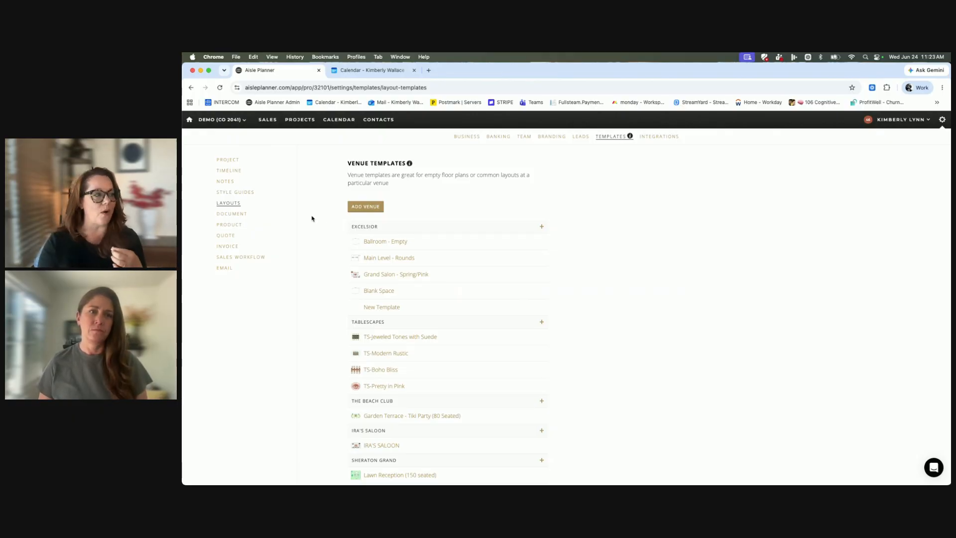
click(377, 259)
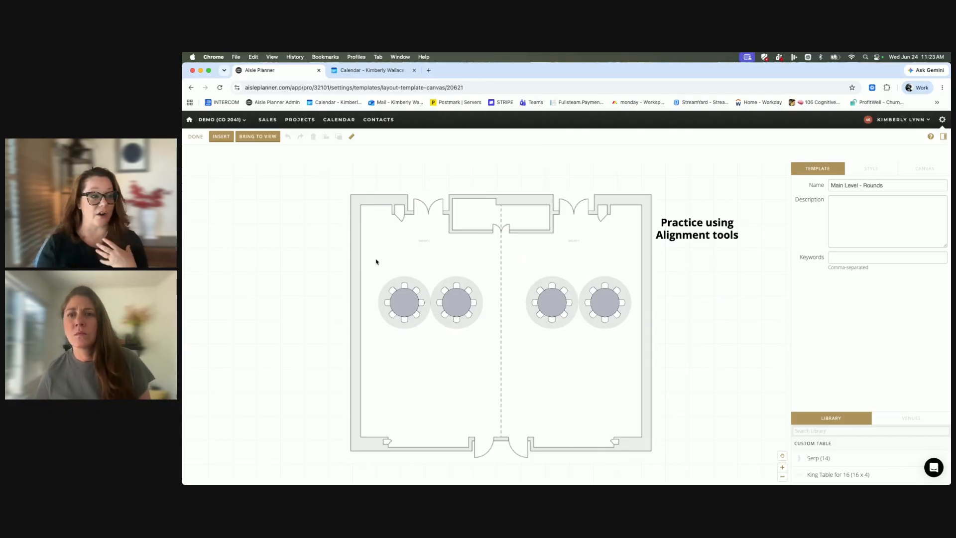
Select the locked floor plan image and view its shape properties.
click(459, 315)
click(455, 421)
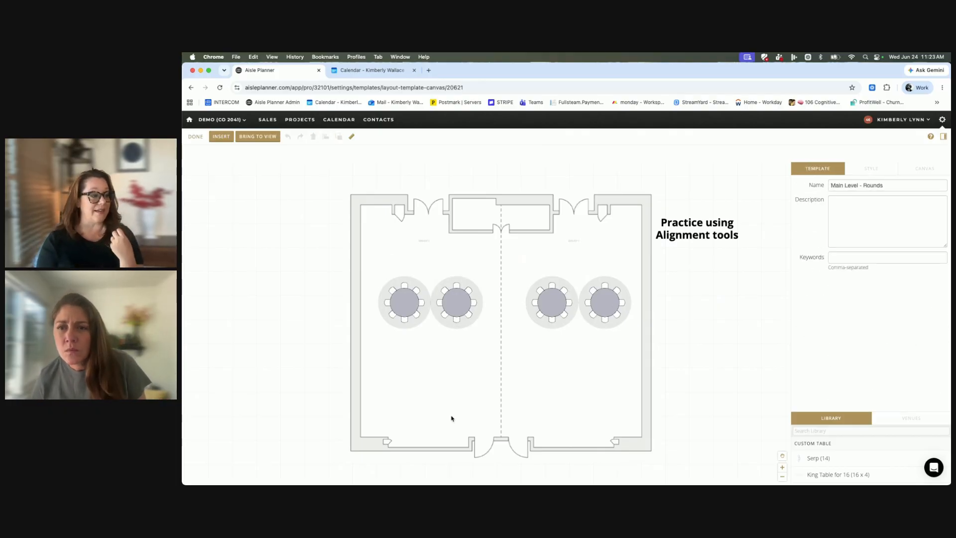
double_click(452, 419)
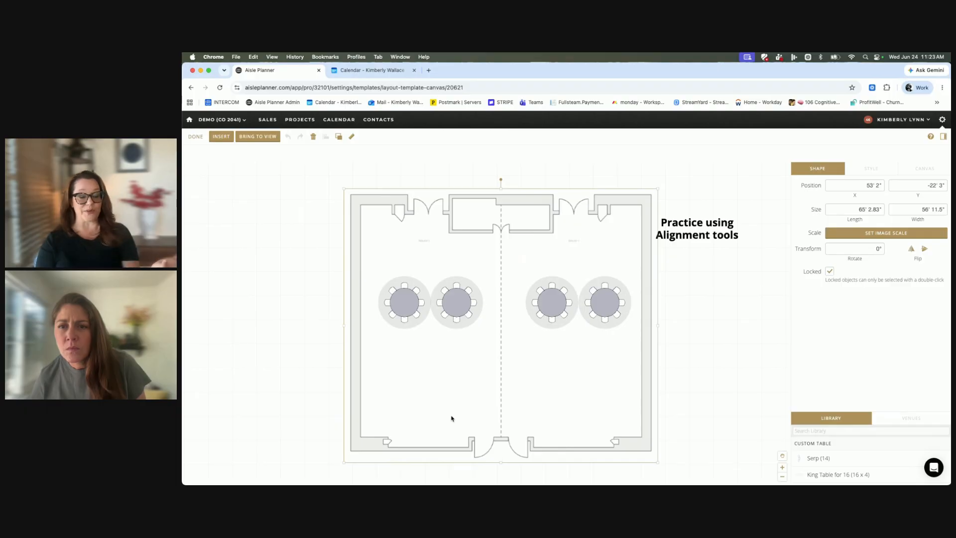
Scatter the four round tables to uneven heights and spacings across the room.
mouse_move(404, 301)
mouse_down()
mouse_move(395, 273)
mouse_move(405, 298)
mouse_up()
drag(463, 300, 474, 293)
drag(544, 294, 531, 286)
drag(614, 295, 612, 309)
drag(540, 288, 550, 271)
drag(453, 297, 461, 312)
drag(401, 297, 406, 281)
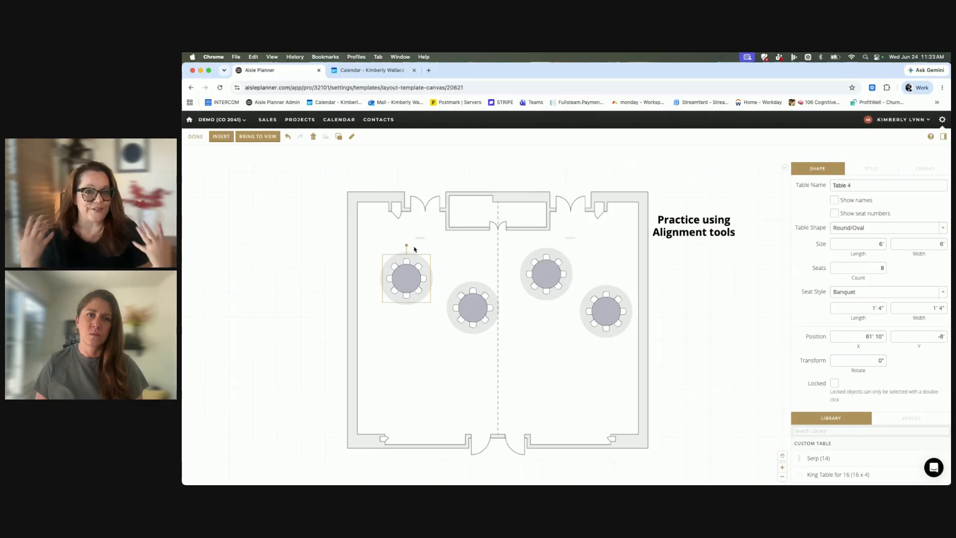
Select all four round tables together and align their horizontal centers.
click(366, 240)
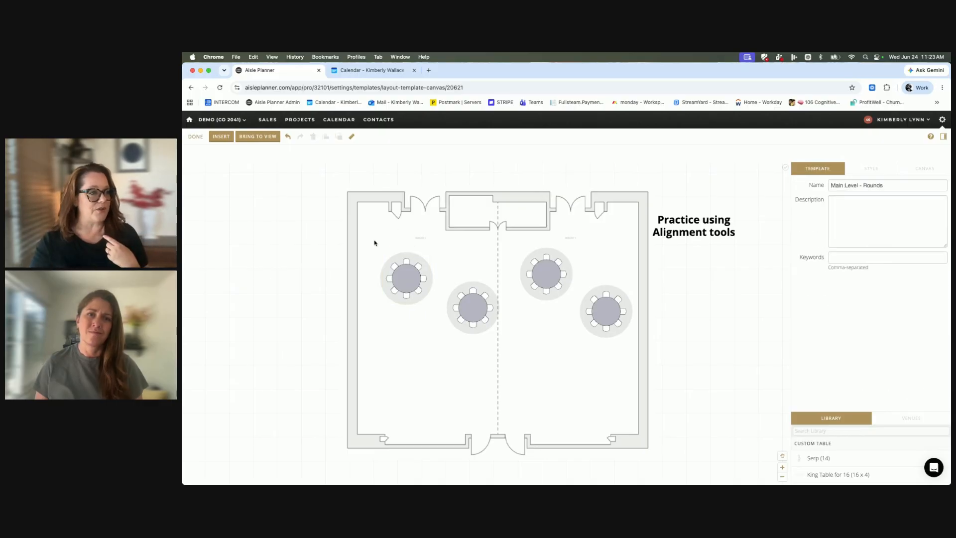
click(375, 373)
click(375, 373)
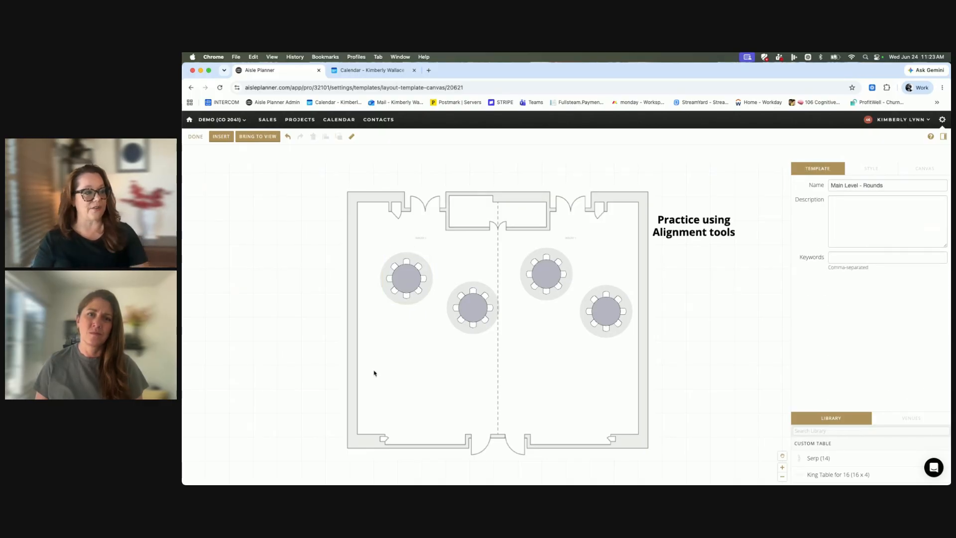
double_click(374, 373)
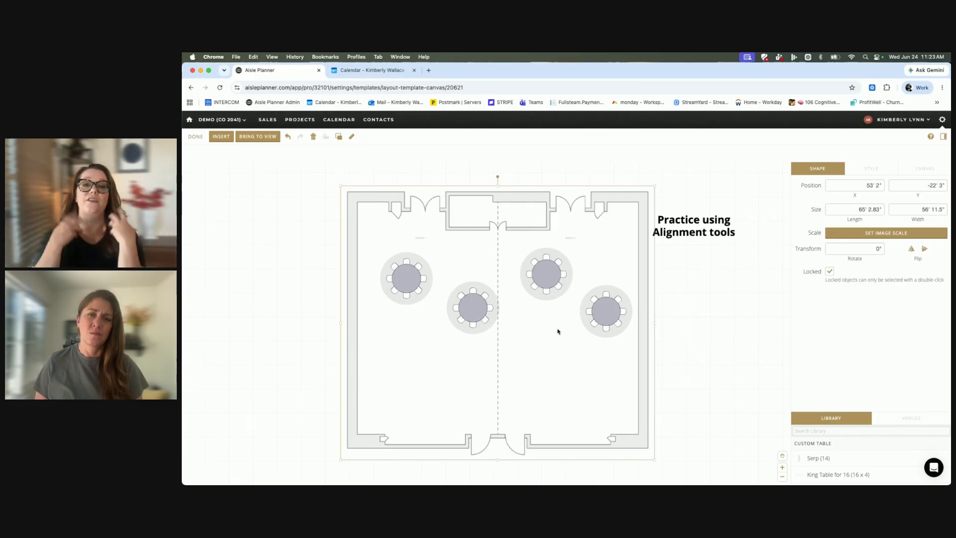
drag(367, 232, 592, 336)
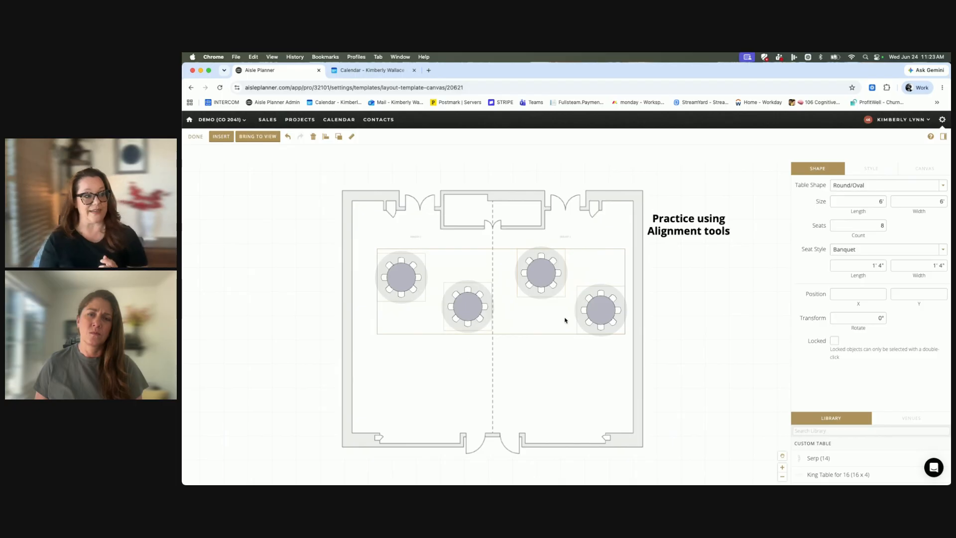
scroll(513, 311, down, 1)
click(326, 137)
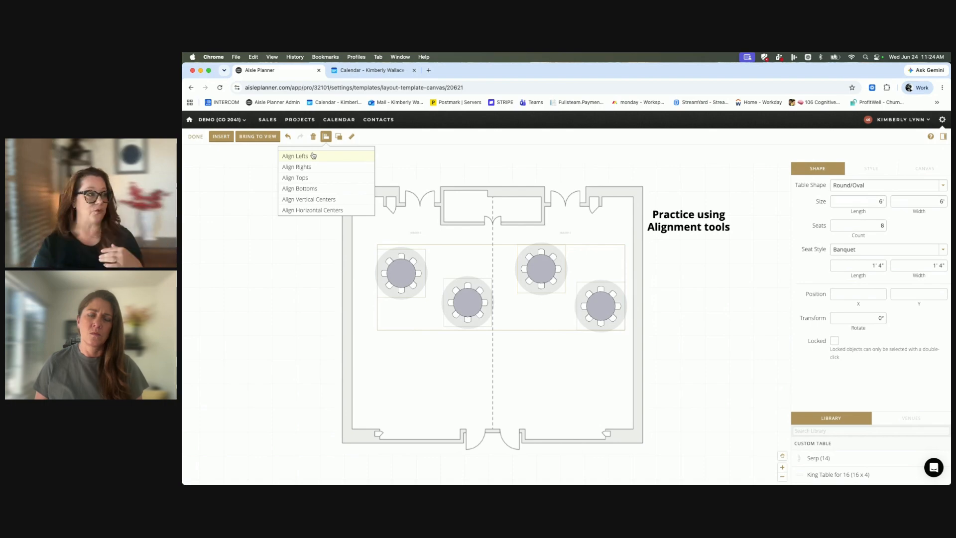
click(318, 211)
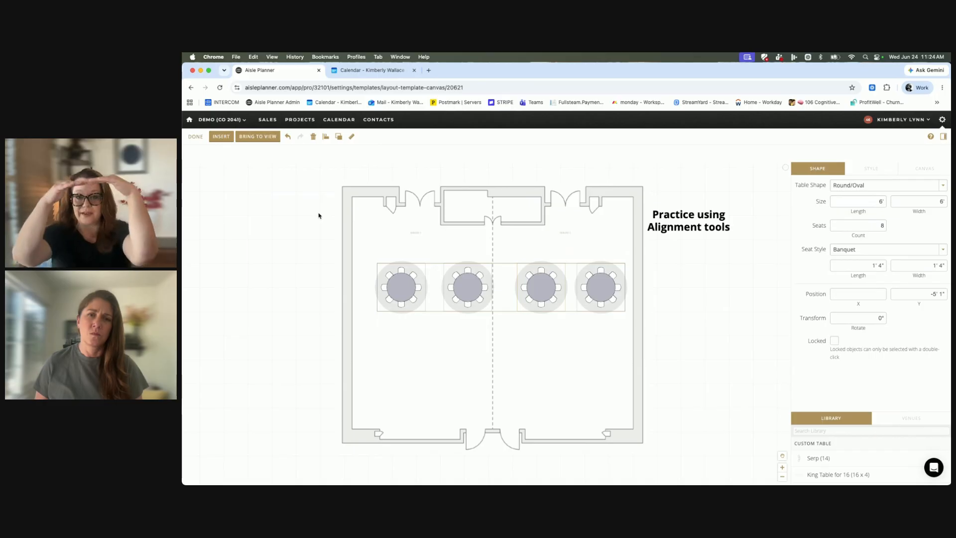
Move the second round table closer to the first so their service areas meet, then select the fourth table.
click(548, 371)
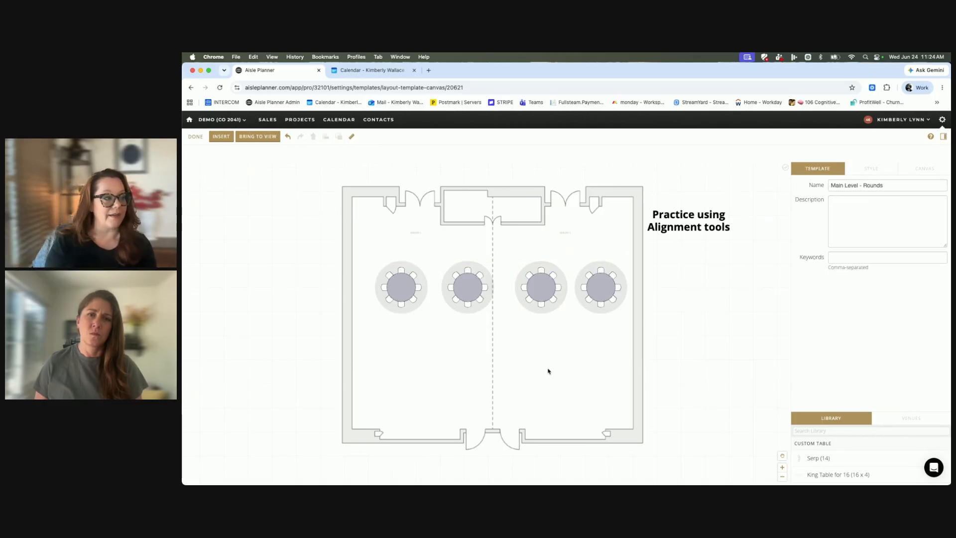
drag(454, 296, 440, 297)
click(609, 283)
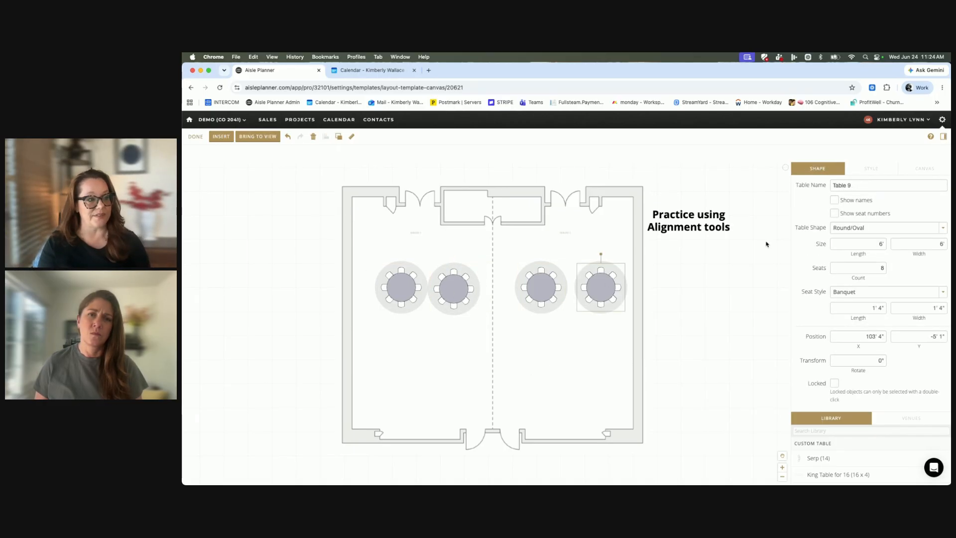
Open the canvas settings and toggle the service areas around the tables off and back on.
click(869, 172)
click(926, 169)
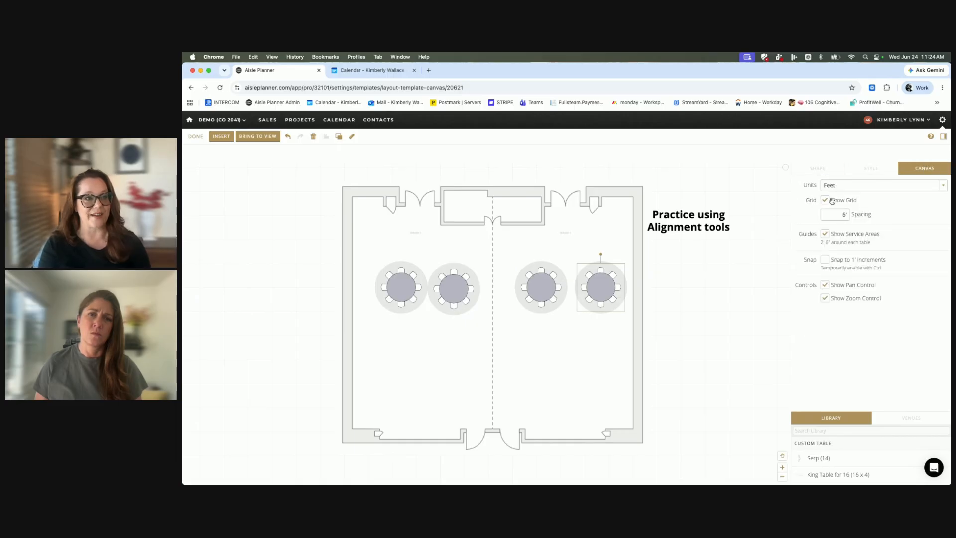
click(825, 236)
click(826, 236)
click(825, 237)
click(825, 236)
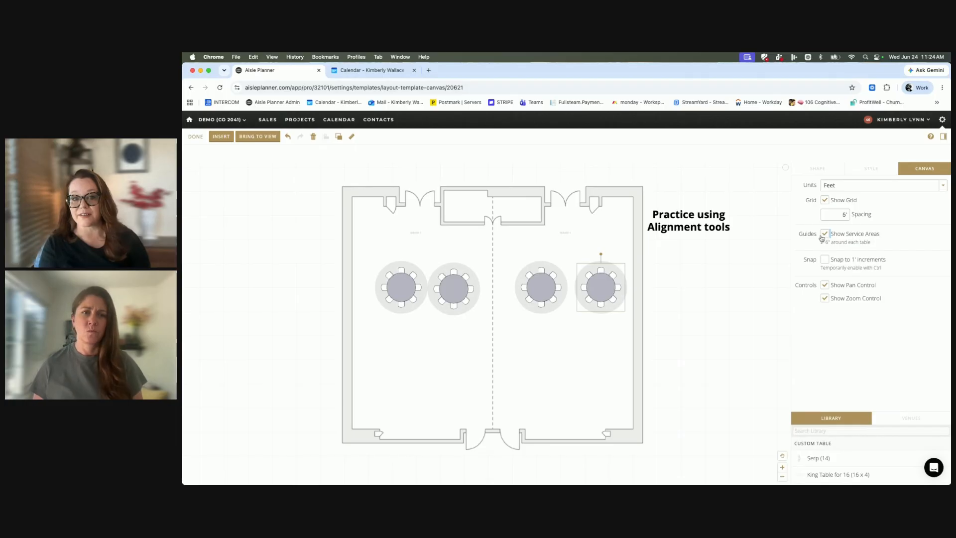
Move the third round table beside the fourth and realign the horizontal centers of all four tables.
drag(540, 284, 547, 288)
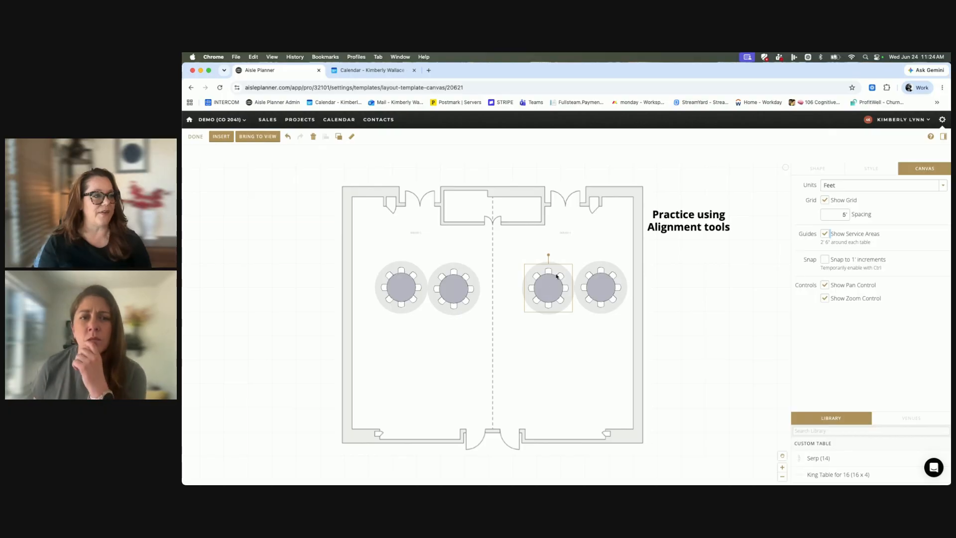
click(531, 246)
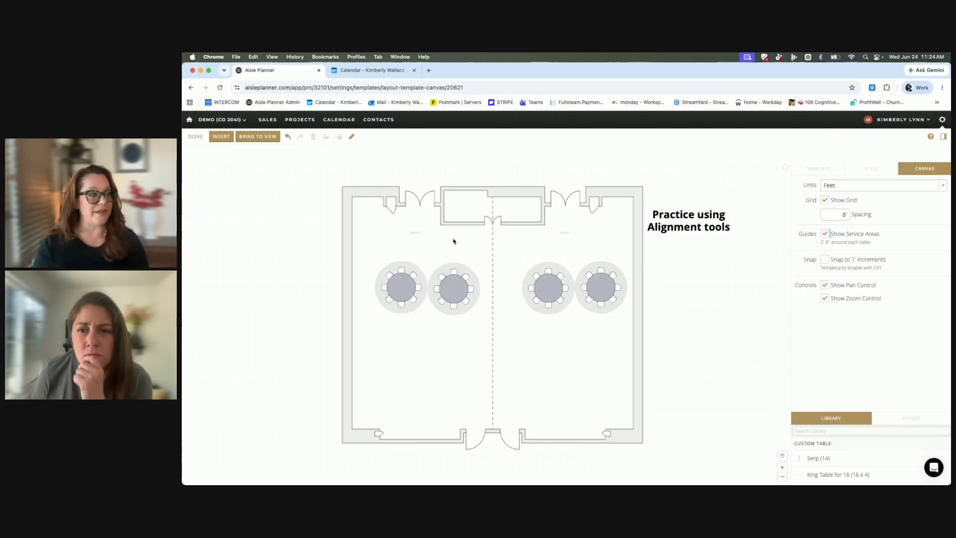
drag(366, 241, 633, 358)
click(326, 136)
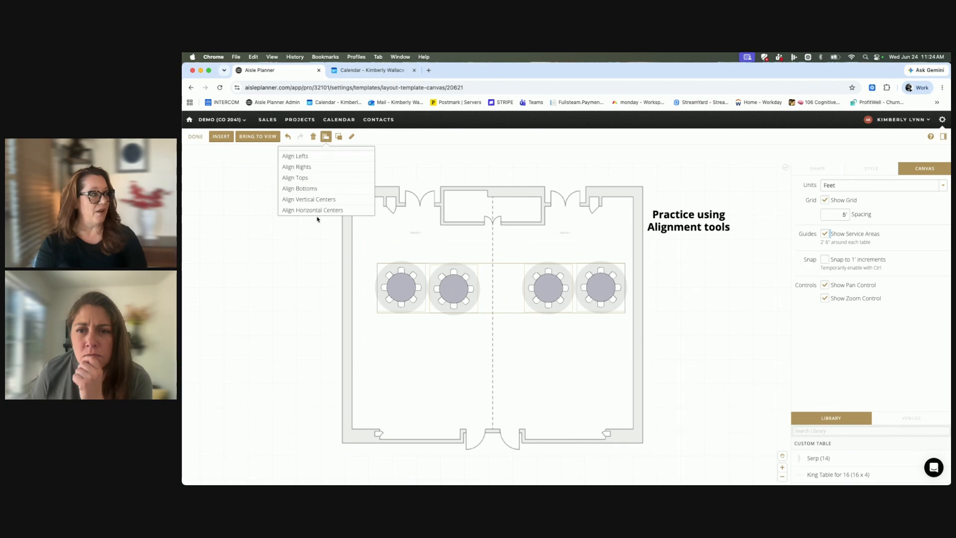
click(318, 211)
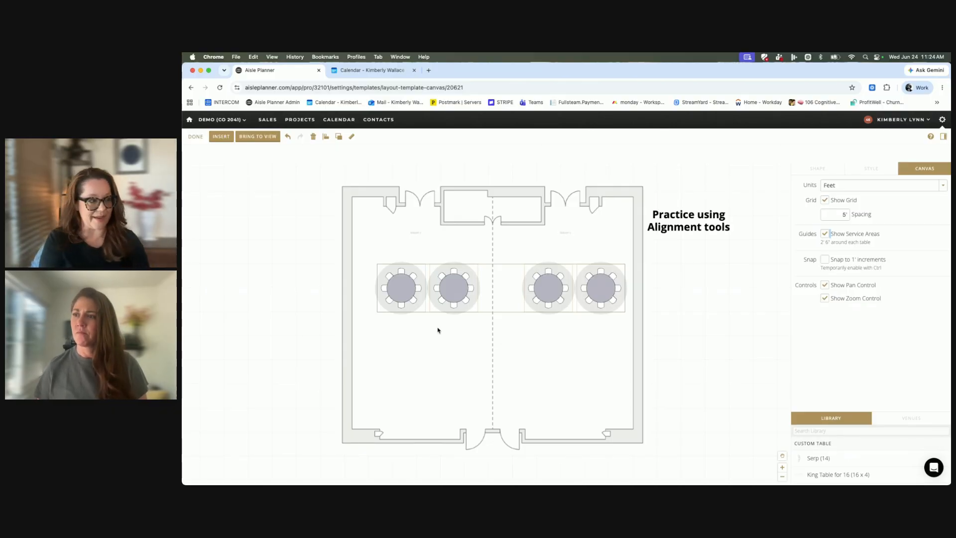
Paste a copy of the four-table row and position it as a second row below the first, leaving a small gap.
key(super+v)
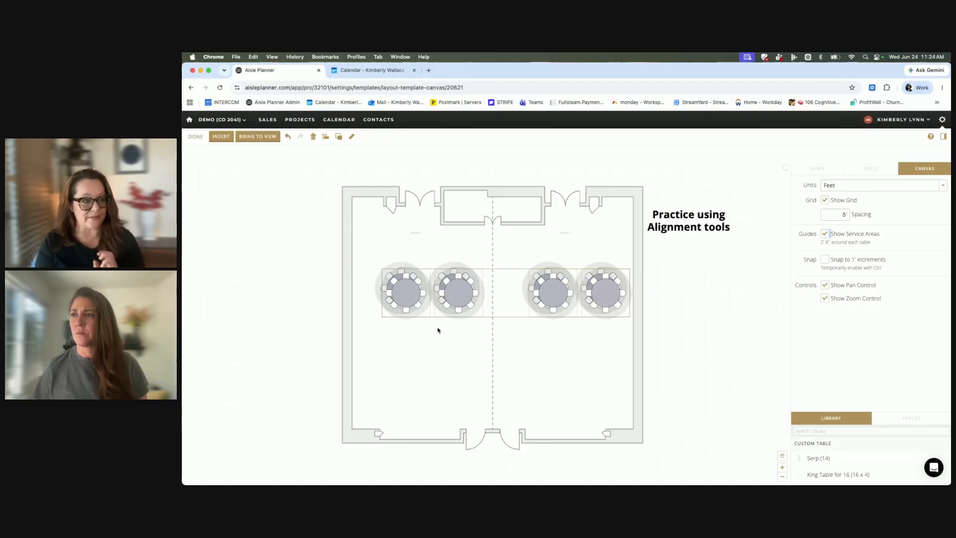
key(Down)
key(Down)
key(Down)
key(Down)
key(Down)
key(Down)
key(Down)
key(Down)
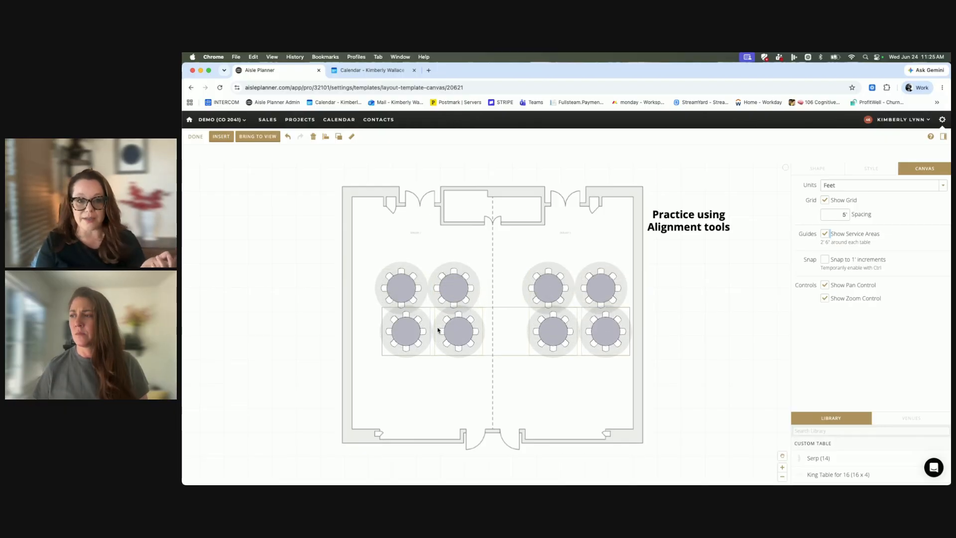
key(Left)
key(Left)
key(Left)
key(Left)
key(Left)
key(Left)
key(Left)
key(Left)
key(Left)
key(Left)
key(Left)
key(Left)
key(Left)
key(Left)
key(Left)
key(Left)
key(Left)
key(Left)
key(Left)
key(Left)
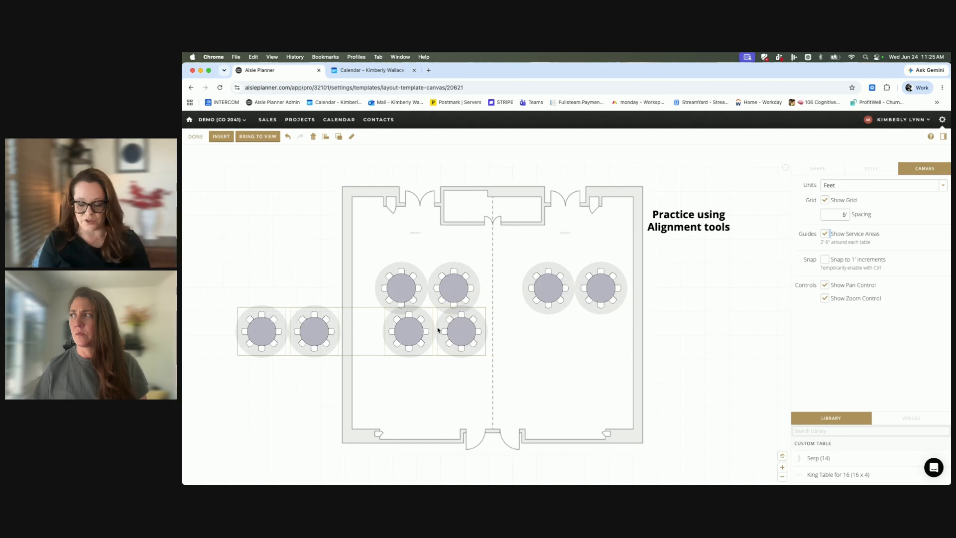
key(Right)
key(Right)
key(Right)
key(Right)
key(Right)
key(Right)
key(Right)
key(Right)
key(Right)
key(Right)
key(Right)
key(Right)
key(Right)
key(Right)
key(Right)
key(Right)
key(Right)
key(Right)
key(Right)
key(Right)
key(Right)
key(Right)
key(Right)
key(Right)
key(Right)
key(Right)
key(Right)
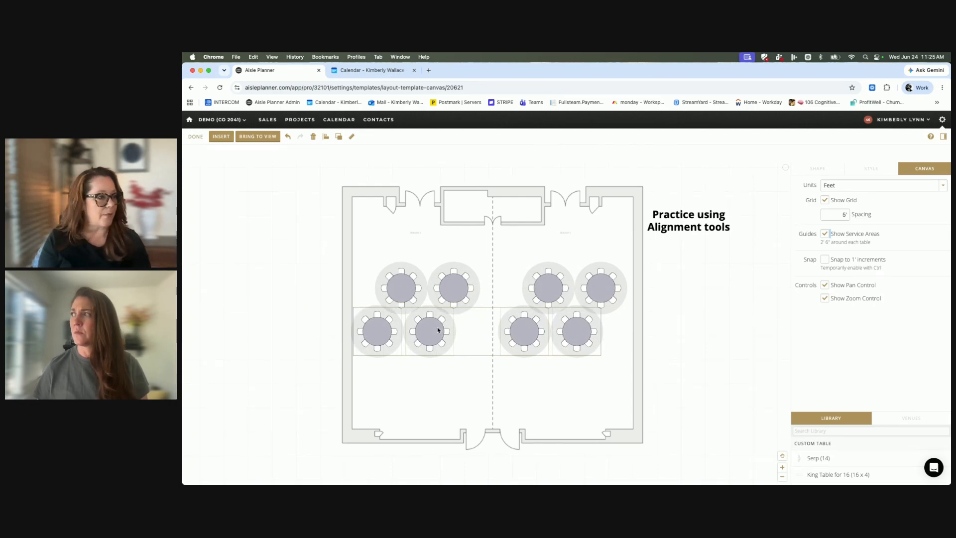
key(Right)
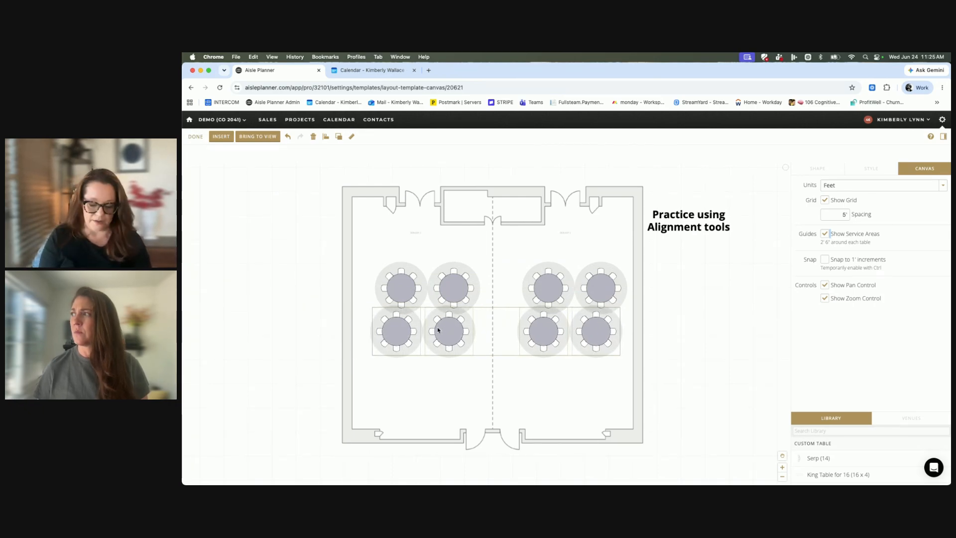
key(Down)
key(Down)
key(Down)
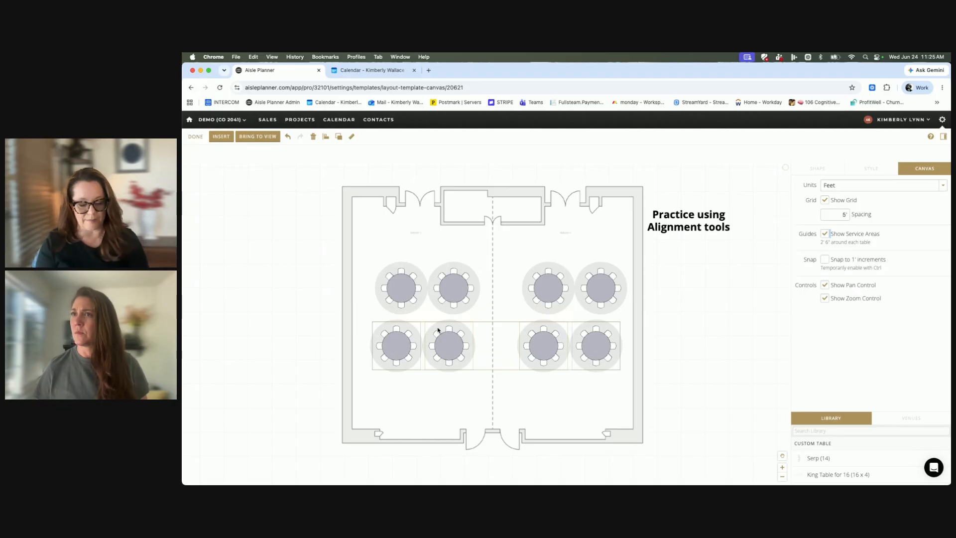
Paste another copy of the four tables and position it as a third row directly beneath the second row.
key(super+v)
key(Down)
key(Down)
key(Down)
key(Down)
key(Down)
key(Down)
key(Down)
key(Down)
key(Down)
key(Down)
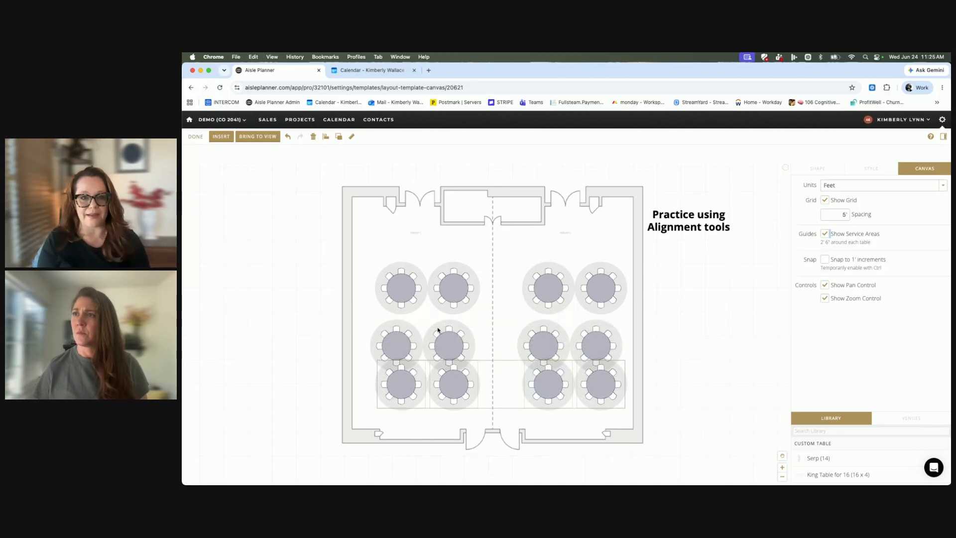
key(Left)
key(Left)
key(Left)
key(Right)
key(Right)
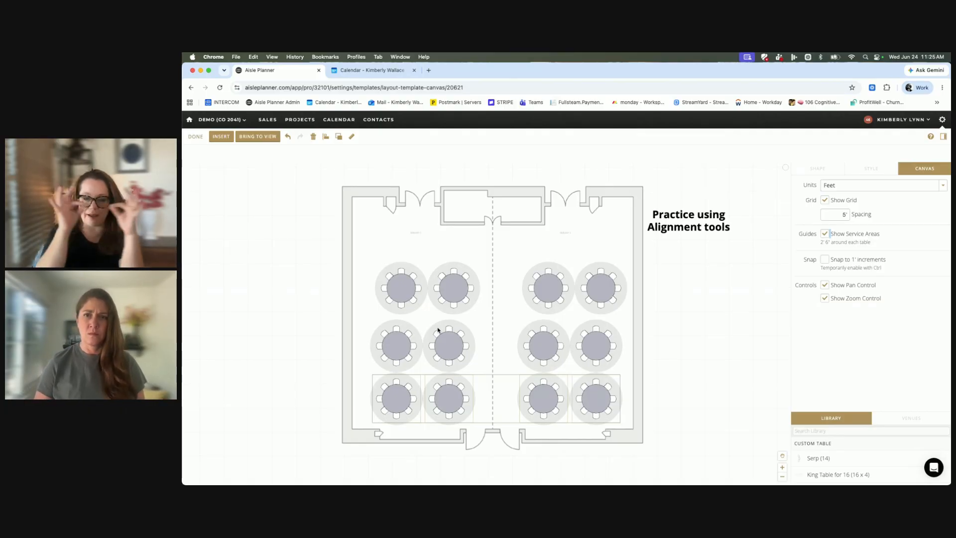
Select all twelve round tables and change their fill color to a very pale blue.
scroll(438, 330, down, 1)
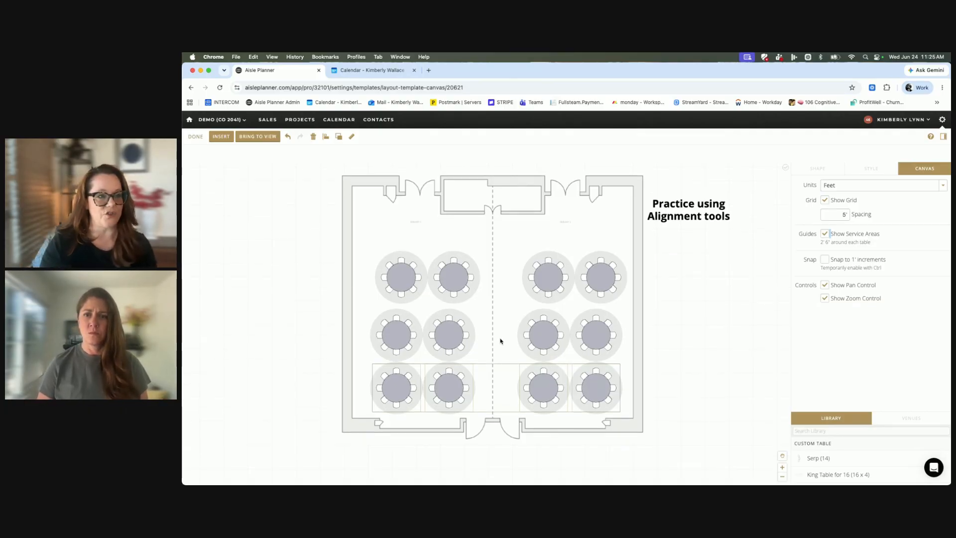
drag(375, 233, 623, 399)
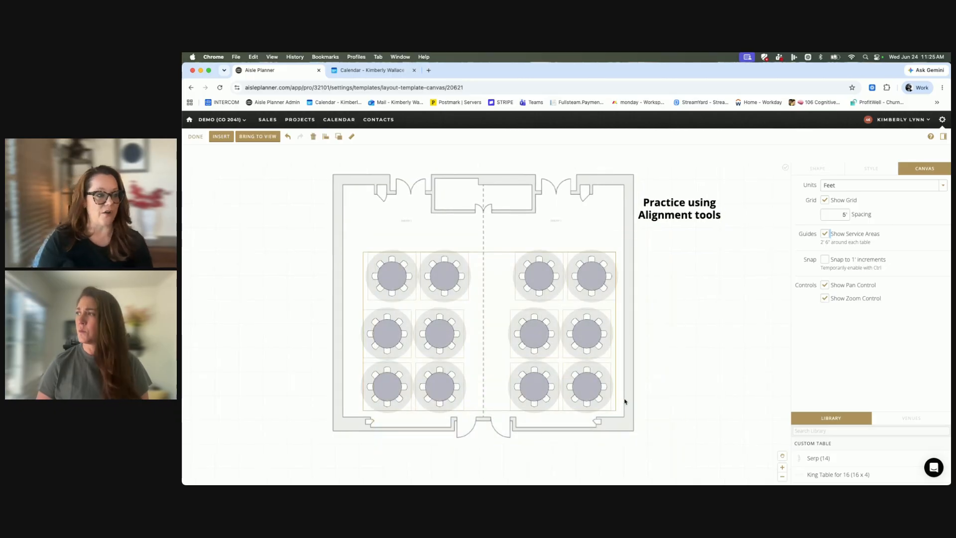
click(871, 170)
click(820, 185)
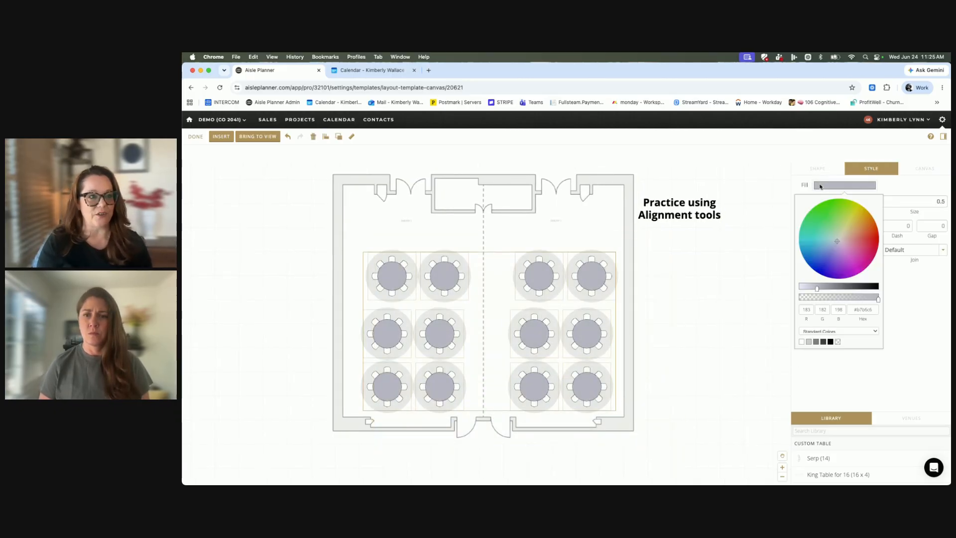
mouse_move(838, 239)
mouse_down()
mouse_move(847, 231)
mouse_move(828, 249)
mouse_move(837, 240)
mouse_up()
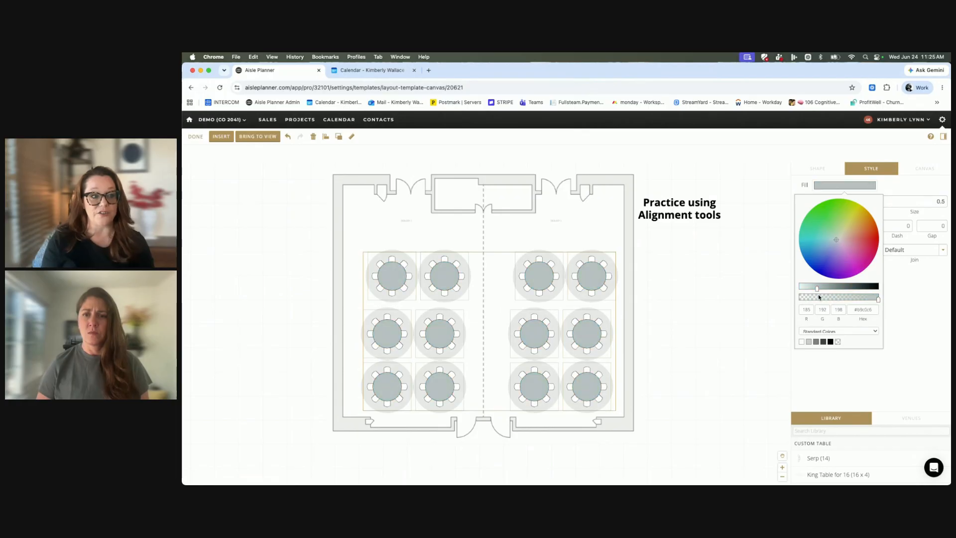
drag(817, 292, 798, 292)
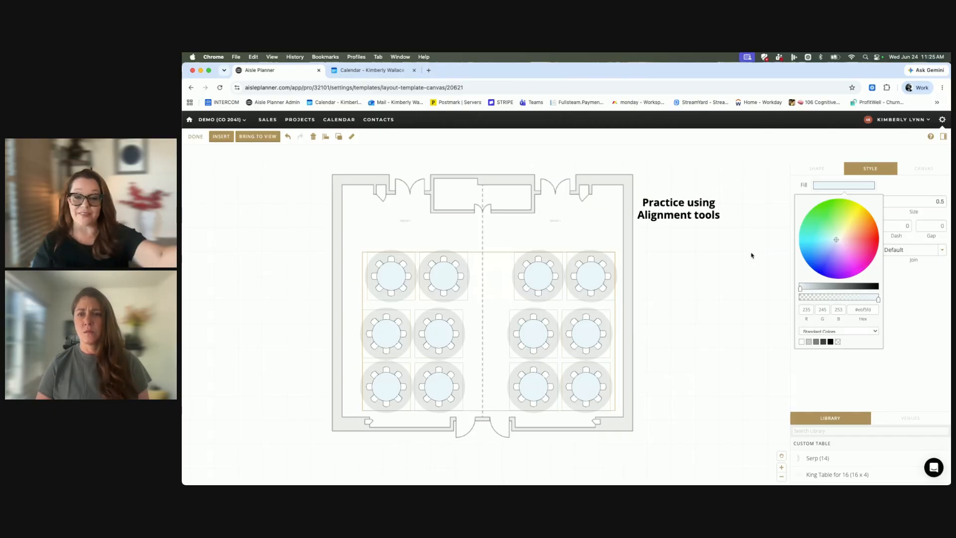
Finish editing this layout, then open and look over the Excelsior venue's "Grand Salon - Spring/Pink" template.
click(197, 138)
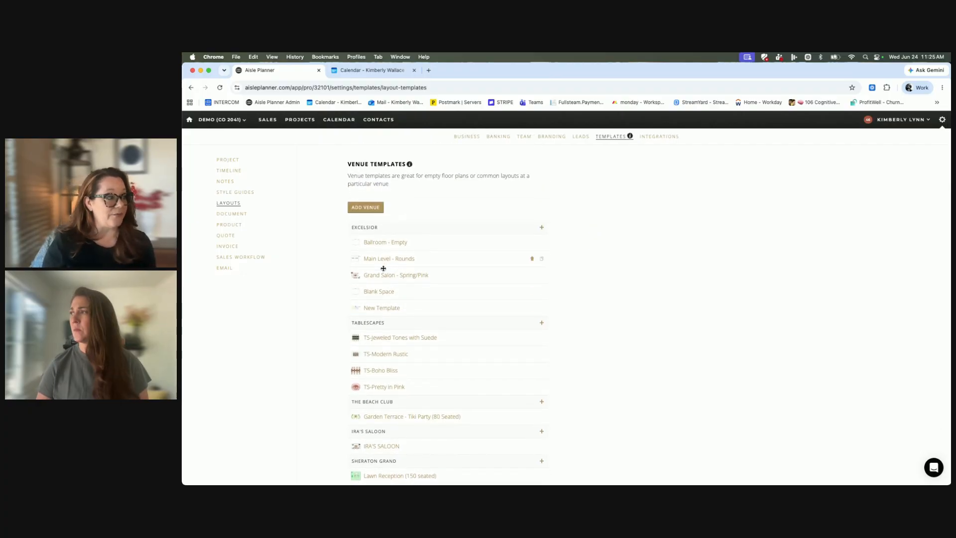
click(393, 273)
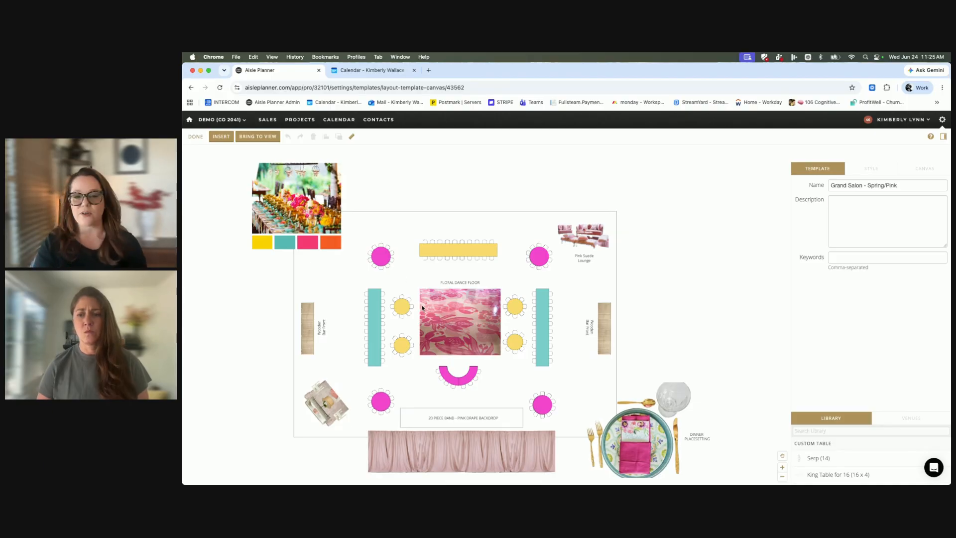
scroll(422, 306, down, 1)
scroll(422, 308, left, 4)
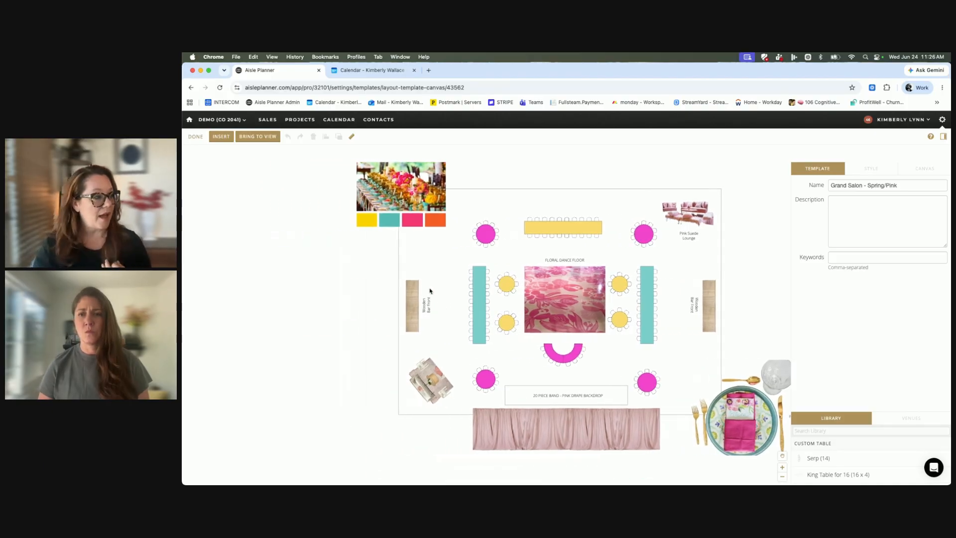
Close the Grand Salon template and browse the list of venue templates.
click(195, 136)
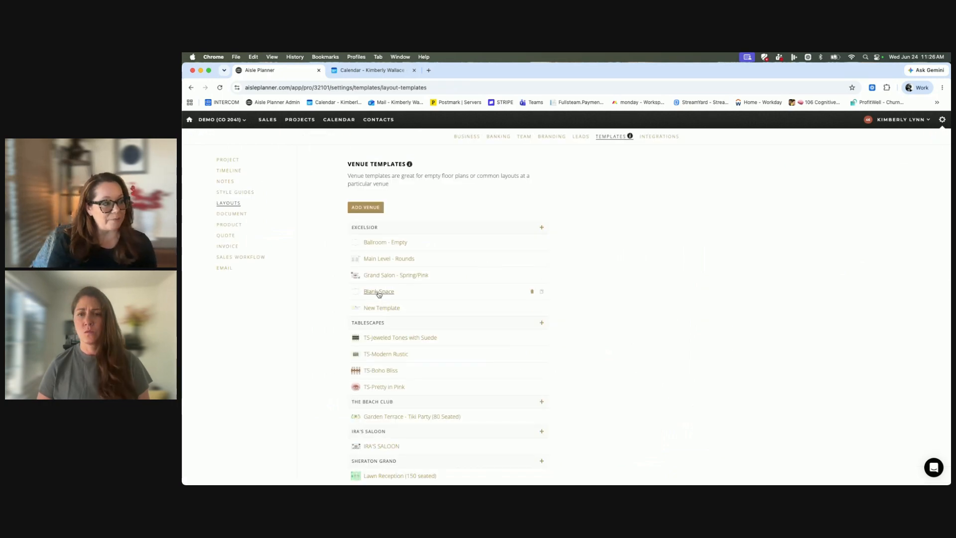
scroll(386, 299, down, 2)
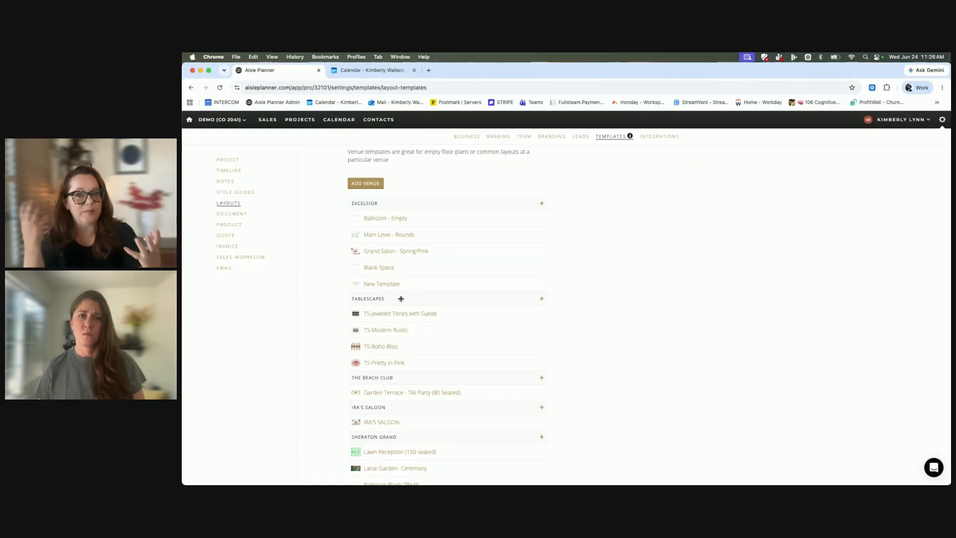
Open the "TS-Jeweled Tones with Suede" tablescape template and shift its pale background rectangle slightly right and down.
scroll(401, 298, down, 2)
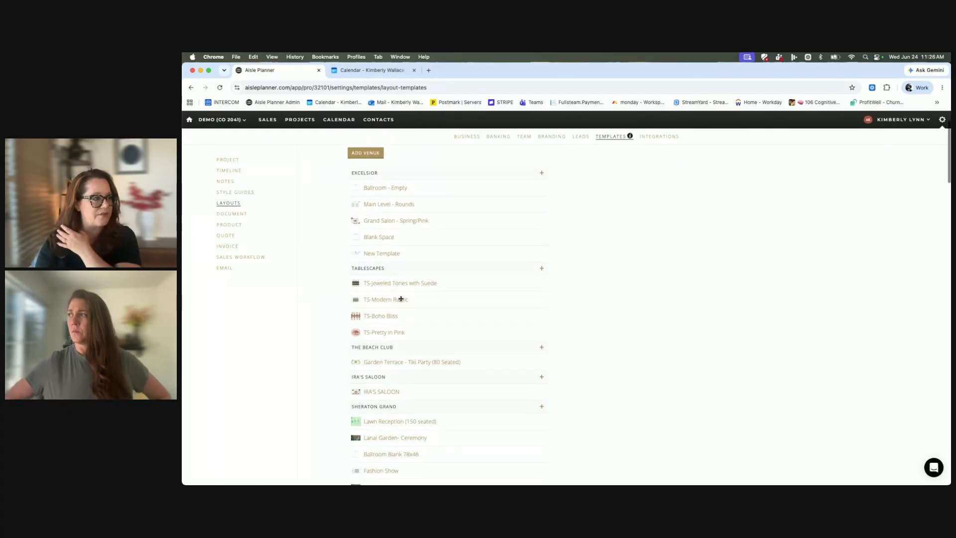
click(386, 274)
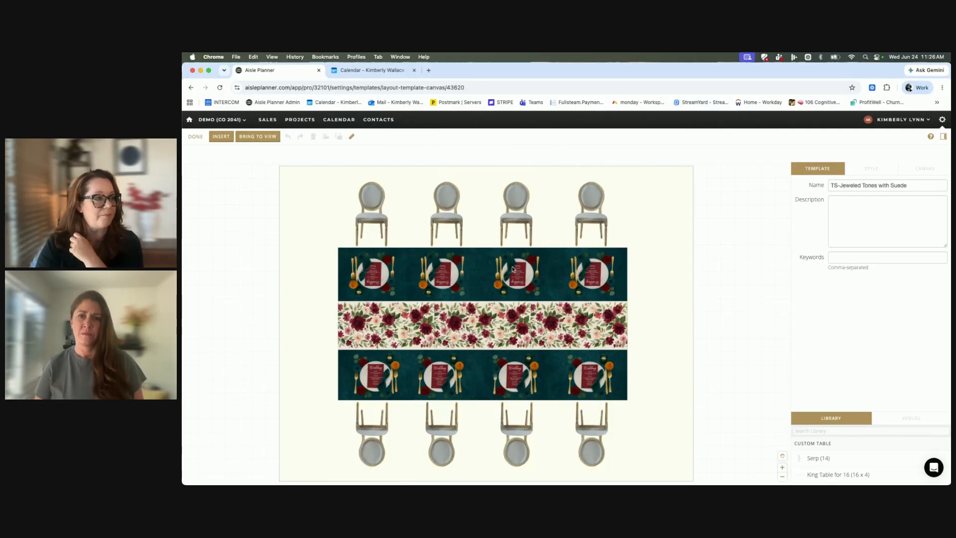
click(663, 211)
drag(663, 211, 681, 220)
Nudge the last upper chair slightly and move the first upper place setting toward its neighbor, to about X 17' 7", Y 22' 2".
mouse_move(593, 206)
mouse_down()
mouse_move(750, 244)
mouse_move(743, 219)
mouse_move(712, 236)
mouse_move(572, 208)
mouse_move(596, 210)
mouse_up()
click(374, 278)
mouse_move(373, 284)
mouse_down()
mouse_move(289, 282)
mouse_move(389, 283)
mouse_up()
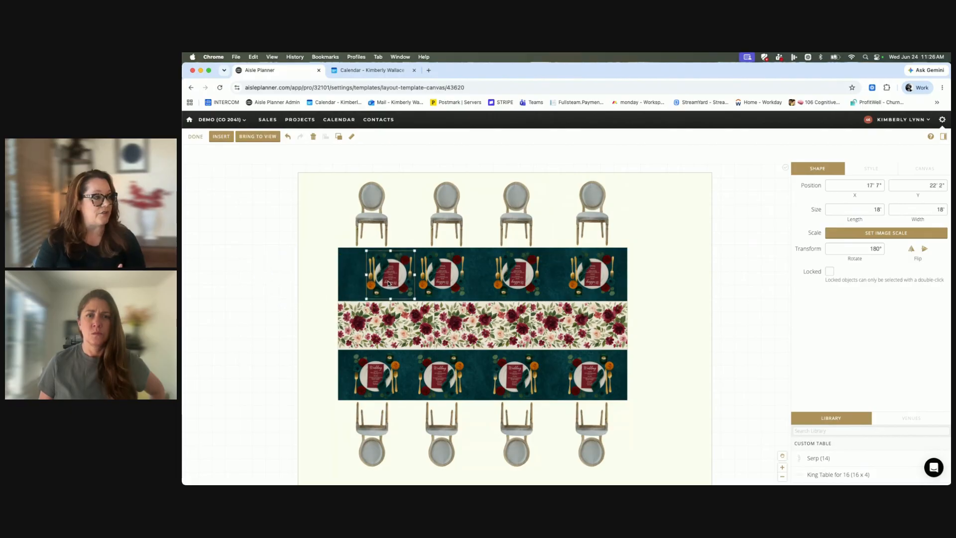
click(222, 137)
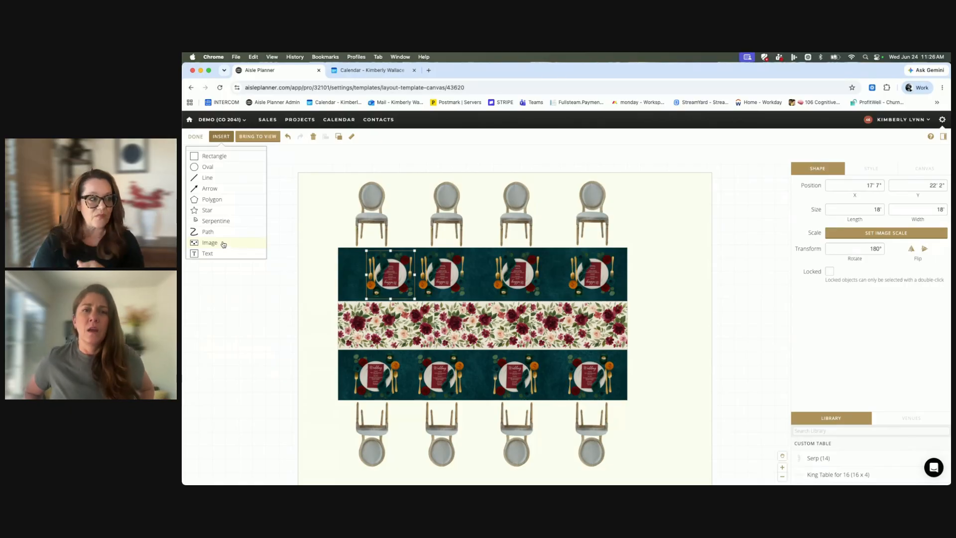
click(327, 249)
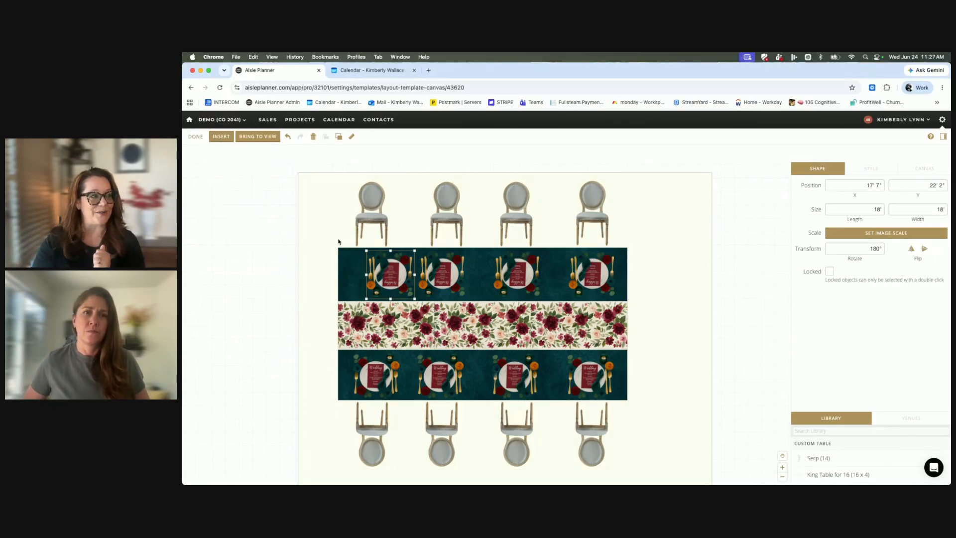
Move the first upper chair right to line up with its place setting, at about X 13', and finish editing the template.
scroll(376, 223, up, 1)
mouse_move(374, 218)
mouse_down()
mouse_move(264, 241)
mouse_move(248, 206)
mouse_move(298, 264)
mouse_move(443, 210)
mouse_move(390, 248)
mouse_move(410, 209)
mouse_move(392, 216)
mouse_up()
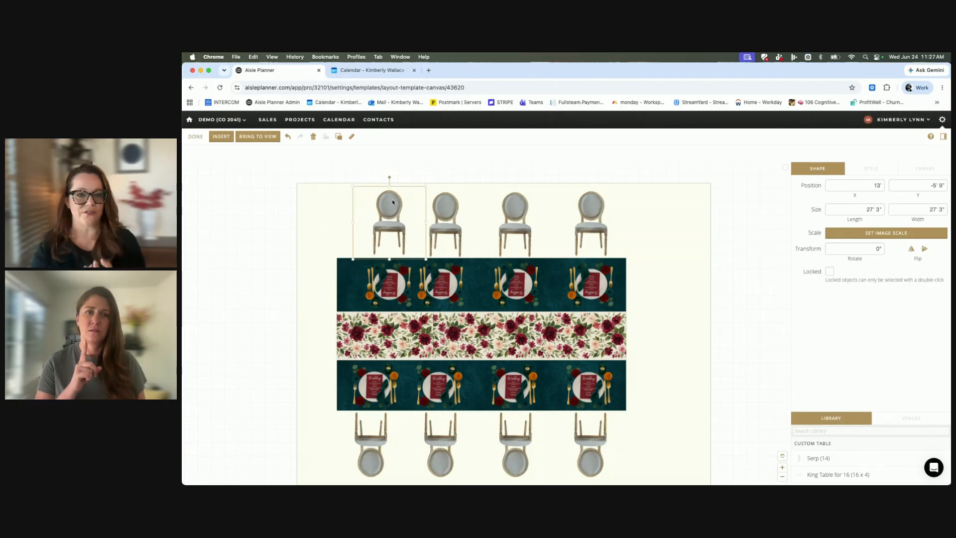
click(196, 137)
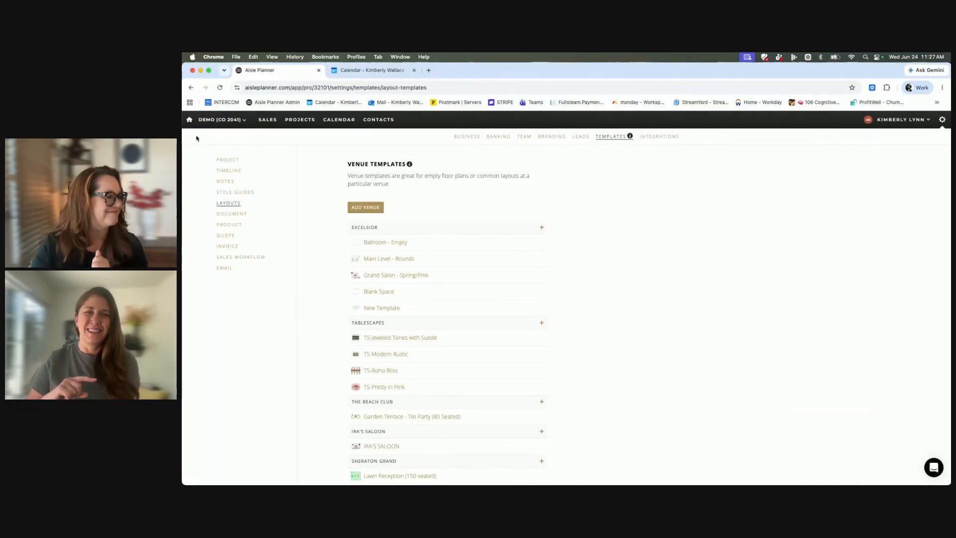
Reopen the "TS-Jeweled Tones with Suede" template to look over its table arrangement.
click(391, 338)
drag(584, 287, 601, 286)
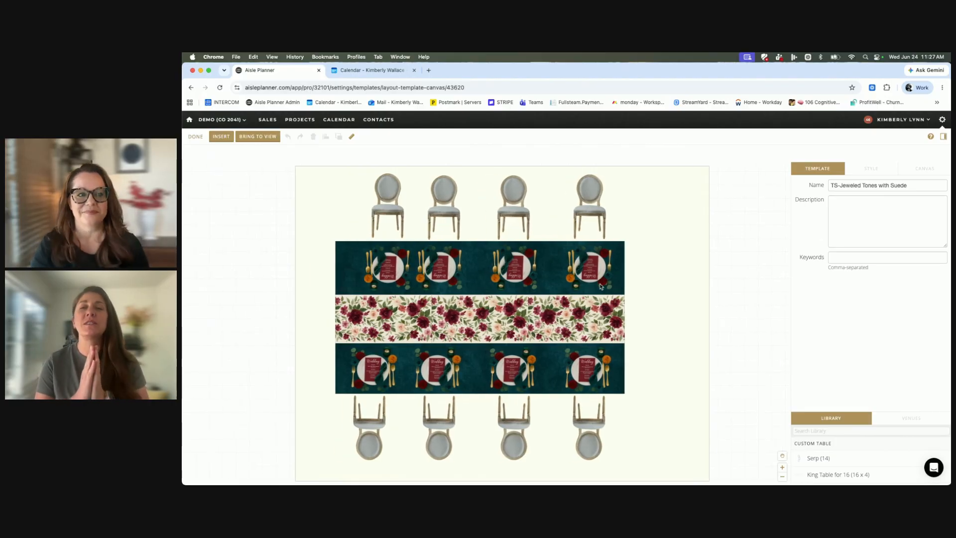
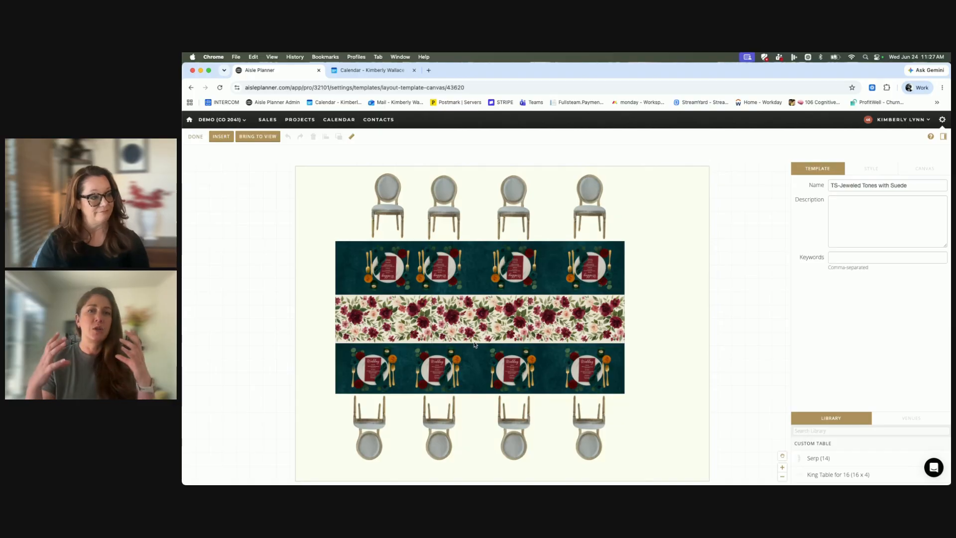
Move the middle floral runner, last upper chair and its place setting beyond the background, and the teal linen to about X 37' 10", Y -4' 7".
drag(473, 331, 680, 295)
drag(593, 267, 739, 350)
drag(596, 209, 748, 217)
drag(703, 293, 732, 302)
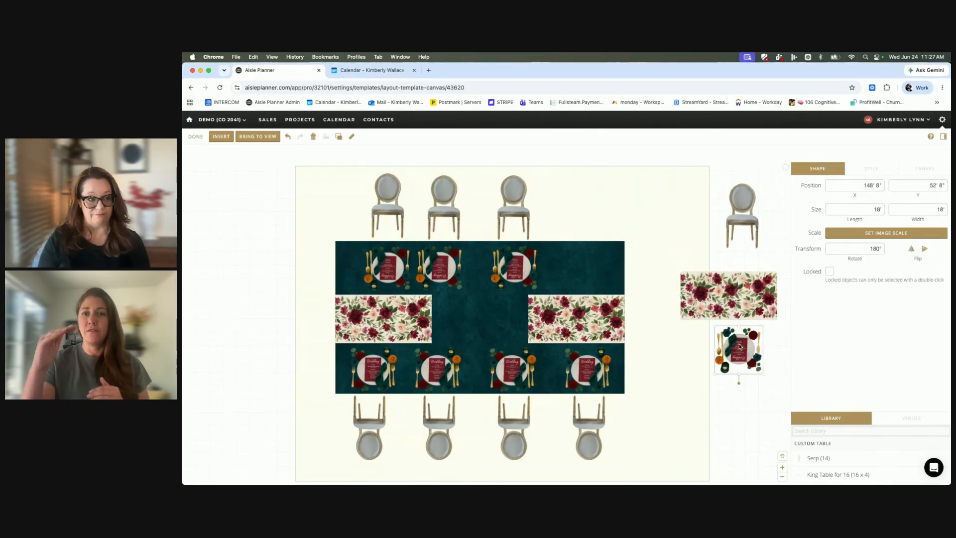
drag(741, 344, 741, 359)
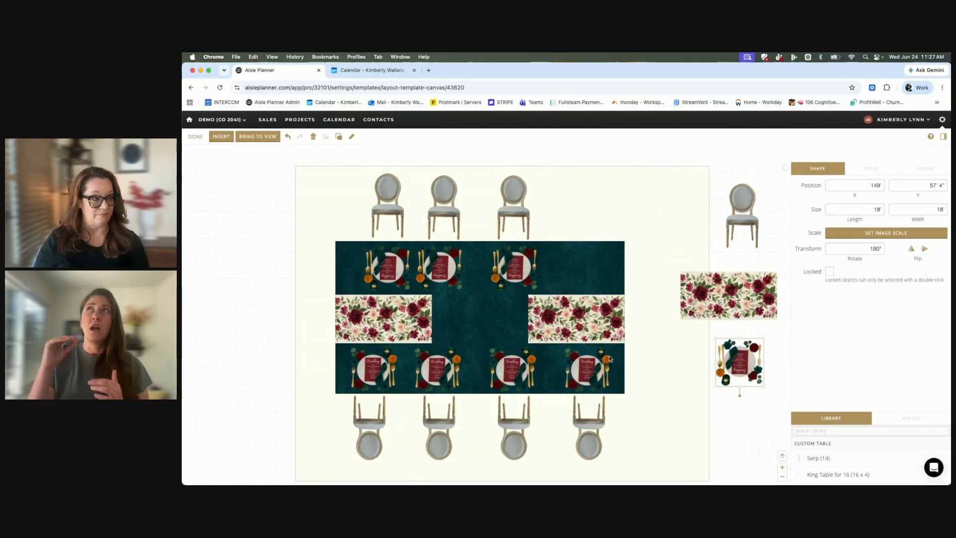
drag(594, 276, 681, 211)
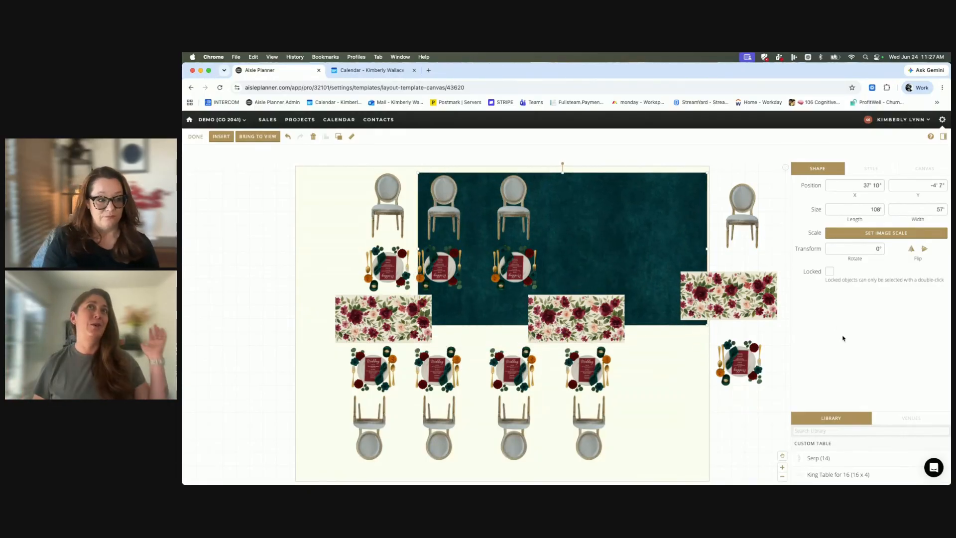
Enlarge the library list and look through its categories down to the tablescape chargers and the utensils and glasses.
drag(874, 413, 856, 262)
scroll(840, 378, down, 10)
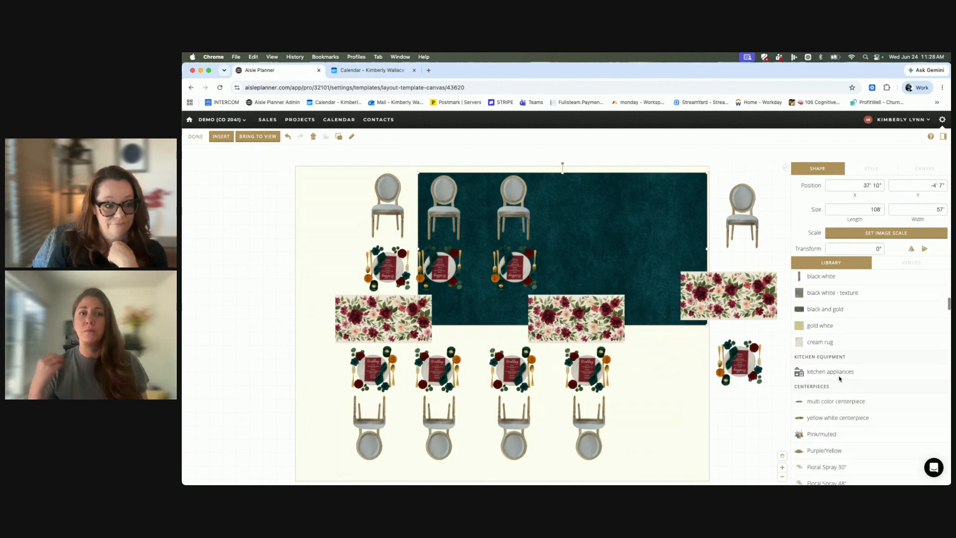
scroll(839, 379, down, 2)
scroll(840, 379, down, 8)
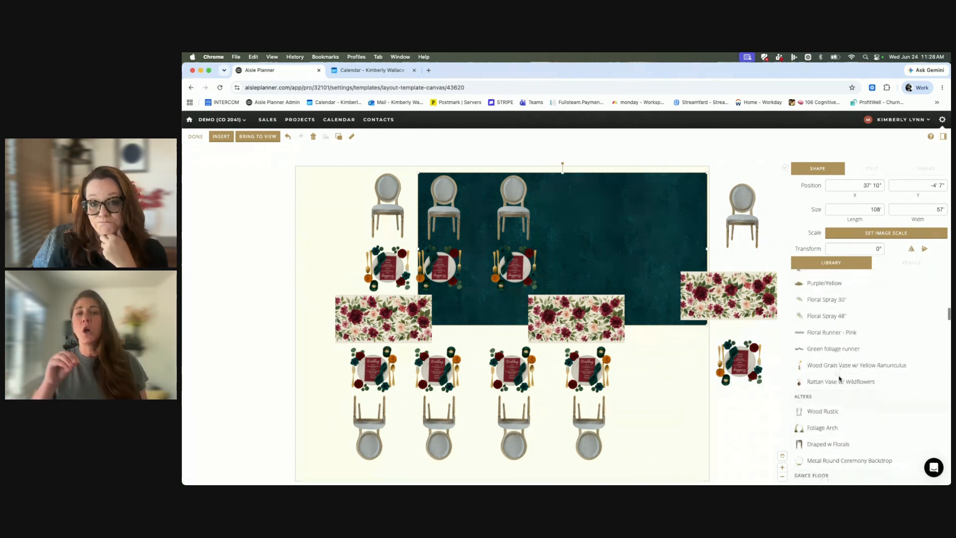
scroll(839, 379, down, 5)
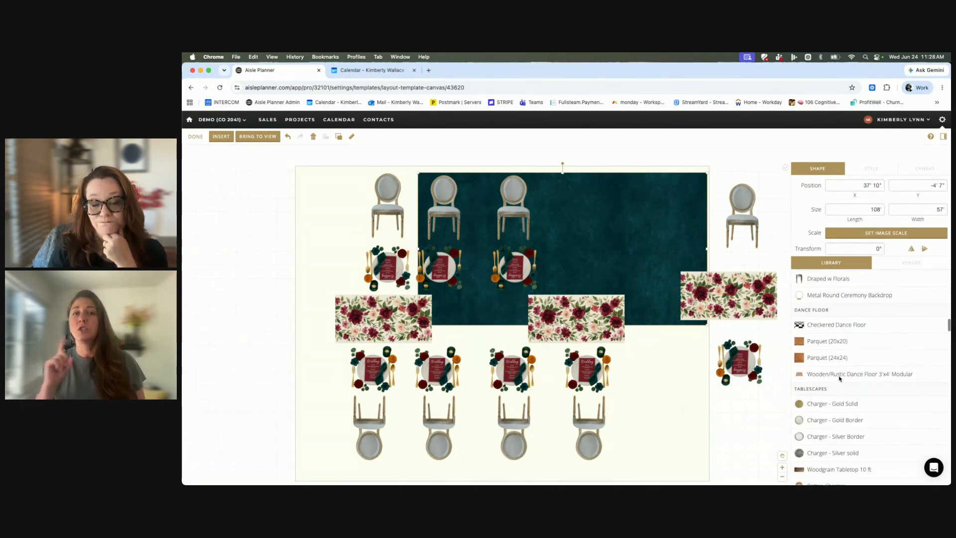
scroll(839, 378, down, 2)
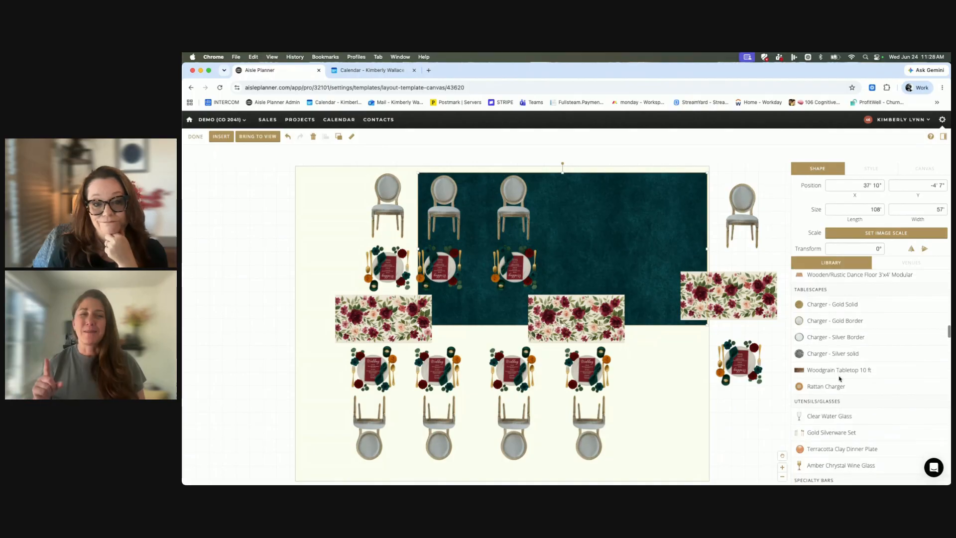
scroll(839, 378, up, 1)
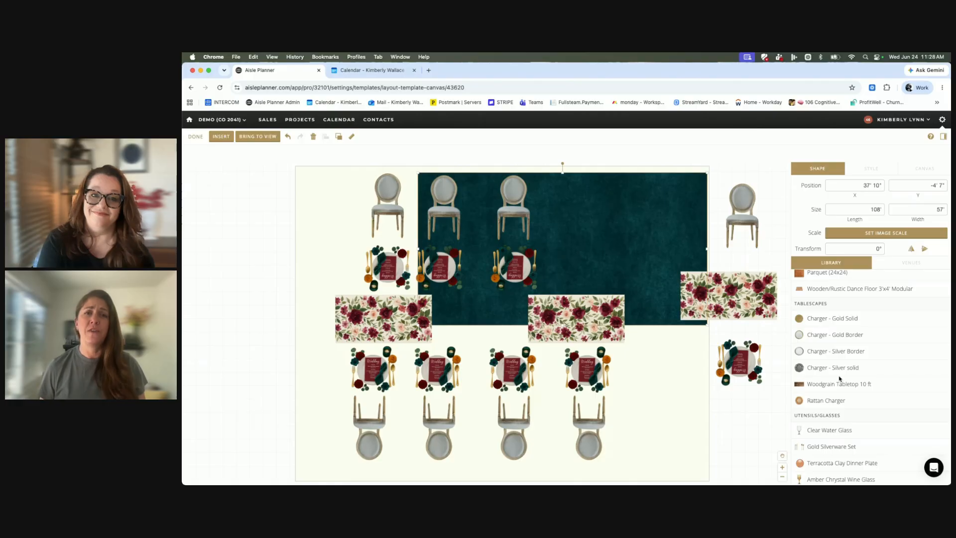
Move the detached chair across to the upper-left corner of the background, at about X -10' 2", Y 9".
drag(754, 237, 319, 252)
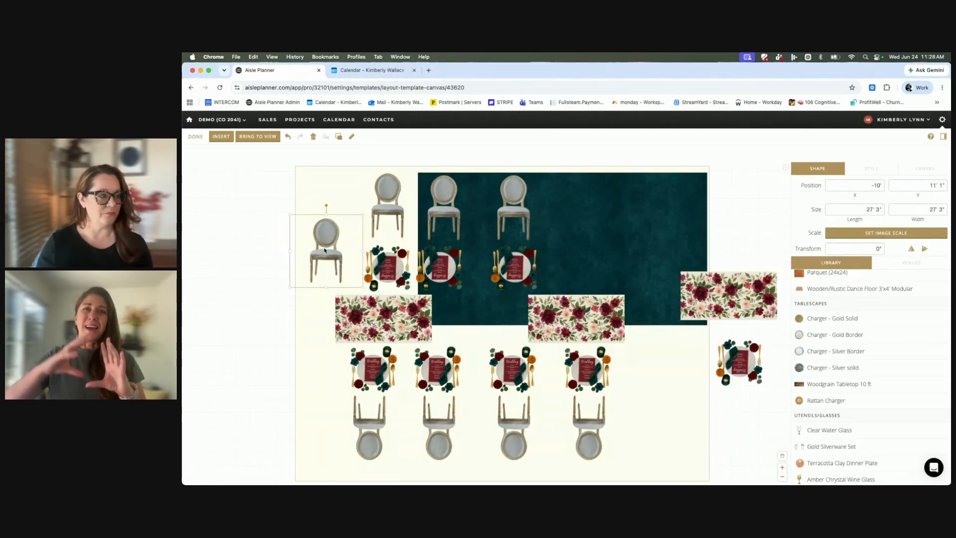
scroll(548, 175, up, 2)
scroll(548, 175, up, 1)
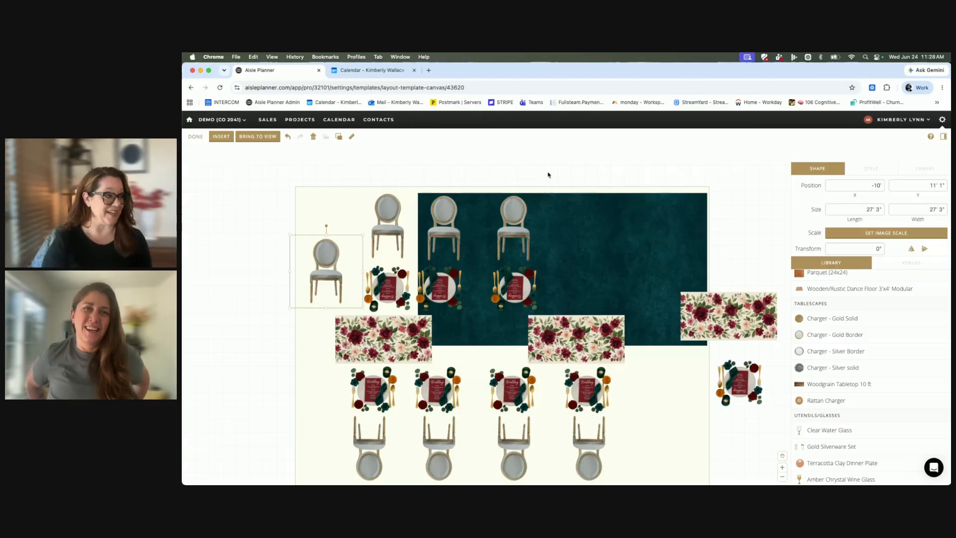
mouse_move(318, 241)
mouse_down()
mouse_move(259, 225)
mouse_move(319, 237)
mouse_up()
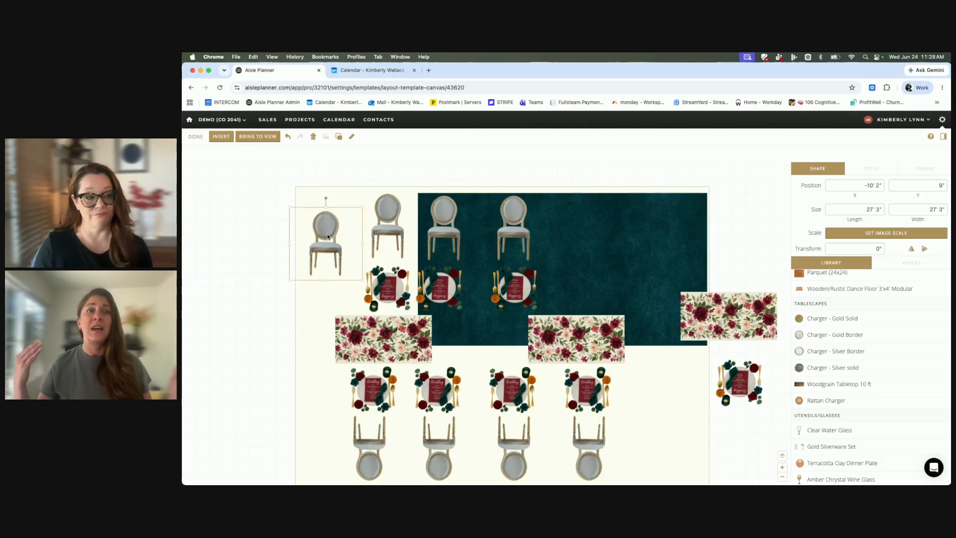
Join two floral runners, bring the loose place setting onto the background, move the teal linen to about X -3', Y 29' 10", and finish editing.
drag(707, 318, 638, 273)
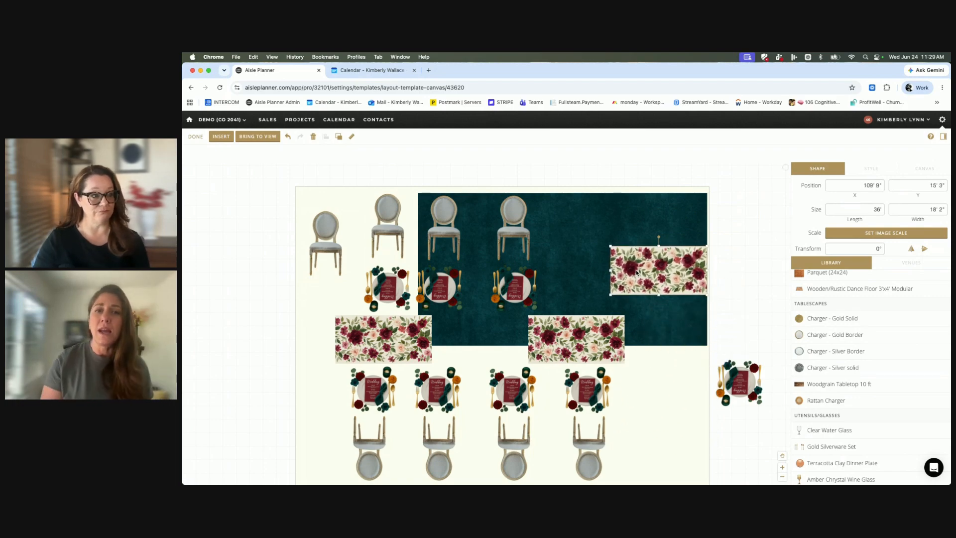
drag(564, 316, 566, 269)
drag(737, 385, 510, 404)
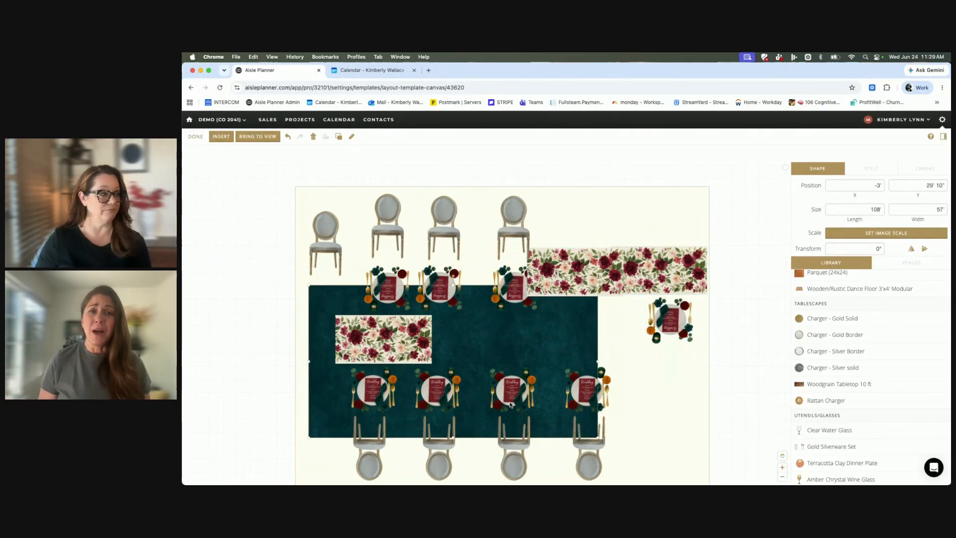
click(196, 138)
Open the "TS-Modern Rustic" template, move the first upper chair outside the background, and add a Butterfly chair from the library below it.
scroll(397, 388, down, 2)
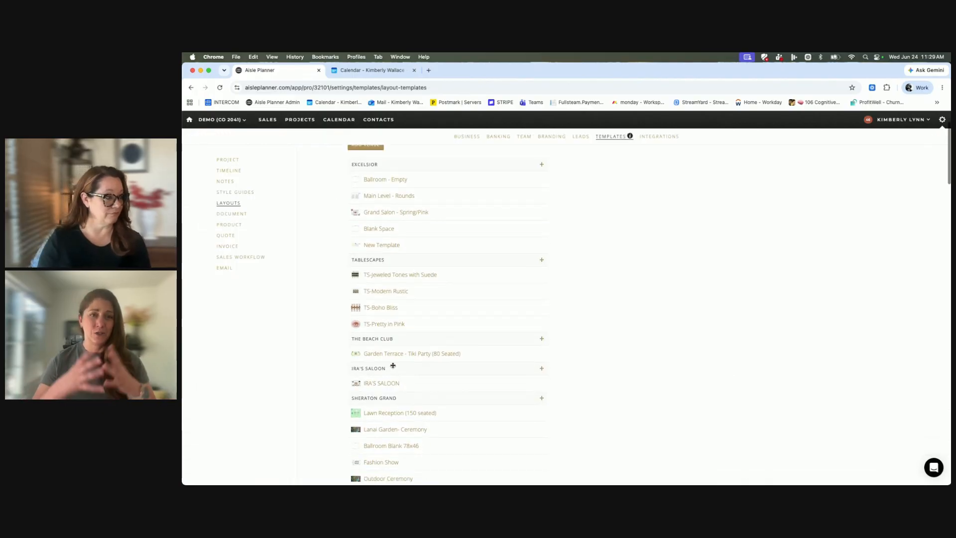
click(380, 291)
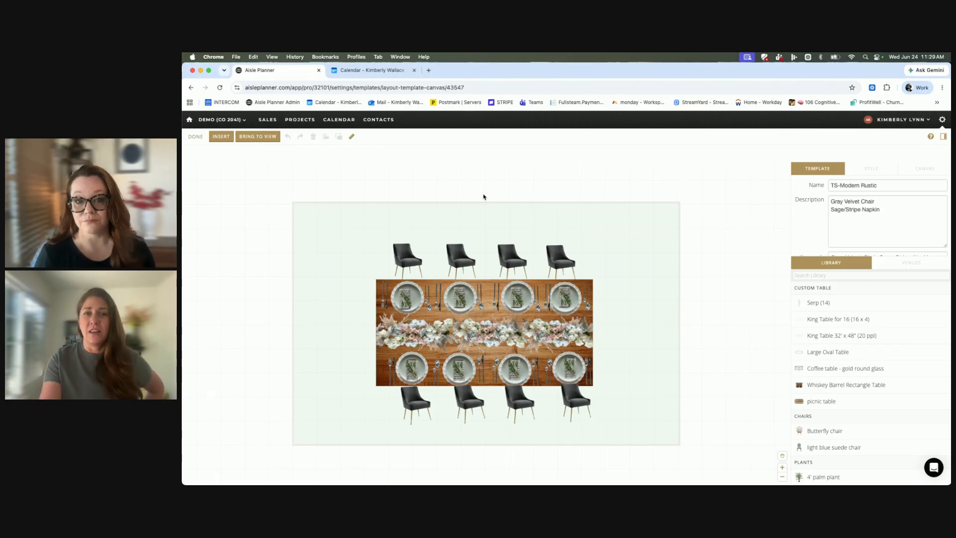
drag(408, 254, 720, 266)
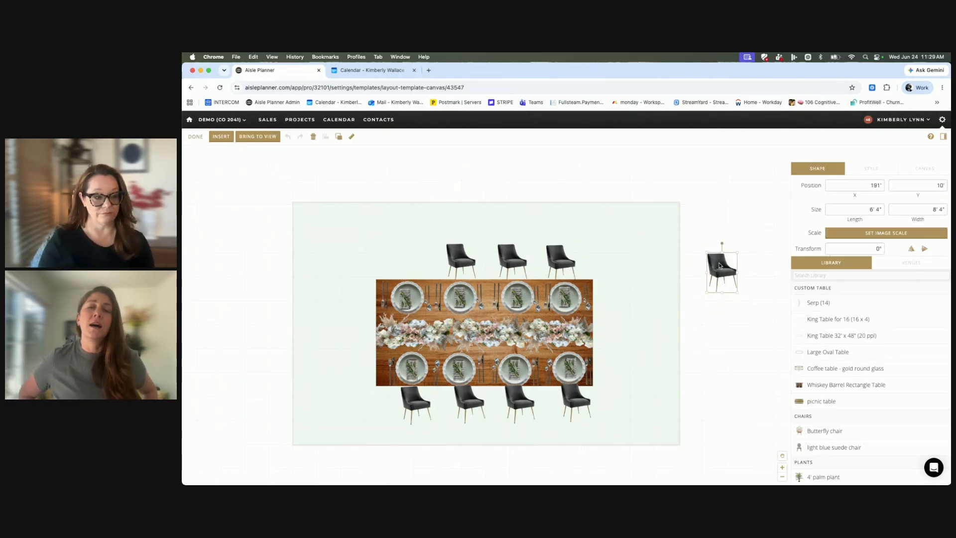
drag(826, 430, 729, 368)
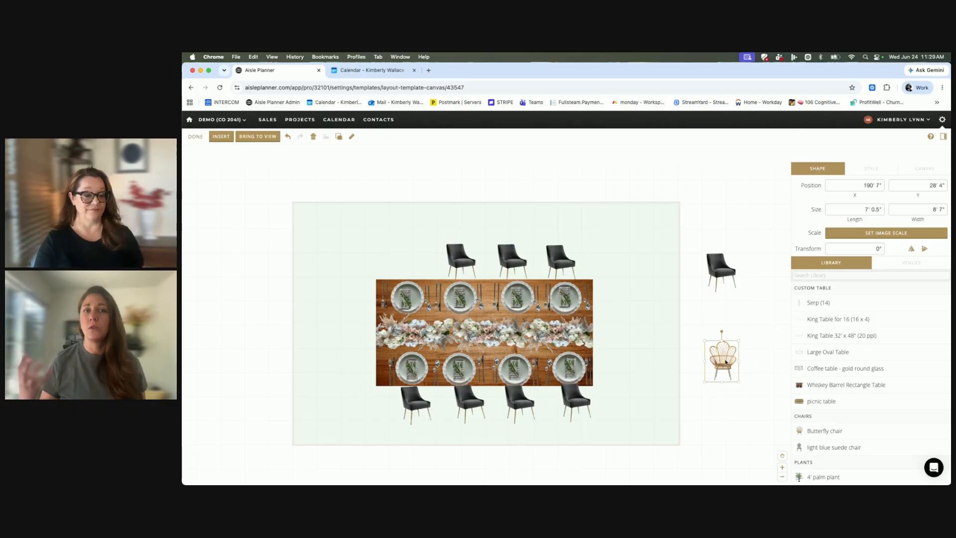
click(671, 319)
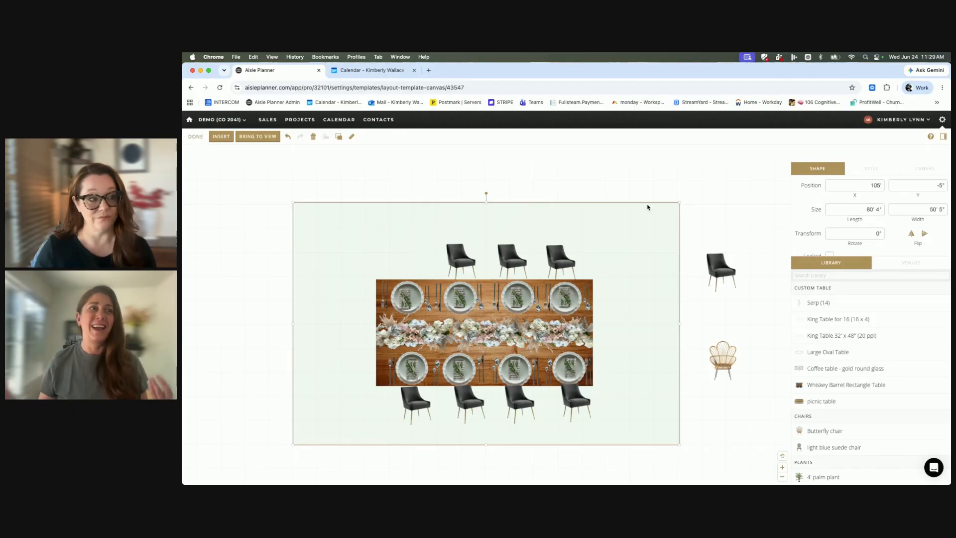
Resize the detached black chair to about 9' 3" by 13' 7" and move it to about X 189' 7", Y -1' 8".
click(717, 269)
drag(705, 252, 657, 237)
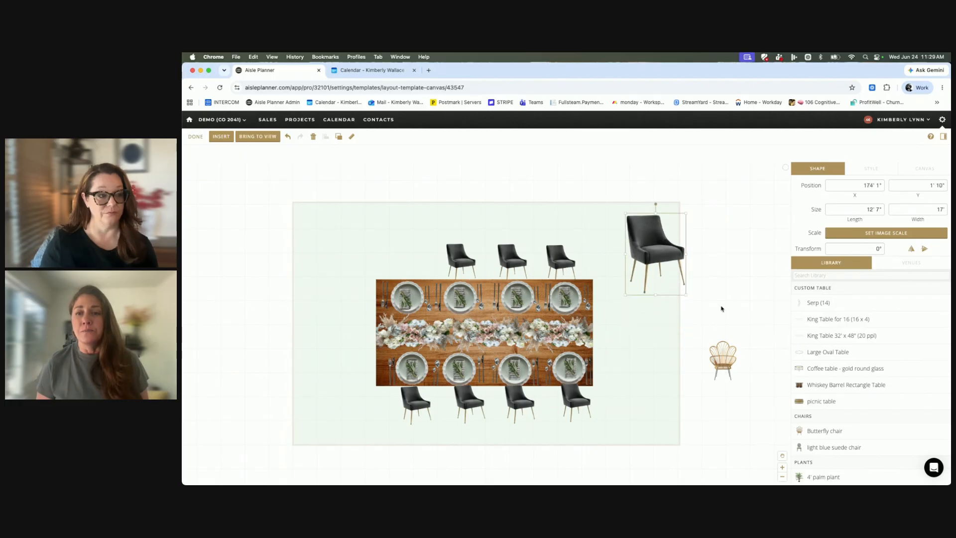
drag(686, 296, 670, 279)
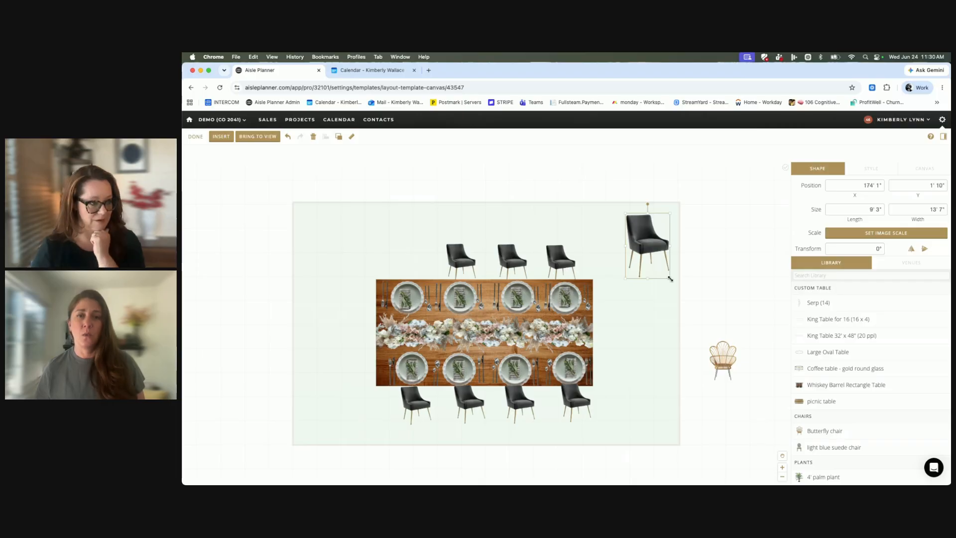
drag(649, 249, 724, 233)
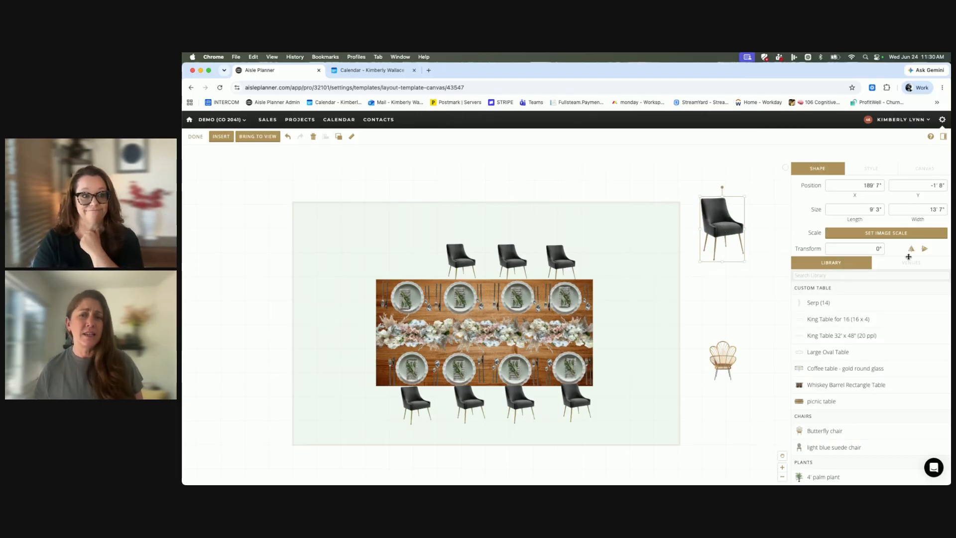
Expand the shape settings, then resize the detached black chair to about 9' 4" by 14' 6" and move it to about X 169' 3", Y 6' 8".
drag(898, 255, 881, 382)
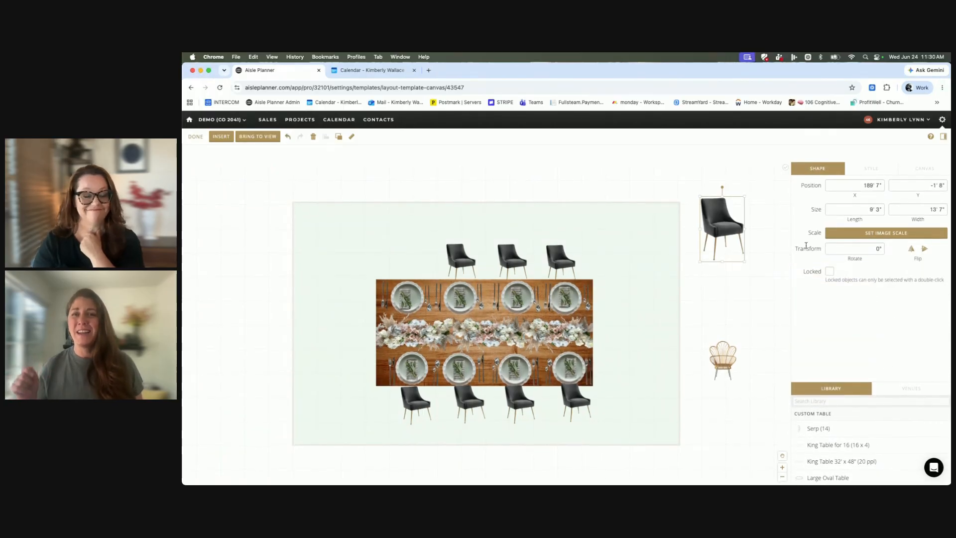
drag(747, 200, 642, 232)
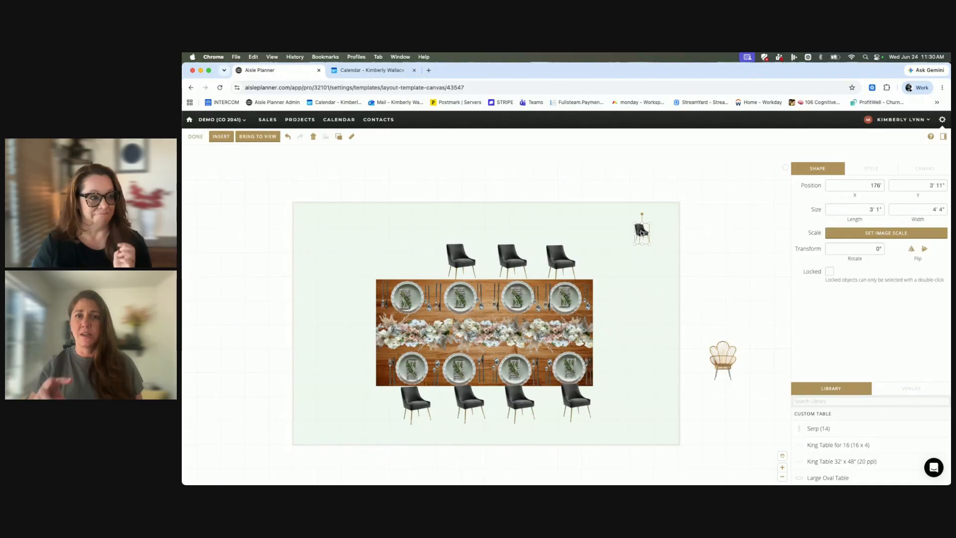
drag(642, 232, 677, 186)
drag(661, 220, 645, 269)
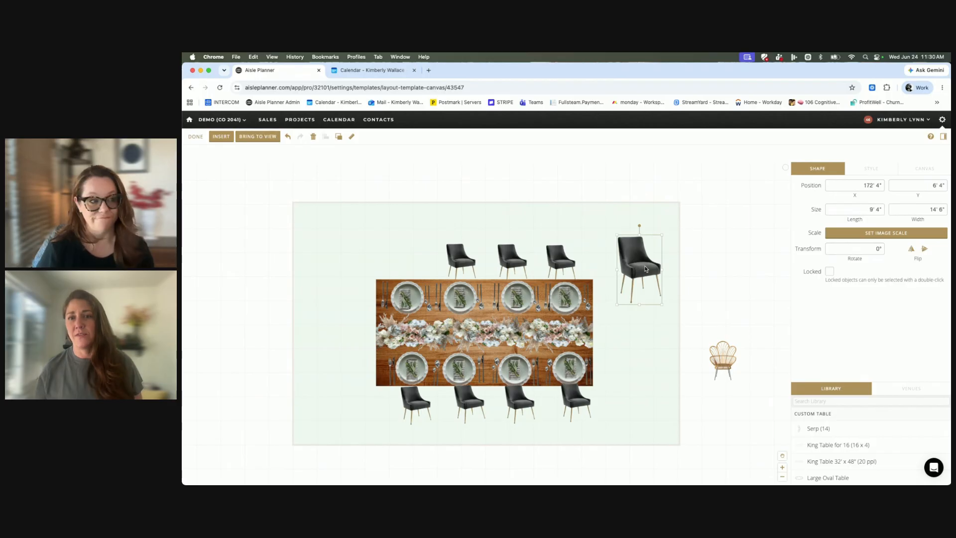
drag(646, 269, 627, 270)
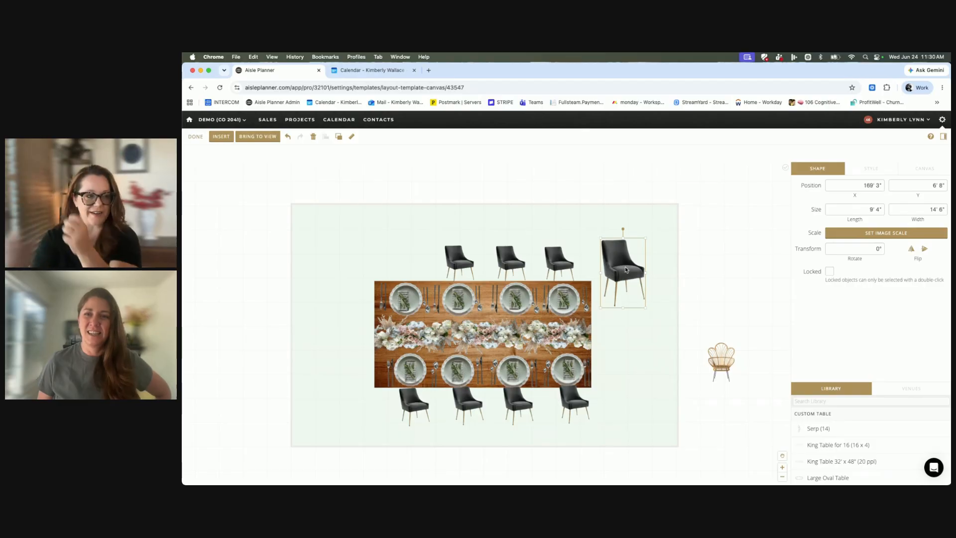
Move the enlarged black chair to the first place in the upper row, at about X 123' 8", Y 2' 11", and finish editing the template.
drag(623, 257, 407, 256)
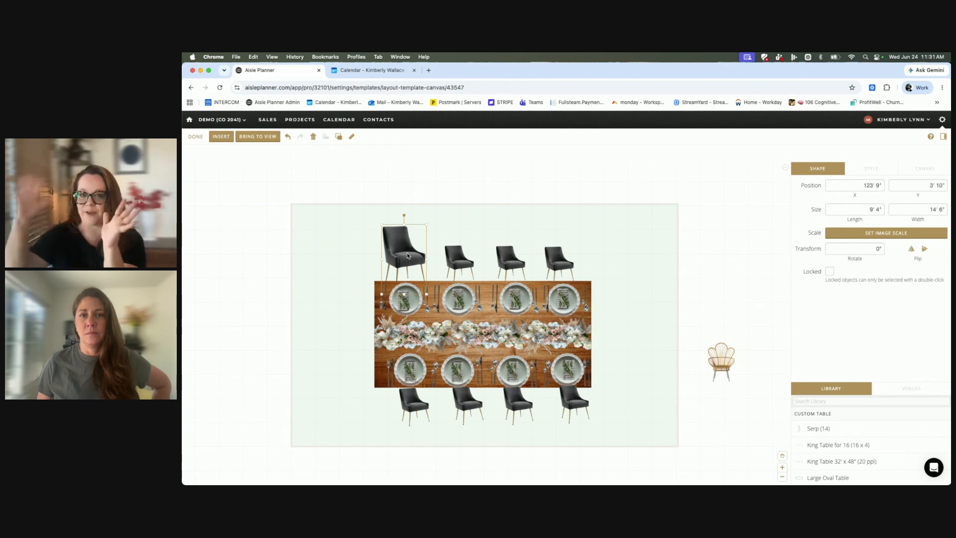
mouse_move(407, 256)
mouse_down()
mouse_move(368, 247)
mouse_move(391, 252)
mouse_up()
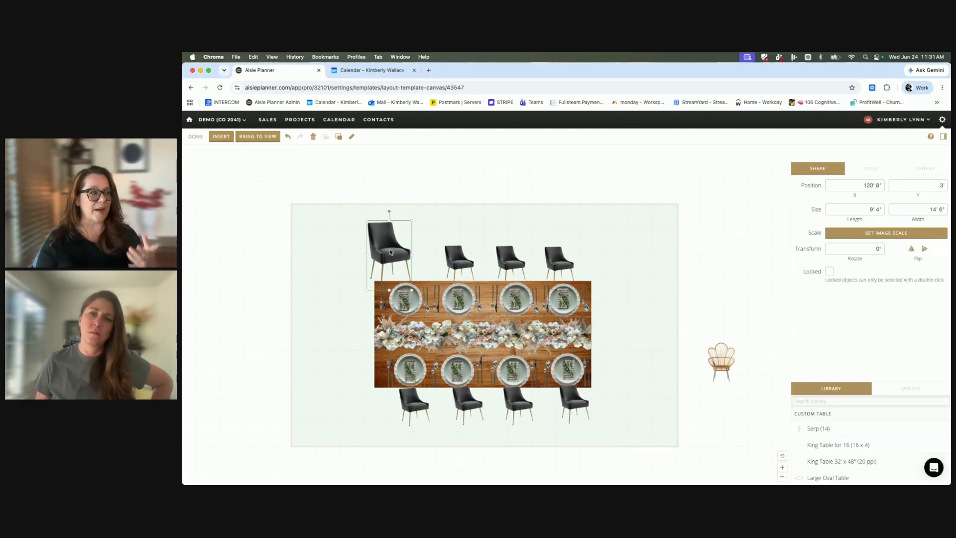
scroll(391, 252, down, 2)
mouse_move(375, 202)
mouse_down()
mouse_move(263, 255)
mouse_move(344, 255)
mouse_move(329, 213)
mouse_move(356, 199)
mouse_move(403, 204)
mouse_move(392, 205)
mouse_up()
scroll(364, 278, up, 2)
scroll(364, 278, down, 1)
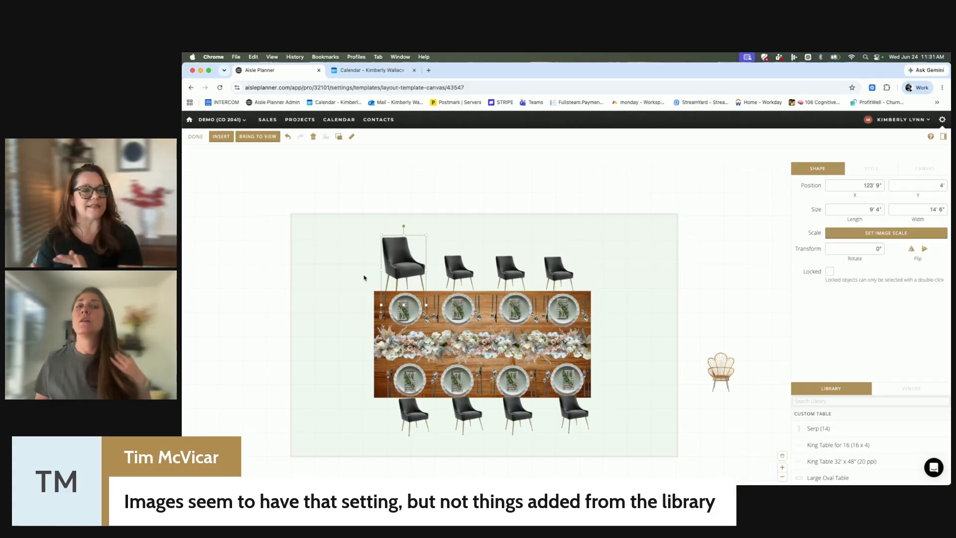
mouse_move(411, 268)
mouse_down()
mouse_move(410, 247)
mouse_move(409, 259)
mouse_up()
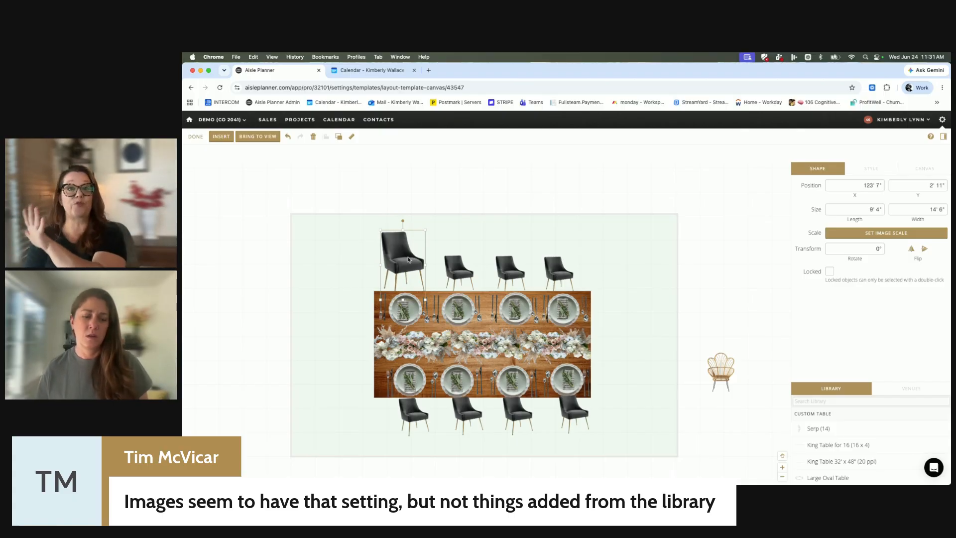
drag(408, 259, 409, 260)
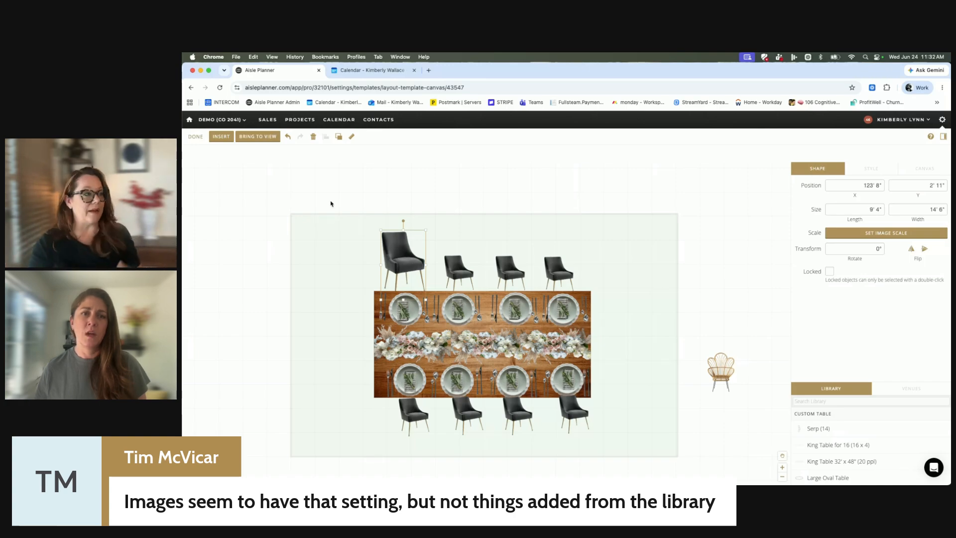
click(195, 137)
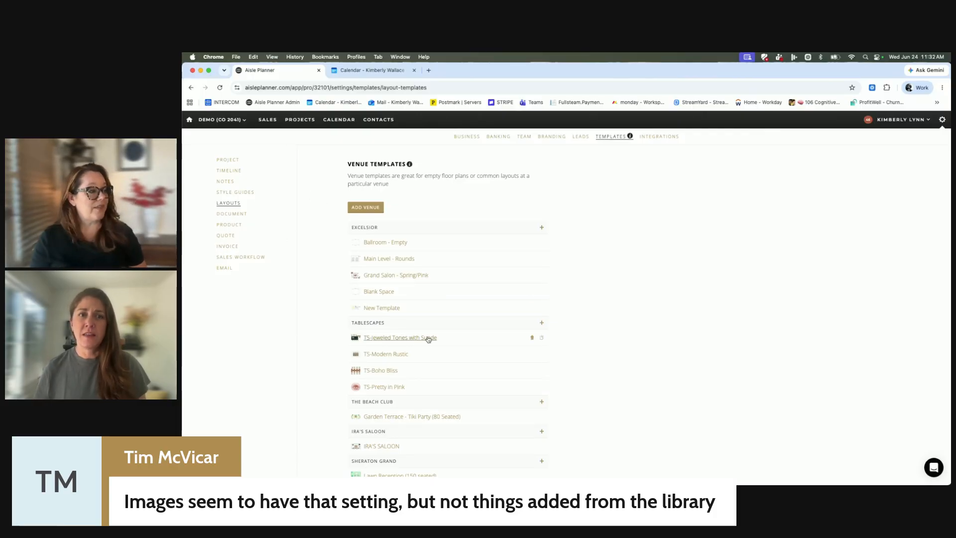
Open The Annex's "Main Level - Rounds for 110" template and enlarge the library list.
scroll(429, 337, down, 5)
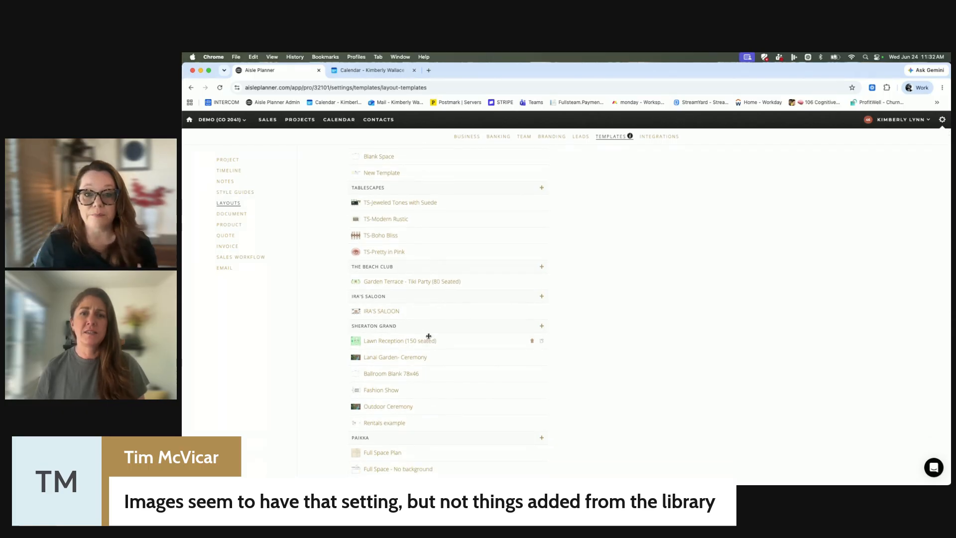
scroll(423, 367, down, 9)
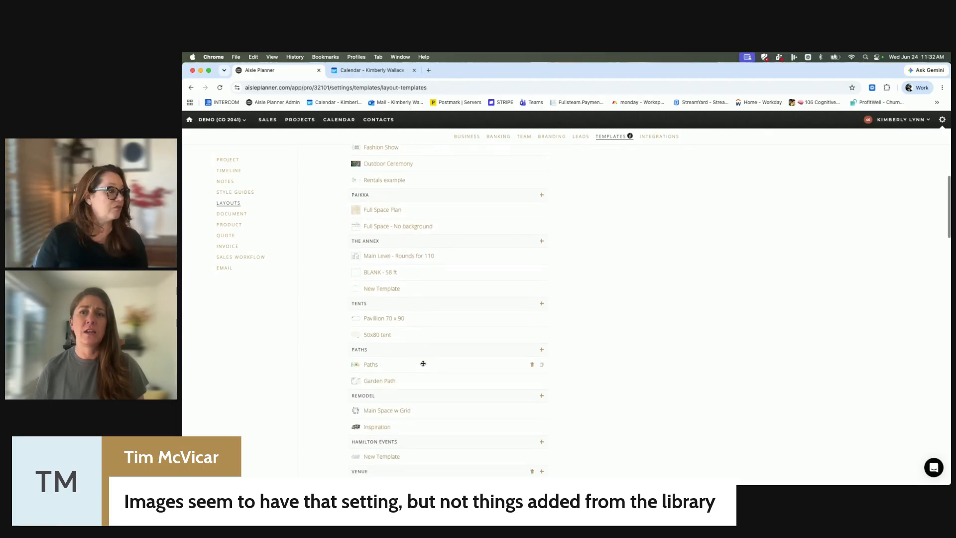
click(397, 256)
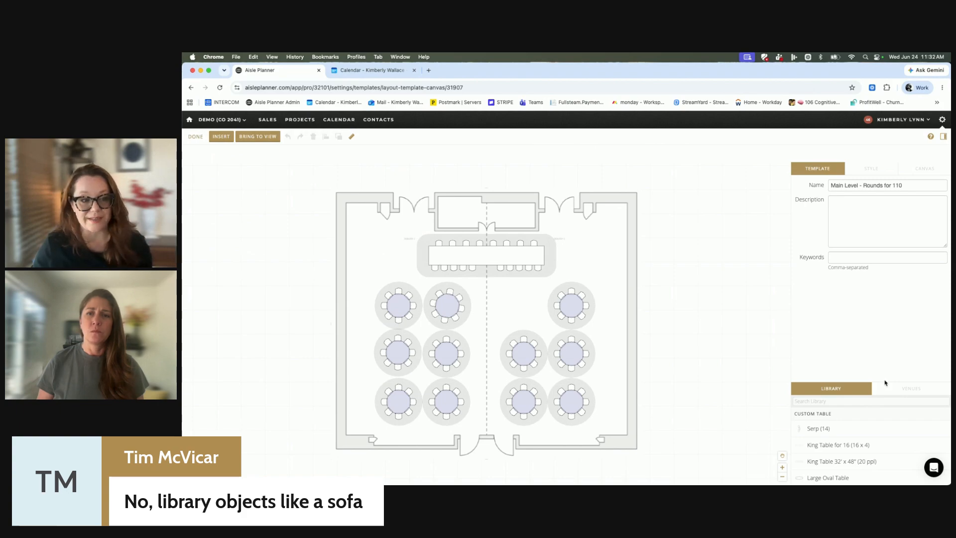
drag(884, 381, 875, 263)
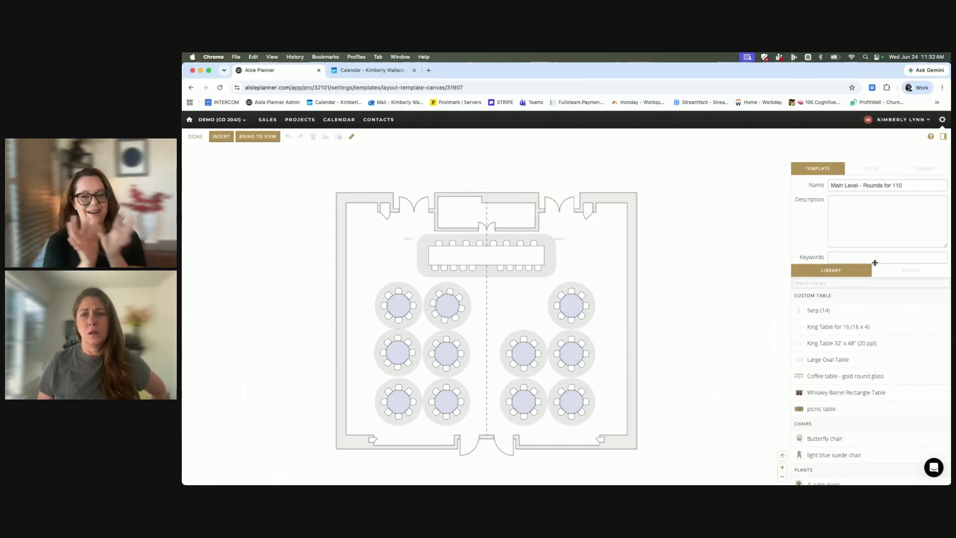
Add a Double Door from the library's Venue Elements outside the room at about X 106' 8", Y 32' 11", rotated -26°, and finish editing.
scroll(876, 355, down, 15)
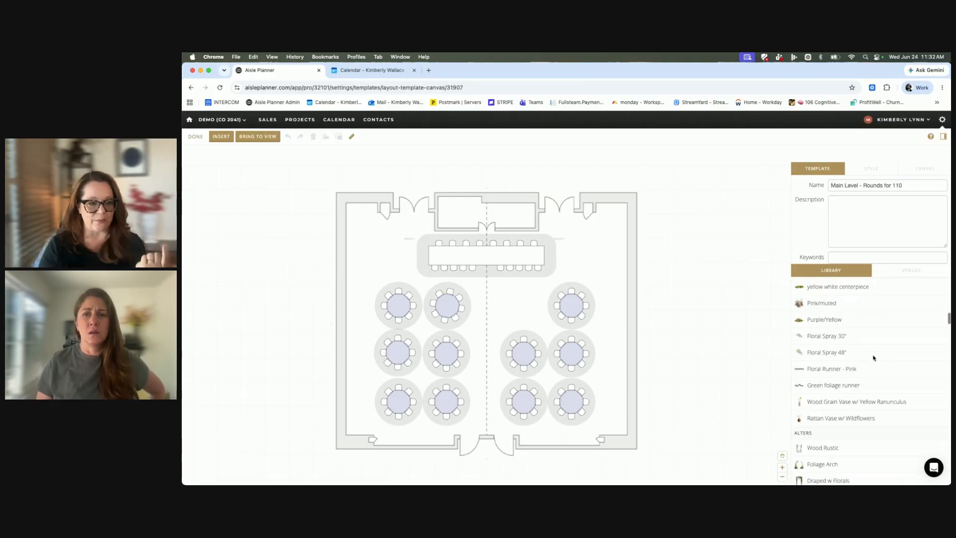
scroll(874, 357, down, 12)
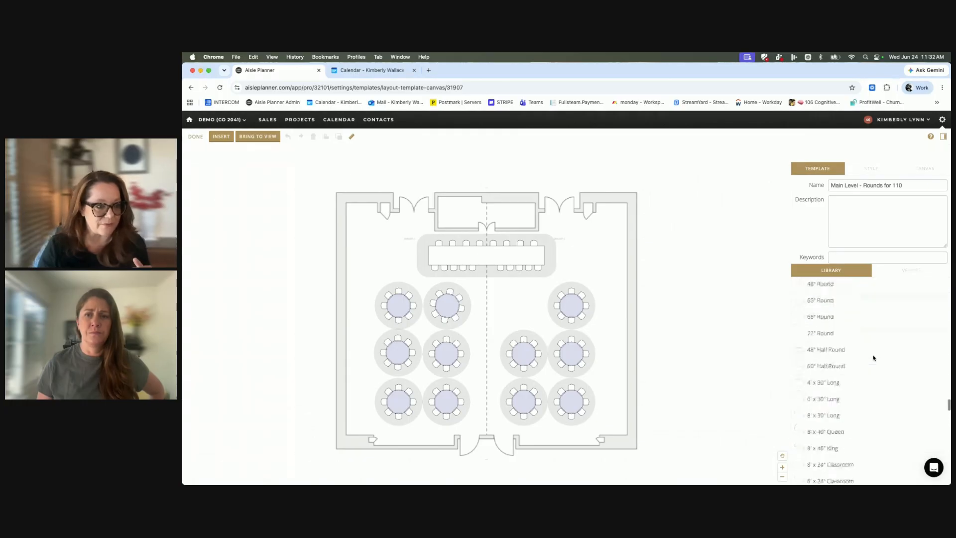
scroll(874, 357, down, 8)
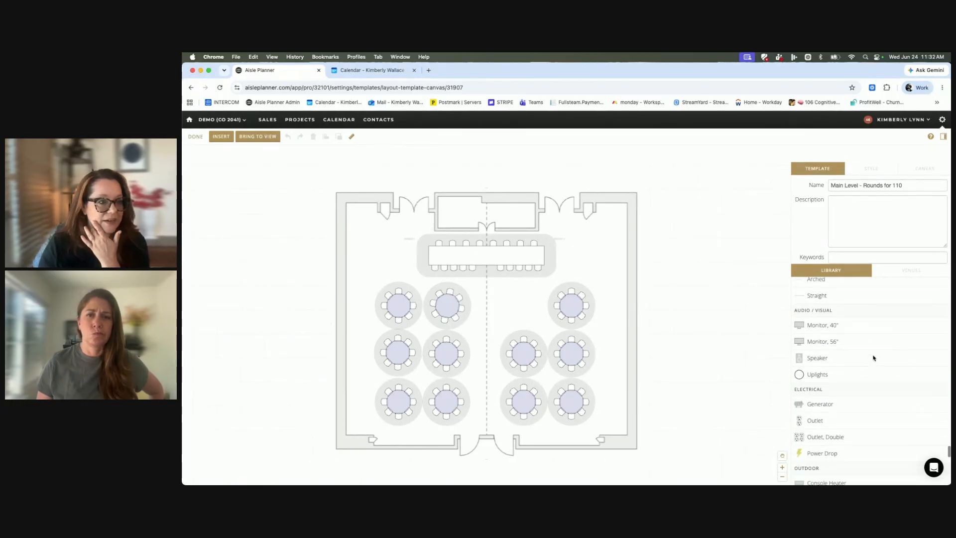
scroll(832, 349, down, 3)
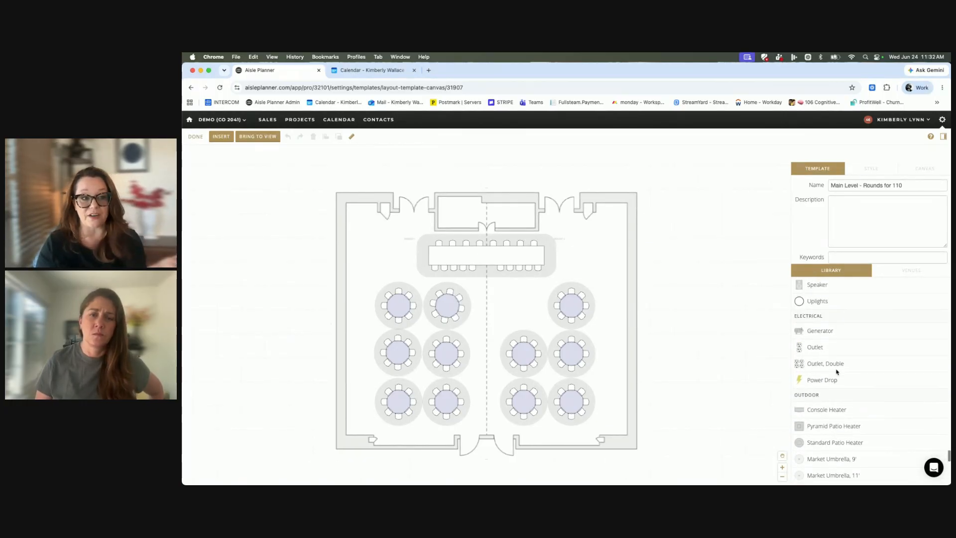
scroll(837, 371, down, 12)
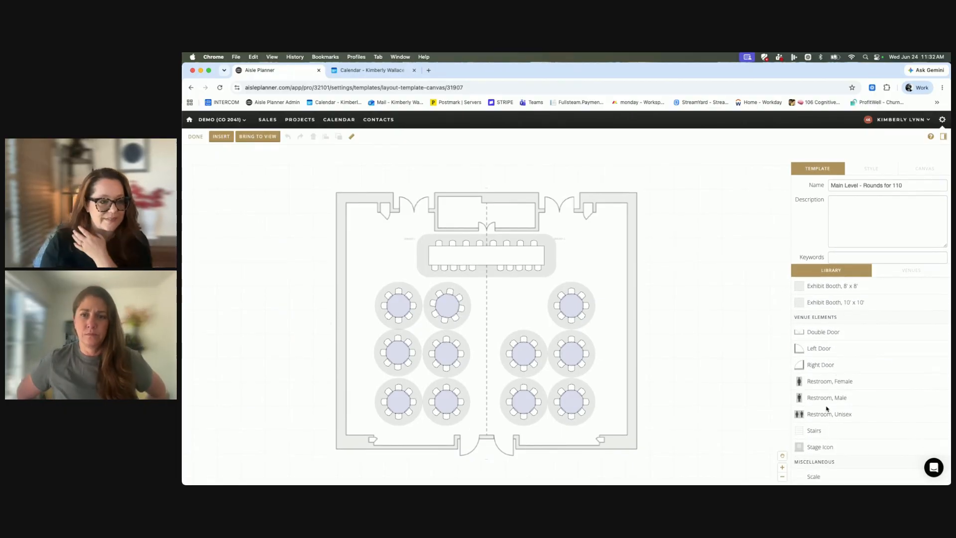
drag(837, 348, 709, 312)
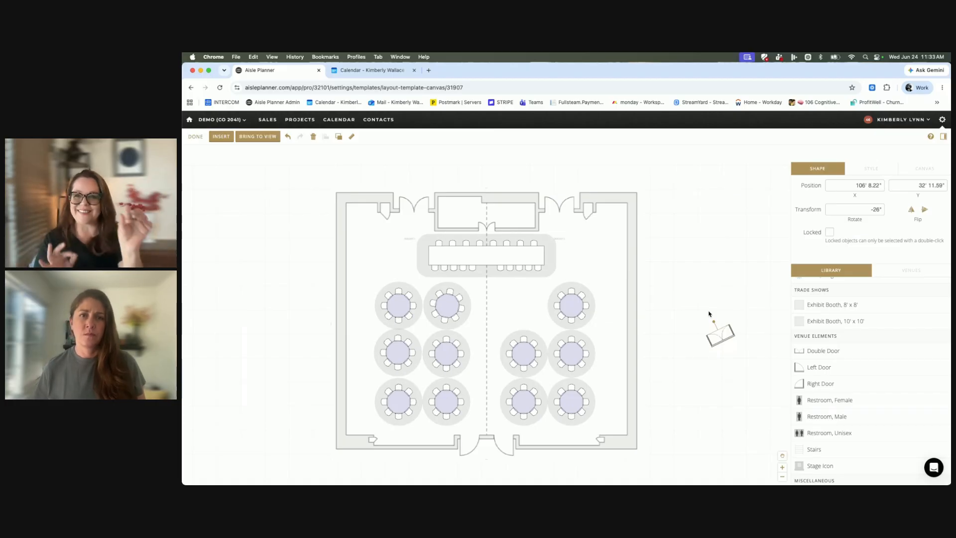
click(714, 297)
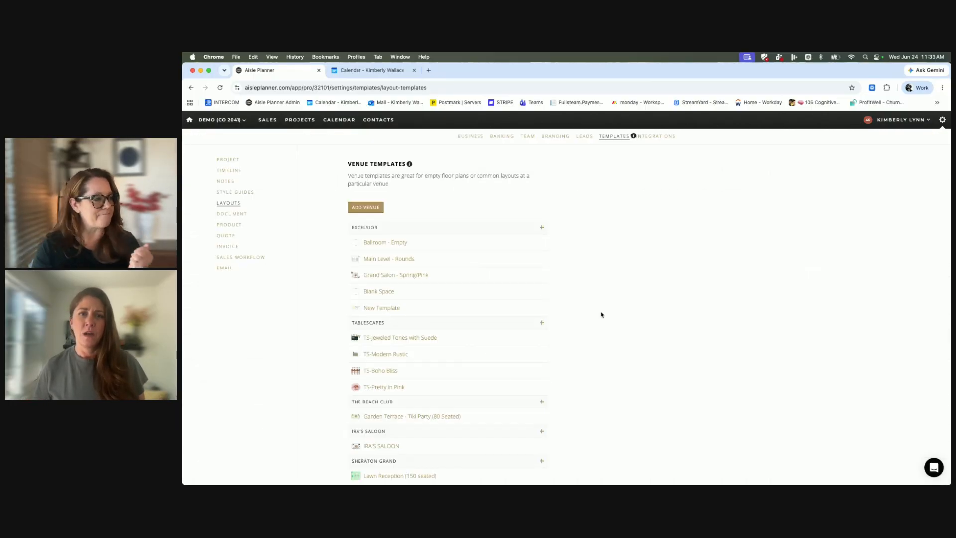
Open the TS-Boho Bliss tablescape and detach the first rattan chair of the upper row, moving it to about X -8' 2", Y -12' 10".
scroll(601, 315, down, 1)
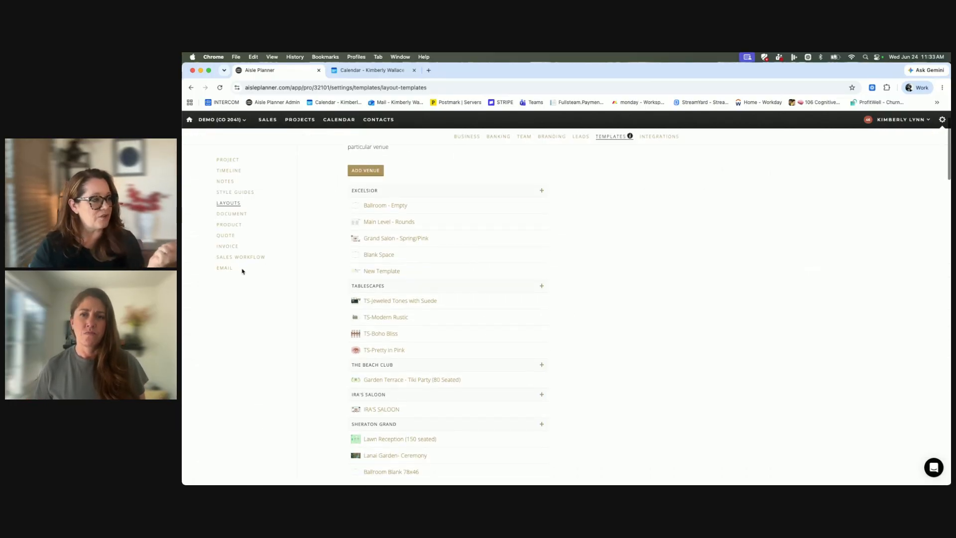
click(373, 334)
drag(355, 208, 270, 248)
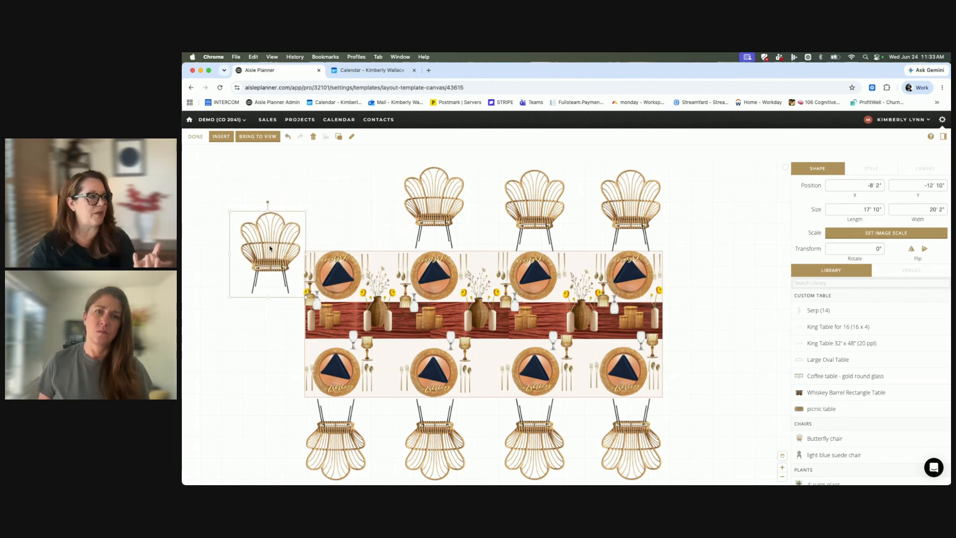
Move the detached rattan chair back to the first place in the upper row, at about X 9' 7", Y -22' 9", and finish editing.
click(220, 139)
click(306, 244)
drag(257, 242, 331, 198)
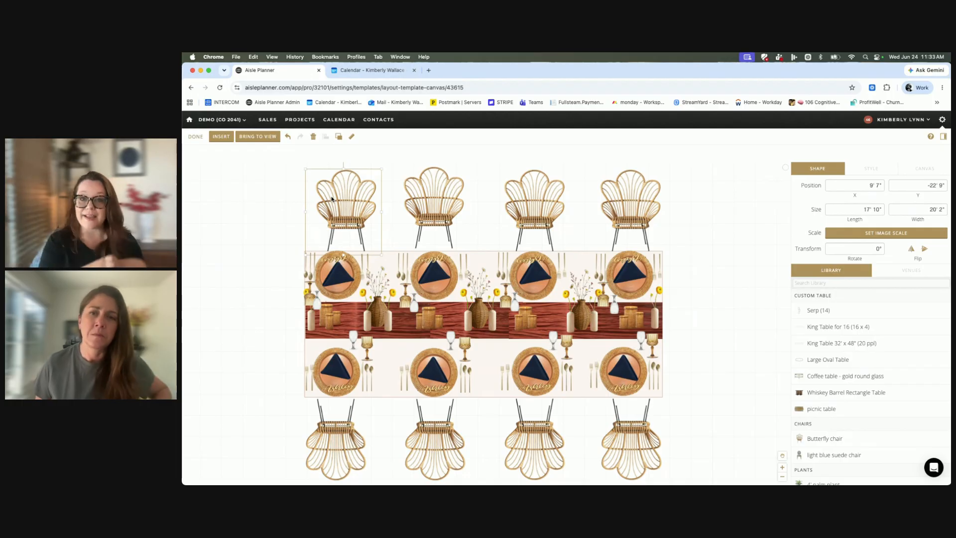
click(196, 136)
In The Beach Club's "Garden Terrace - Tiki Party (80 Seated)" template, nudge the second right-hand palm tree and select stump seats around the right fire pit.
scroll(493, 337, down, 3)
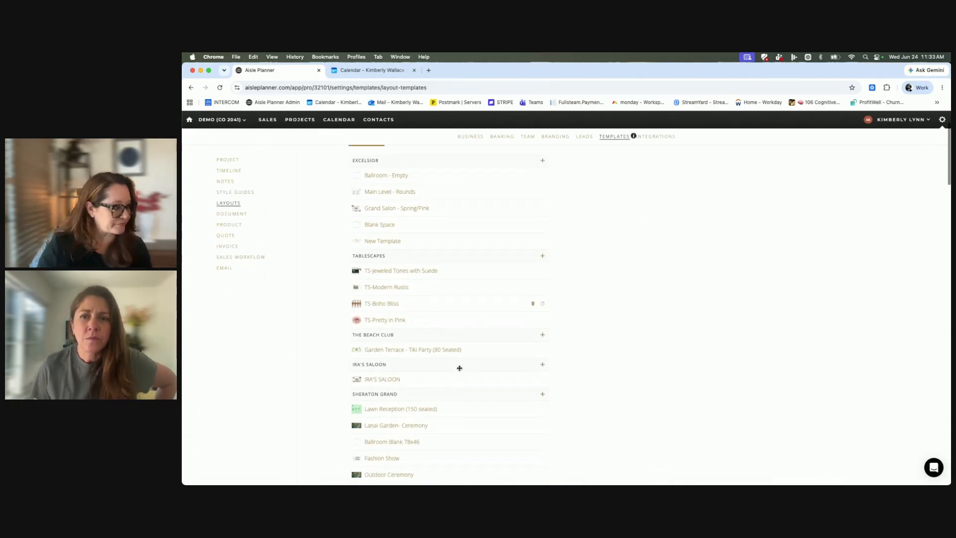
click(398, 276)
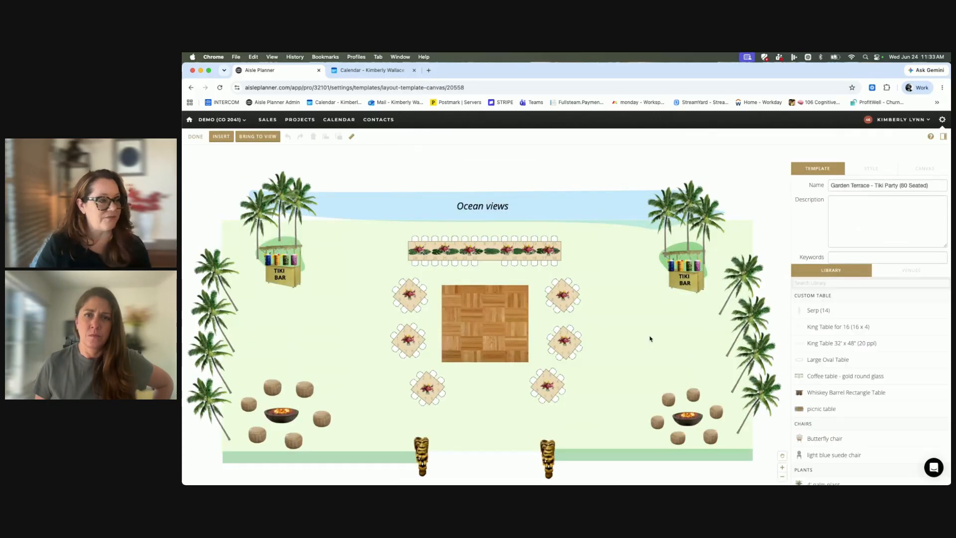
click(741, 285)
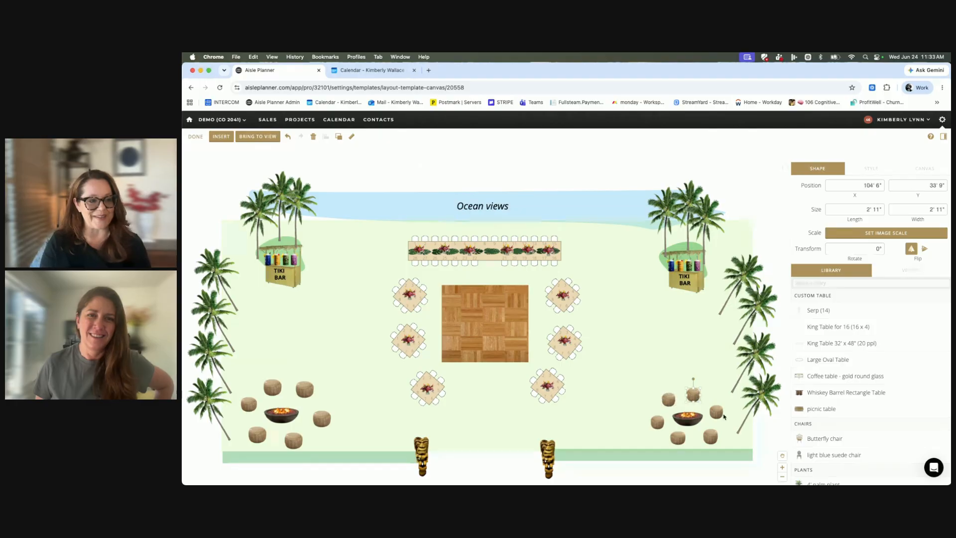
click(706, 436)
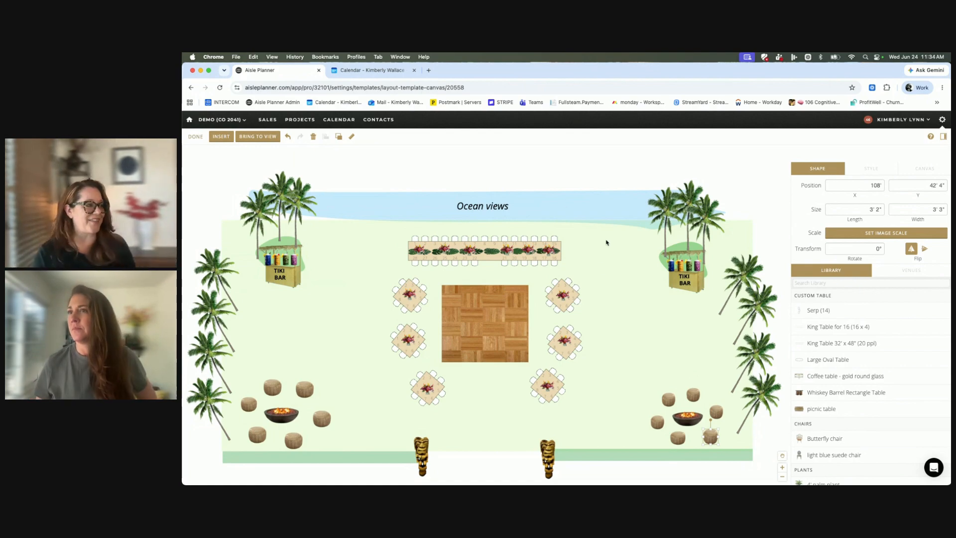
scroll(511, 242, right, 1)
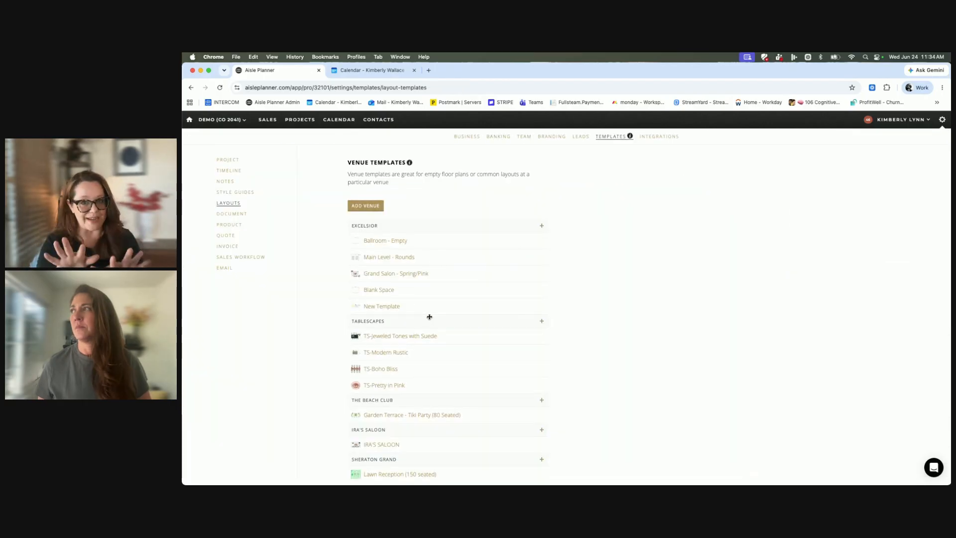
Open the IRA'S SALOON template, examine its stage, dance floor and table layout, and return to the template list.
scroll(429, 317, down, 5)
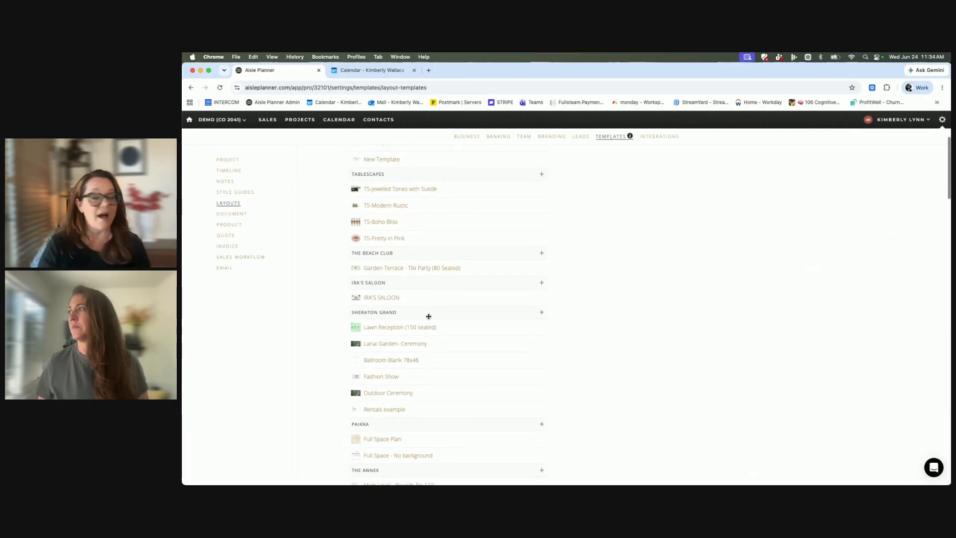
click(377, 299)
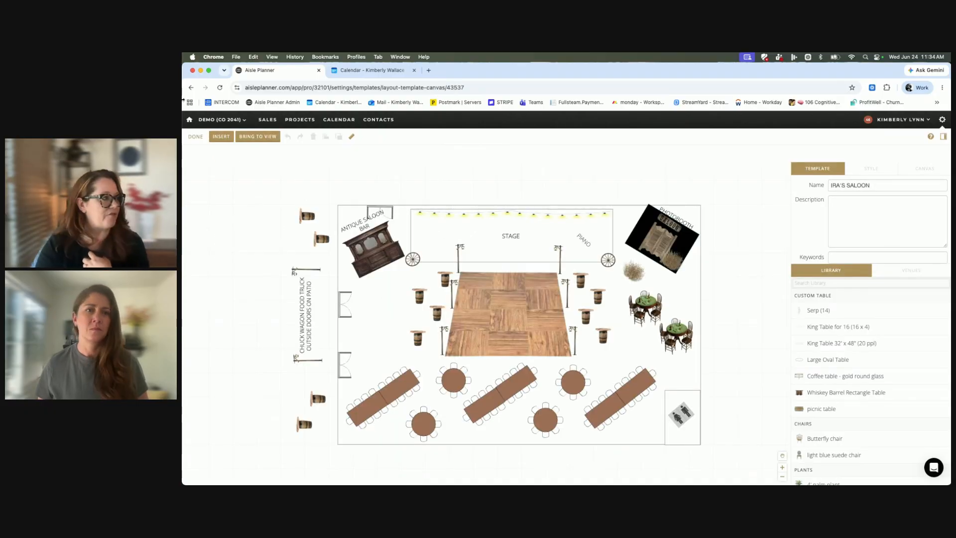
scroll(646, 369, down, 10)
scroll(637, 368, up, 2)
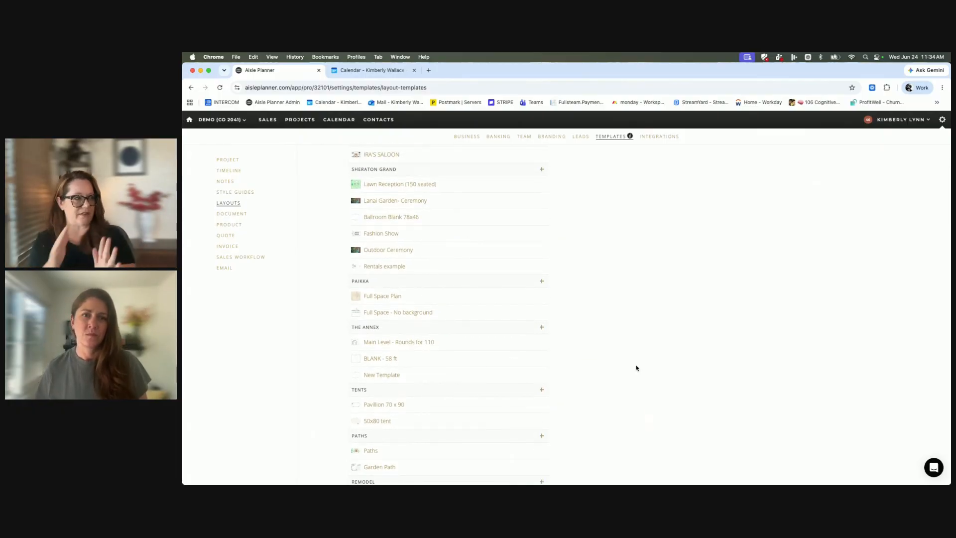
Open the Tents venue's "Pavillion 70 x 90" template and shift the tent outline down and left, to about X 1' 7".
scroll(637, 368, down, 2)
scroll(637, 368, down, 4)
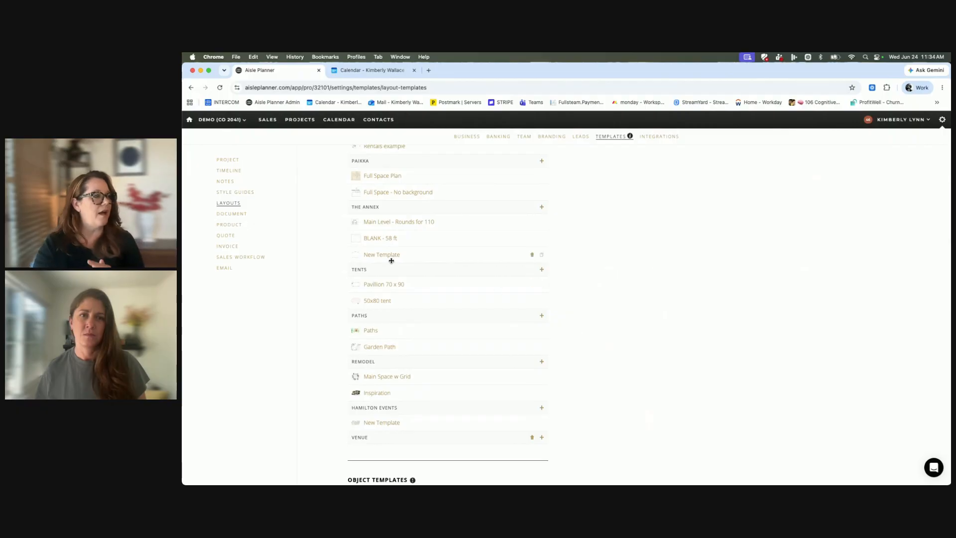
click(386, 289)
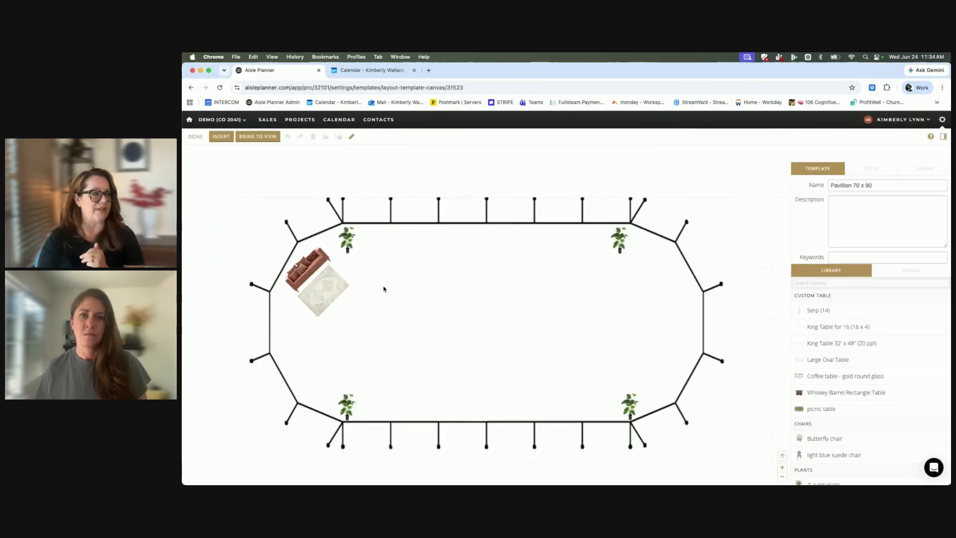
drag(400, 299, 389, 324)
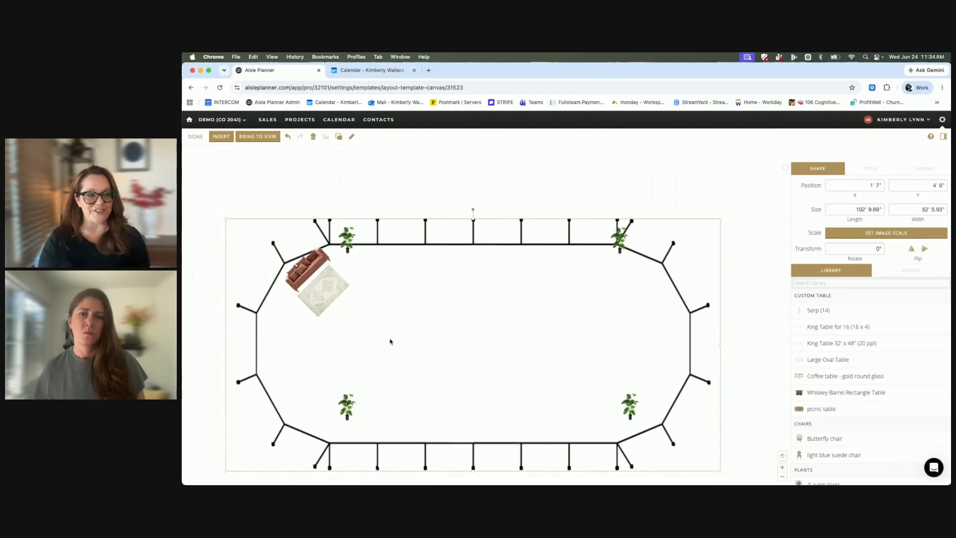
Move the two right-hand plants inside the shifted tent corners, the upper one to about X 80', Y 9' 7", and finish editing.
drag(634, 418, 621, 431)
drag(621, 243, 616, 262)
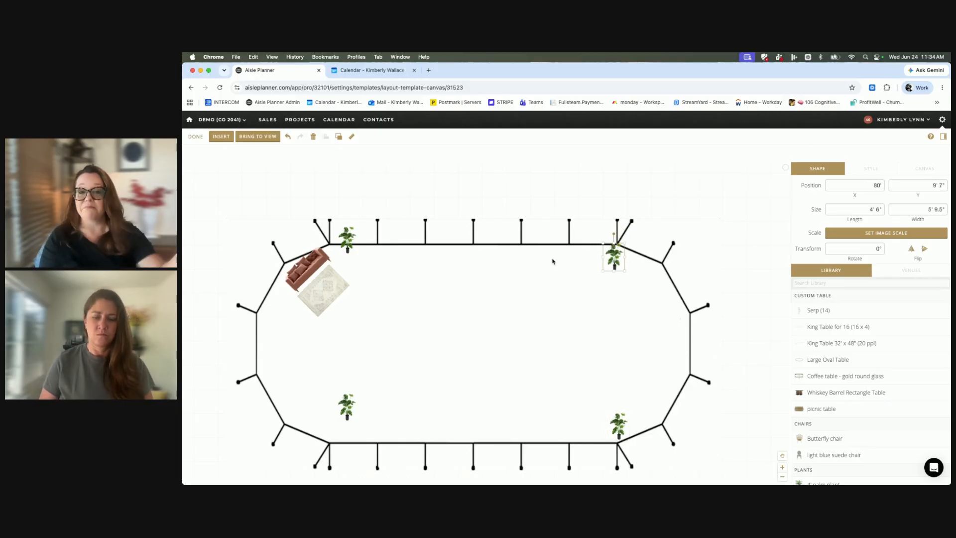
click(192, 136)
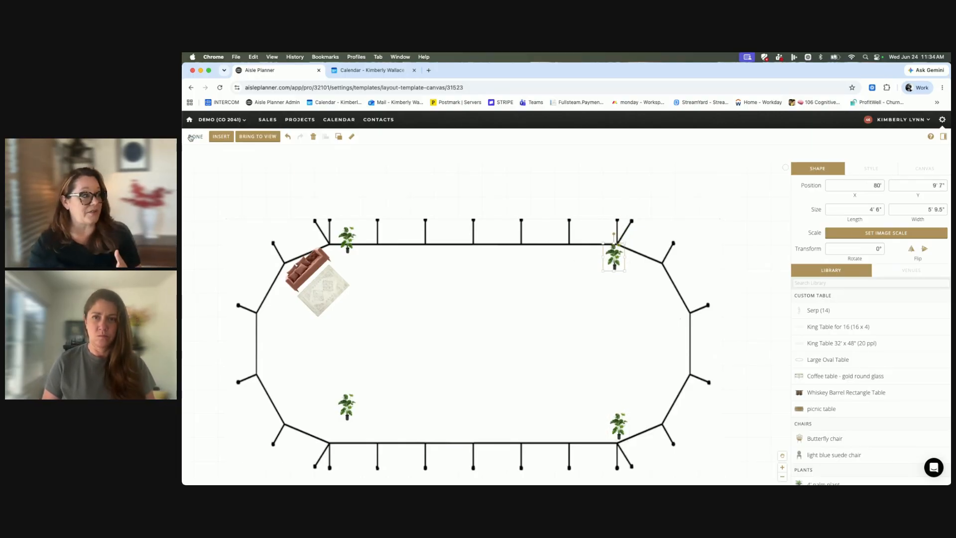
In the "50x80 tent" template, unlock the tent oval, move it to about X -23' 6", Y 2' 10", and show the insertable shapes.
scroll(399, 299, down, 15)
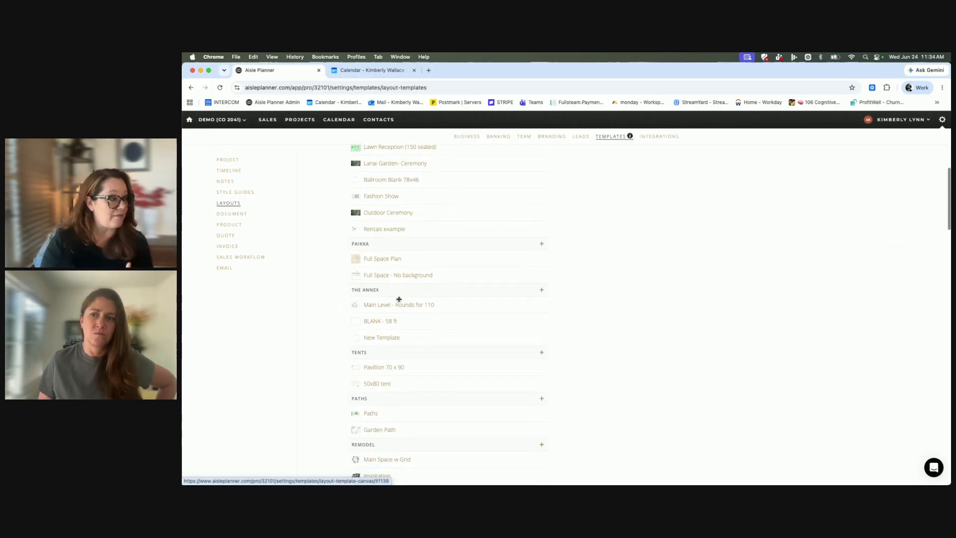
click(377, 327)
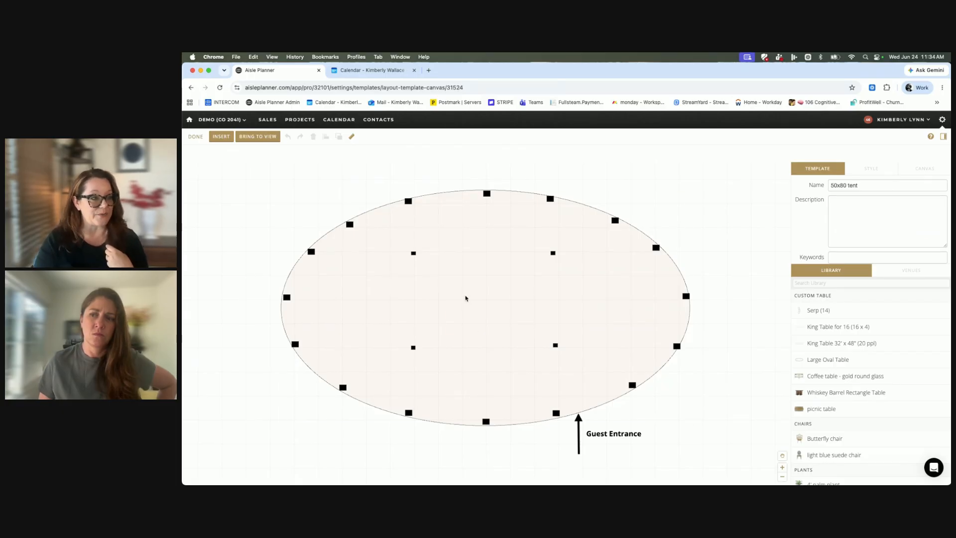
click(466, 298)
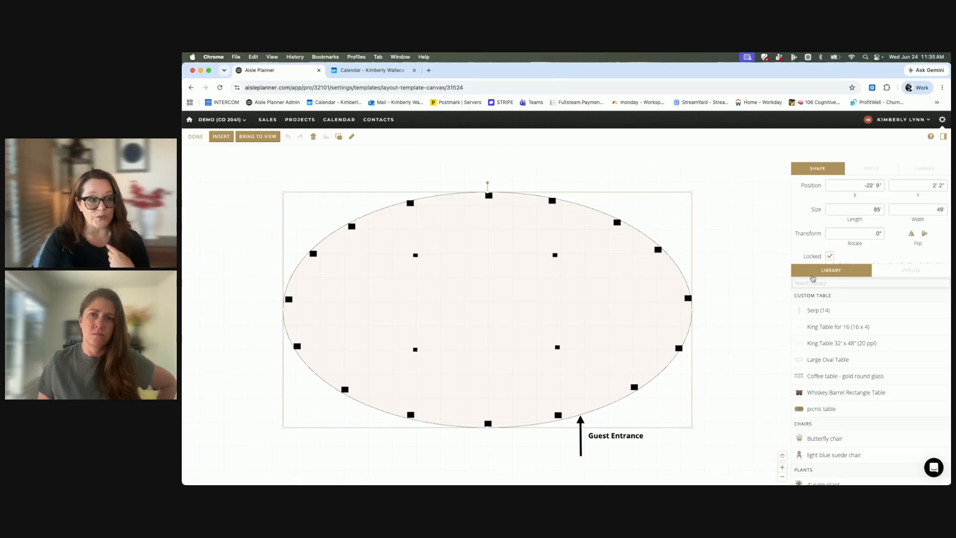
drag(496, 319, 463, 279)
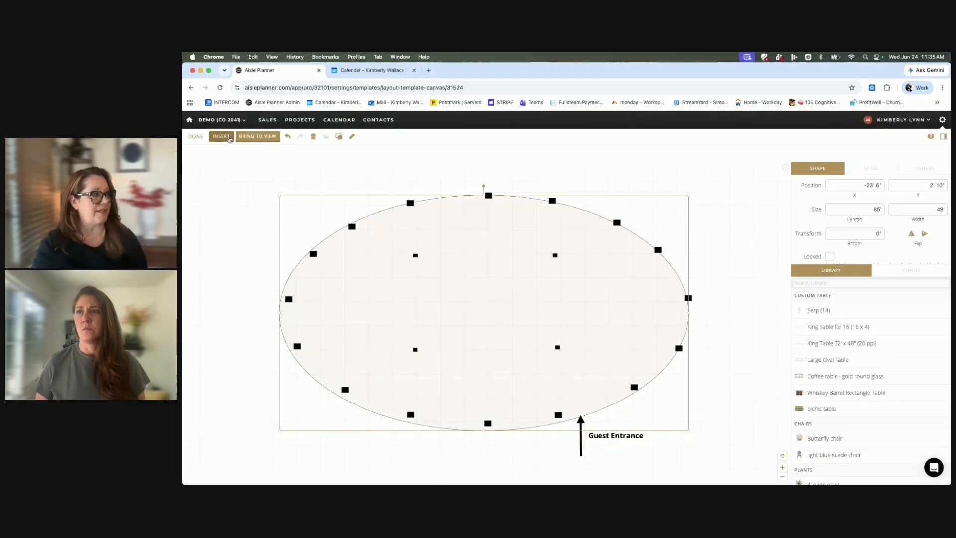
click(221, 137)
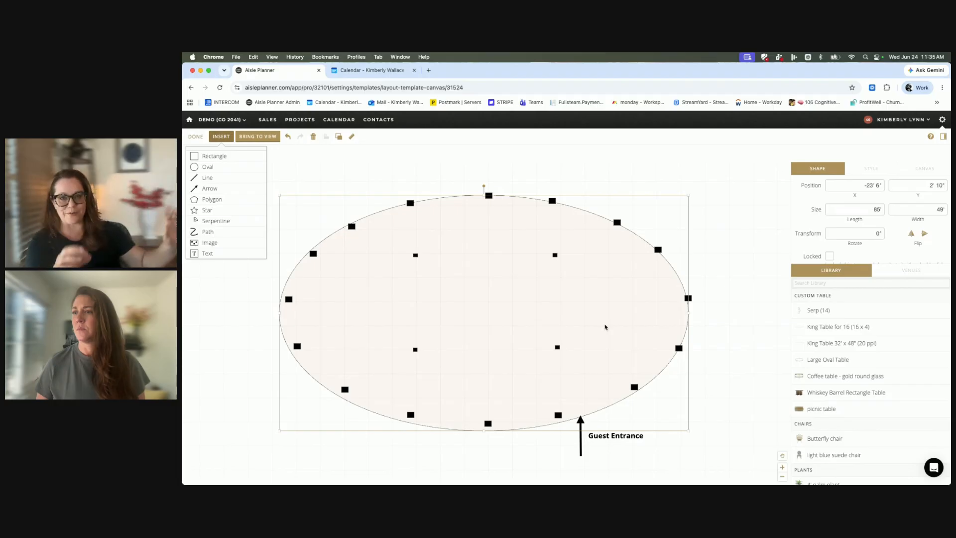
click(600, 314)
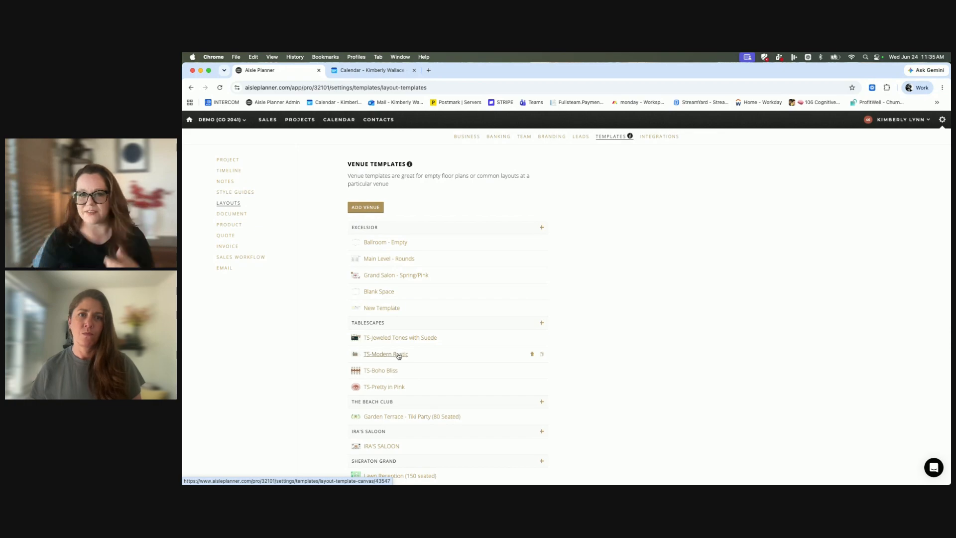
Open Sheraton Grand's "Lawn Reception (150 seated)" template, examine the layout and select its green lawn background.
scroll(401, 361, down, 5)
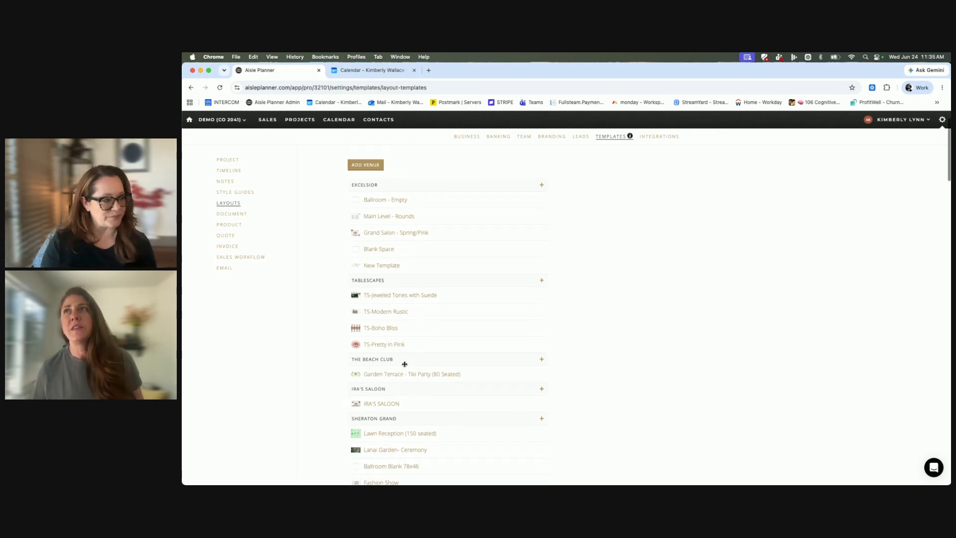
scroll(405, 364, down, 5)
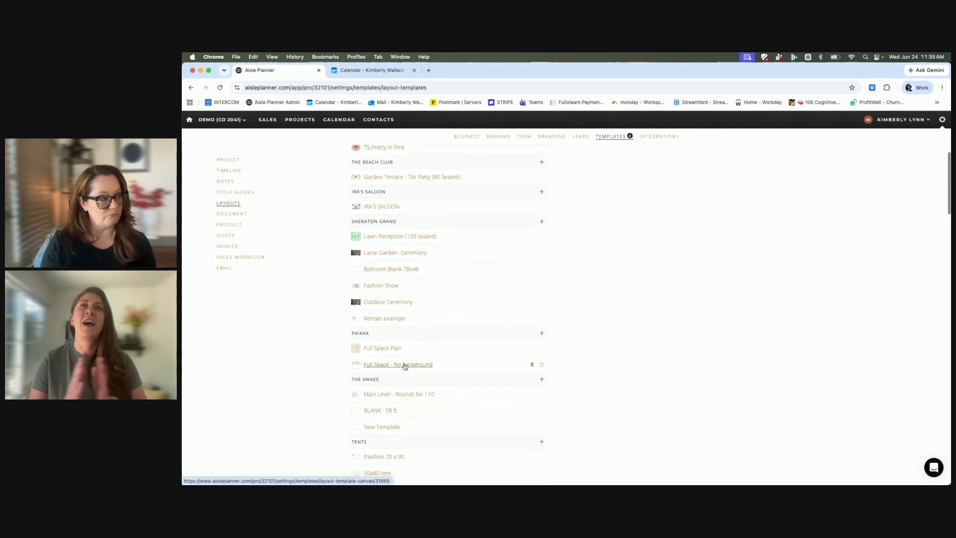
click(380, 237)
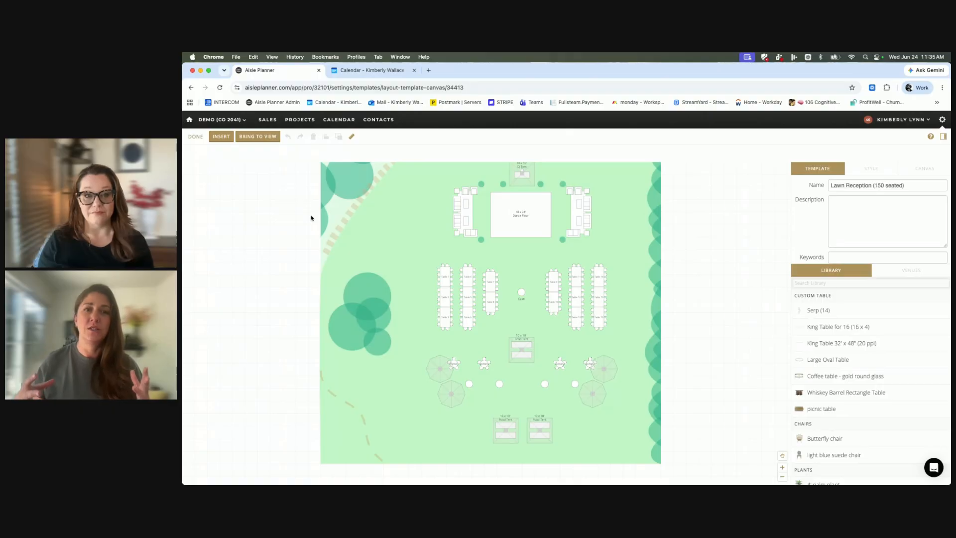
scroll(310, 218, right, 1)
scroll(343, 223, right, 1)
click(369, 228)
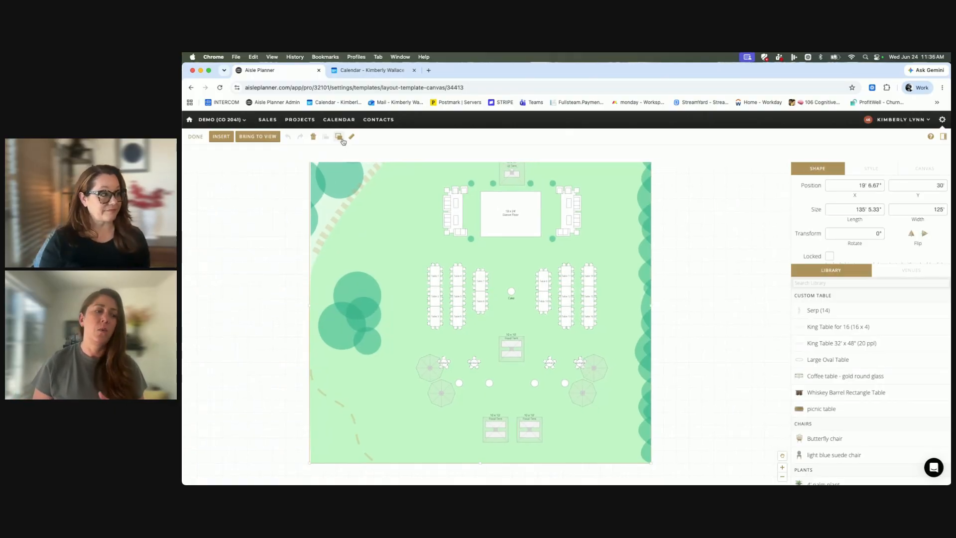
scroll(408, 238, up, 1)
double_click(409, 238)
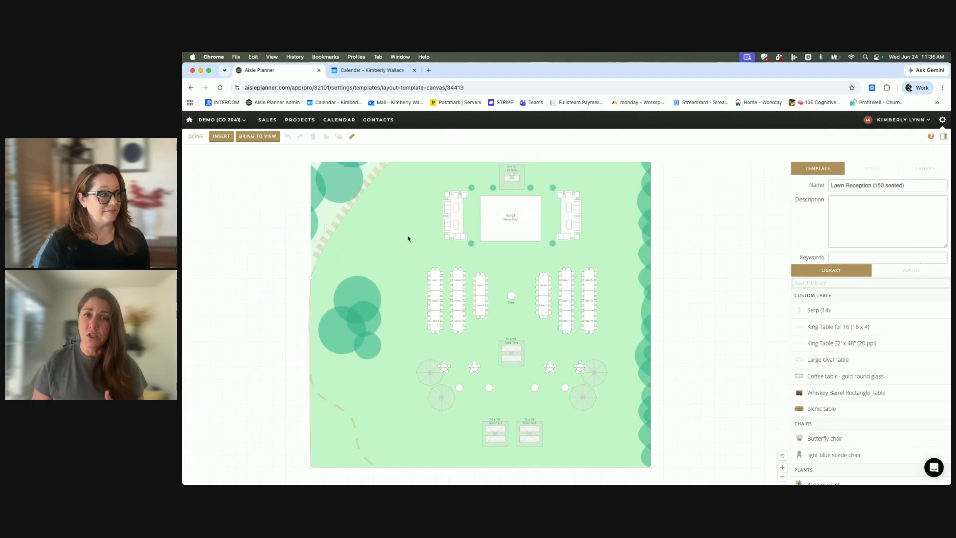
click(409, 238)
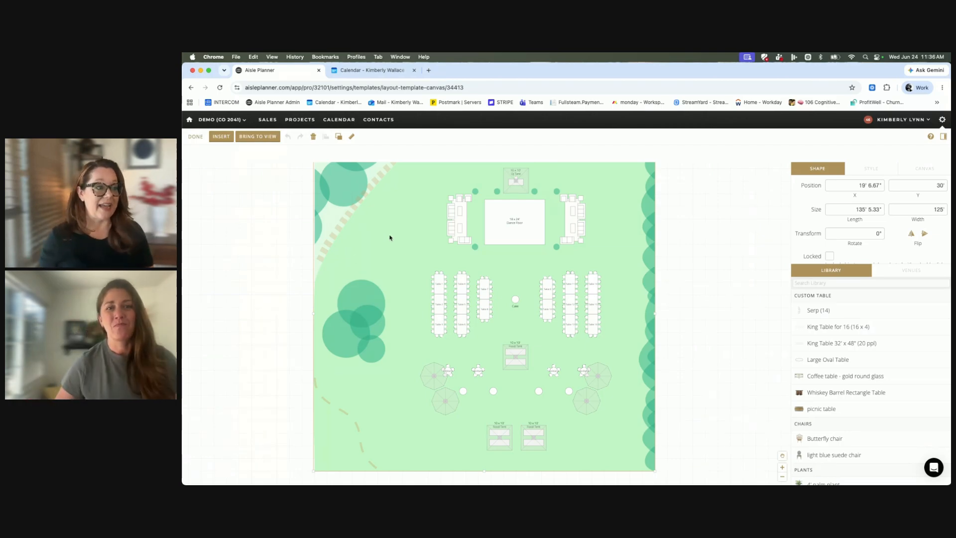
Deselect the lawn background, delete the dance floor's white rectangle, and undo the deletion.
scroll(394, 239, down, 1)
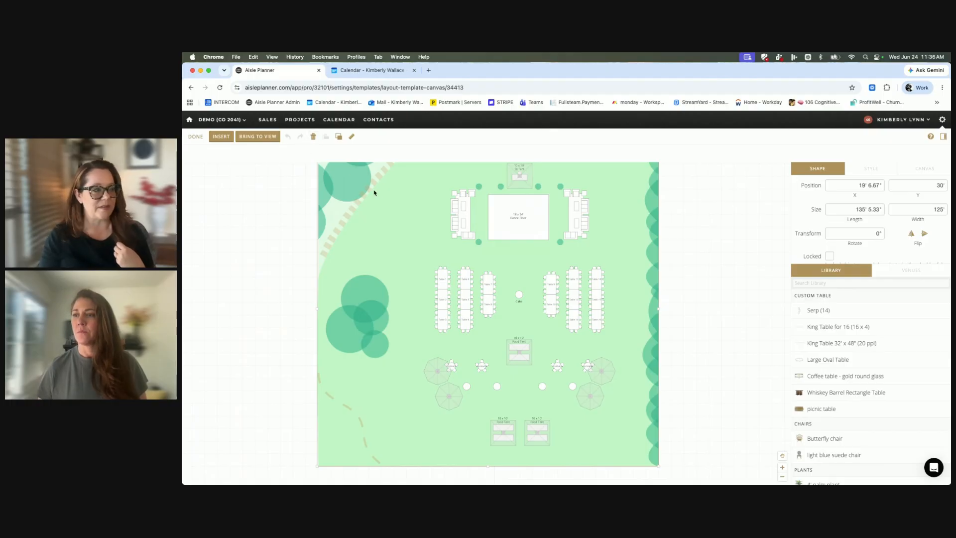
key(Escape)
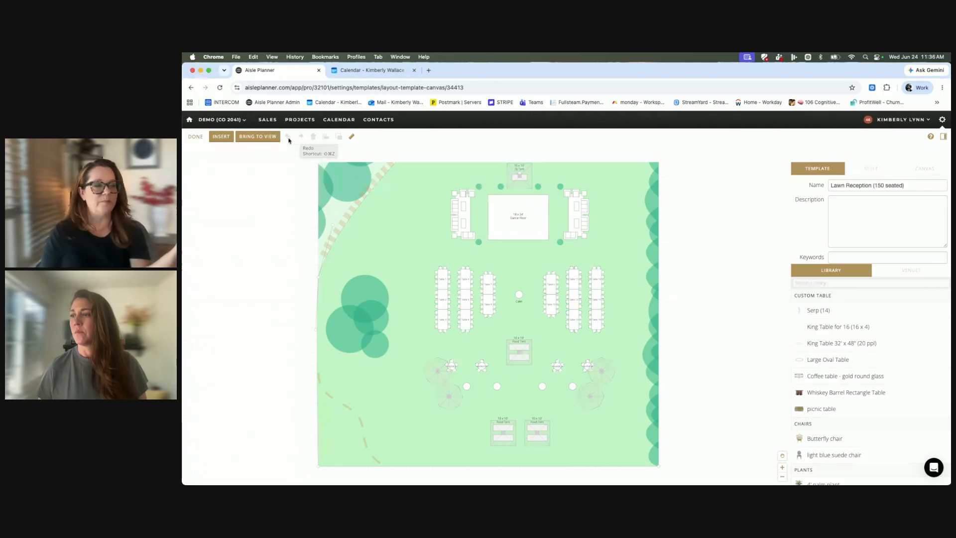
click(516, 228)
key(Delete)
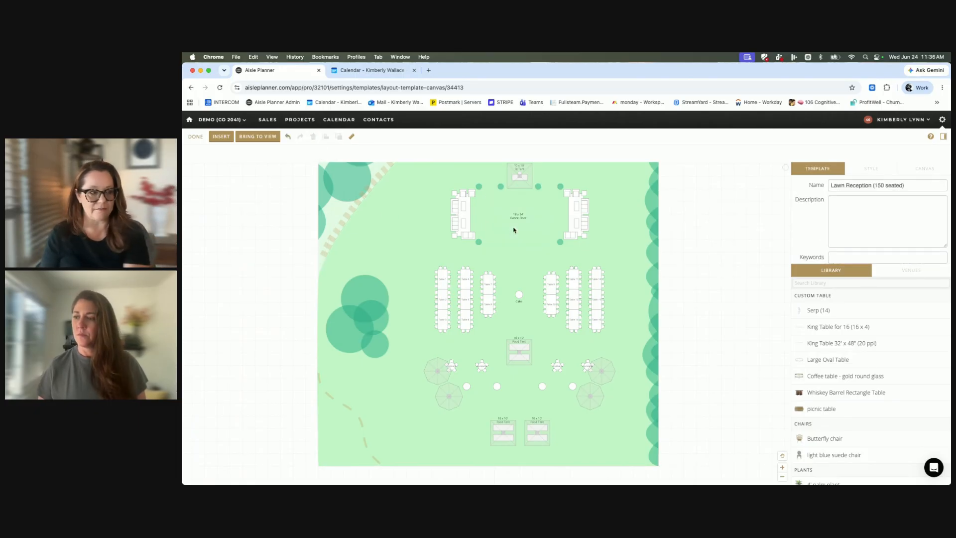
click(288, 137)
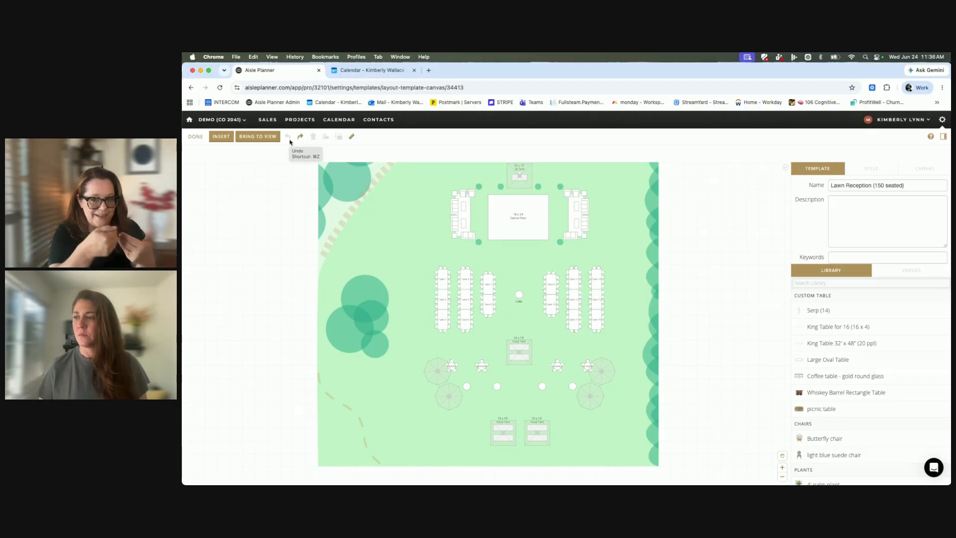
Select the dance floor and the lawn in turn, and try the measuring tool between the striped path and the tree cluster.
click(432, 260)
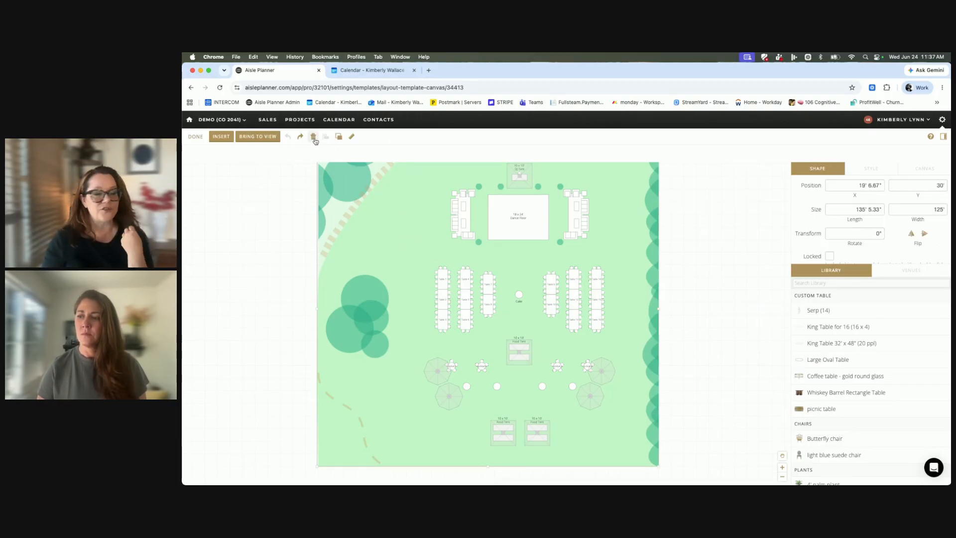
click(529, 210)
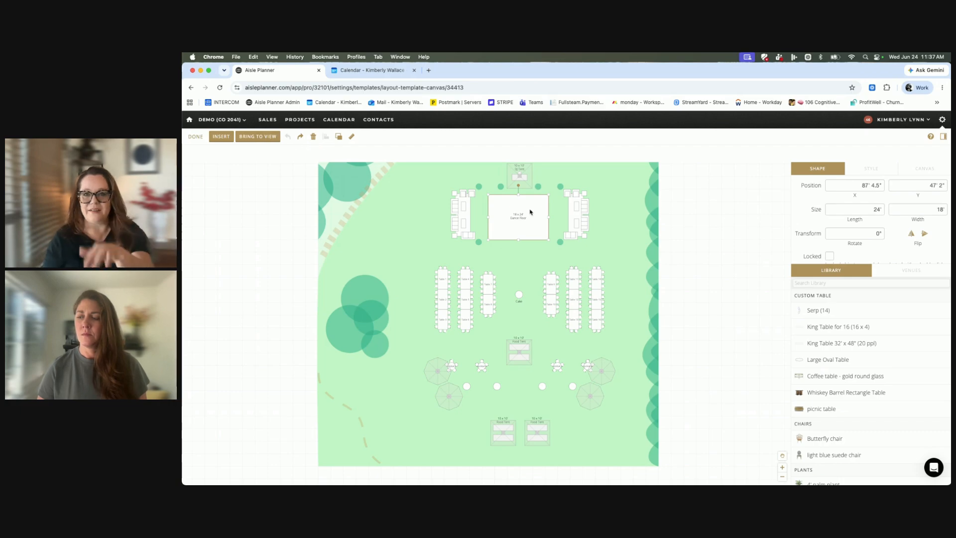
click(418, 250)
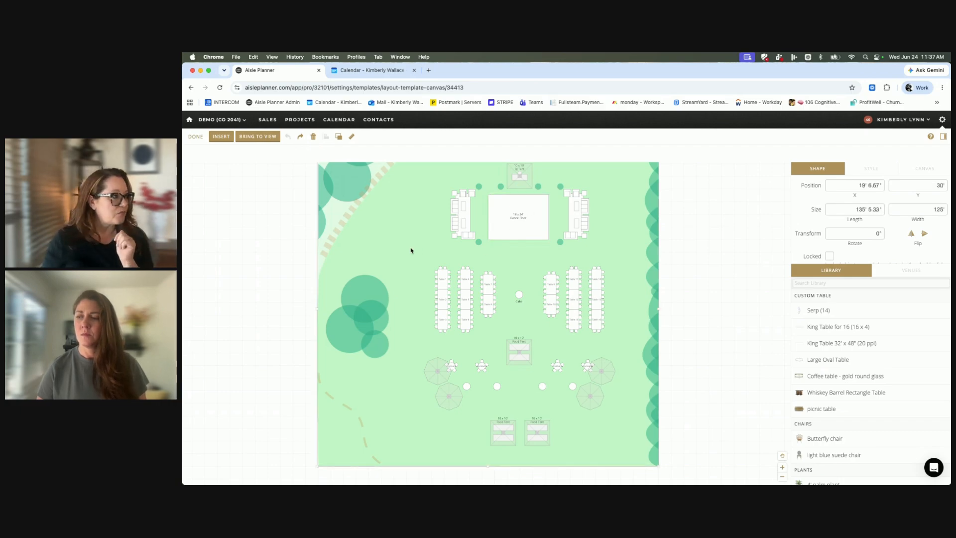
click(352, 136)
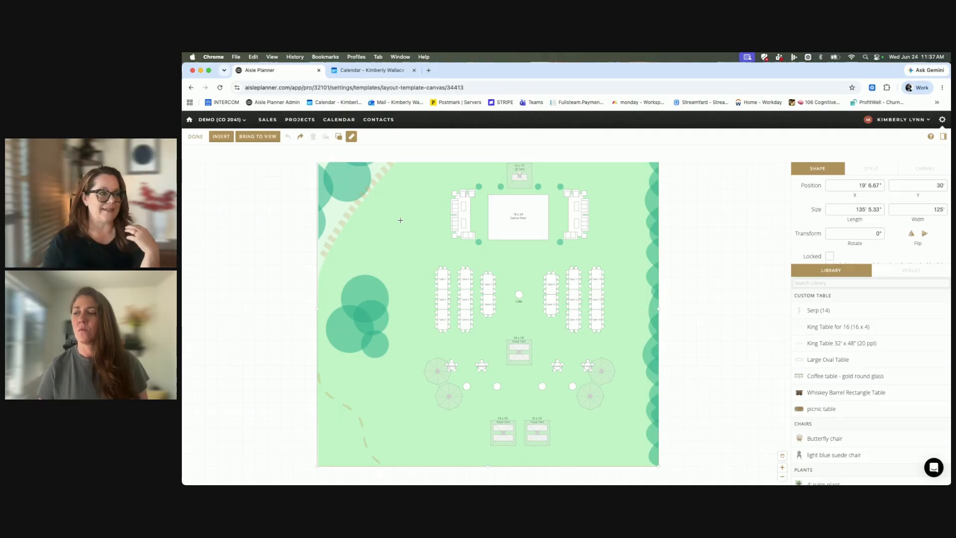
drag(345, 228, 358, 274)
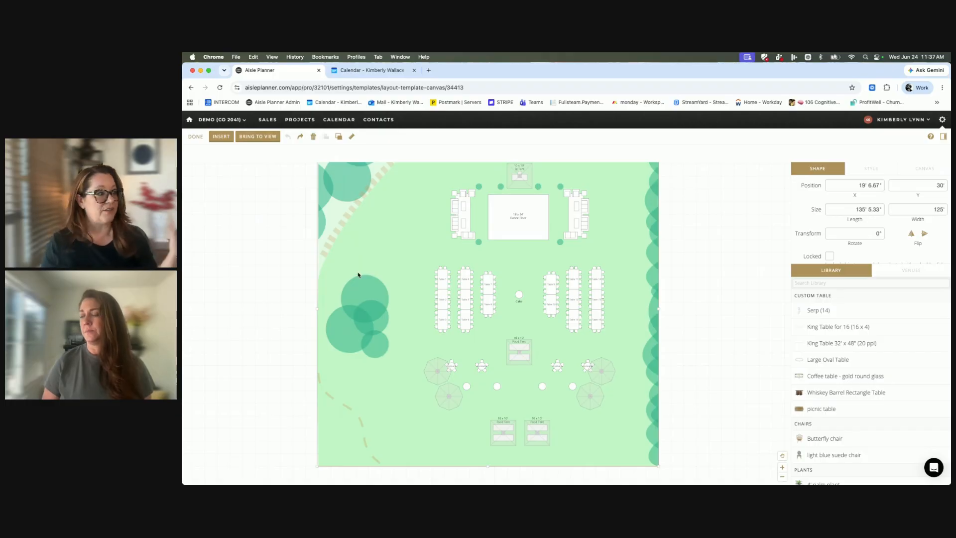
Shift the lawn aside and back to about X 17' 4", Y 33' 2", and try to send it to the back.
click(340, 138)
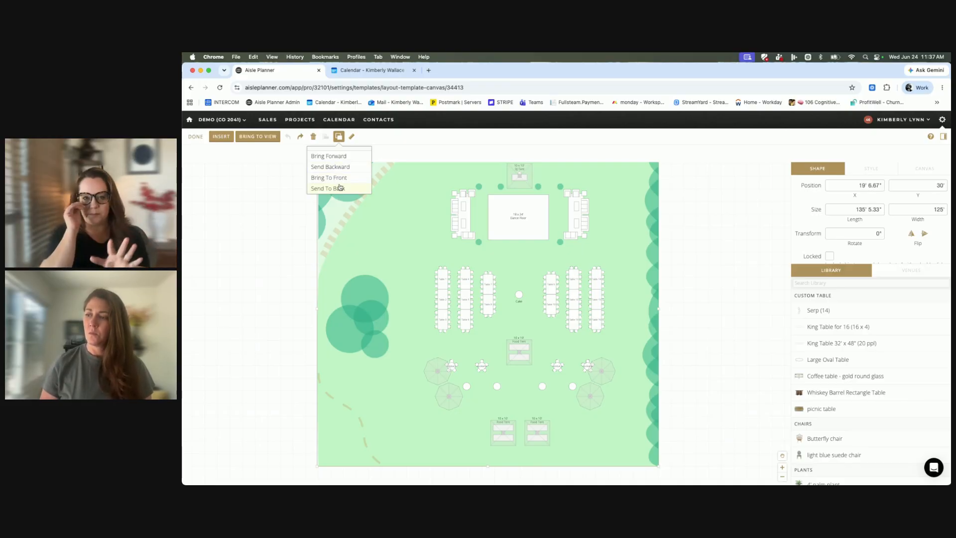
click(371, 239)
drag(371, 239, 245, 260)
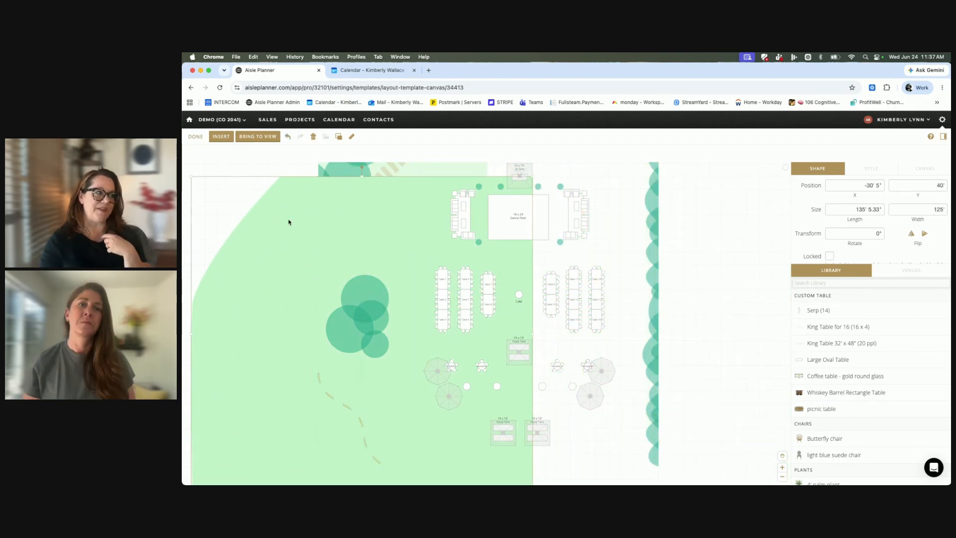
drag(278, 286, 402, 267)
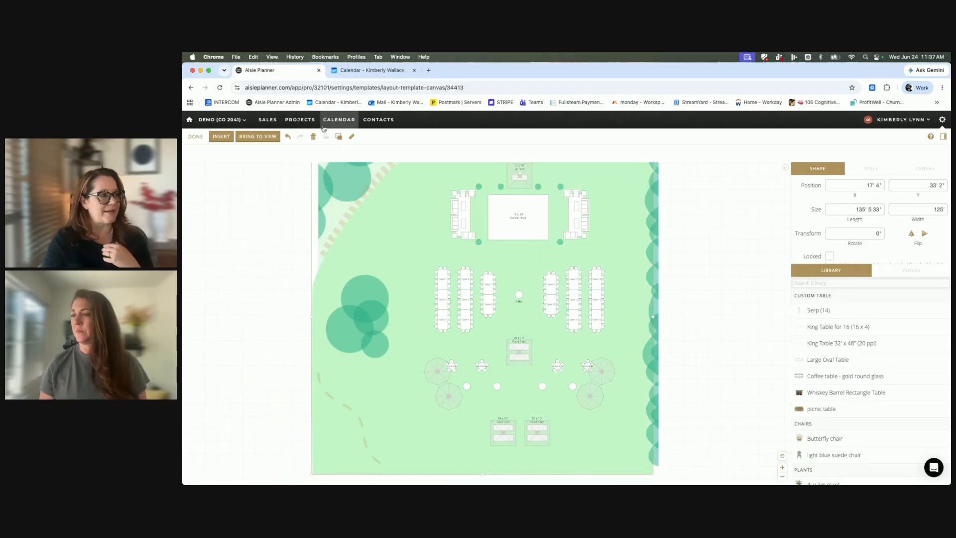
click(340, 137)
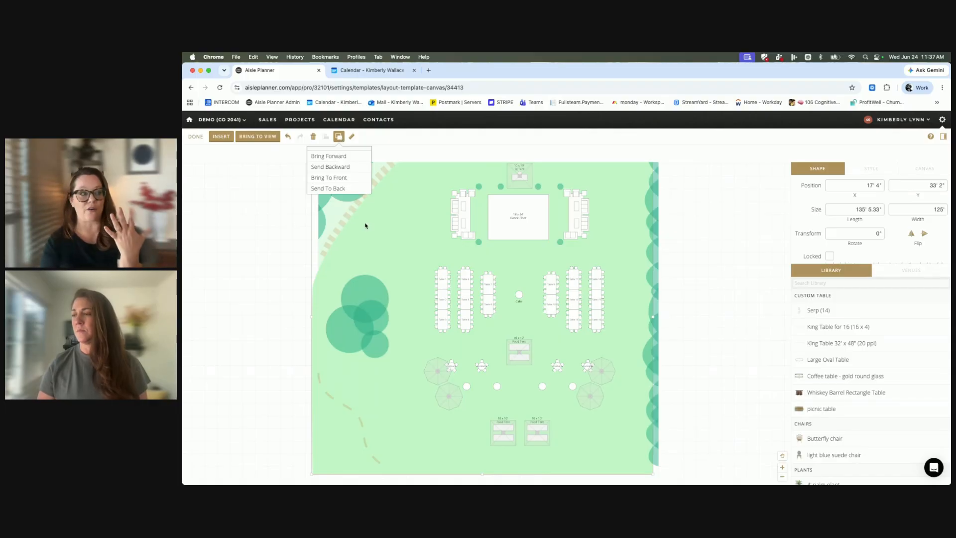
click(317, 191)
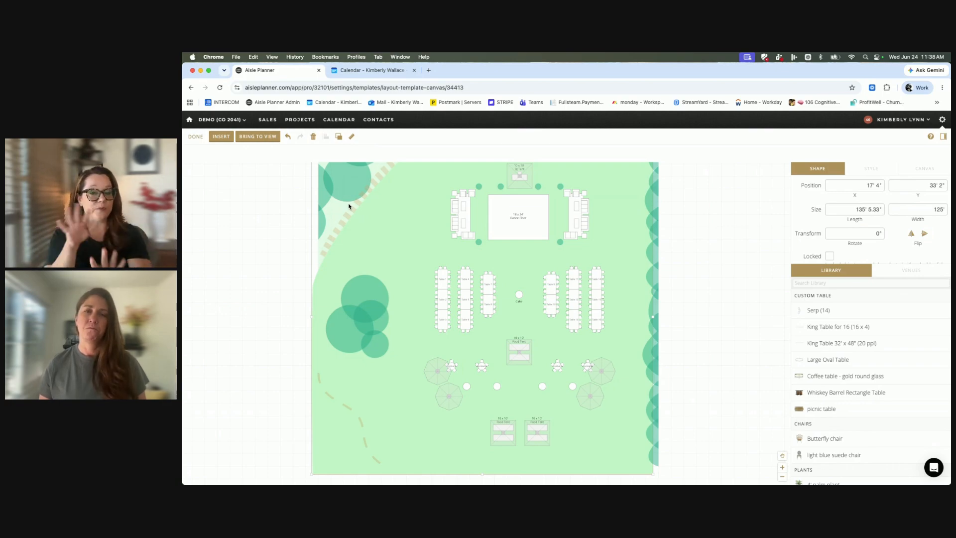
Move the lawn aside to about X -31' 6", send it to the back, and return it to about X 18' 11", Y 31' 2".
drag(378, 222, 260, 215)
click(339, 137)
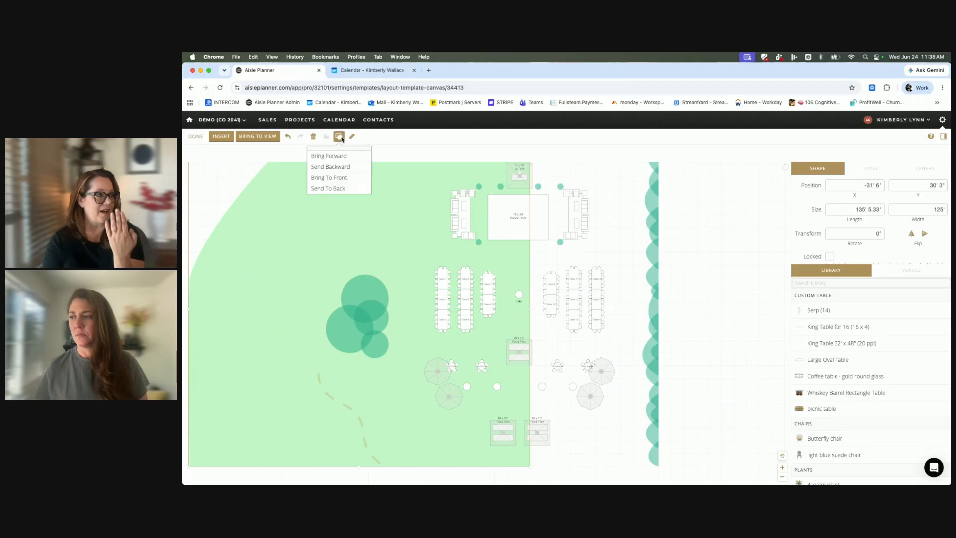
click(335, 190)
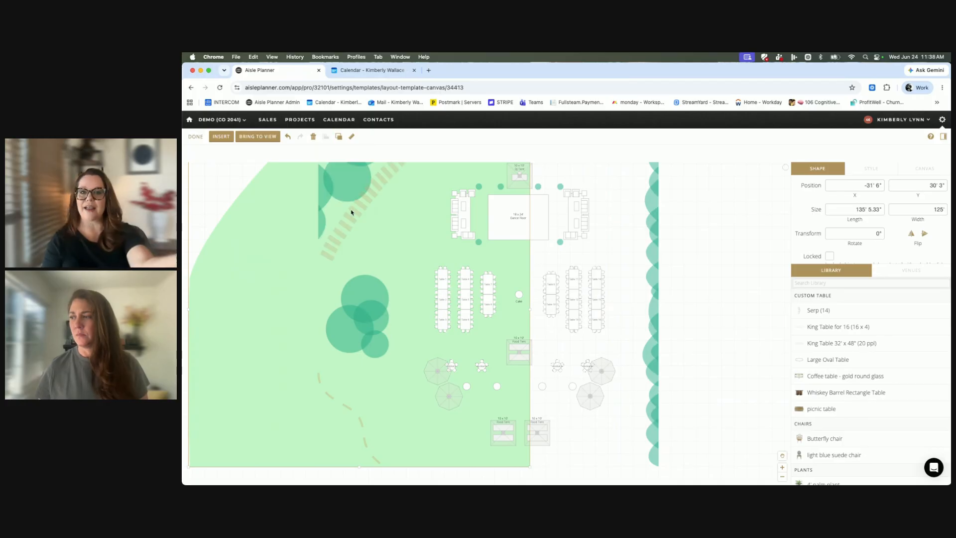
drag(261, 209, 389, 215)
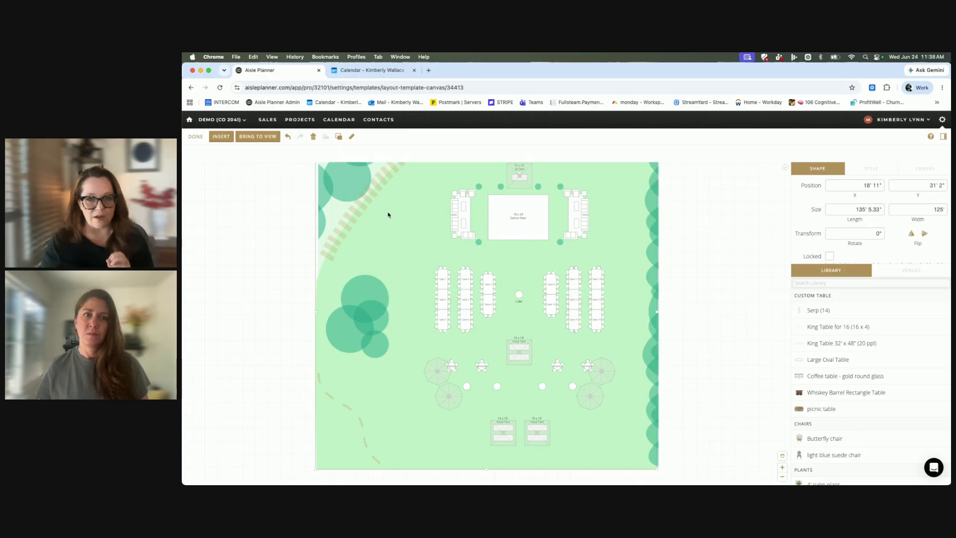
Look over the lower part of the lawn layout and finish editing the template.
scroll(389, 214, down, 3)
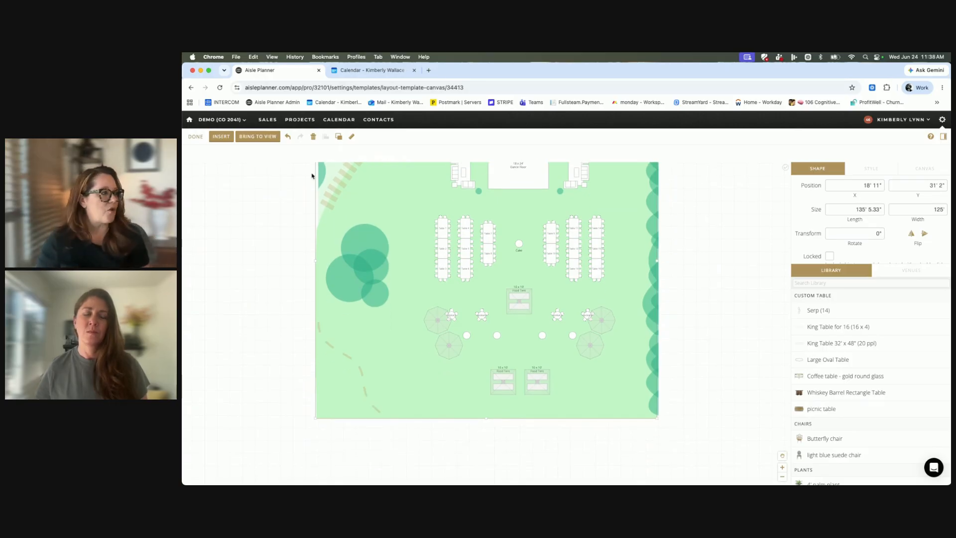
drag(351, 223, 351, 223)
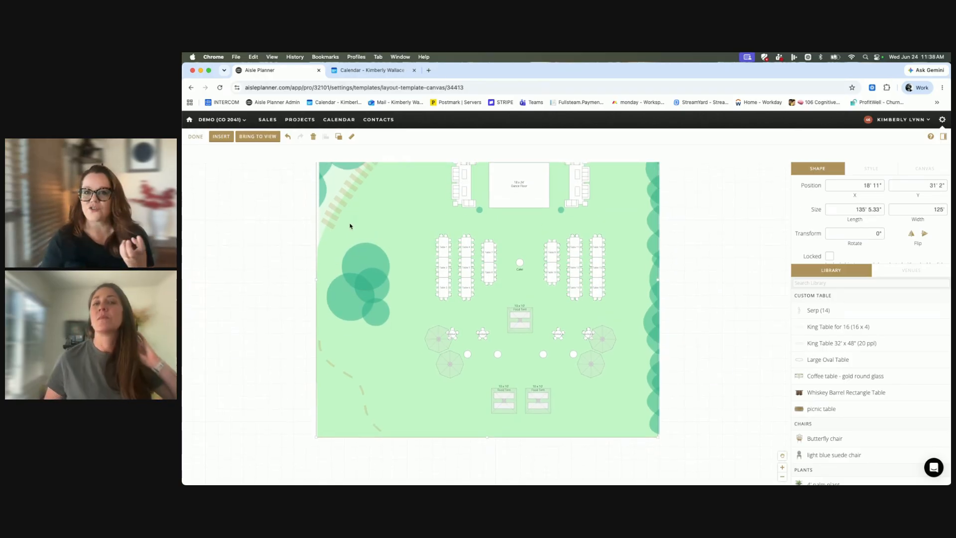
scroll(353, 224, left, 1)
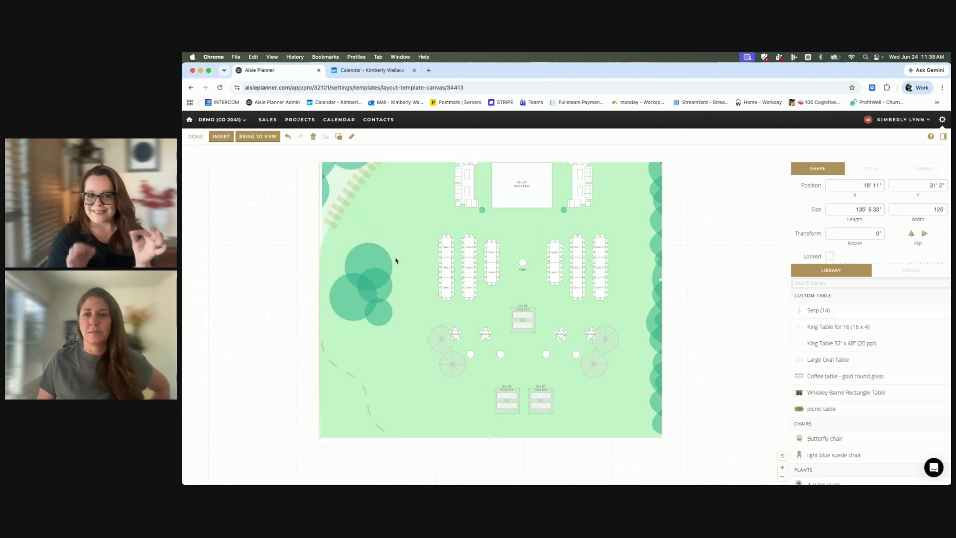
drag(604, 251, 600, 241)
click(195, 137)
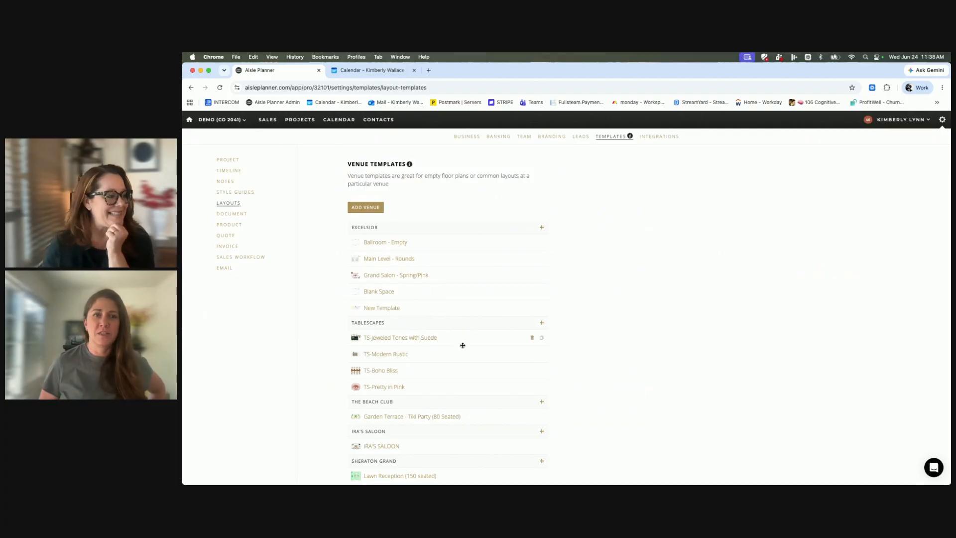
Look through the venue templates grouped by venue and the custom tables at the start of the Object Templates section.
scroll(461, 344, down, 10)
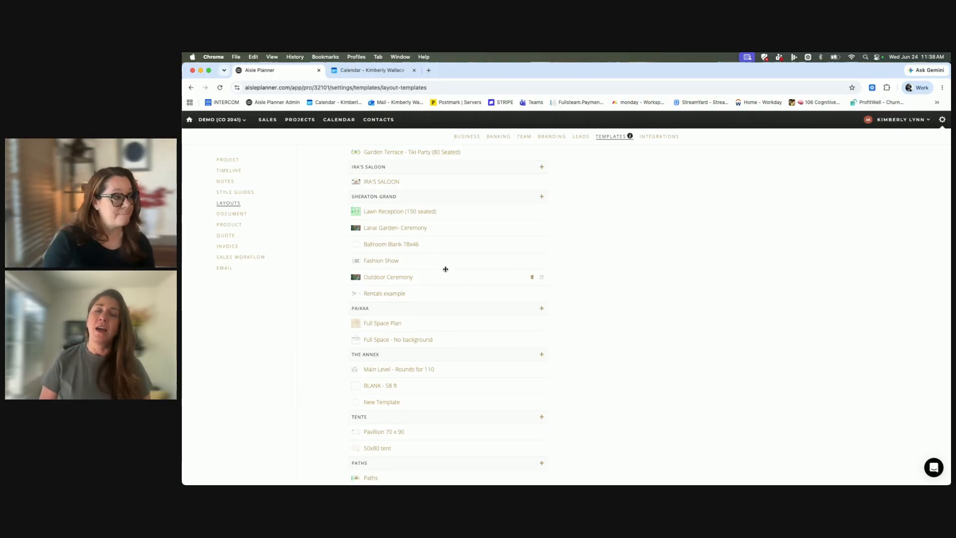
scroll(444, 268, up, 4)
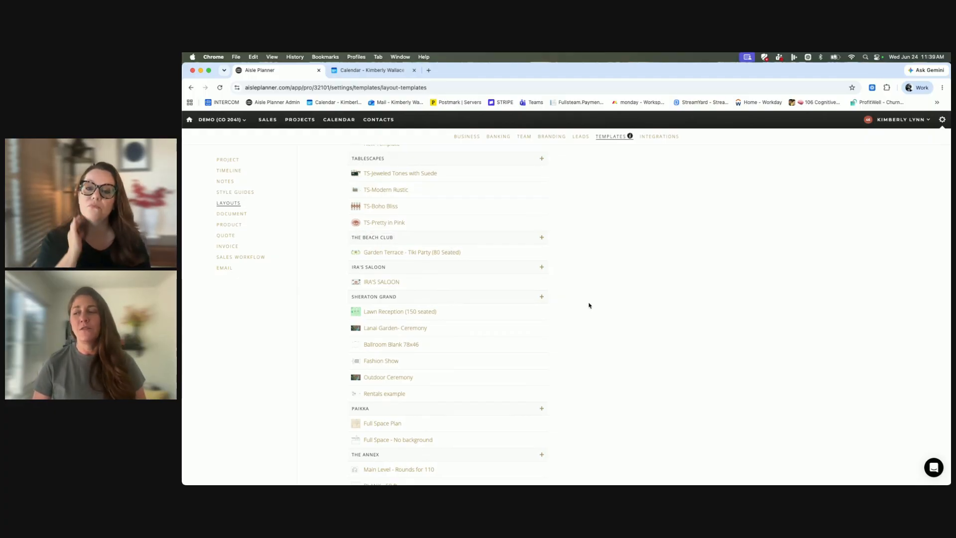
scroll(589, 306, down, 15)
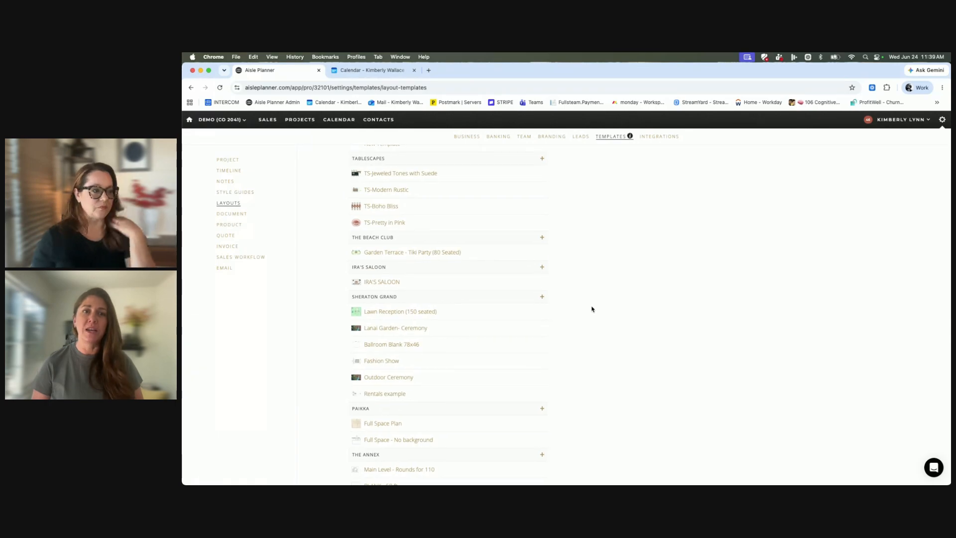
scroll(604, 327, down, 5)
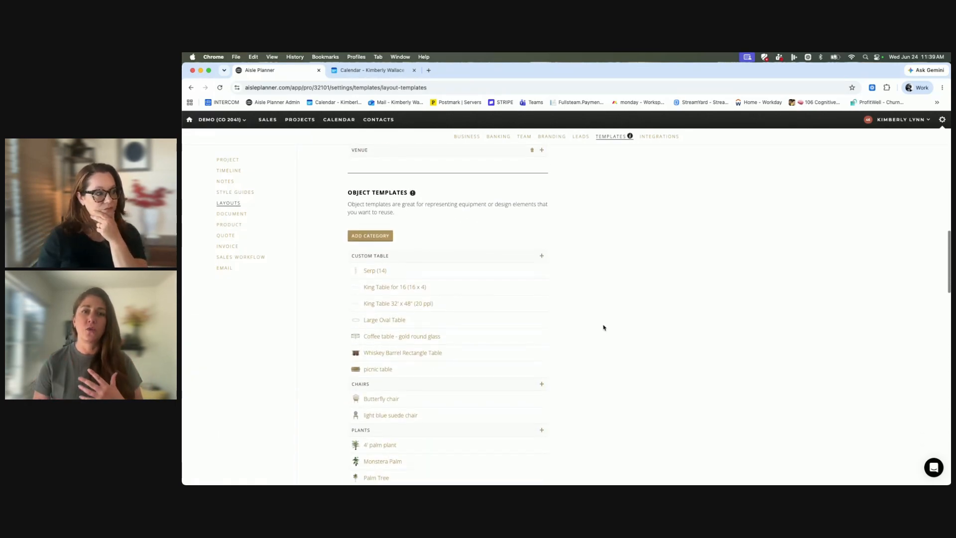
scroll(401, 287, down, 1)
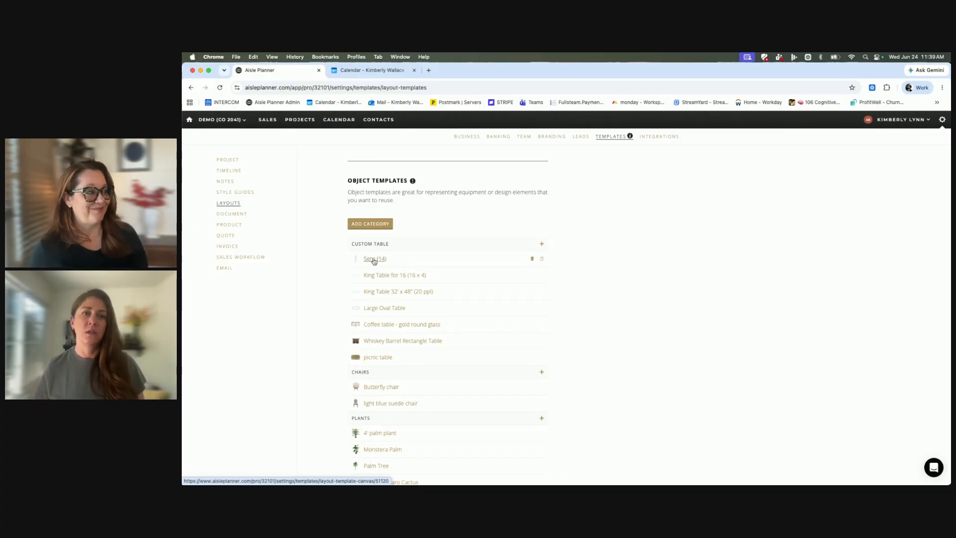
scroll(485, 222, up, 2)
scroll(485, 222, up, 3)
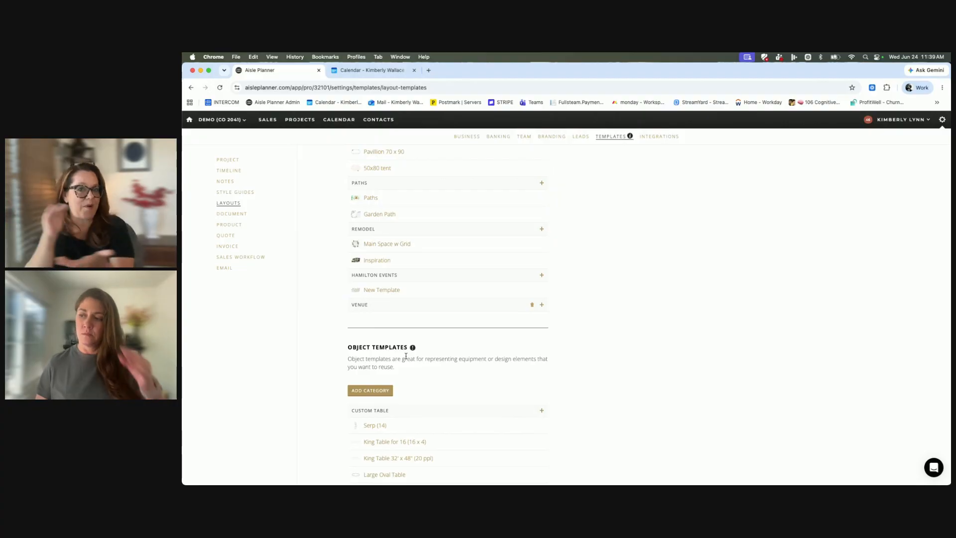
Show the name entry for adding an object template category and dismiss it without saving.
scroll(406, 356, down, 2)
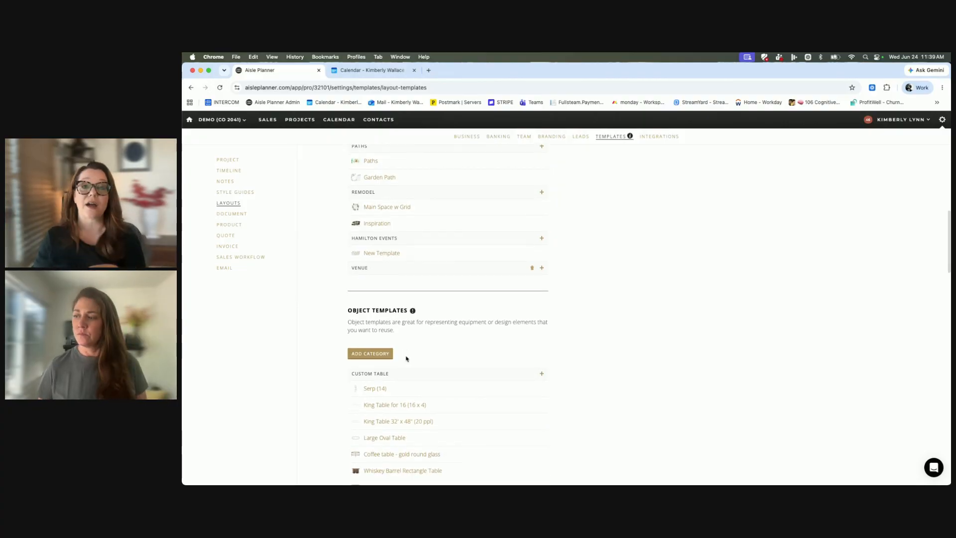
scroll(406, 359, down, 3)
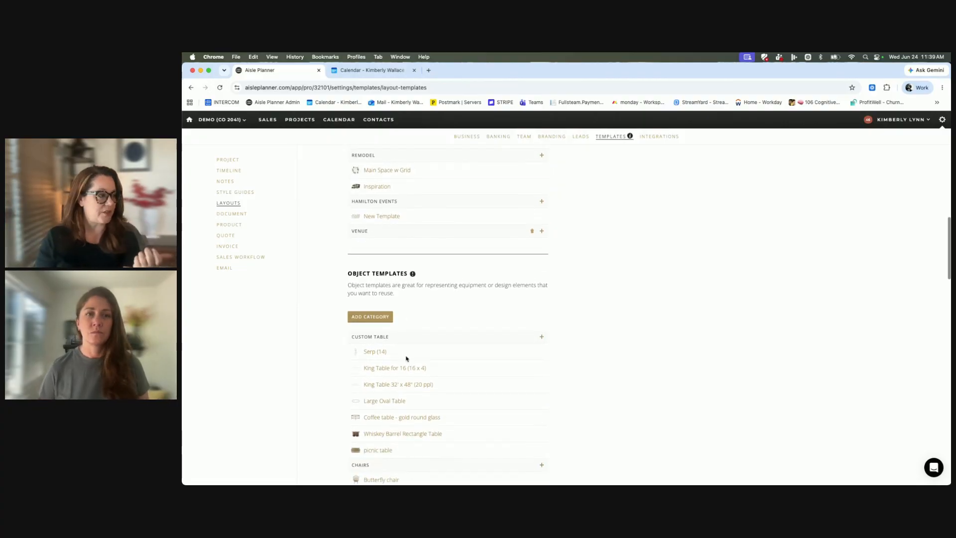
click(377, 301)
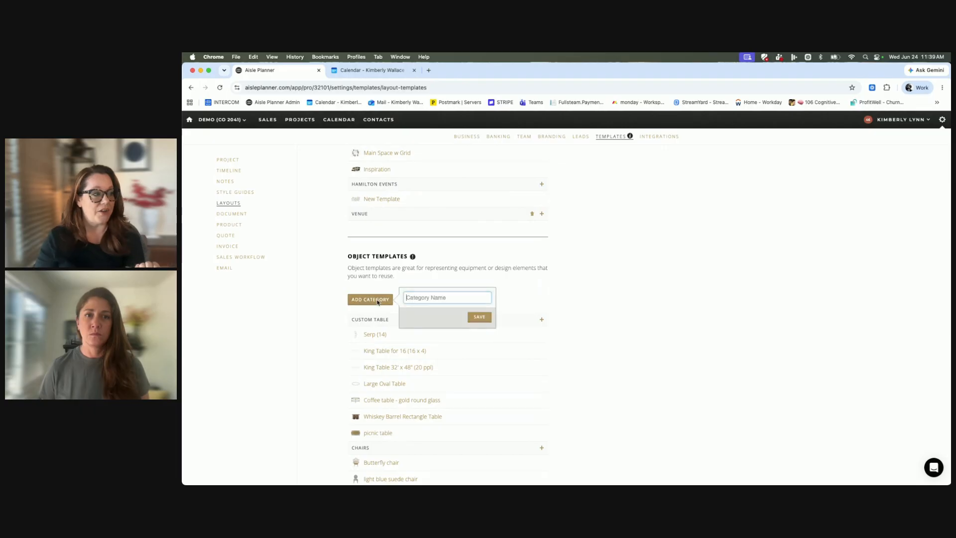
click(597, 292)
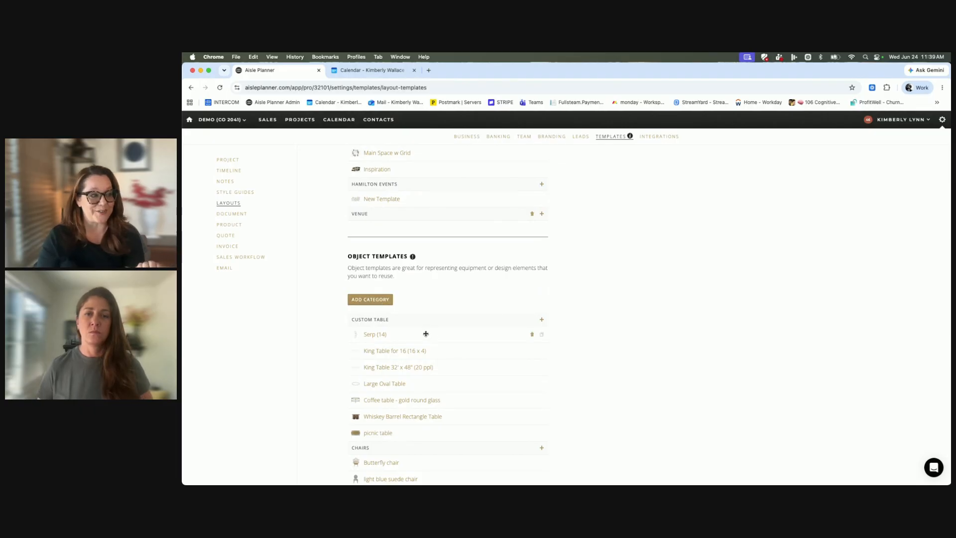
Browse the object templates from custom tables and chairs through plants, soft seating and area rugs.
scroll(416, 321, down, 4)
scroll(416, 321, down, 1)
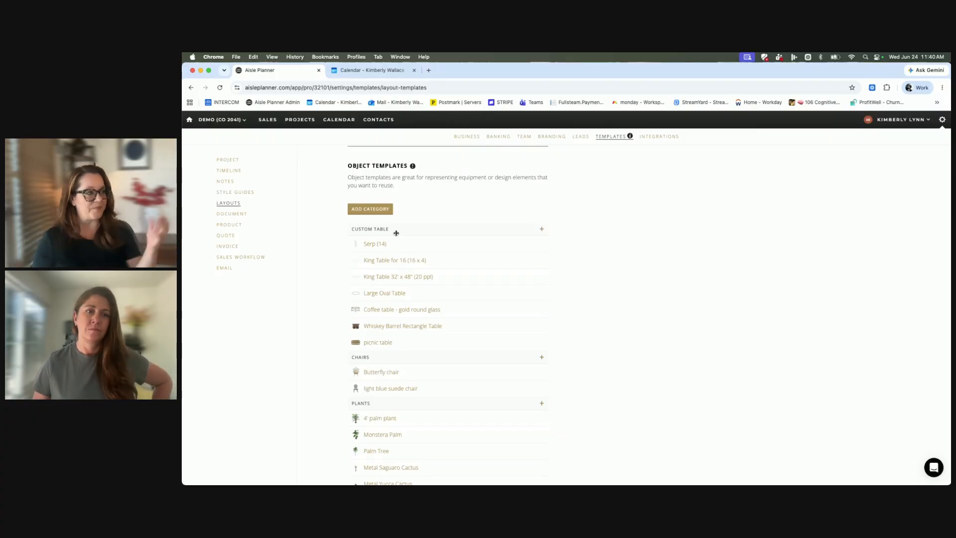
scroll(410, 235, down, 2)
scroll(409, 236, down, 1)
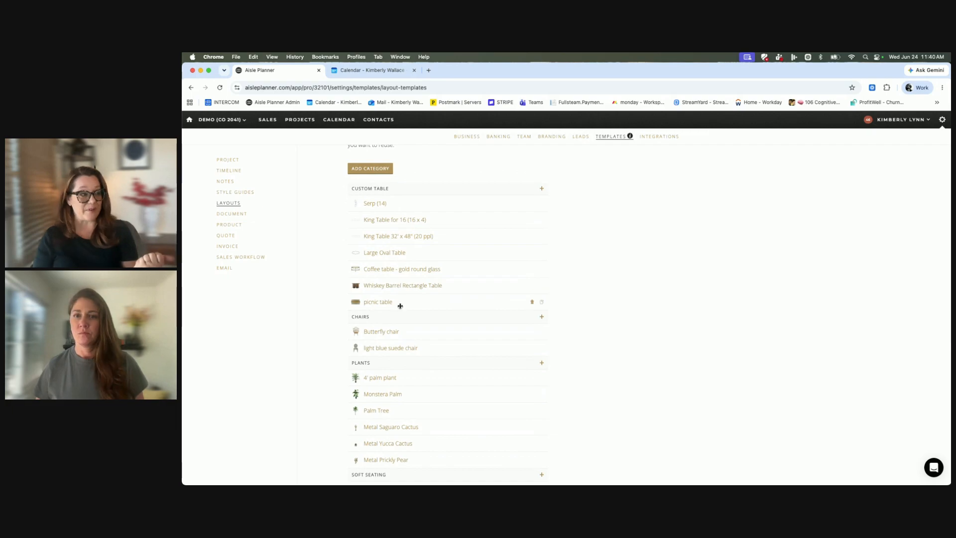
scroll(391, 309, down, 5)
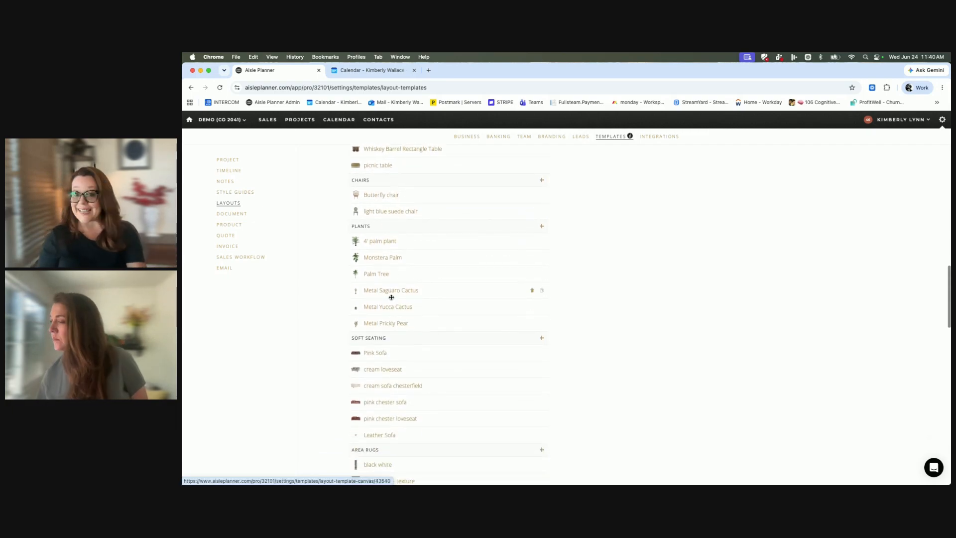
scroll(391, 296, down, 3)
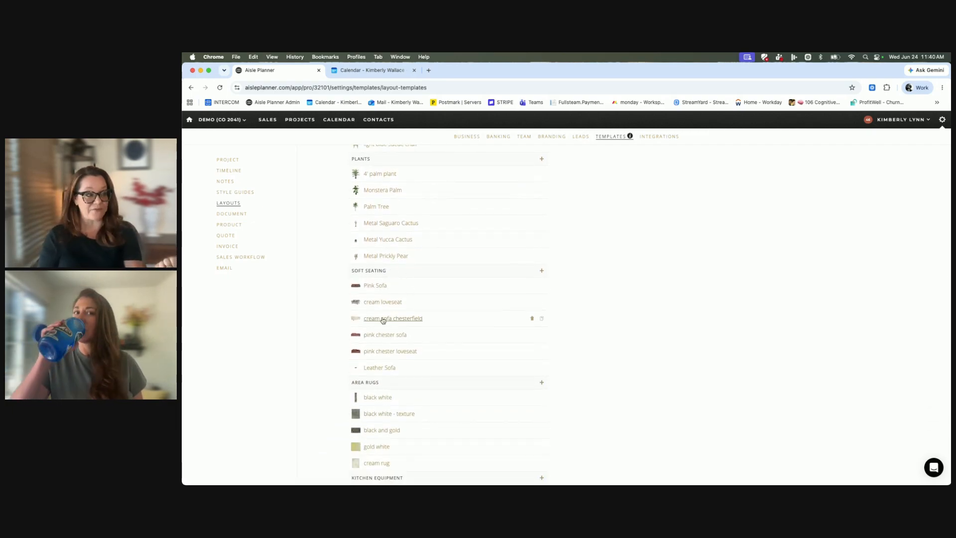
Open the pink chester sofa object template, move the sofa up and left on its canvas, and finish editing.
scroll(381, 318, down, 4)
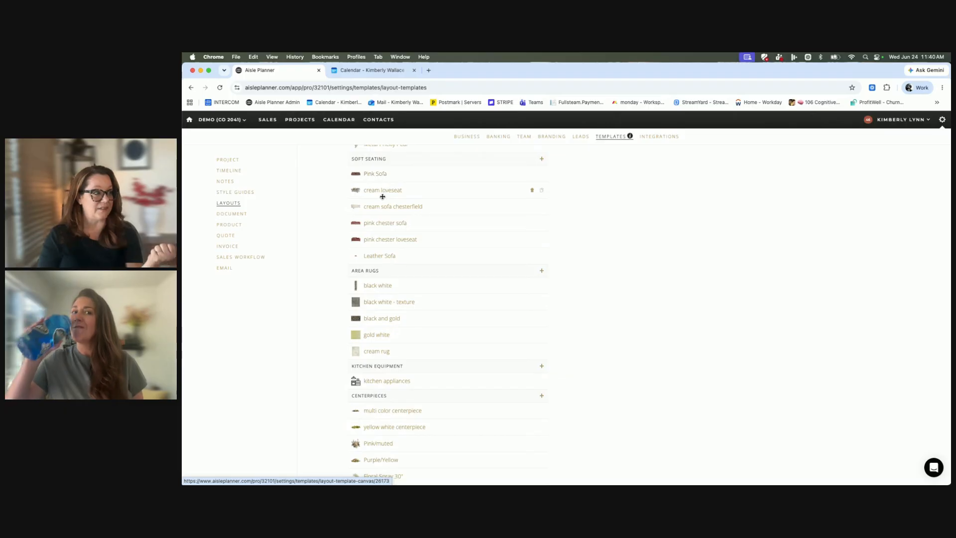
click(384, 224)
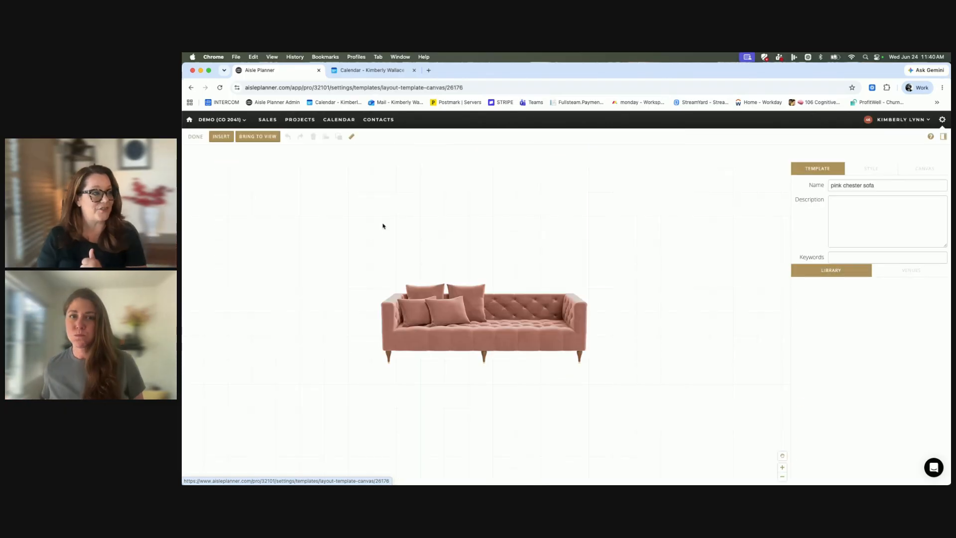
drag(448, 302, 396, 265)
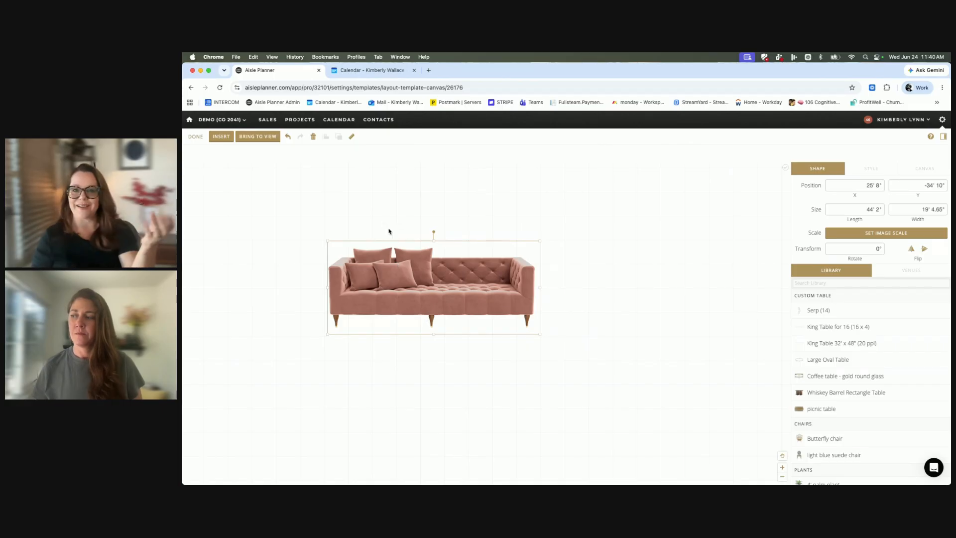
click(195, 143)
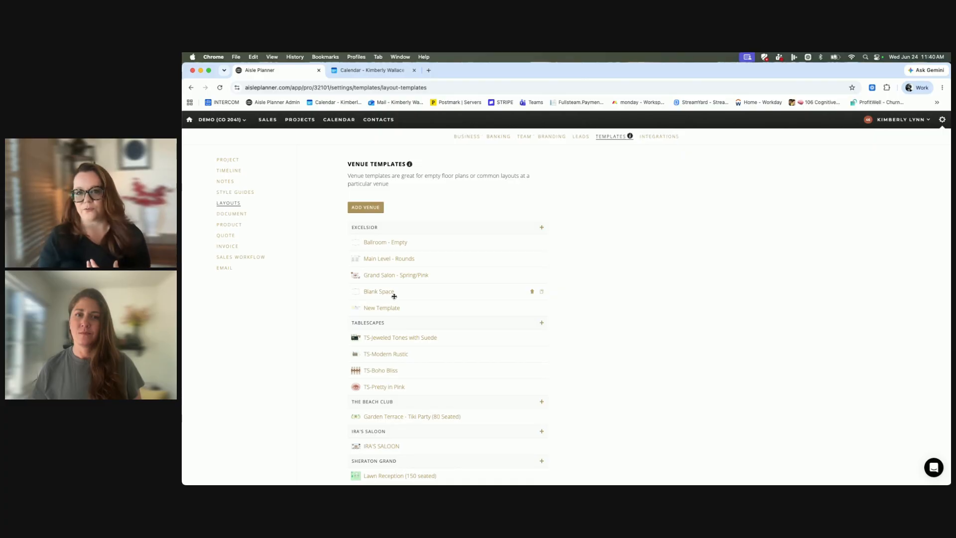
Open the Serp (14) custom table template, select its serpentine tables together to examine their shape settings, and clear the selection.
scroll(394, 296, down, 15)
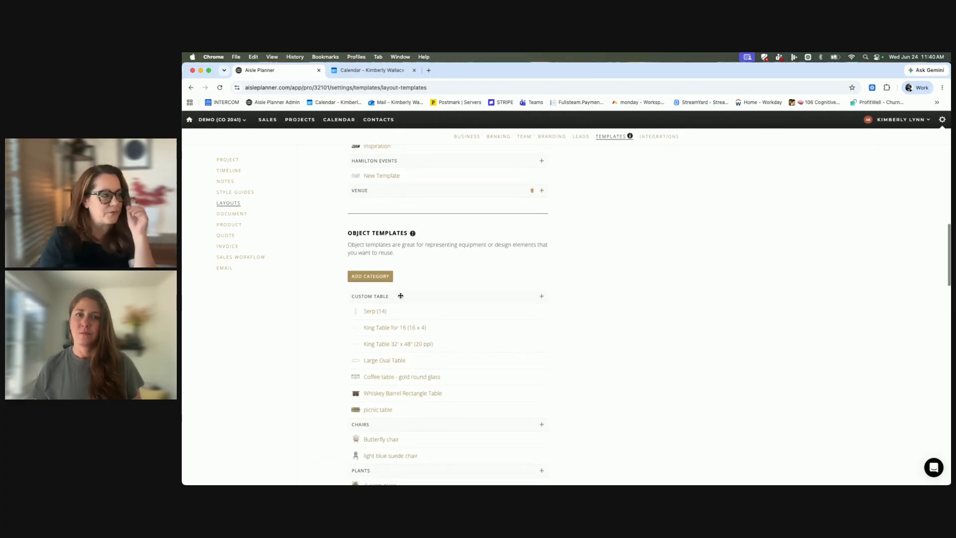
click(369, 311)
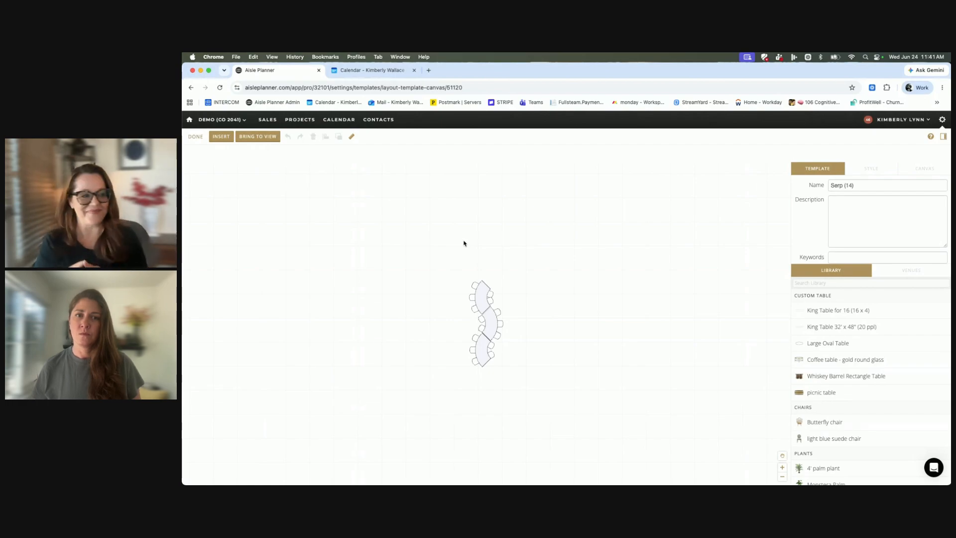
drag(465, 254, 538, 381)
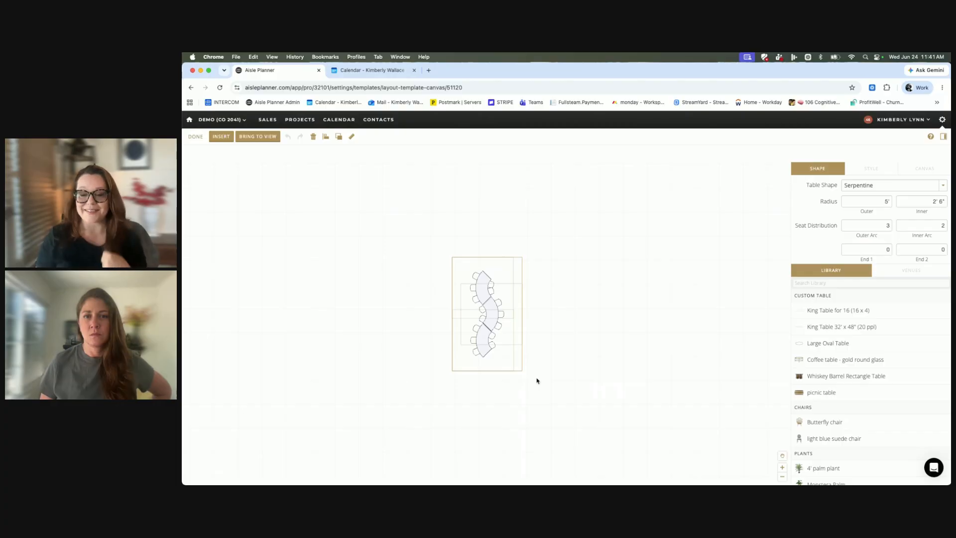
scroll(537, 381, right, 1)
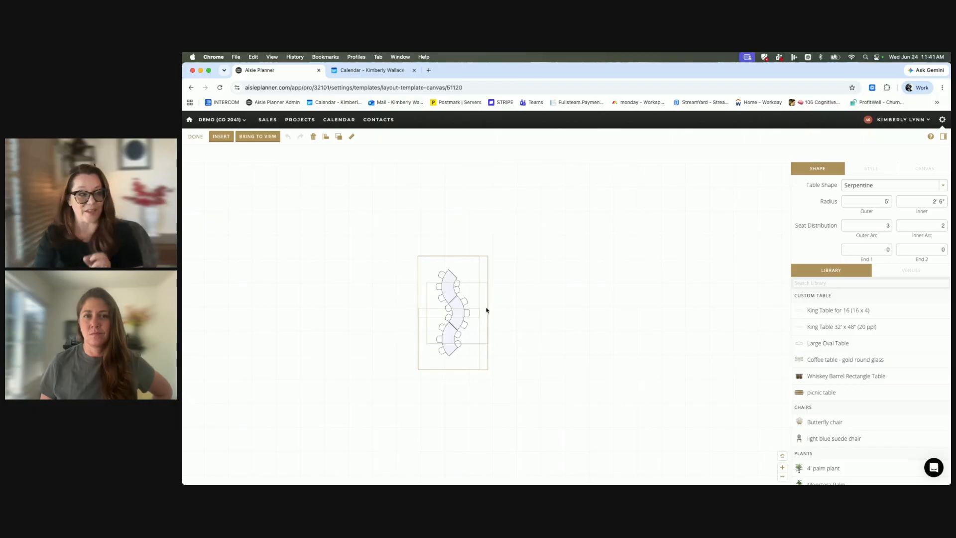
click(594, 306)
click(437, 312)
click(884, 185)
click(620, 250)
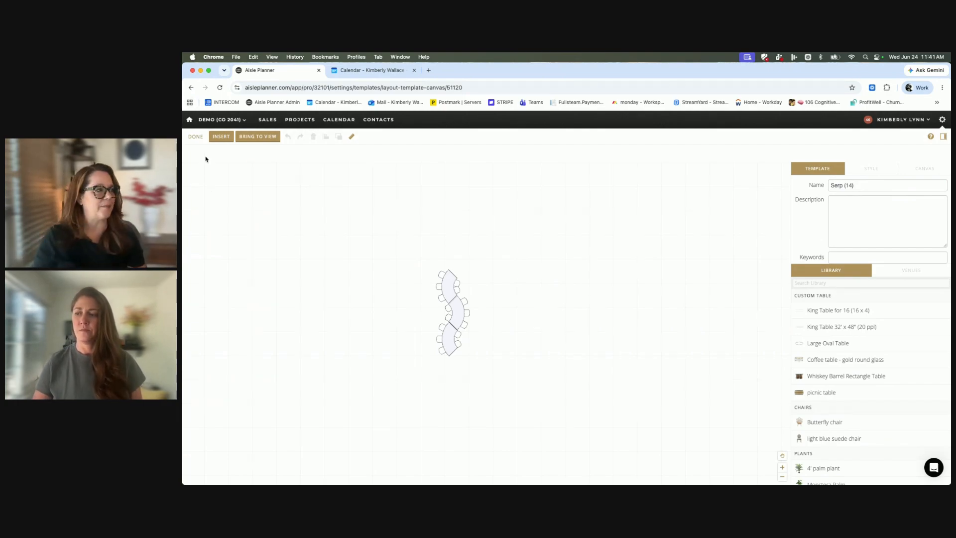
Return to the object templates, look over the categories, and open the King Table for 16 (16 x 4) template.
scroll(519, 331, down, 10)
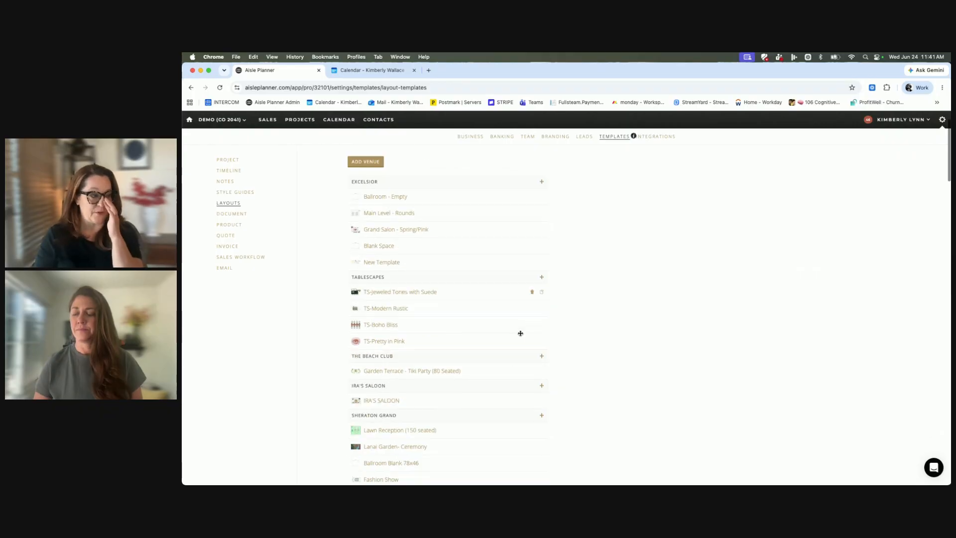
scroll(521, 333, down, 6)
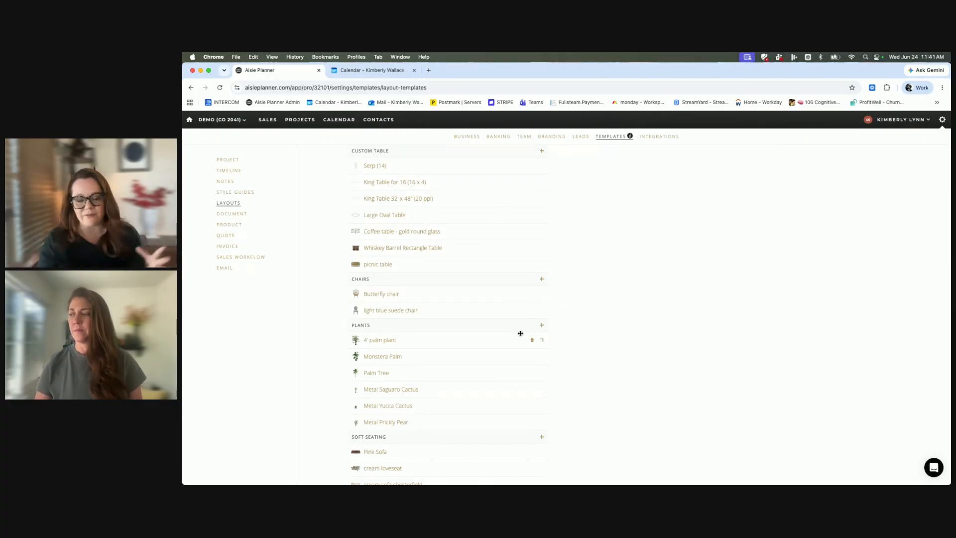
scroll(524, 345, down, 2)
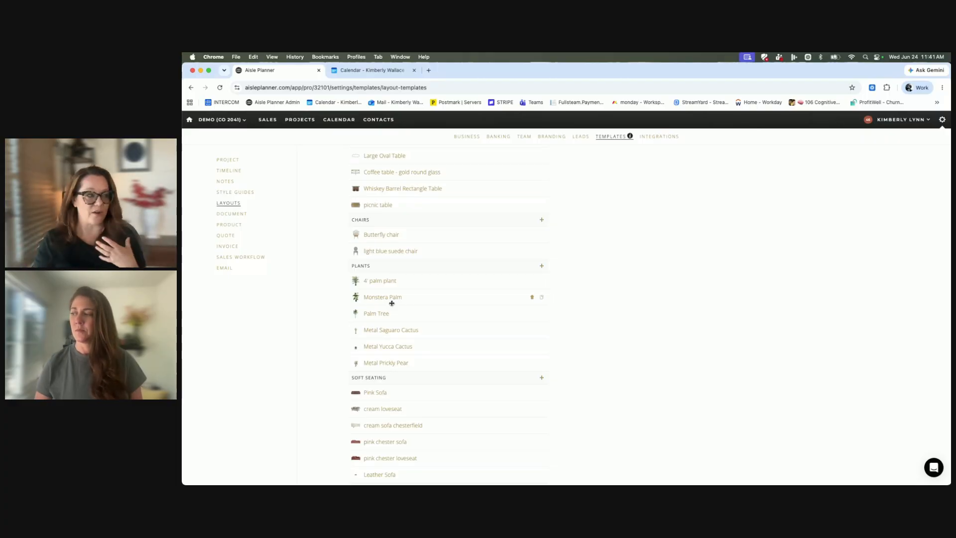
scroll(395, 301, up, 3)
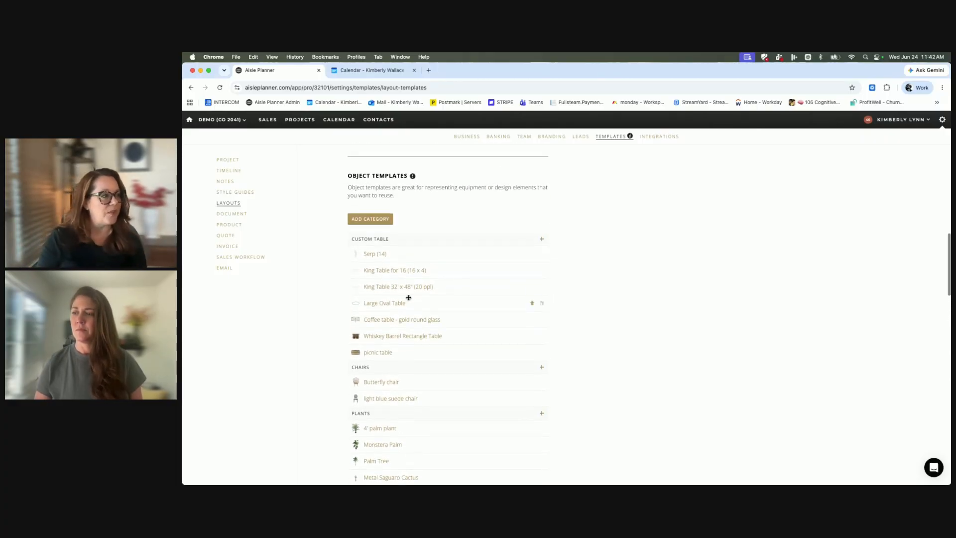
click(405, 271)
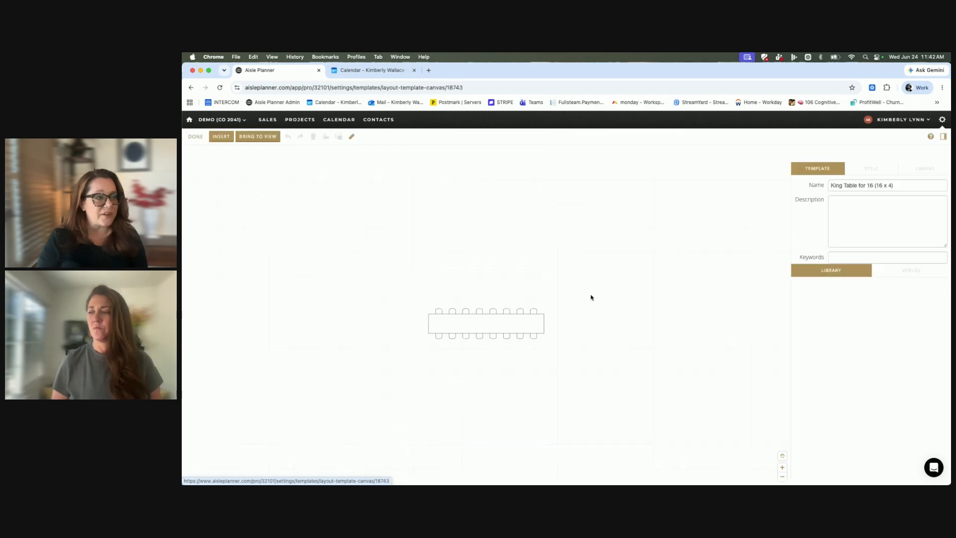
Add an 8' x 30" Long table with chairs from the library to the canvas, up and right of the king table.
scroll(849, 391, down, 10)
scroll(854, 394, down, 10)
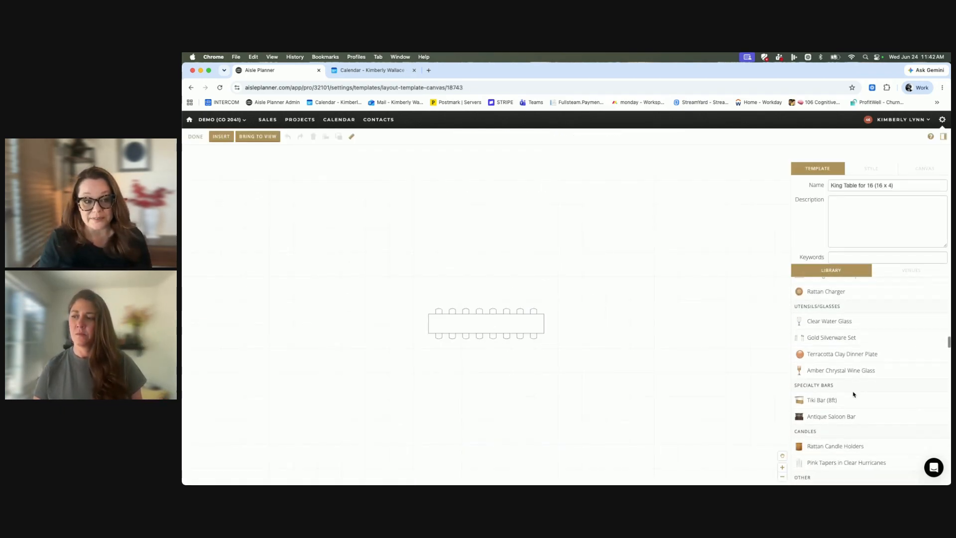
scroll(854, 394, up, 5)
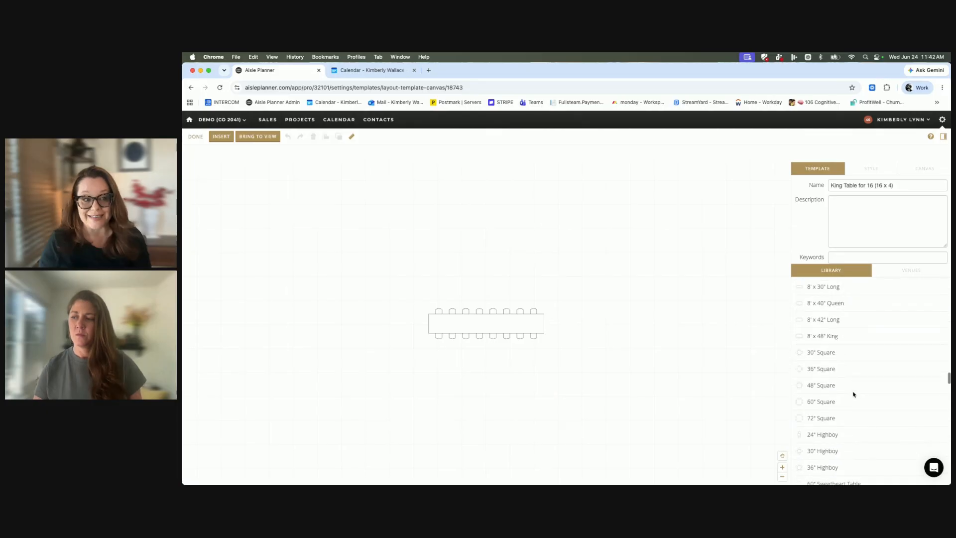
scroll(854, 394, down, 2)
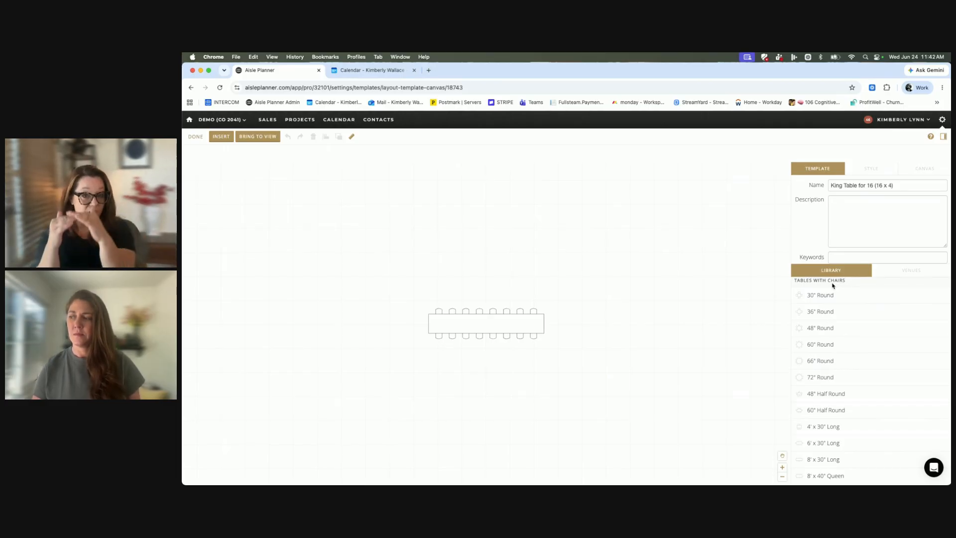
scroll(859, 375, down, 1)
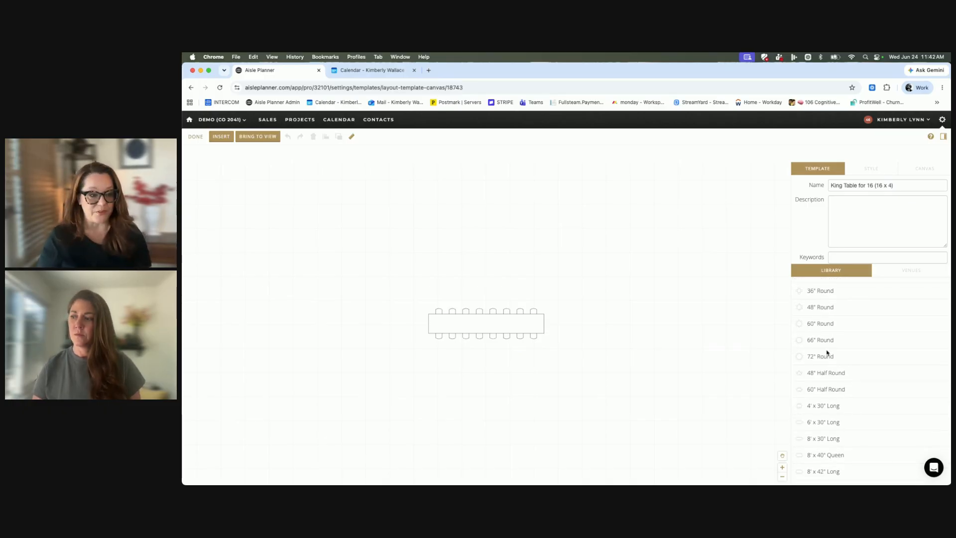
drag(818, 439, 627, 288)
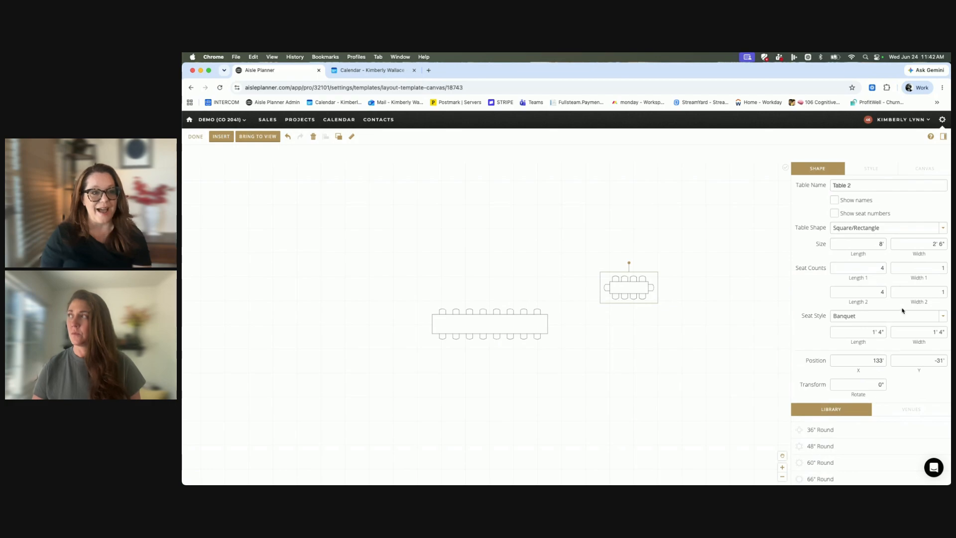
Set the new table's length to 24', with 10 seats on each long side and 2 seats at each end.
click(881, 244)
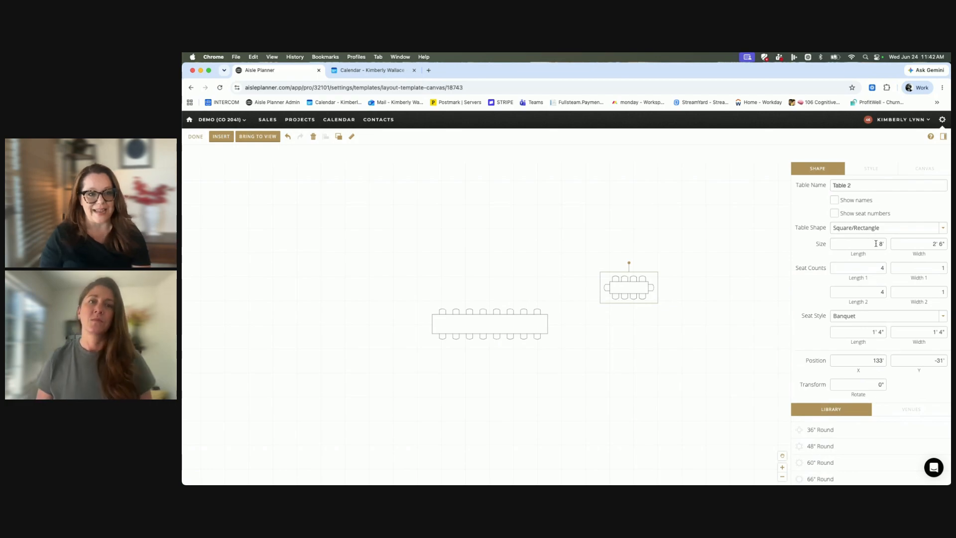
text(24)
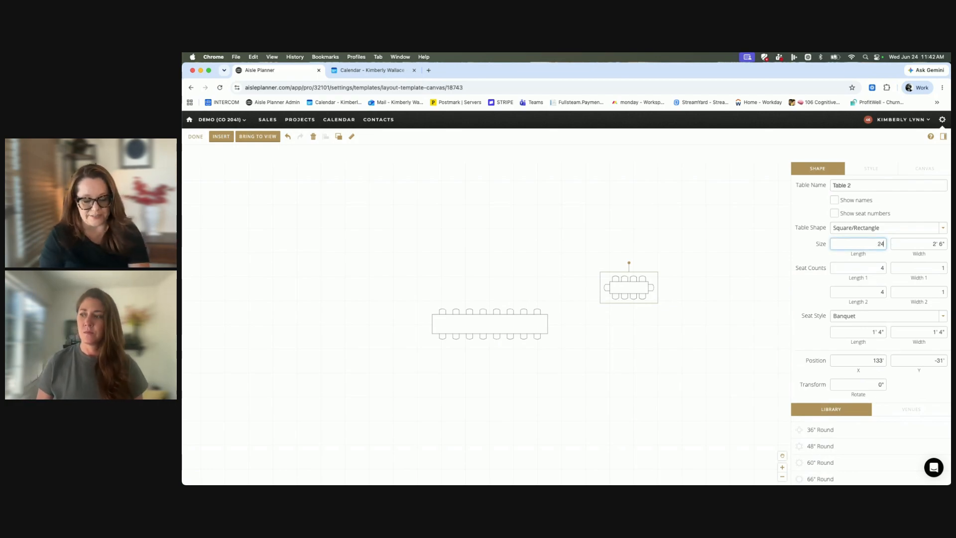
key(Return)
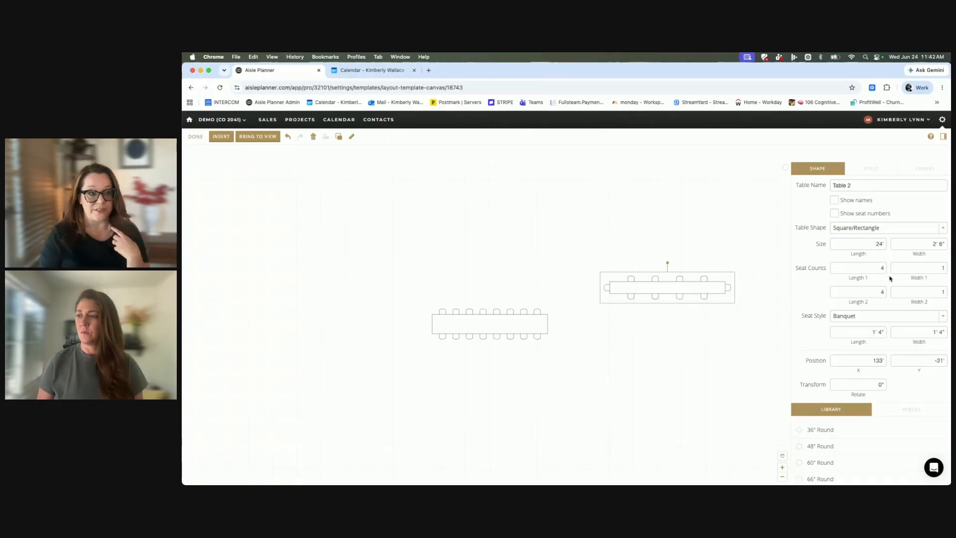
click(879, 271)
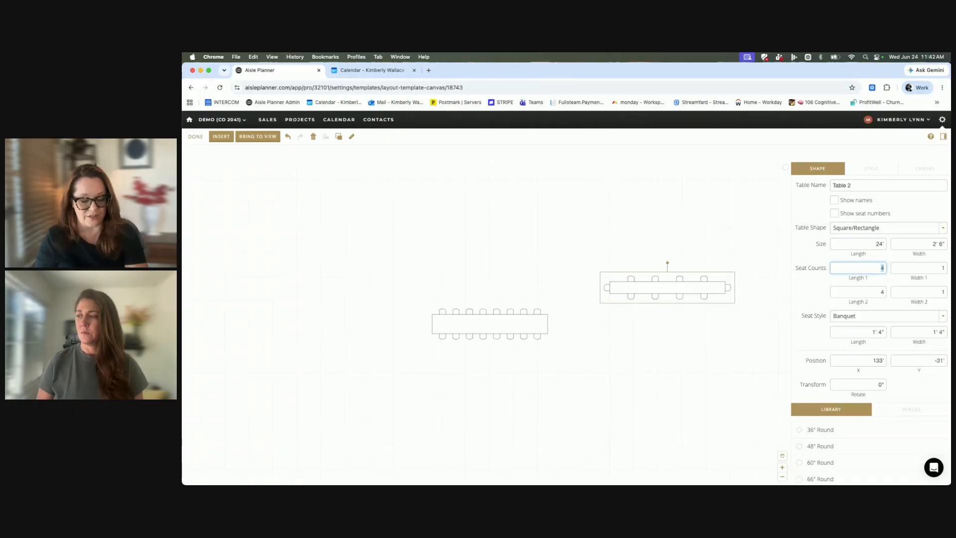
click(882, 292)
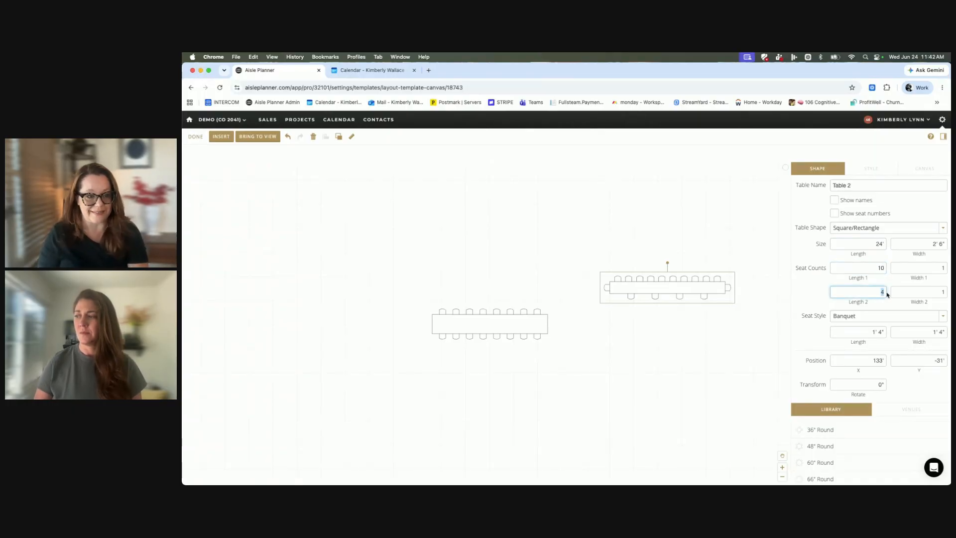
text(10)
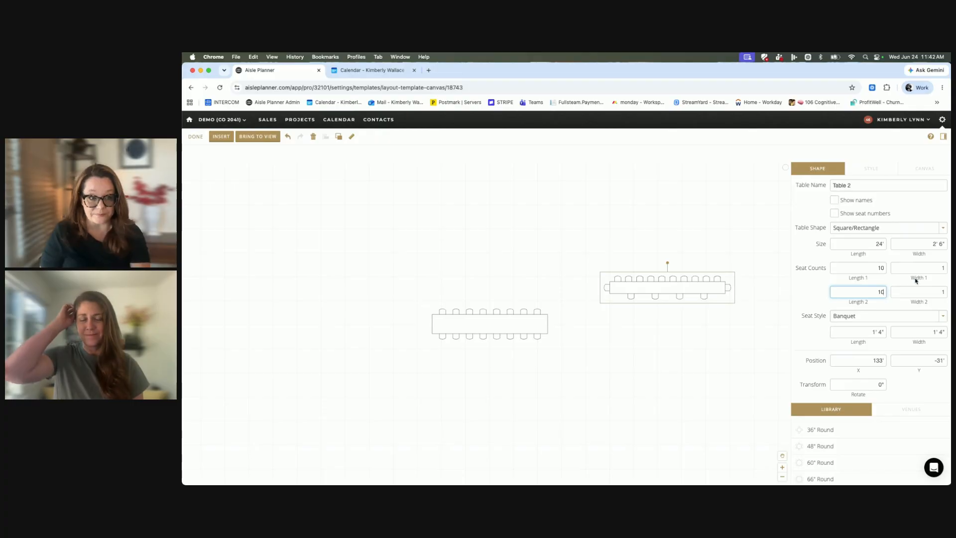
click(944, 268)
text(2)
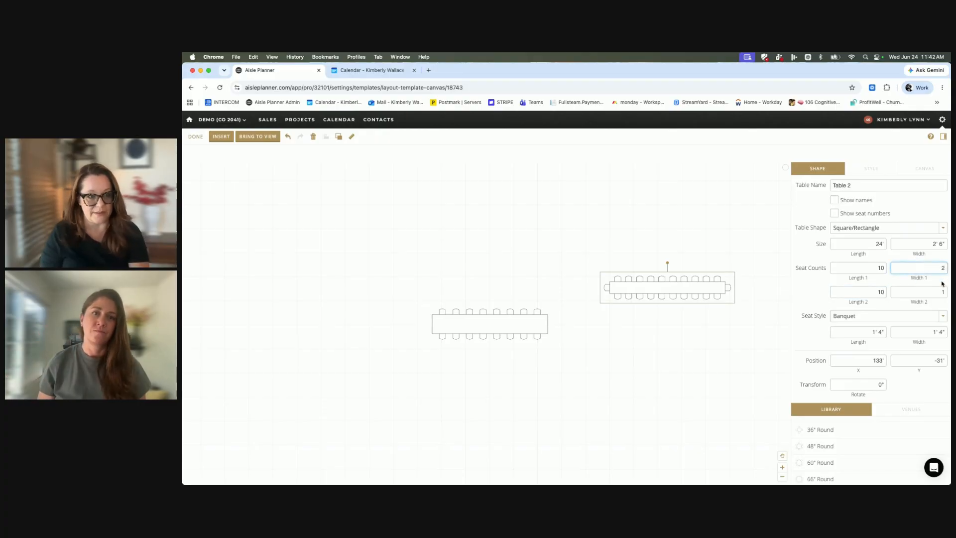
click(944, 292)
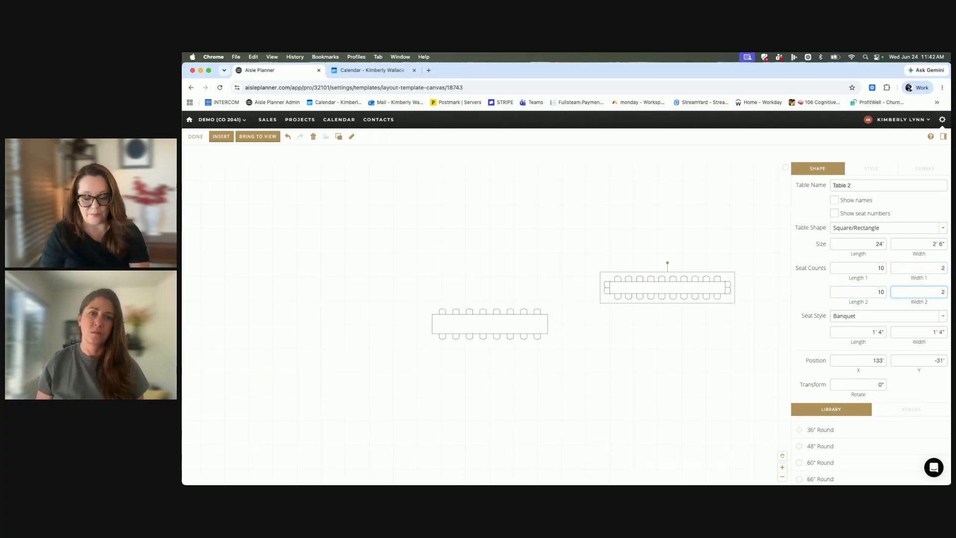
Move the 24' table farther up and left to about X 119' 1", Y -44' 3", and finish editing the template.
drag(690, 286, 623, 221)
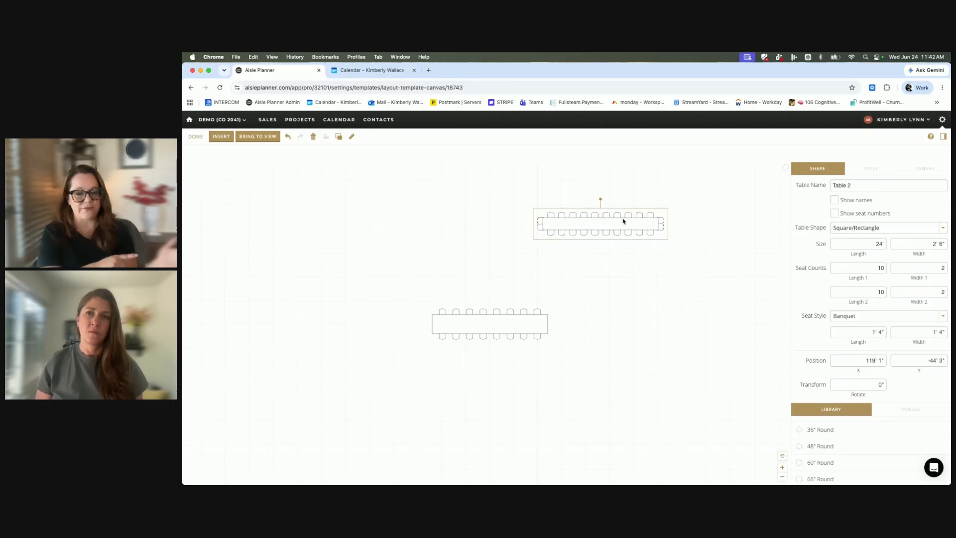
drag(578, 199, 573, 197)
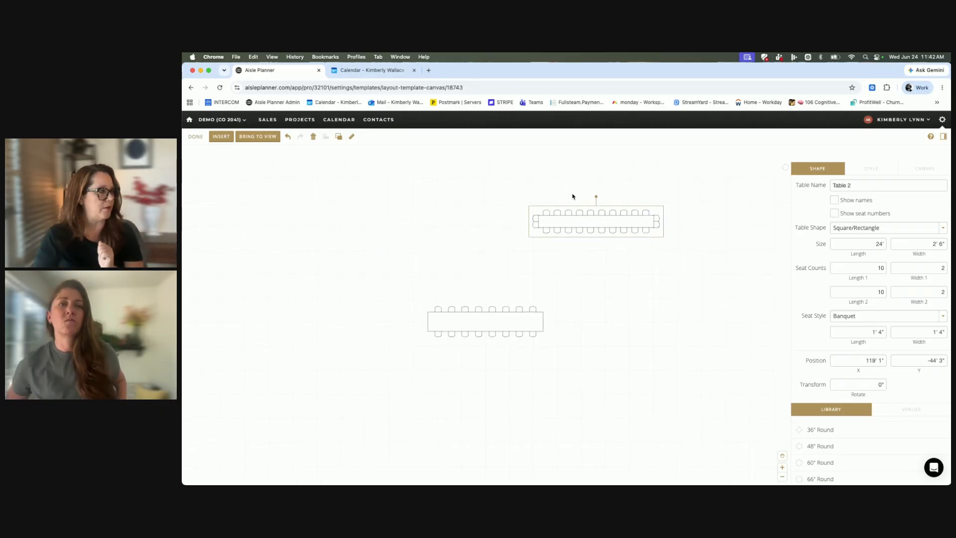
click(196, 136)
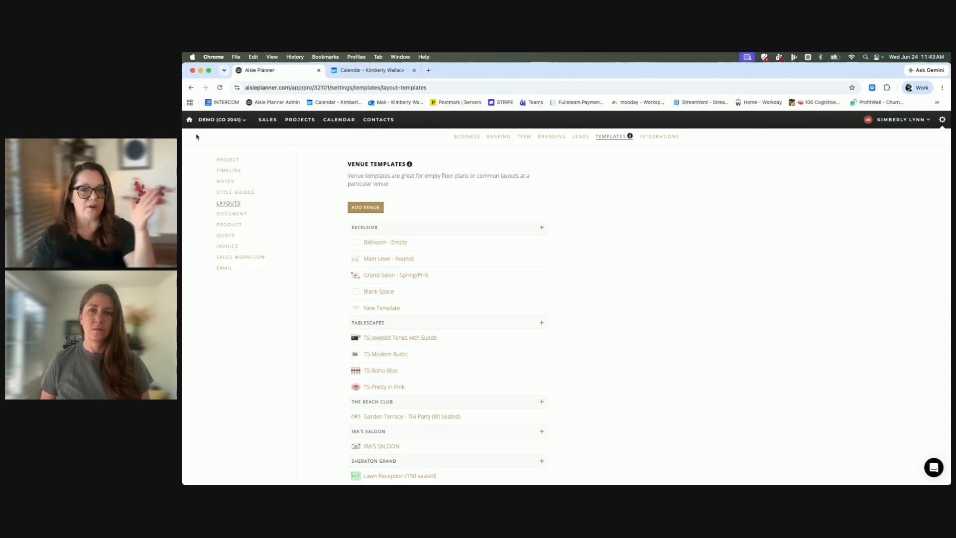
Open the Coffee table - gold round glass template, move the table upward on its canvas, and finish editing.
scroll(256, 158, down, 15)
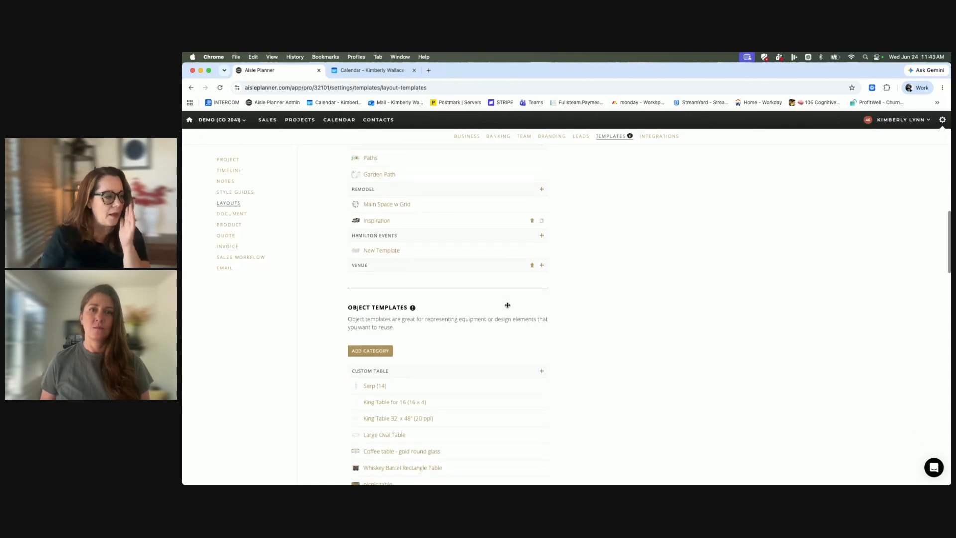
click(393, 248)
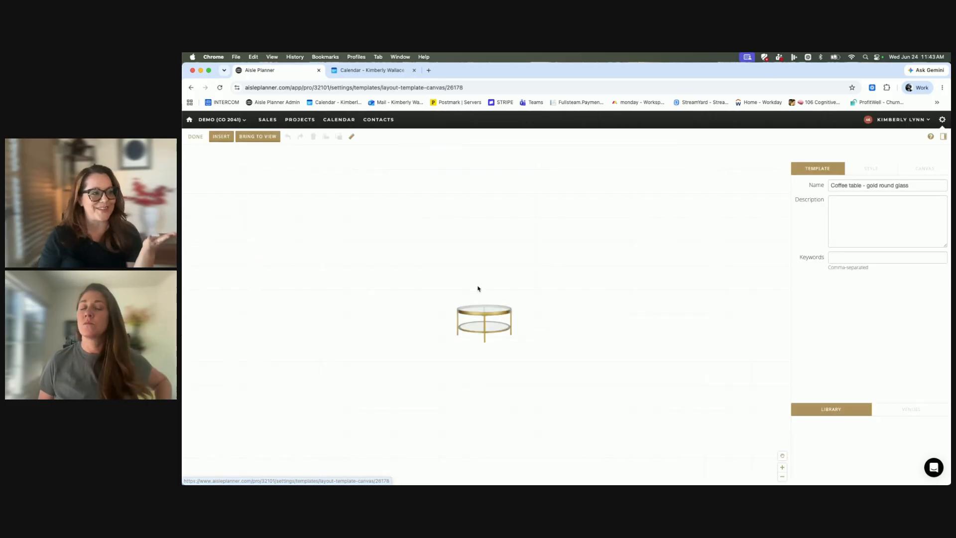
drag(482, 312, 464, 178)
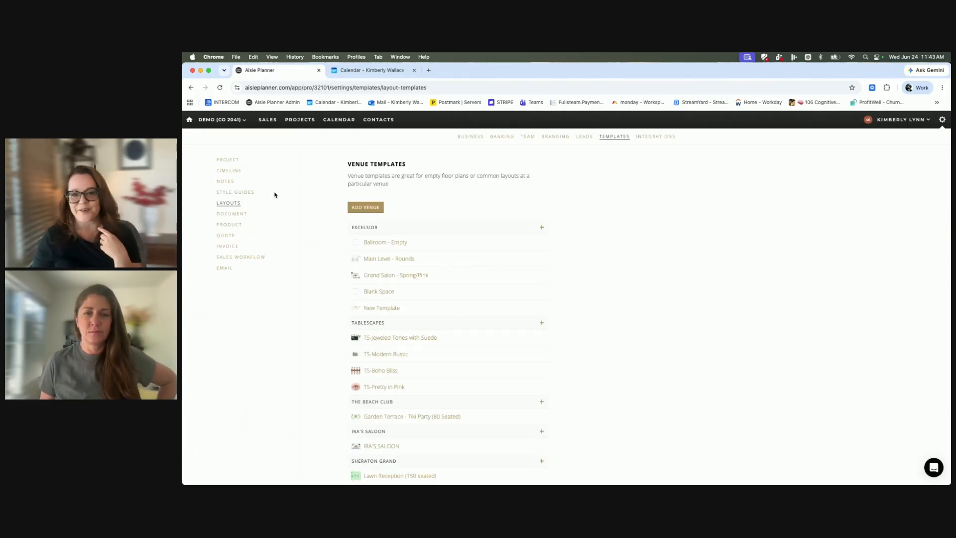
Open the 4' palm plant object template, move the plant up and to the left on its canvas, and finish editing.
scroll(459, 299, down, 15)
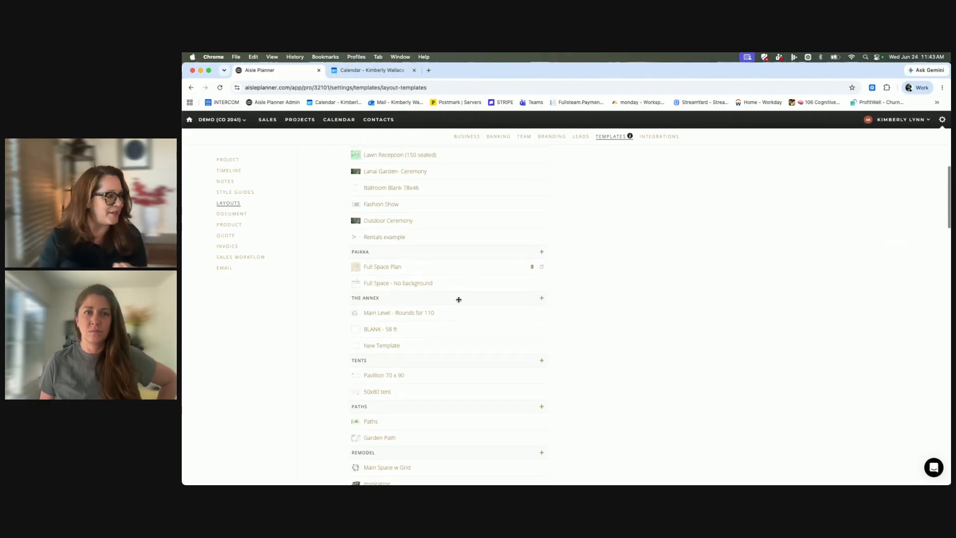
scroll(459, 299, down, 5)
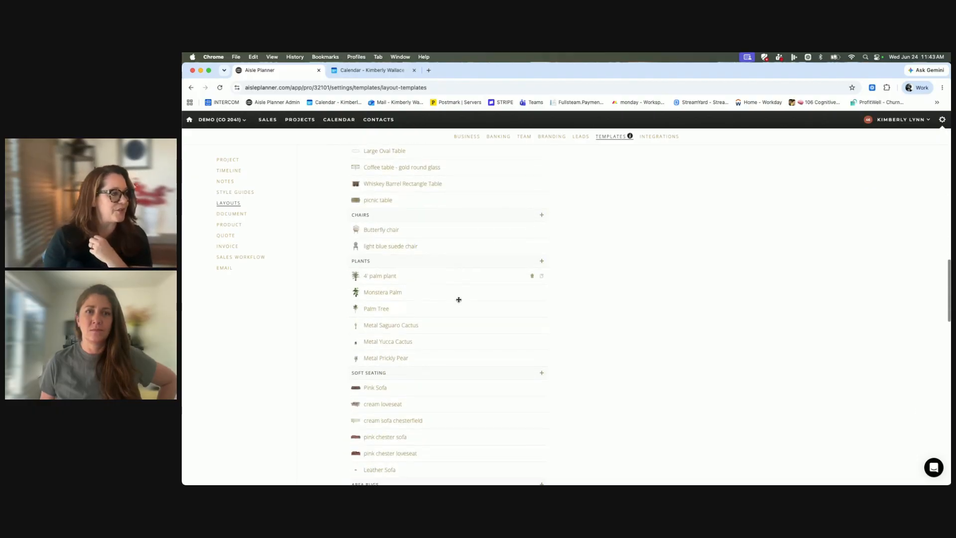
click(374, 275)
click(484, 271)
drag(484, 270, 393, 243)
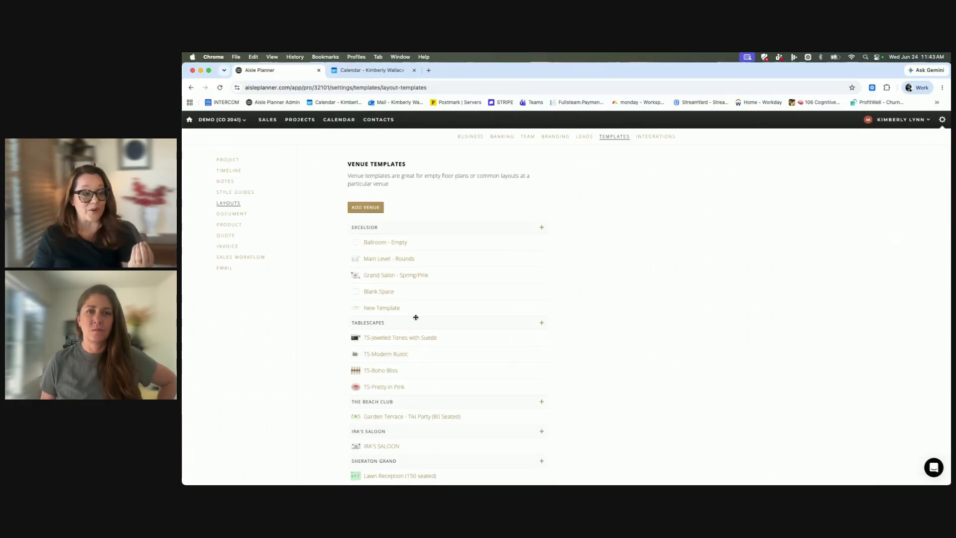
Open a decor object template listed above the tablescape chargers, move its object slightly up and left, and finish editing.
scroll(414, 317, down, 20)
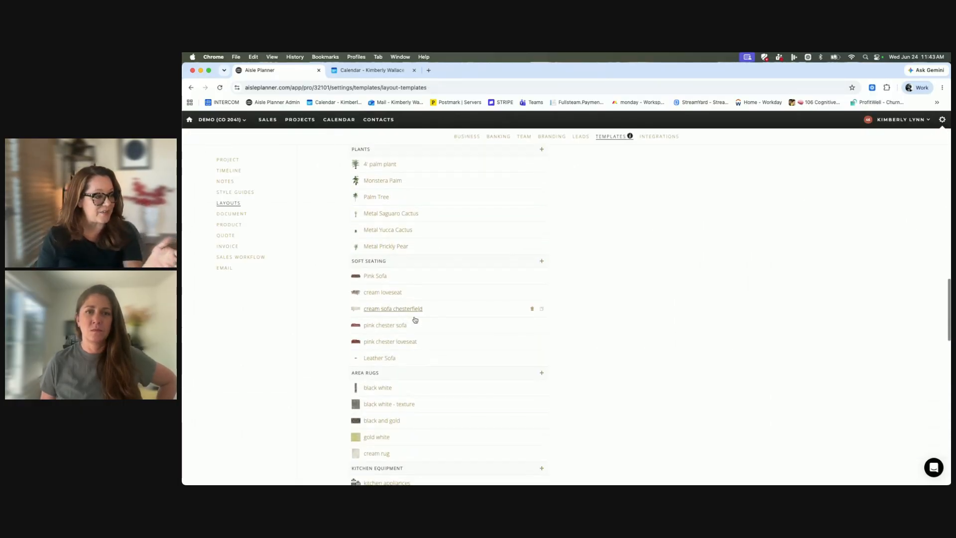
scroll(414, 317, down, 20)
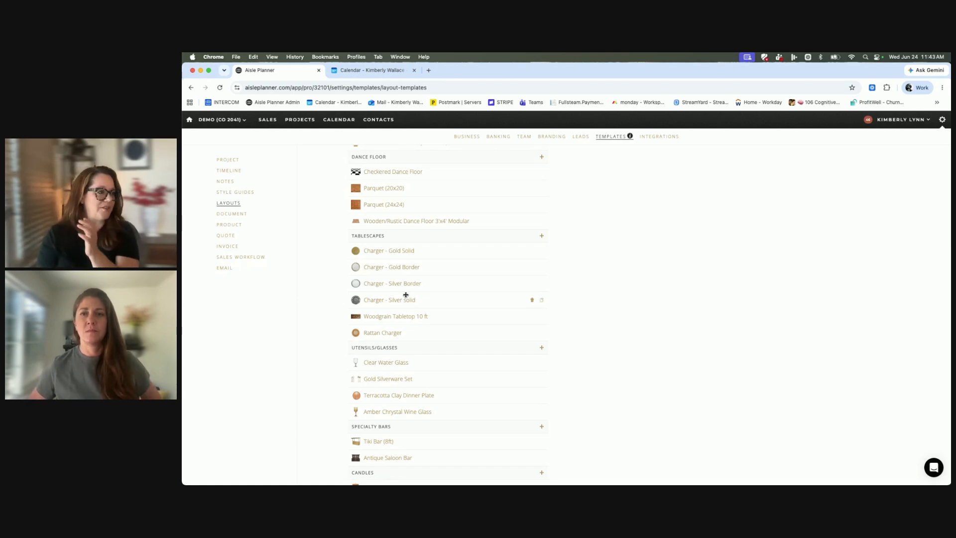
scroll(390, 198, up, 1)
click(390, 197)
drag(509, 306, 485, 295)
click(196, 138)
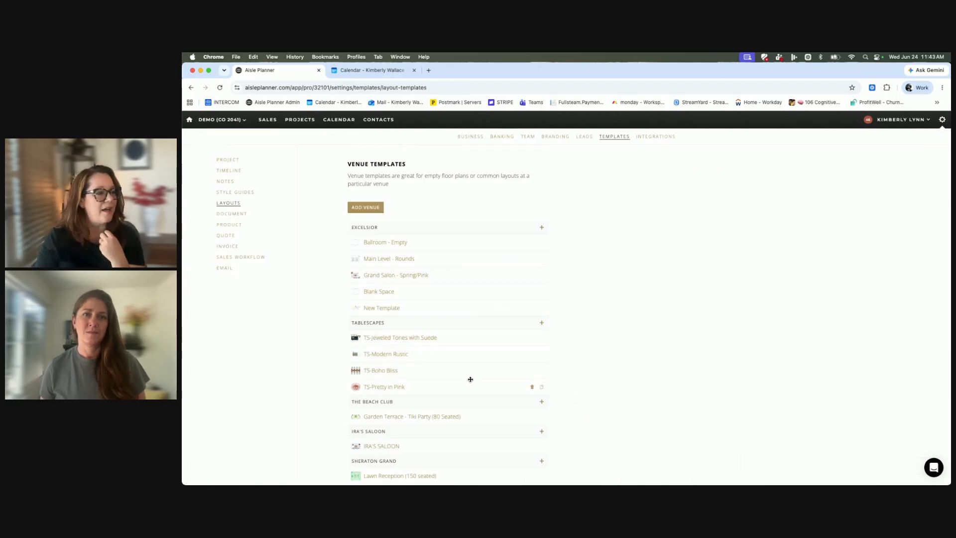
Open the Charger - Gold Solid template, enlarge the charger, shrink it to about 8' 7" by 9' 10", and finish editing.
scroll(466, 380, down, 20)
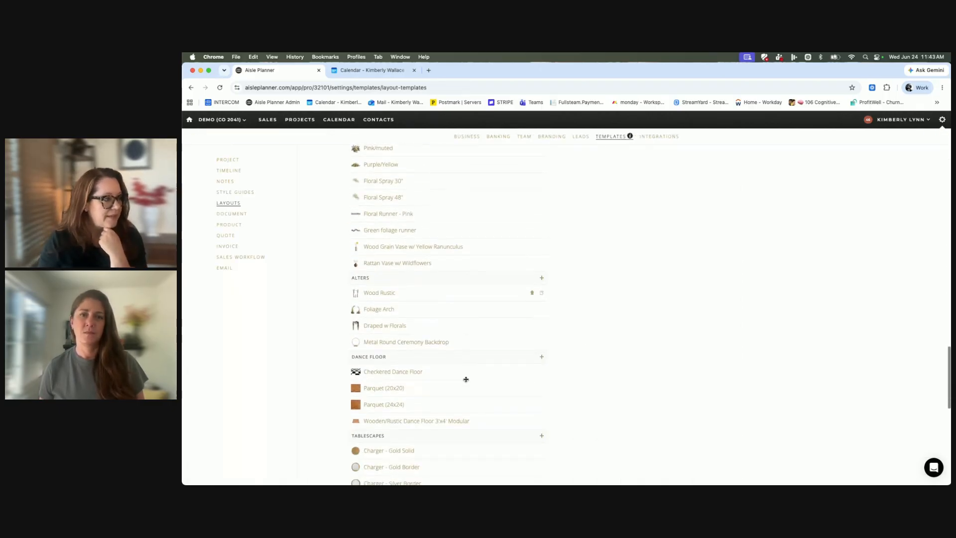
scroll(465, 380, down, 2)
click(391, 312)
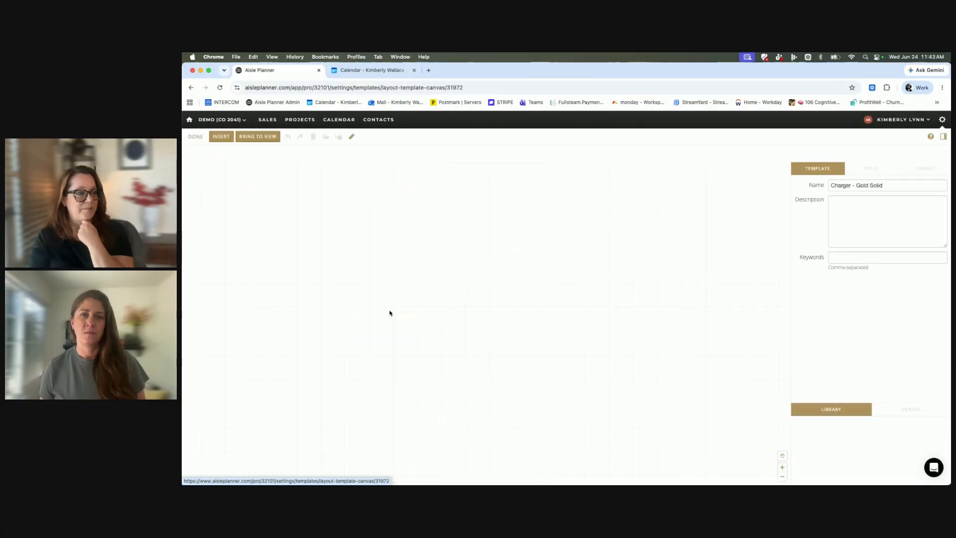
click(482, 304)
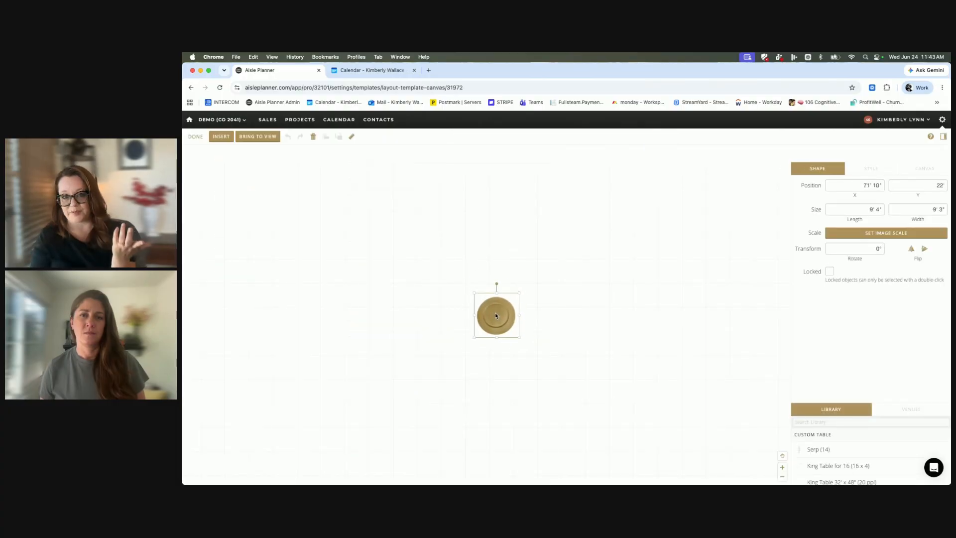
drag(474, 292, 412, 220)
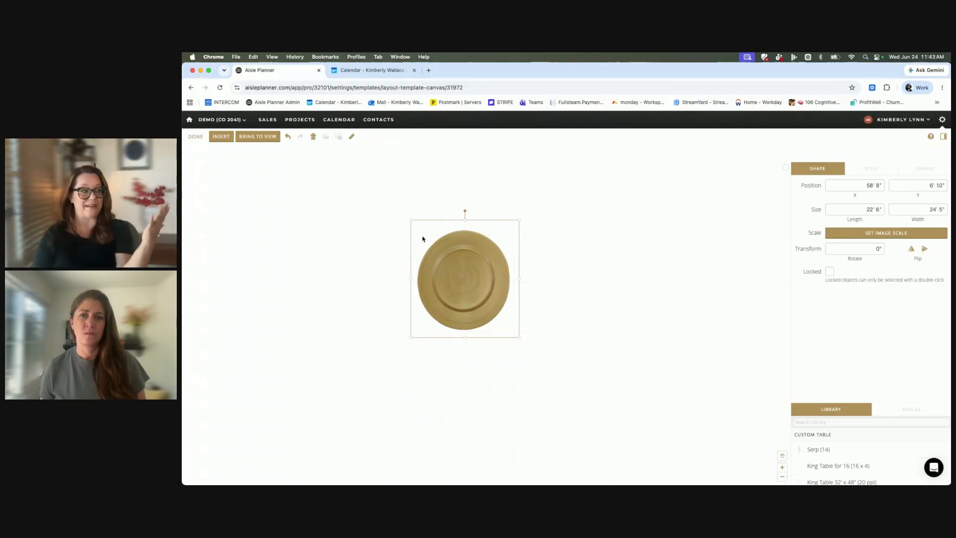
drag(519, 338, 453, 264)
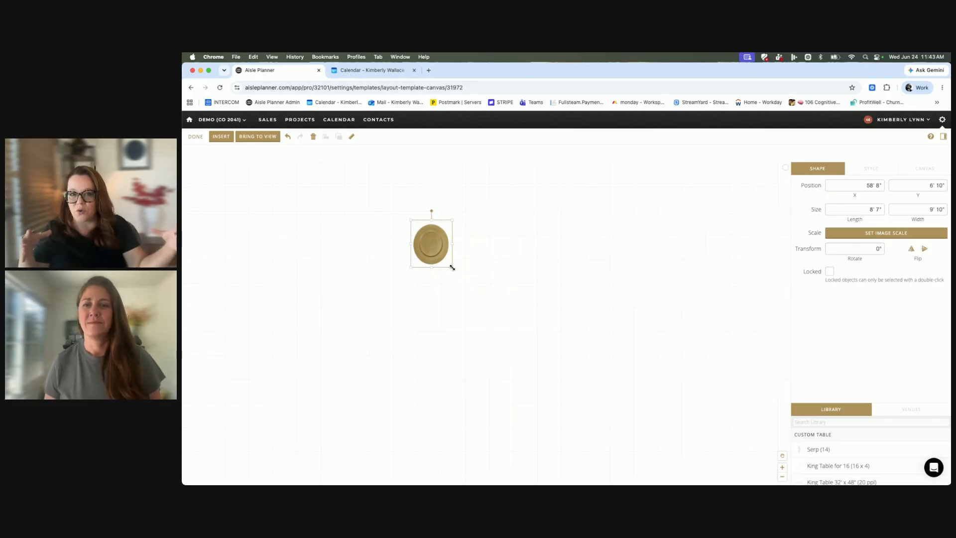
click(199, 142)
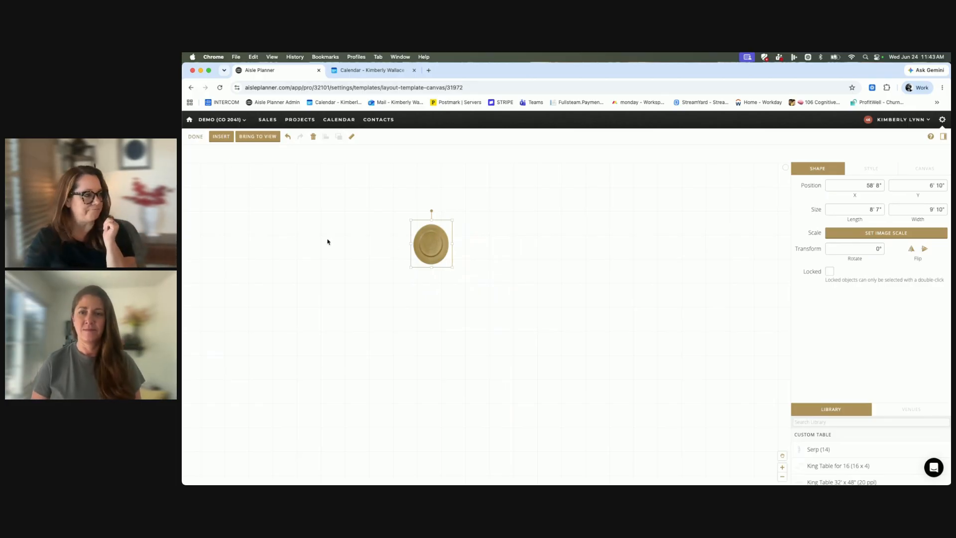
Open the Bamboo pattern linen template, enlarge it to about 19' 6" by 18' 6", move it to about X 39' 8", Y 21', and finish editing.
scroll(482, 367, down, 5)
scroll(483, 370, down, 15)
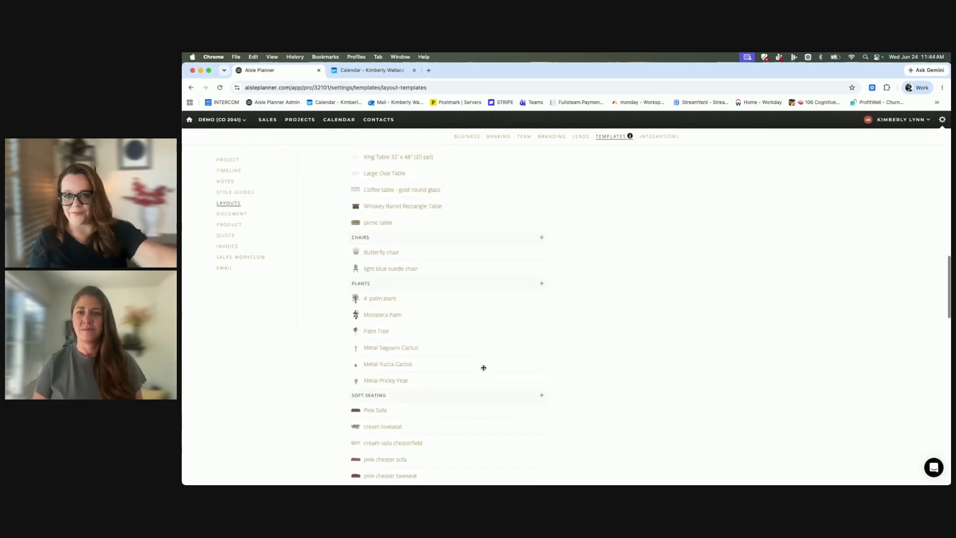
scroll(483, 368, down, 8)
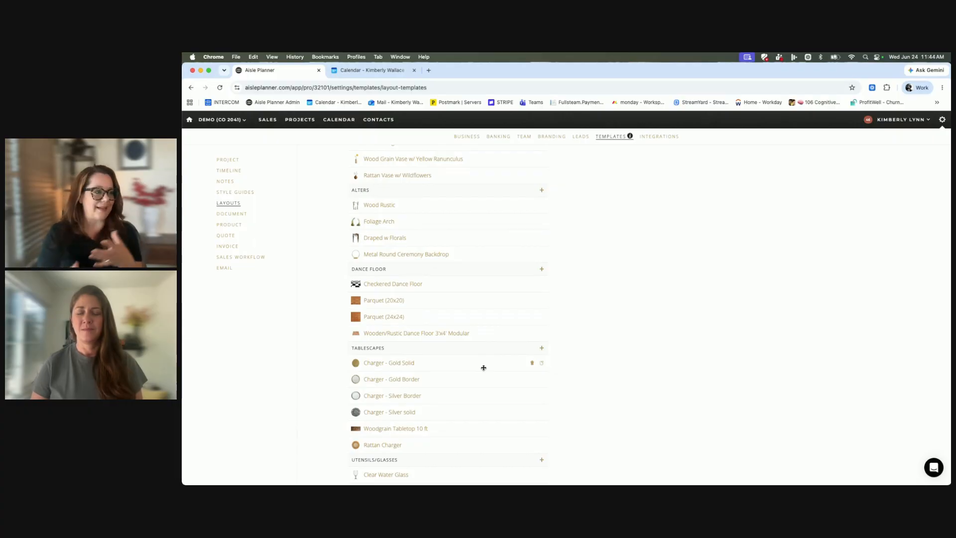
scroll(380, 401, down, 5)
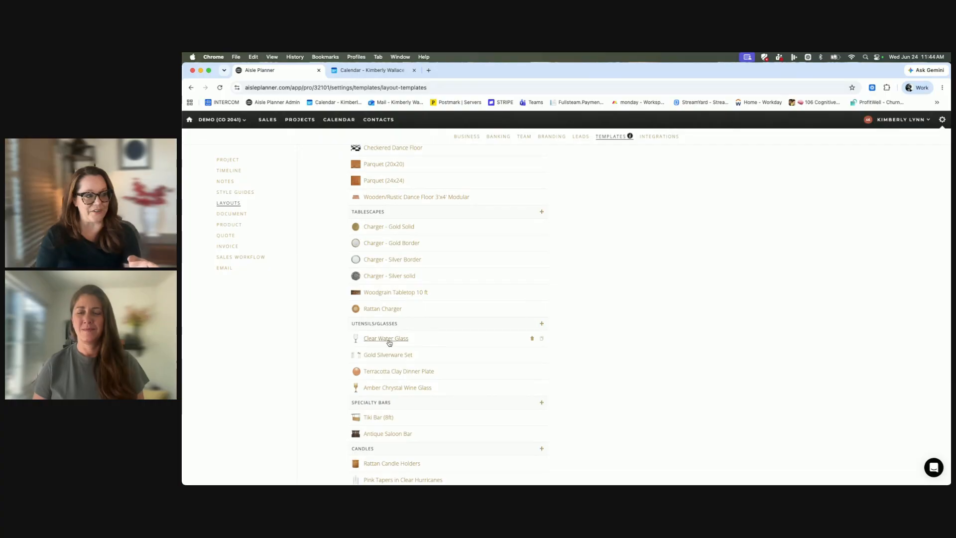
scroll(400, 367, down, 2)
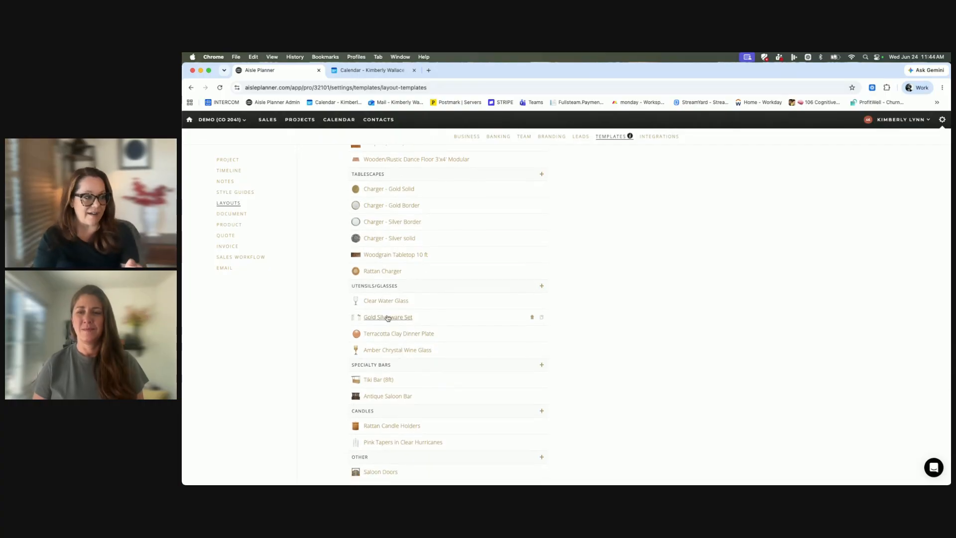
scroll(392, 369, down, 6)
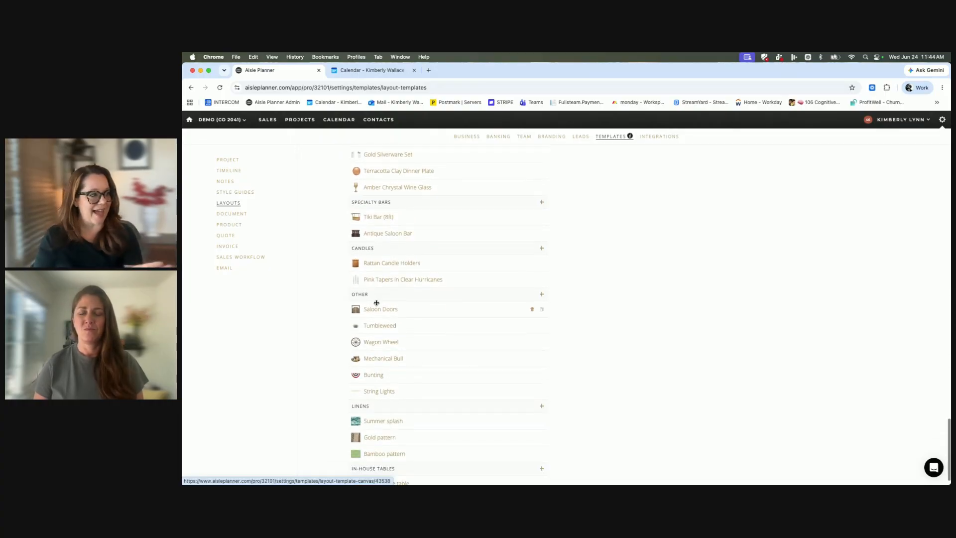
scroll(385, 371, down, 1)
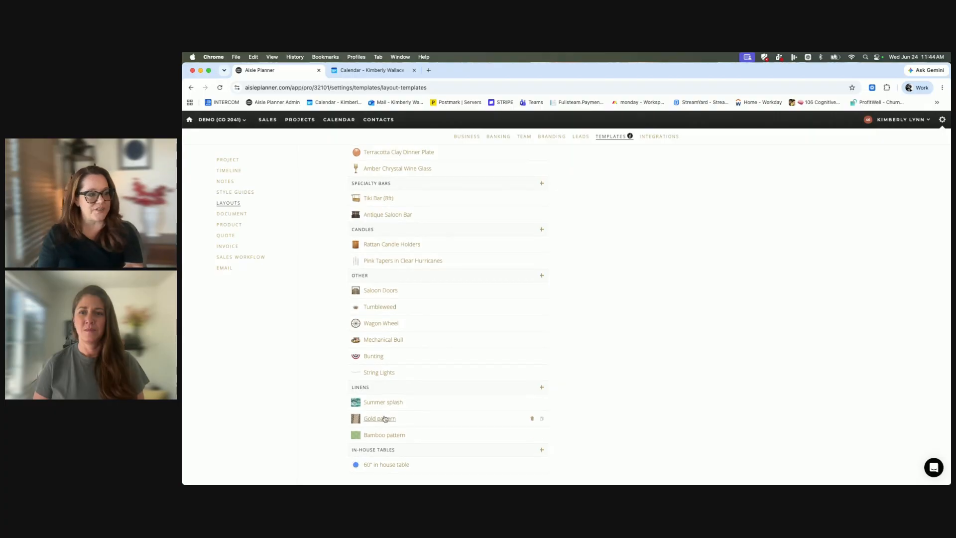
click(384, 435)
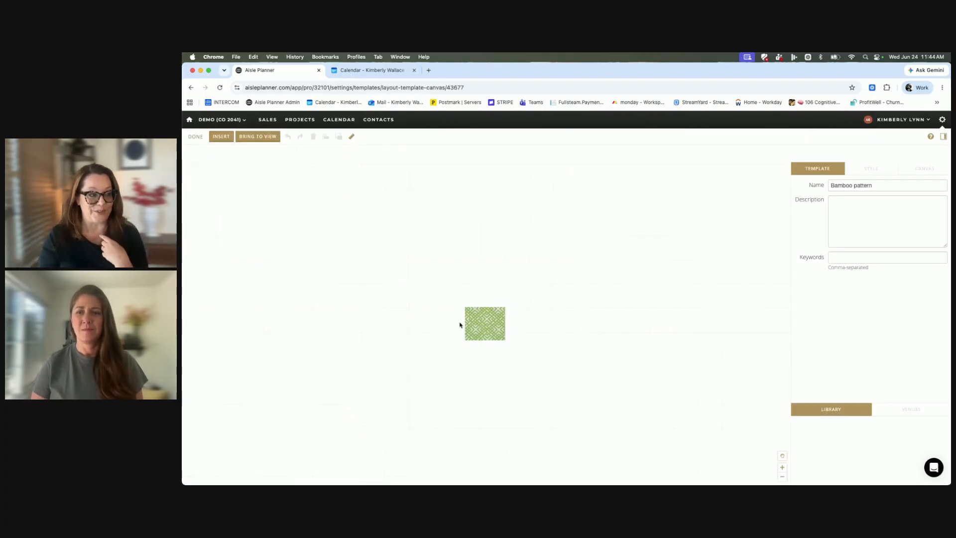
drag(464, 309, 412, 249)
drag(450, 289, 494, 281)
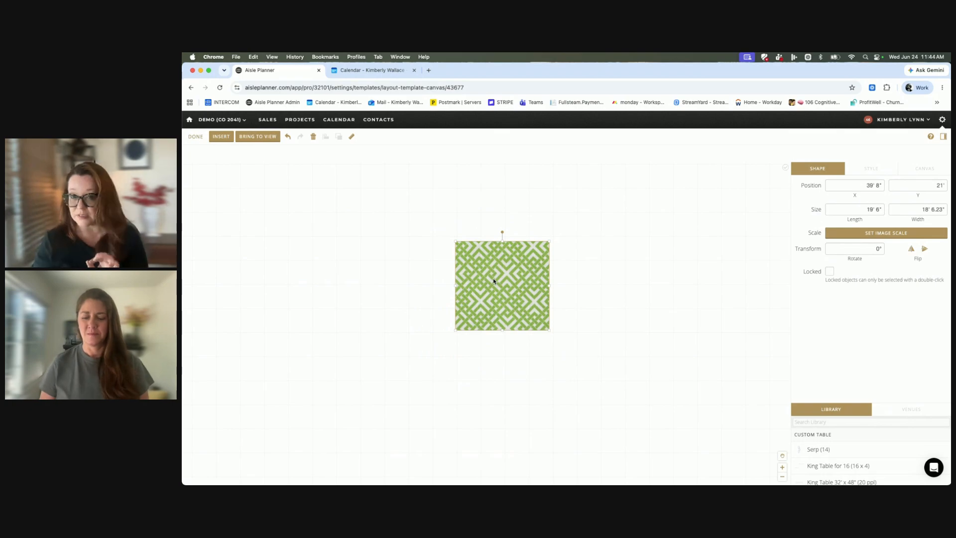
click(195, 137)
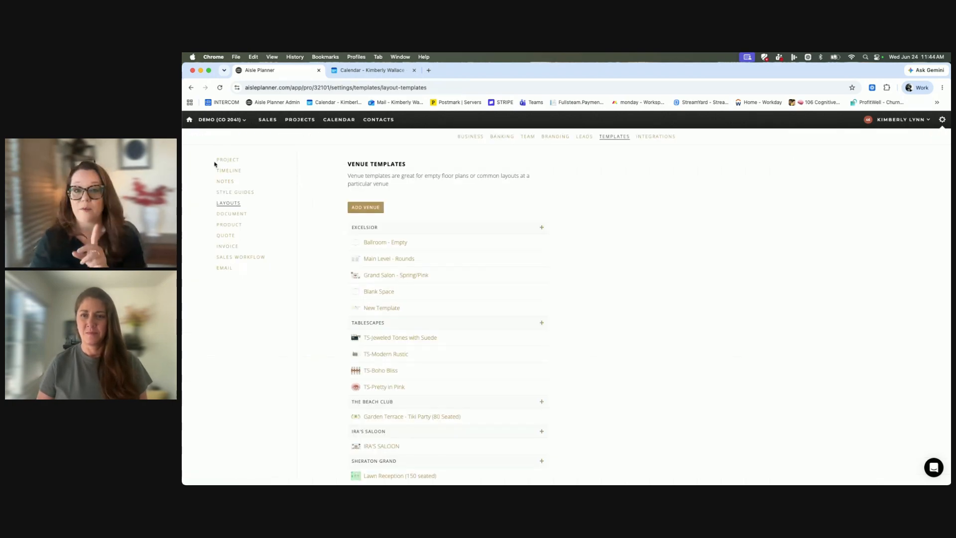
Look over the venue templates and the object template categories in the layout templates list.
scroll(455, 342, down, 5)
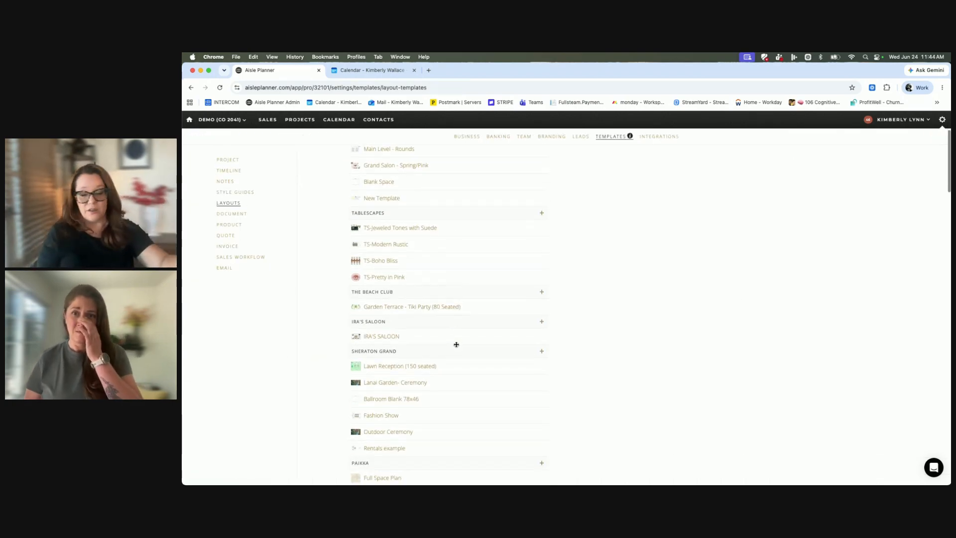
scroll(456, 344, down, 4)
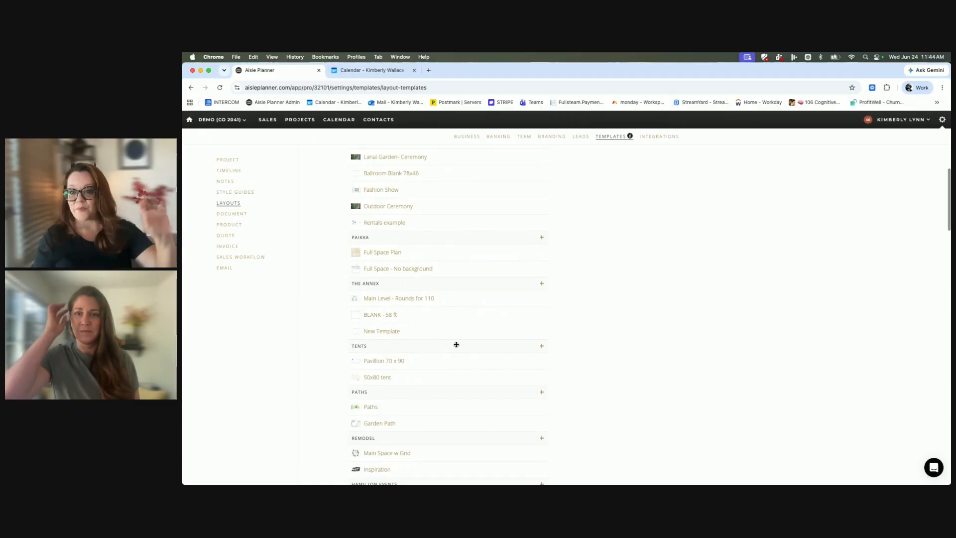
scroll(456, 344, down, 7)
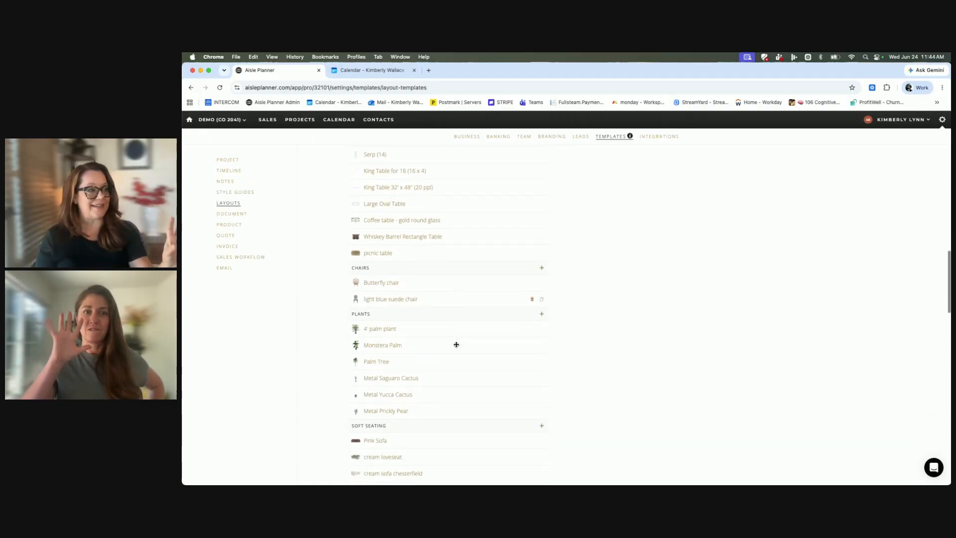
scroll(456, 344, up, 15)
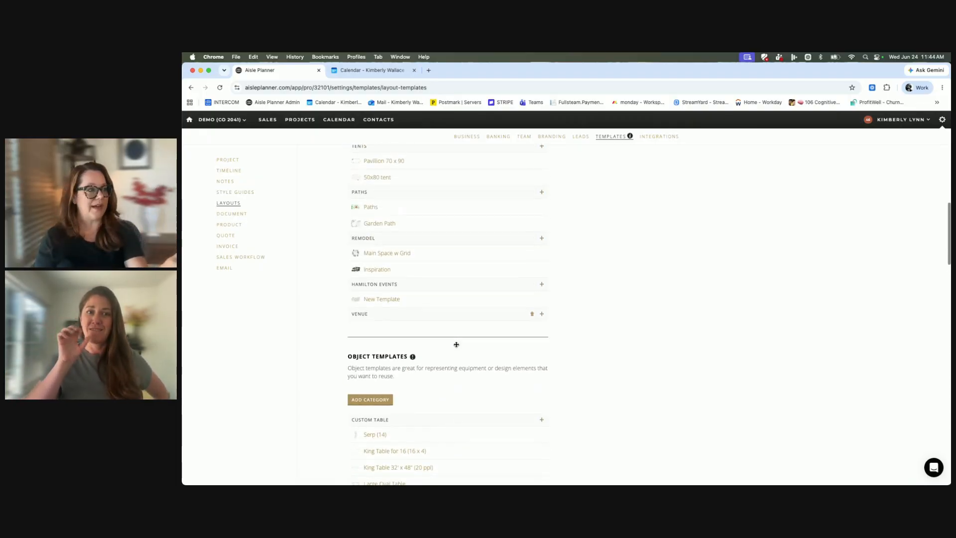
scroll(457, 345, down, 1)
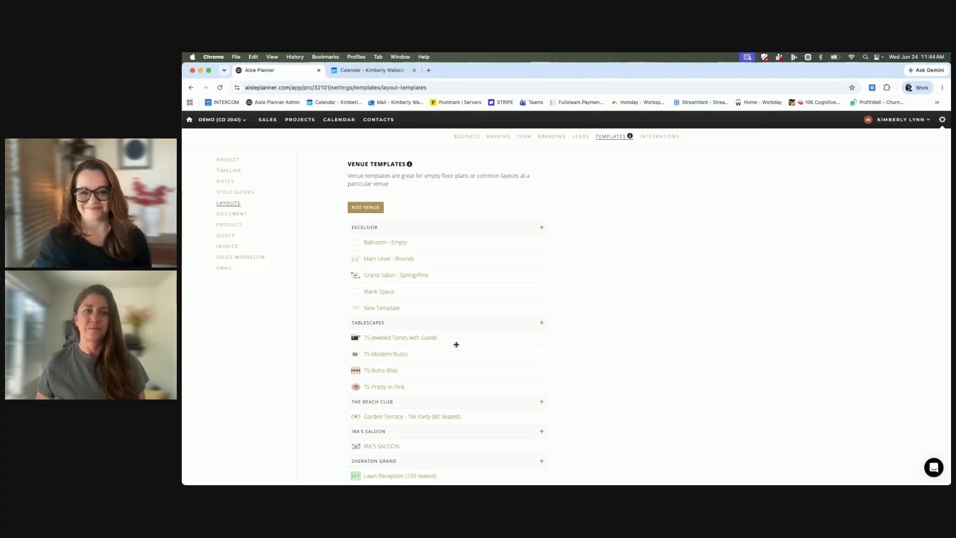
Open the wedding project at the Sheraton and start its Layout & Seating with a blank canvas.
click(301, 122)
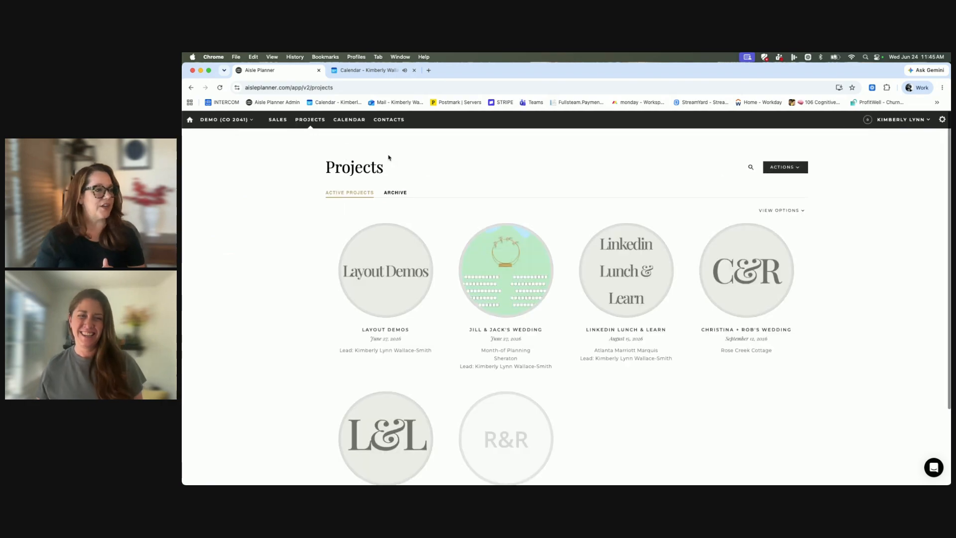
click(522, 283)
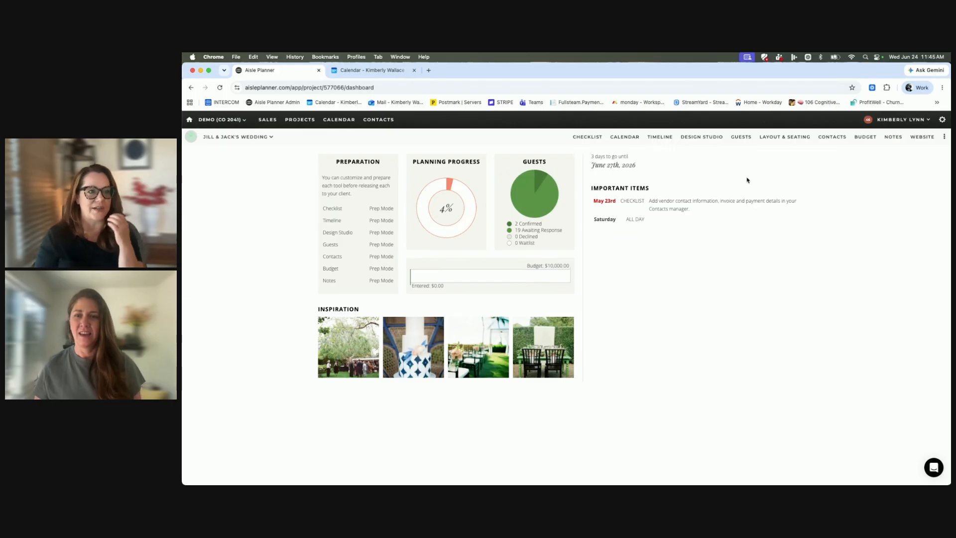
click(785, 138)
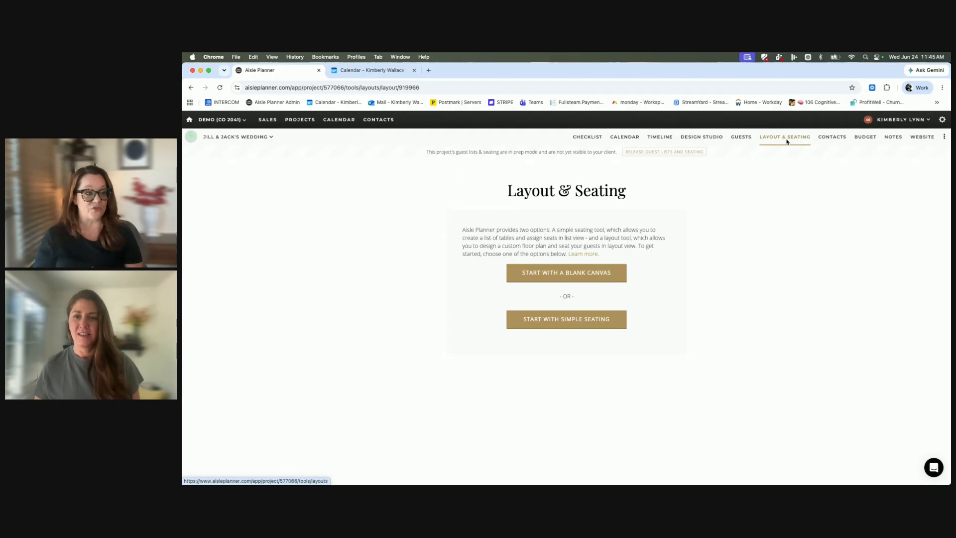
click(568, 272)
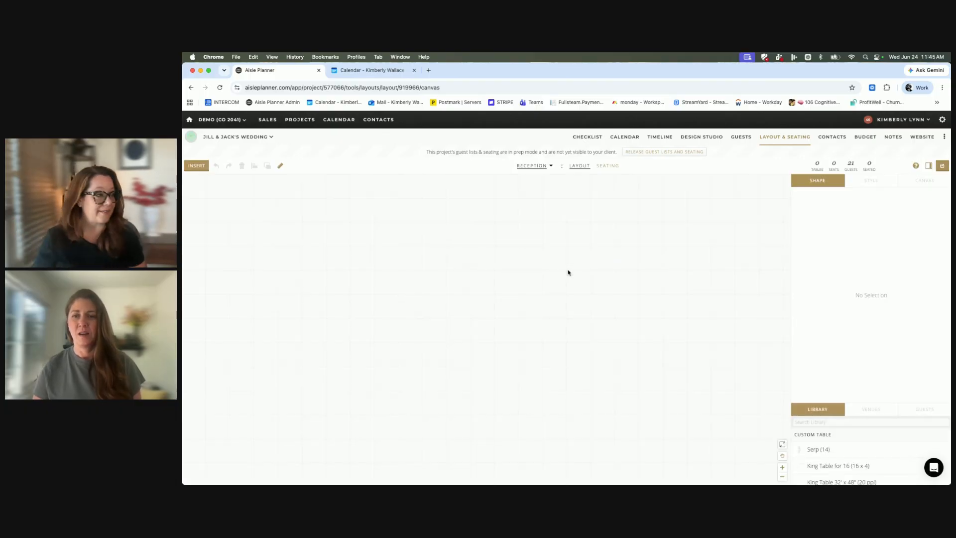
Insert the floor plan image Screenshot 2026-06-24 at 9.43.33 AM on the Reception canvas and lock it in place.
click(202, 167)
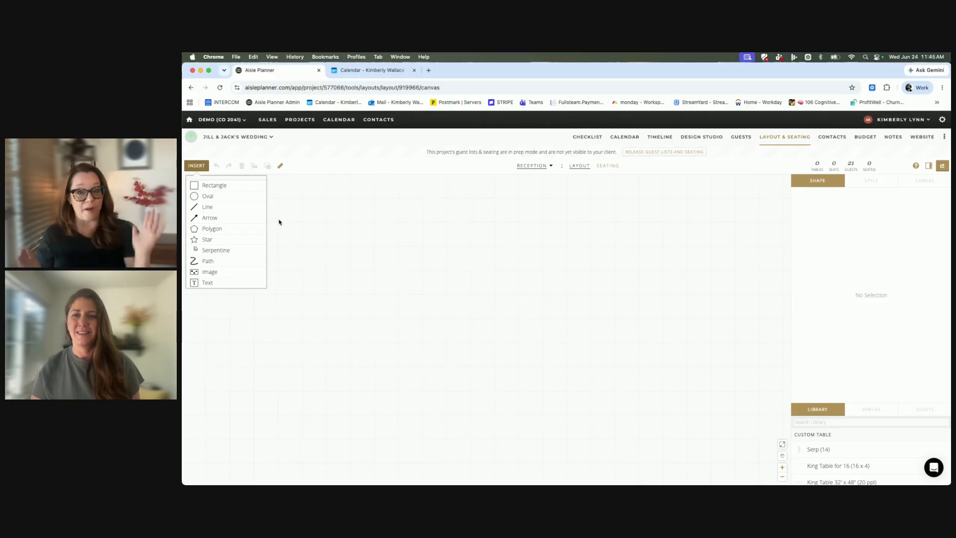
click(232, 273)
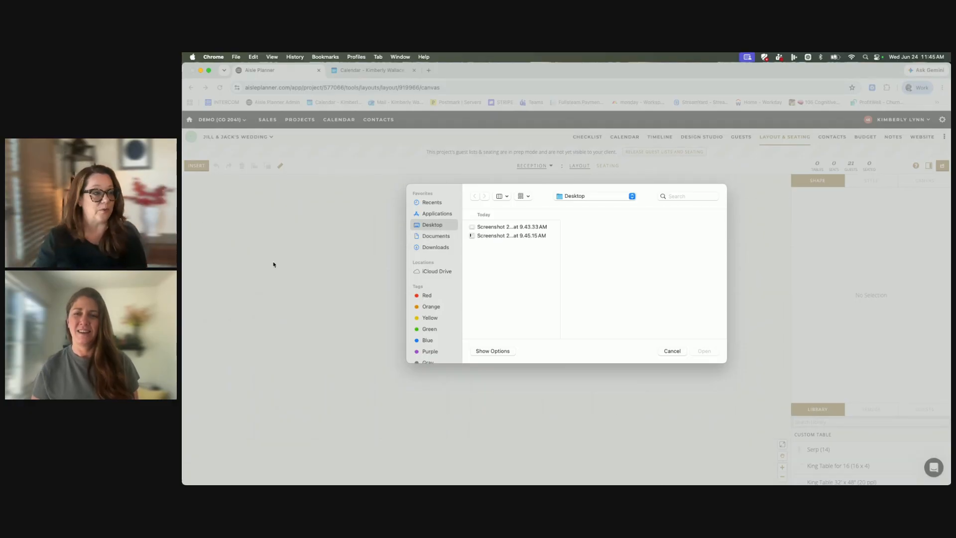
click(491, 228)
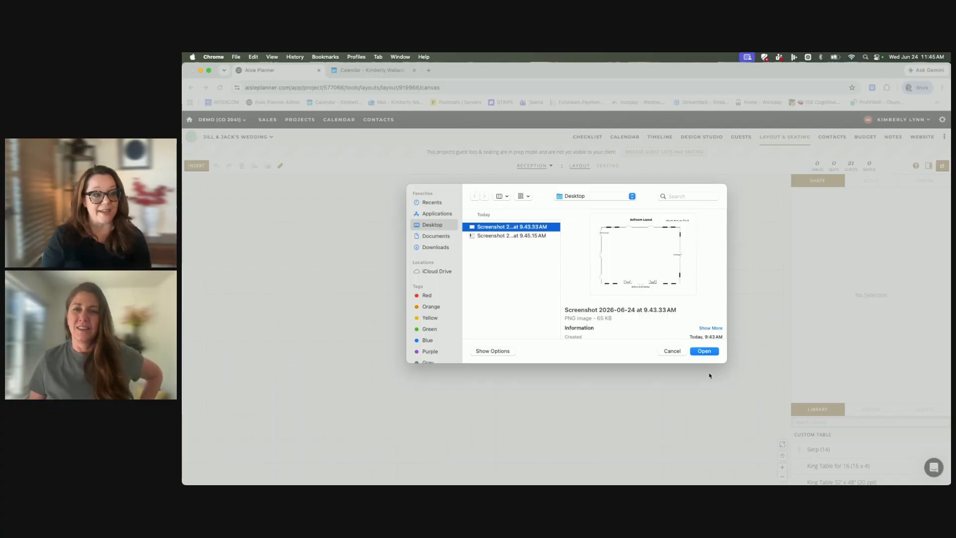
click(706, 352)
click(586, 321)
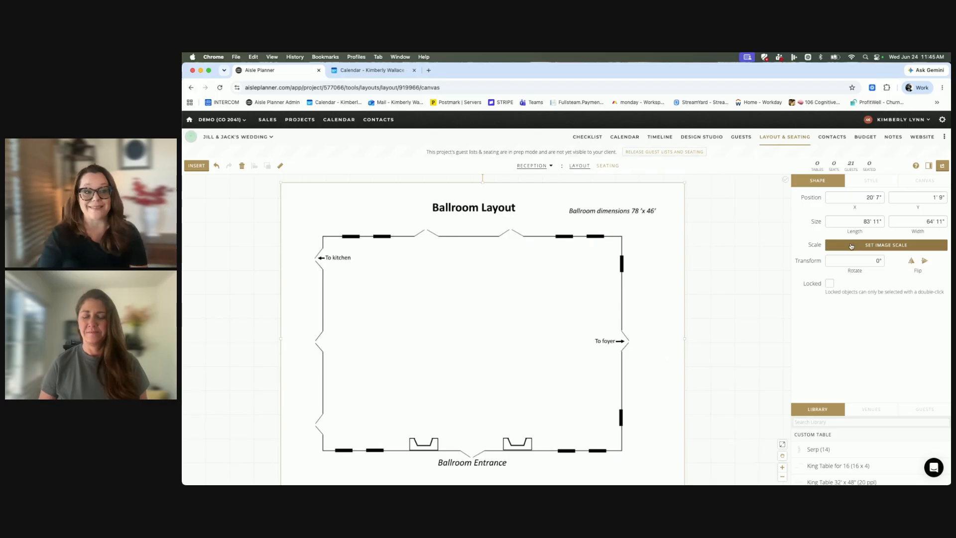
click(830, 283)
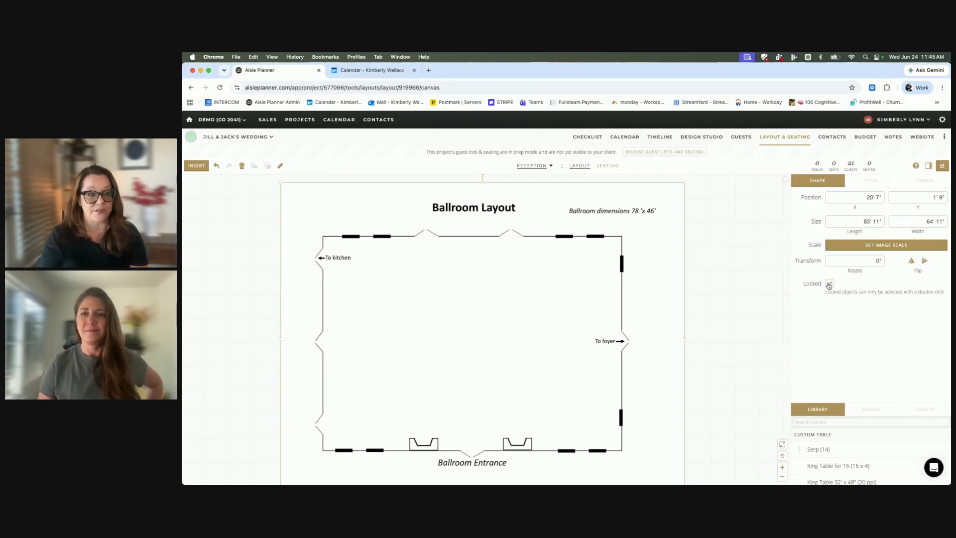
Set the floor plan image's scale by drawing a reference line across the ballroom's full width and entering 78 feet.
click(878, 246)
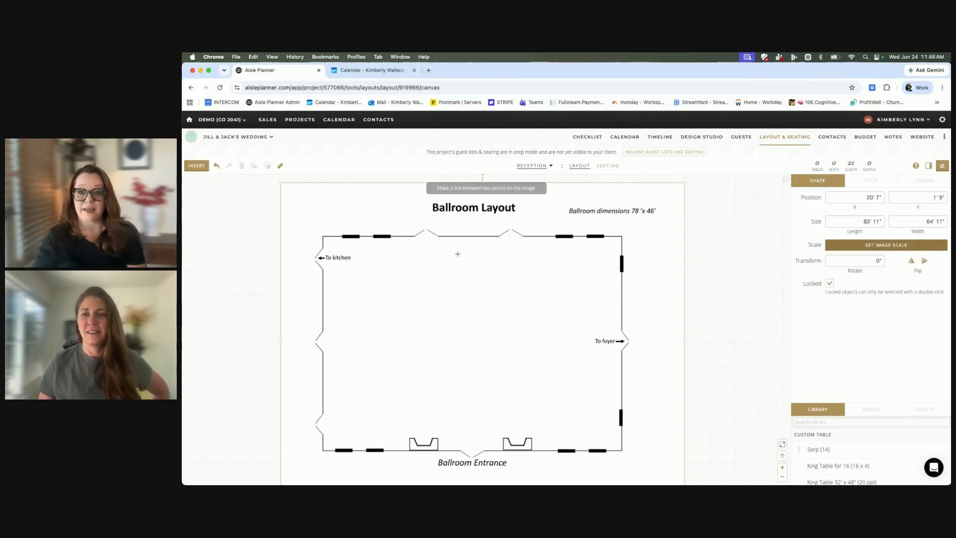
click(323, 305)
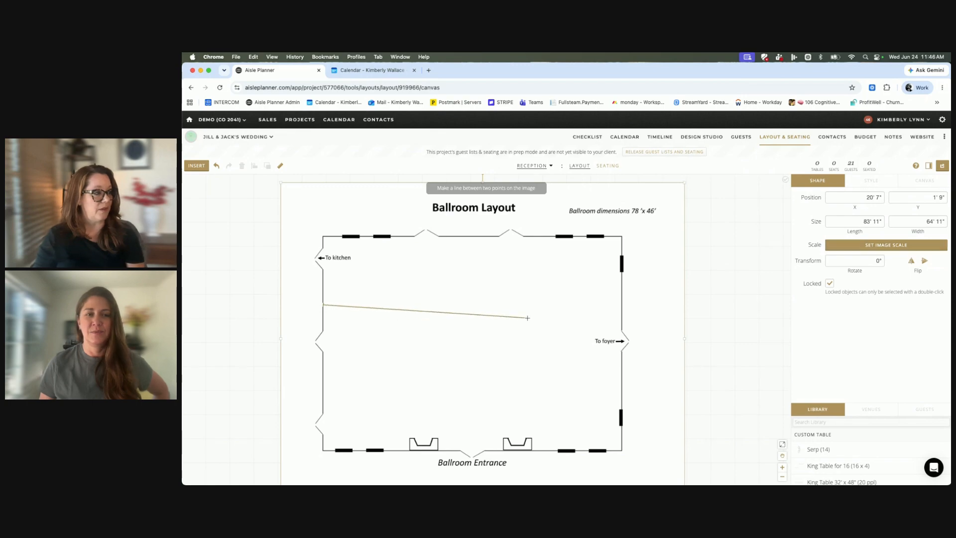
click(623, 306)
text(78)
key(Return)
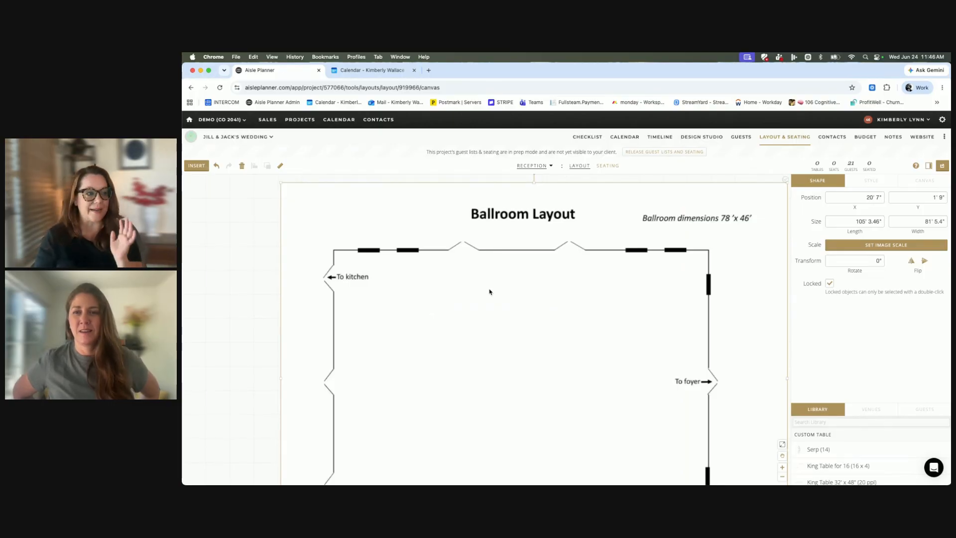
Look over the whole scaled floor plan, its image style options and the canvas settings, and enlarge the object library list.
click(783, 476)
click(783, 477)
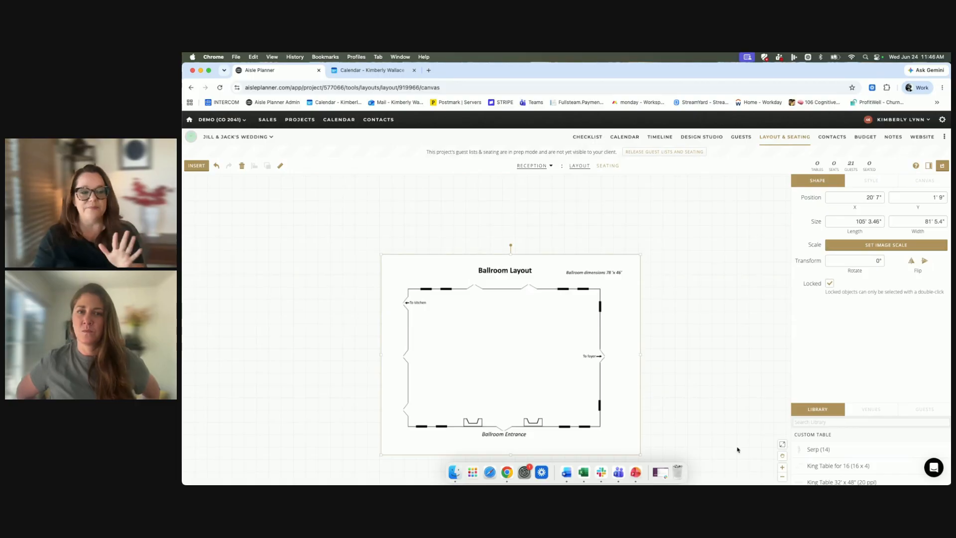
click(786, 469)
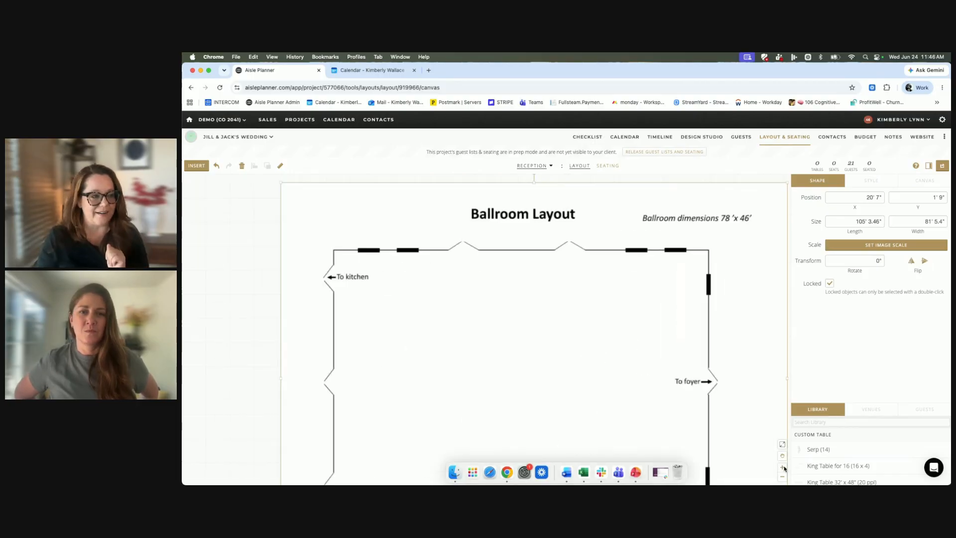
click(620, 369)
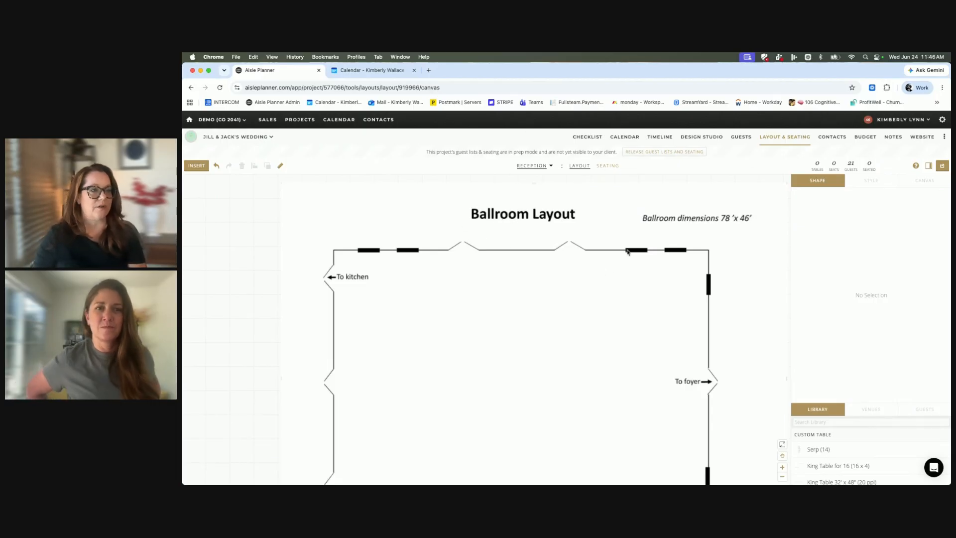
click(782, 477)
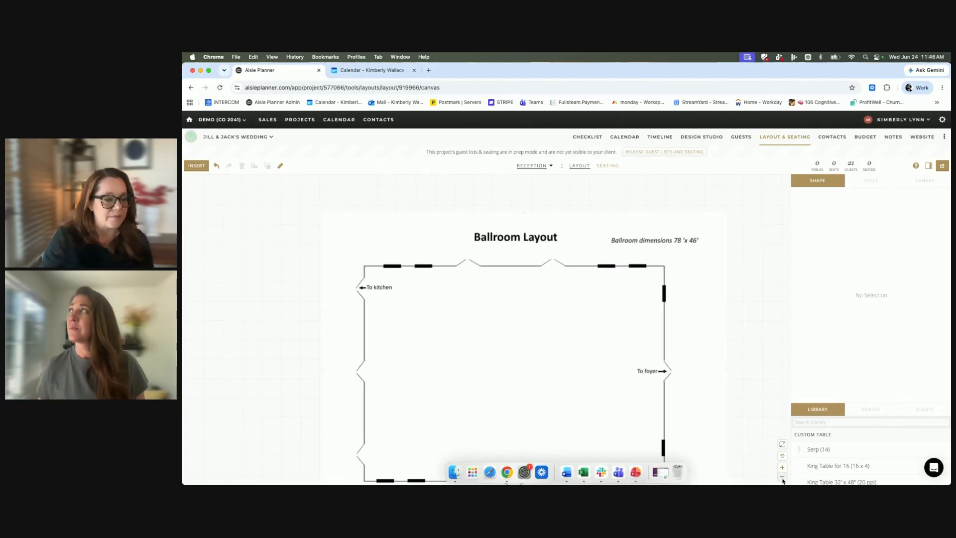
click(782, 477)
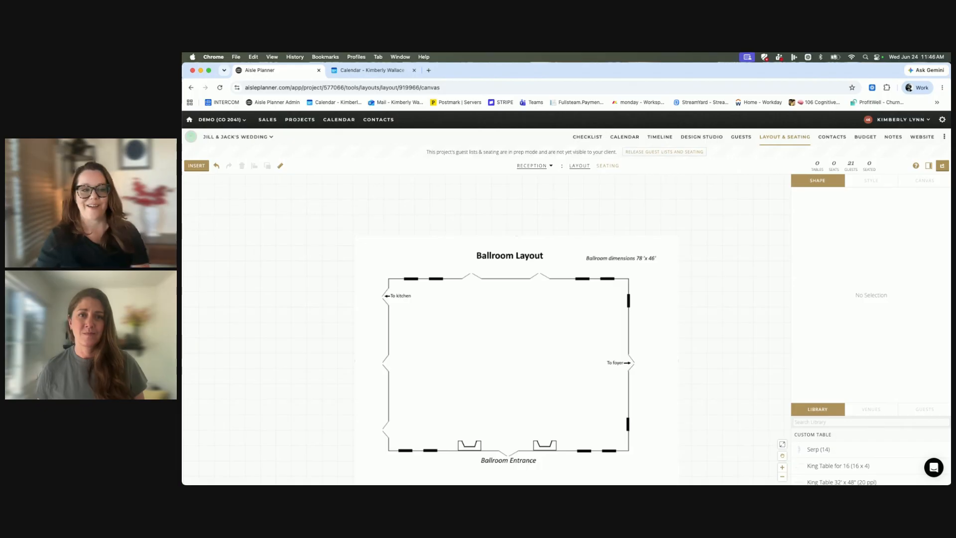
scroll(717, 335, down, 2)
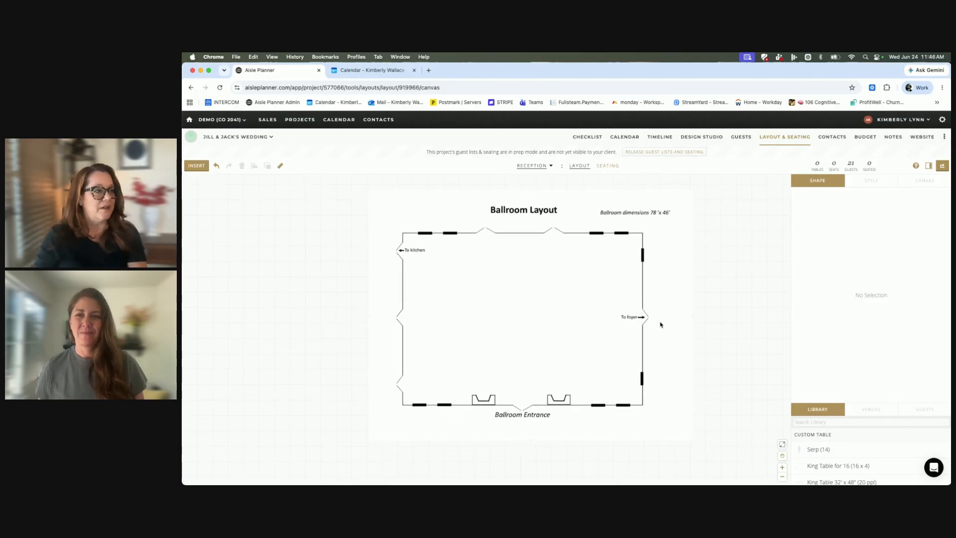
click(591, 297)
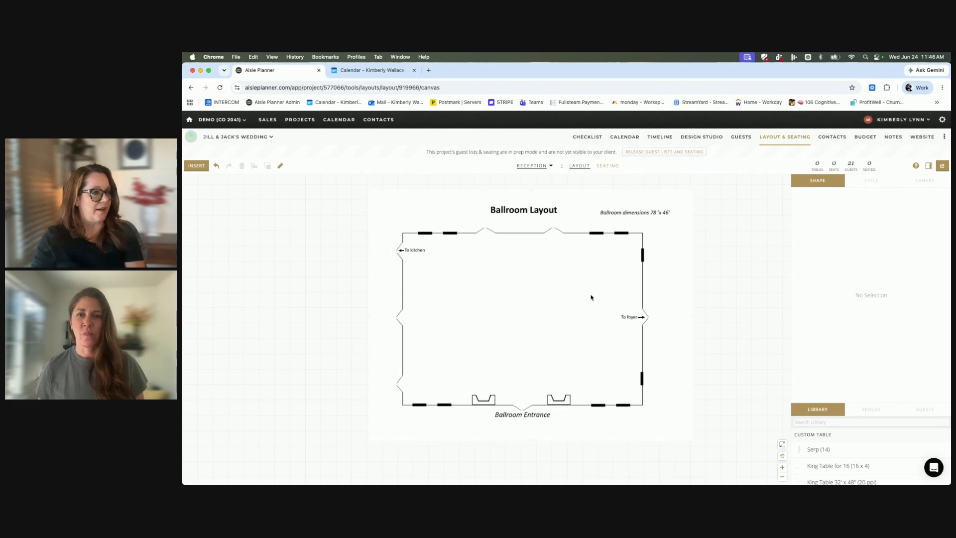
double_click(572, 292)
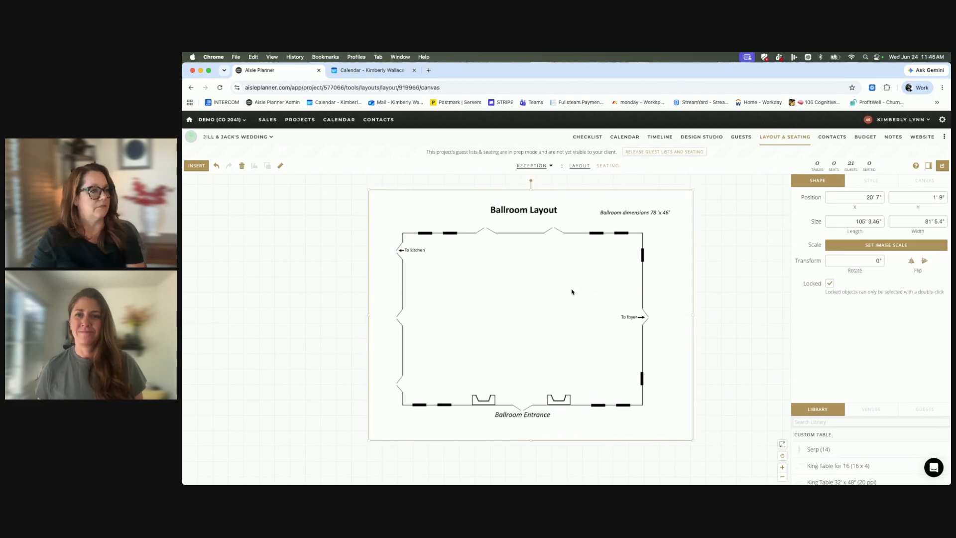
click(888, 183)
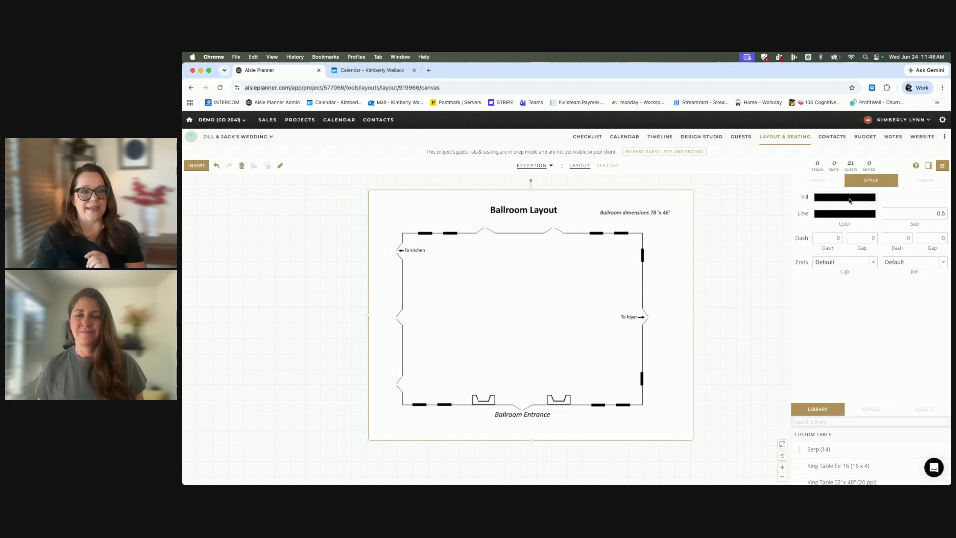
click(916, 182)
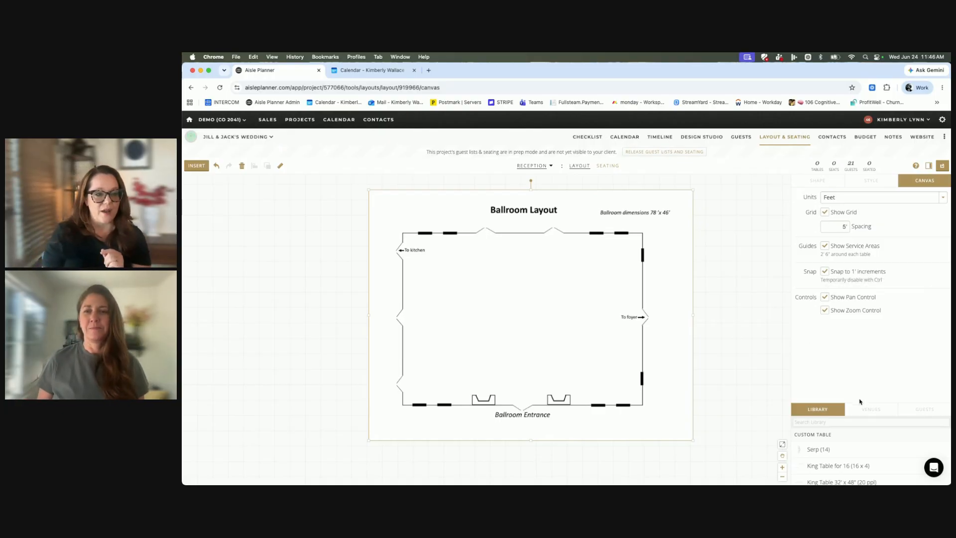
drag(859, 401, 857, 331)
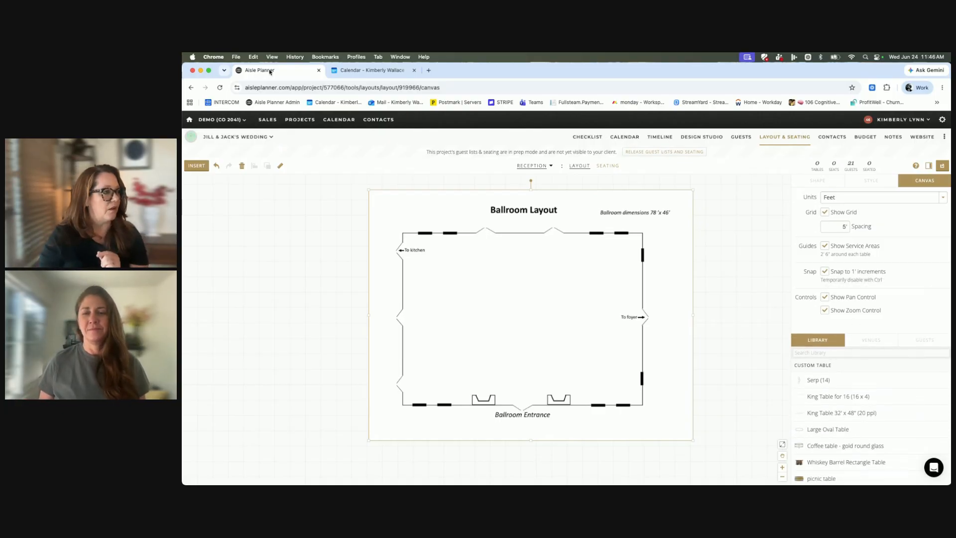
Try to add a text box beside the ballroom plan and review the object types available to insert.
click(196, 165)
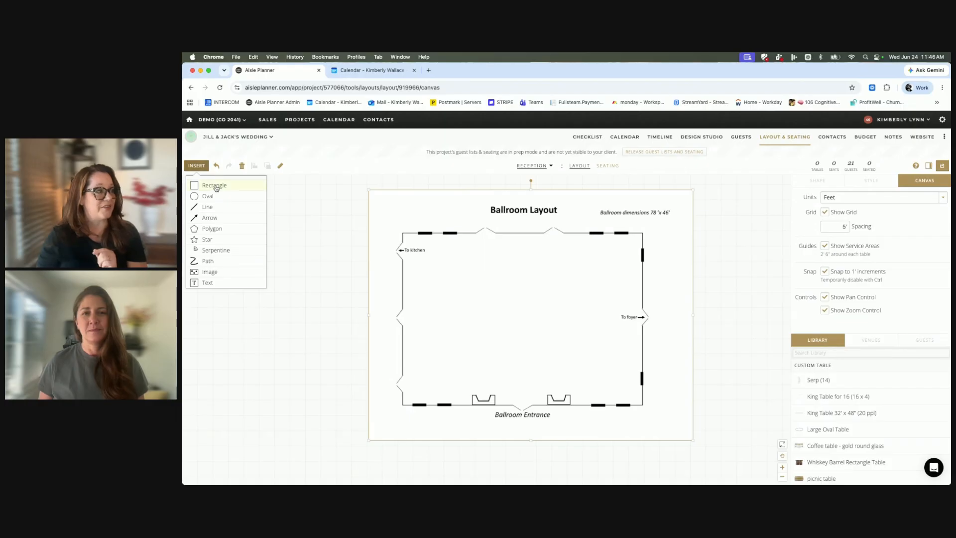
click(209, 284)
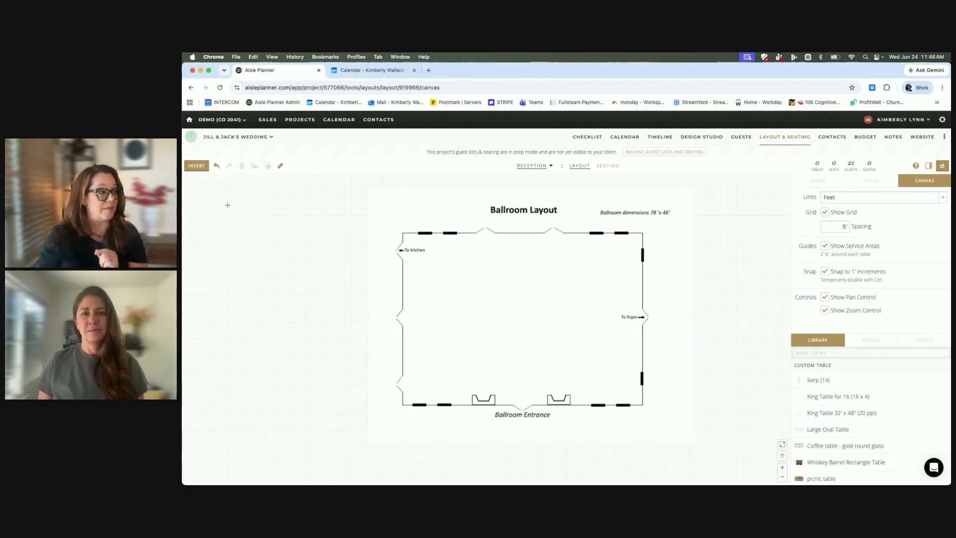
mouse_move(341, 315)
mouse_down()
mouse_move(369, 340)
mouse_move(375, 371)
mouse_move(427, 397)
mouse_up()
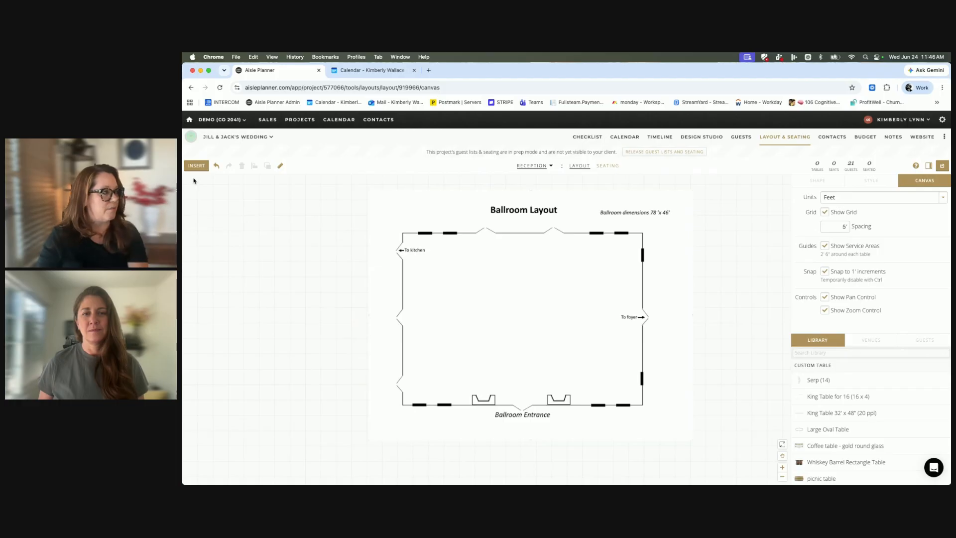
click(197, 165)
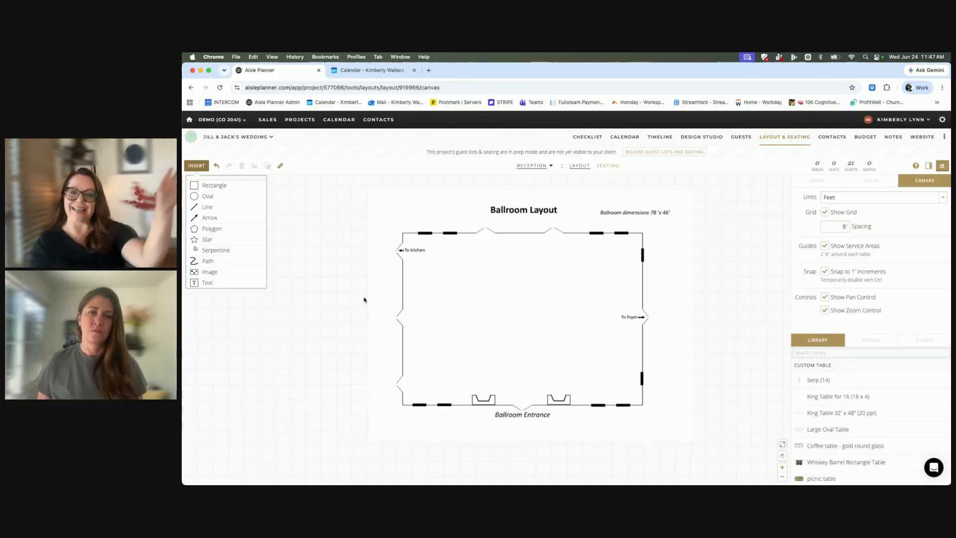
click(339, 278)
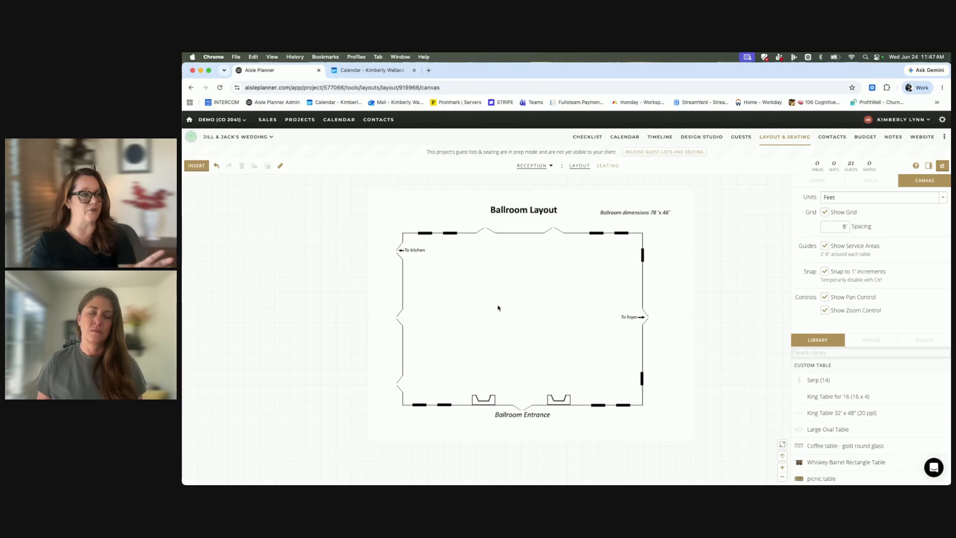
drag(494, 312, 495, 313)
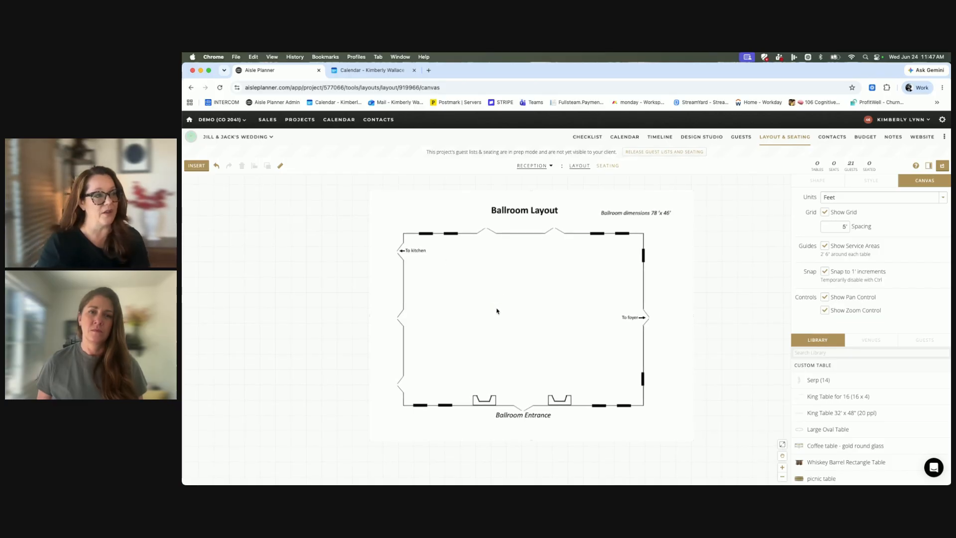
click(483, 254)
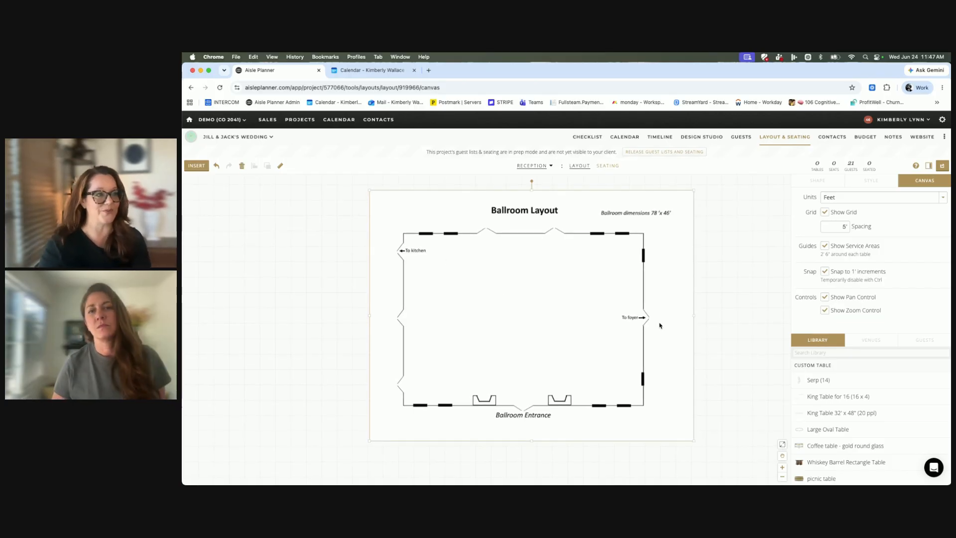
Look at the options for managing the project's layouts and adding a new layout with its own guest list.
click(533, 165)
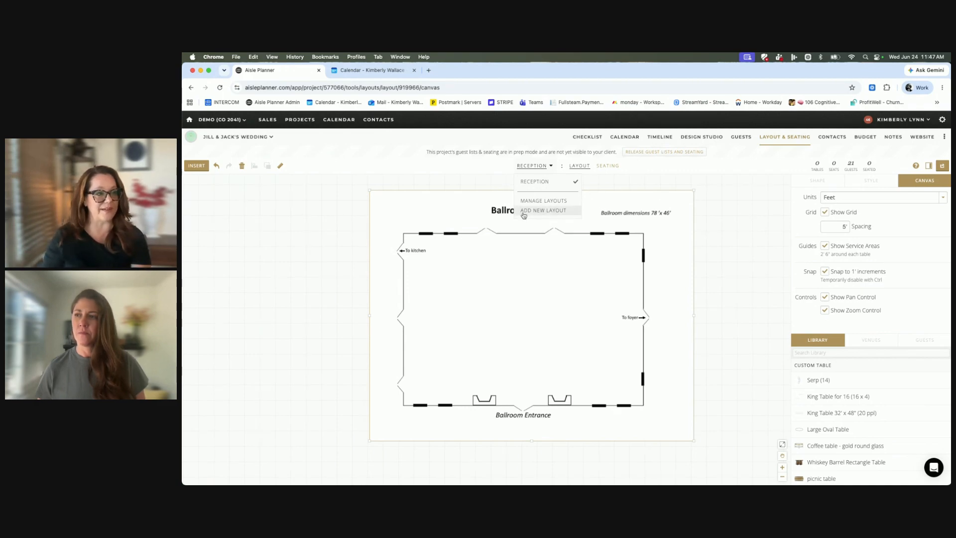
click(538, 201)
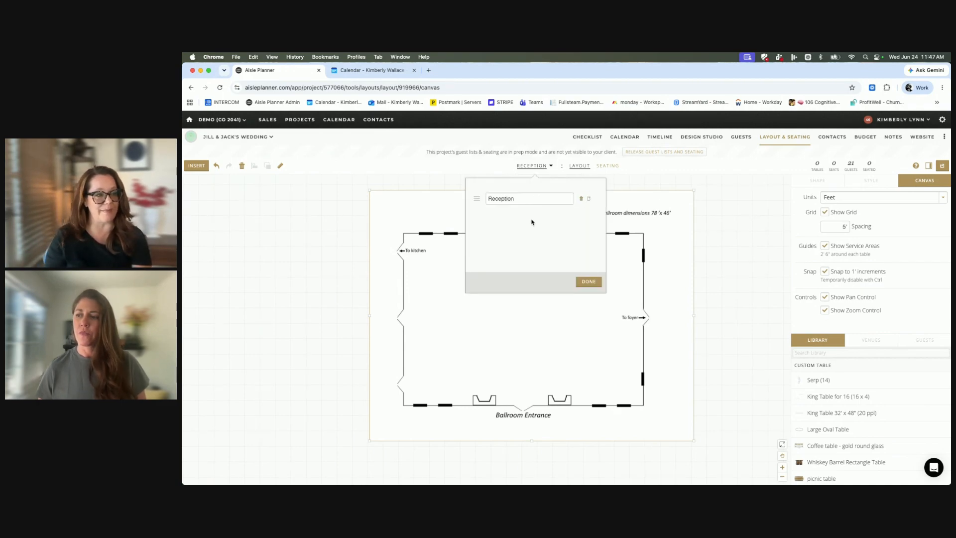
click(538, 171)
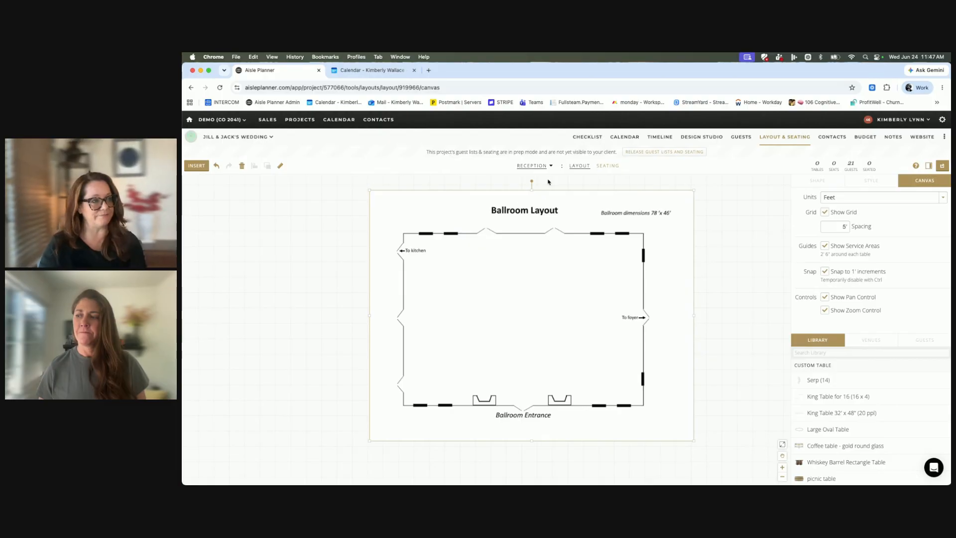
click(545, 169)
click(561, 221)
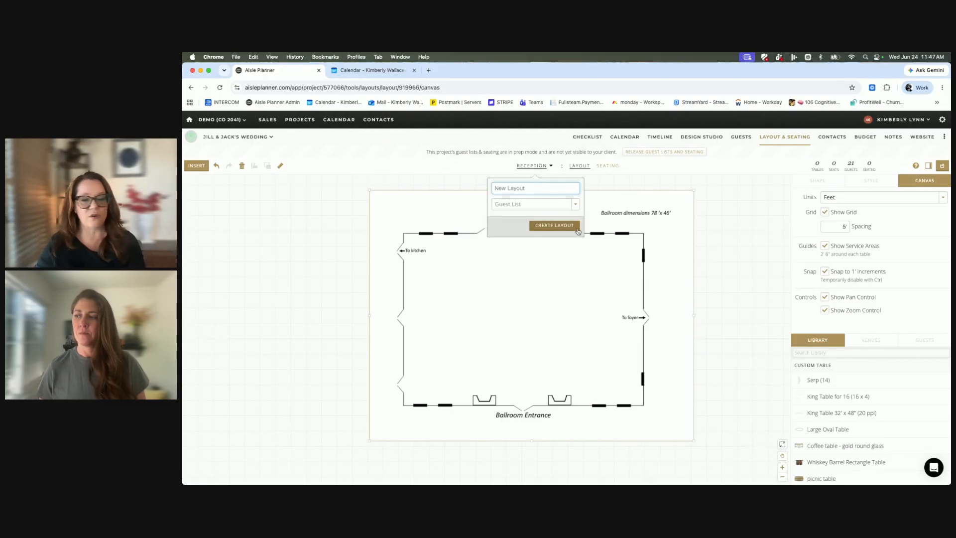
click(643, 180)
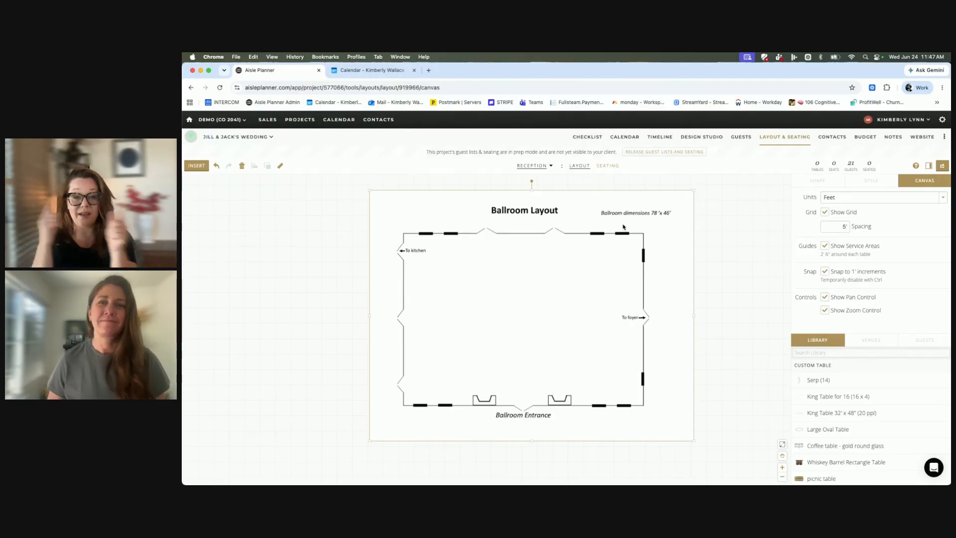
Browse the Reception guest list alongside the ballroom layout.
scroll(647, 236, down, 1)
scroll(648, 236, up, 1)
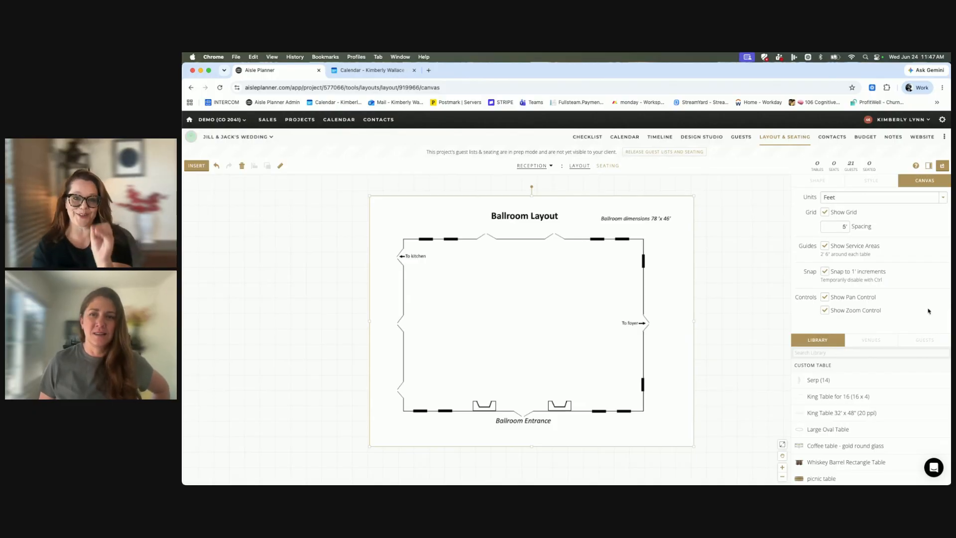
click(930, 341)
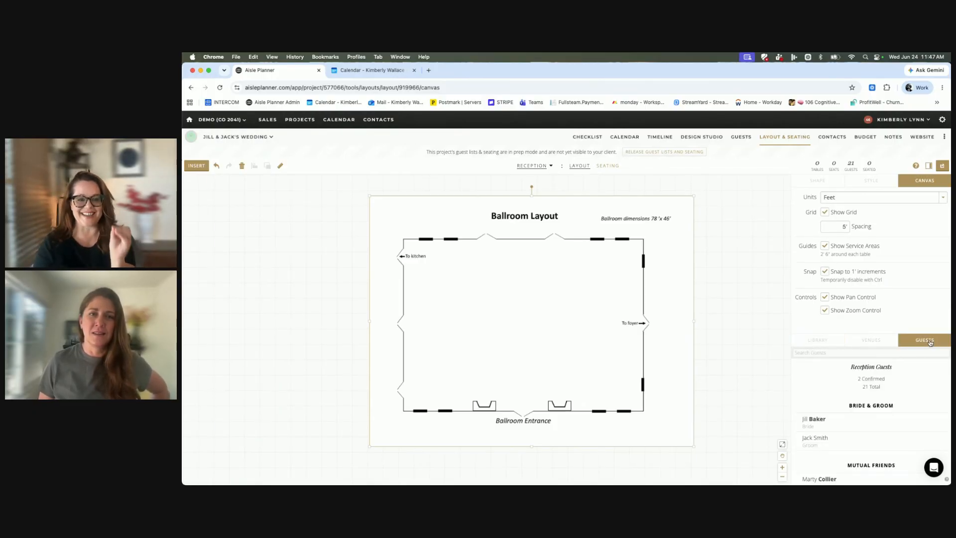
click(776, 339)
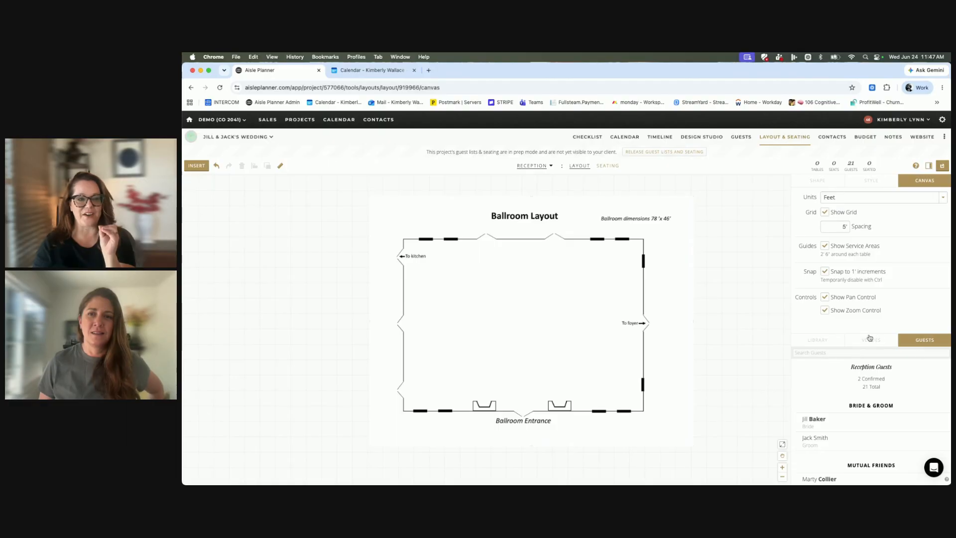
scroll(800, 355, down, 10)
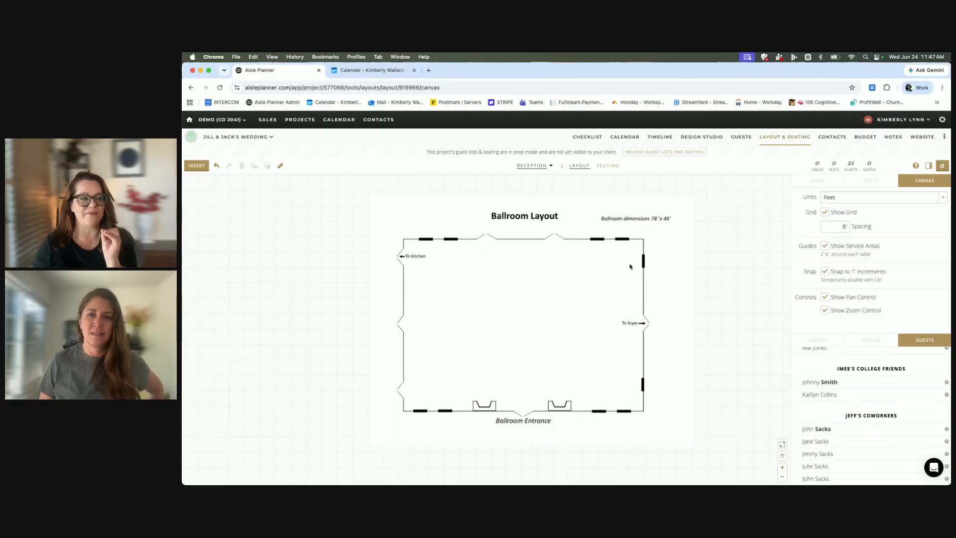
scroll(720, 340, down, 1)
scroll(672, 341, down, 1)
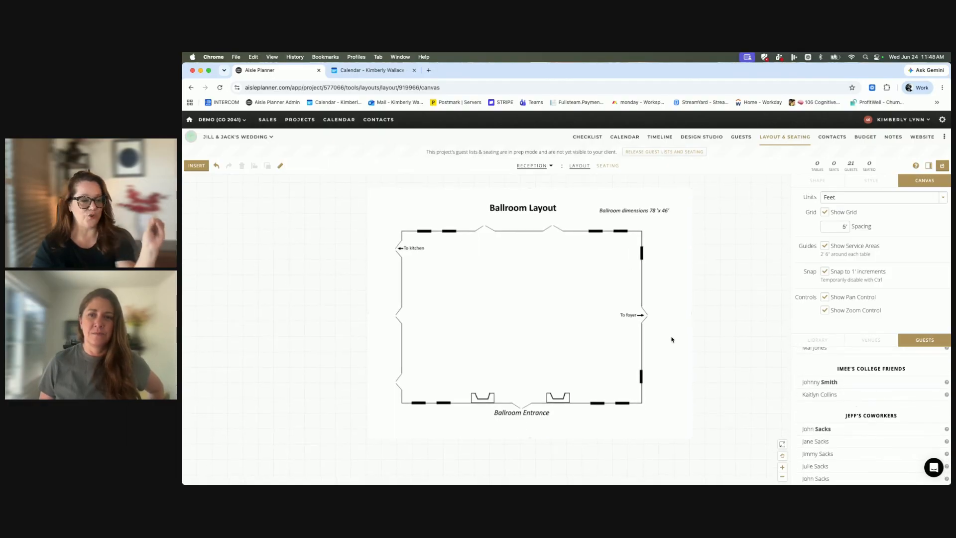
Start the Reception seating assignments by adding 12 tables with 8 seats per table.
click(609, 167)
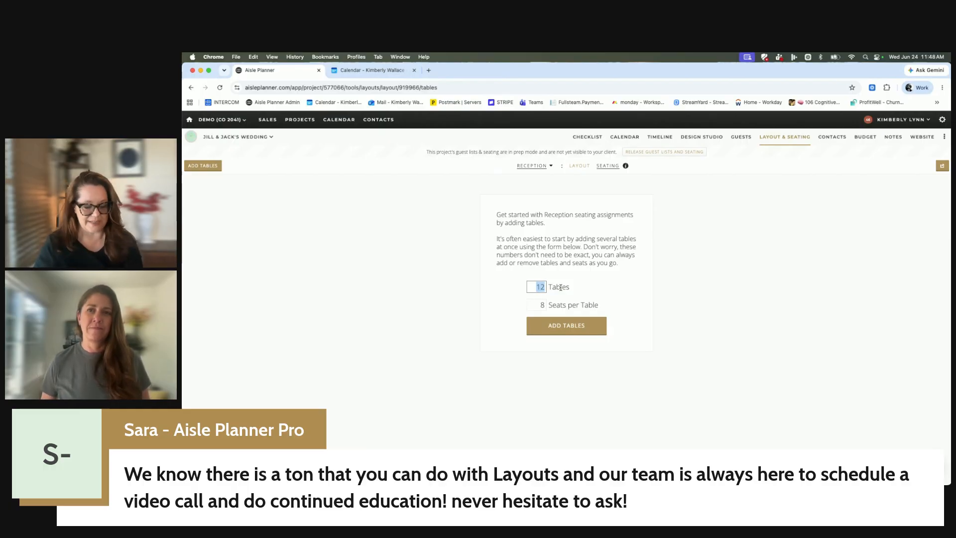
click(580, 328)
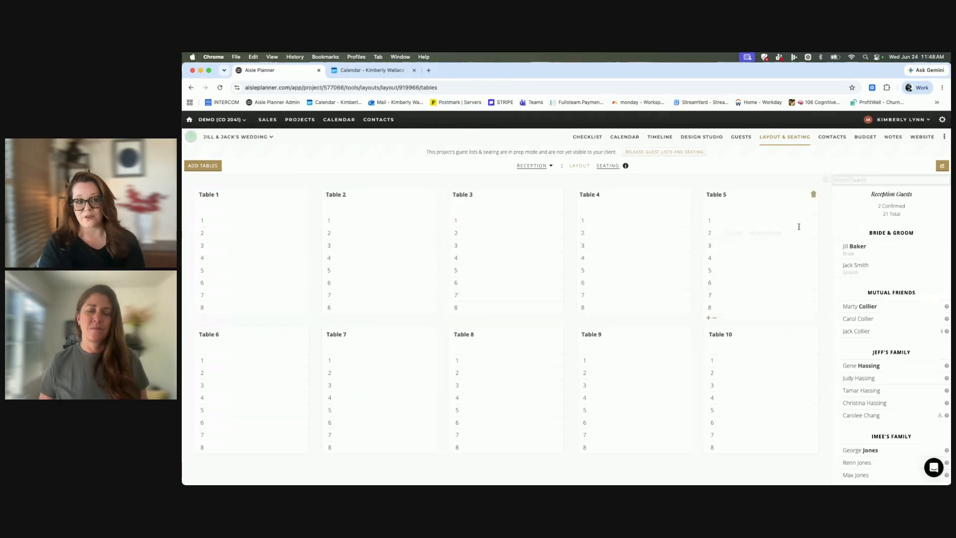
Seat the bride in the first seat of Table 1 and the groom in the first seat of Table 5.
drag(850, 246, 238, 241)
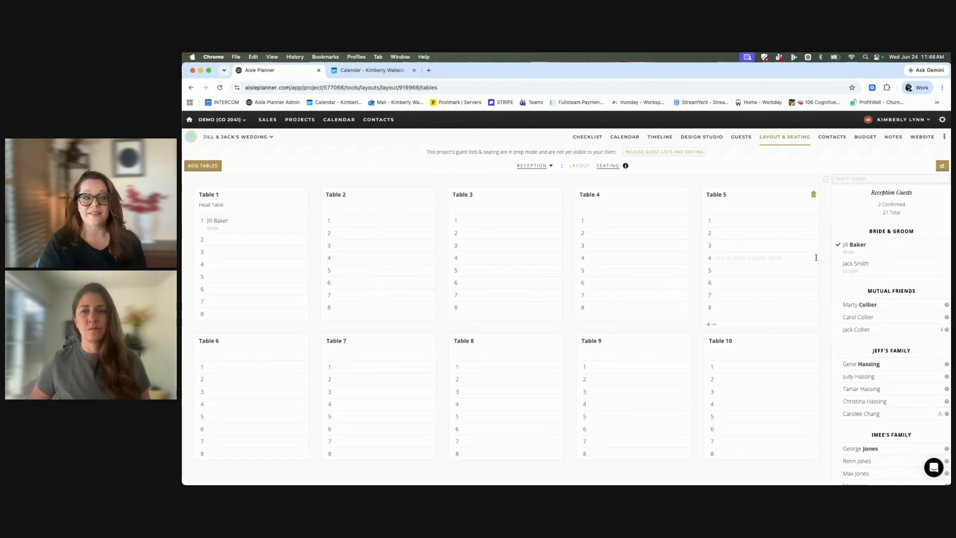
drag(869, 267, 209, 228)
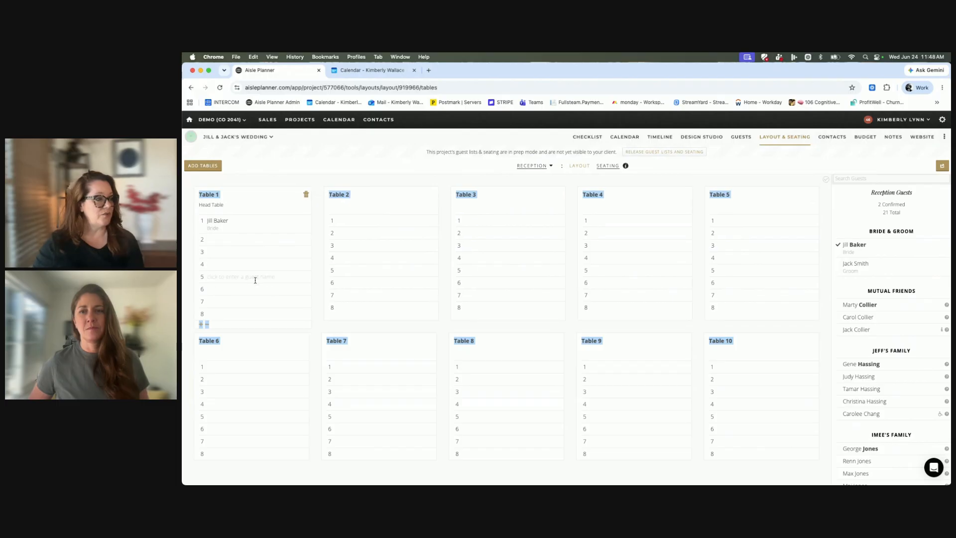
drag(865, 268, 719, 232)
Try entering a mutual friend's name manually in seat 2 of Table 5, and clear the entry.
click(737, 240)
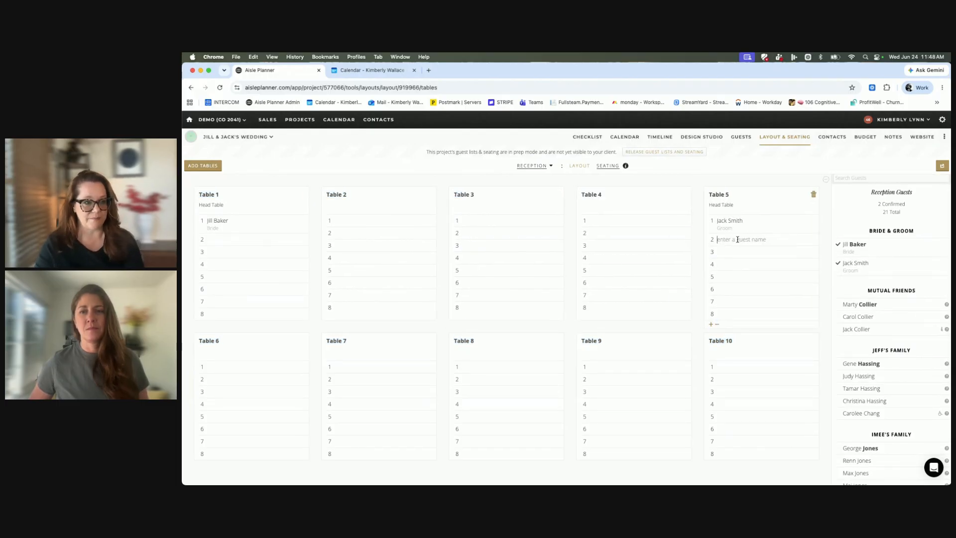
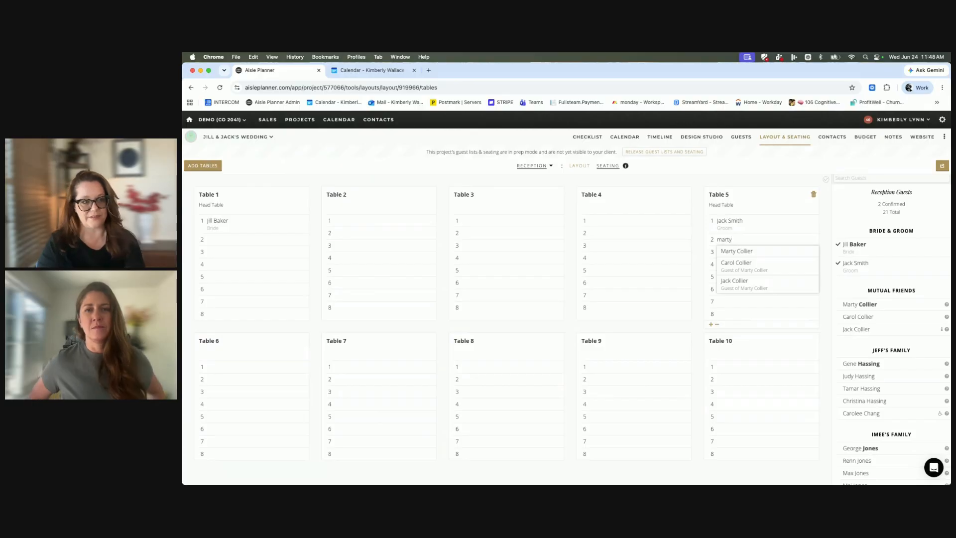
click(745, 276)
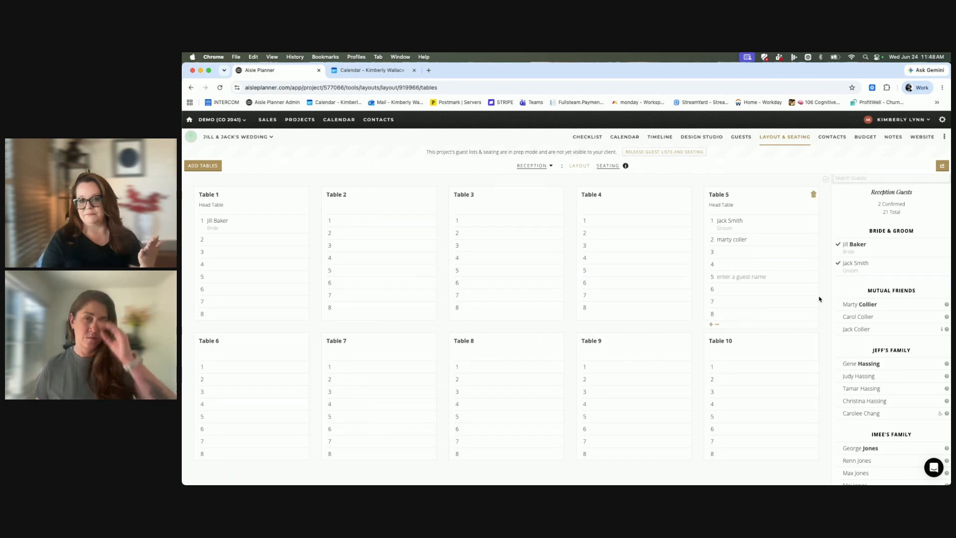
click(748, 239)
drag(749, 239, 706, 237)
key(BackSpace)
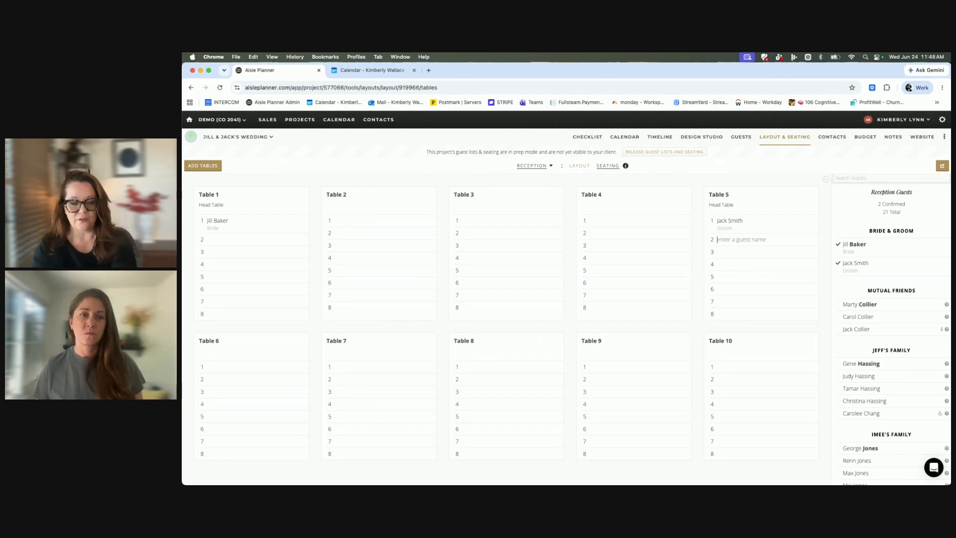
Seat the first two guests listed under Mutual Friends in seats 2 and 3 of Table 5.
drag(853, 305, 742, 238)
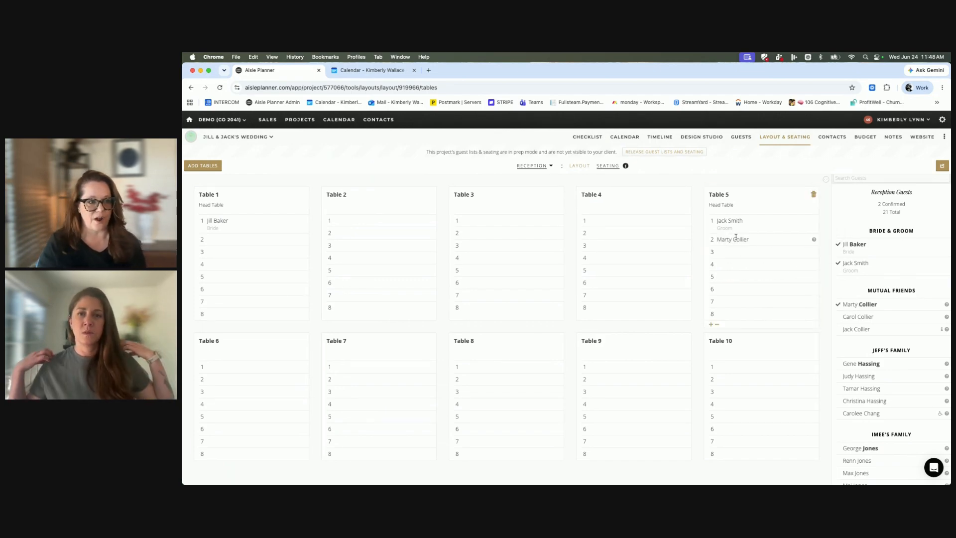
text(car)
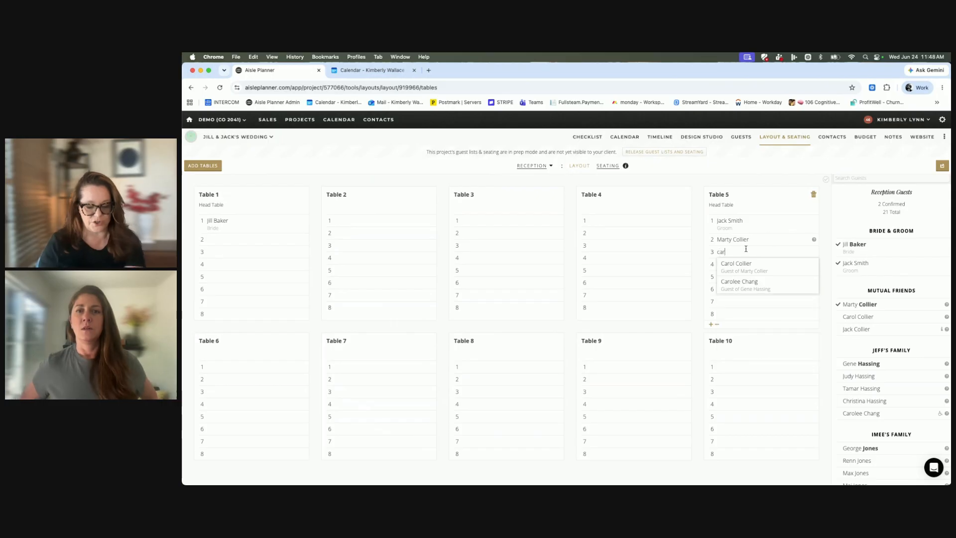
click(749, 264)
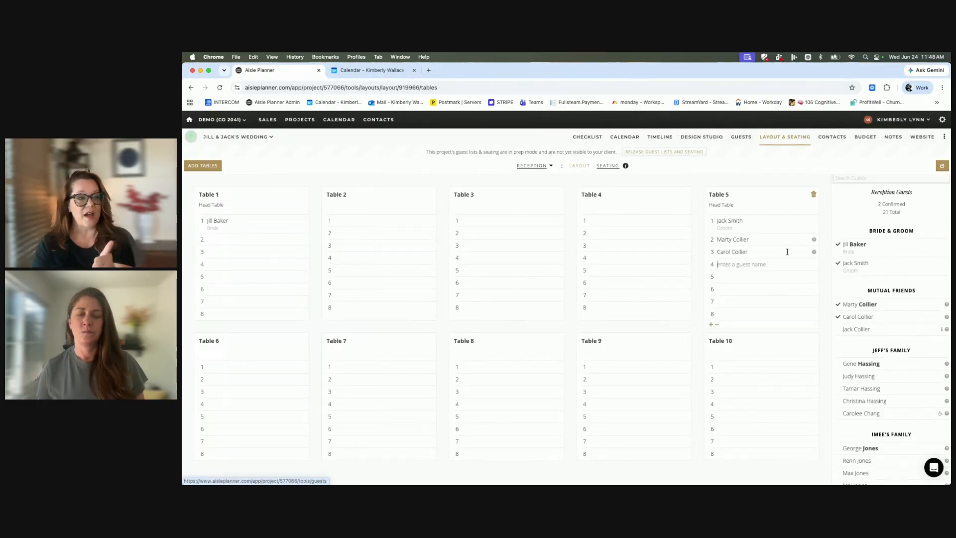
Review the seating tables available to place in the layout, and check Table 1's editable name in the seating view.
click(580, 166)
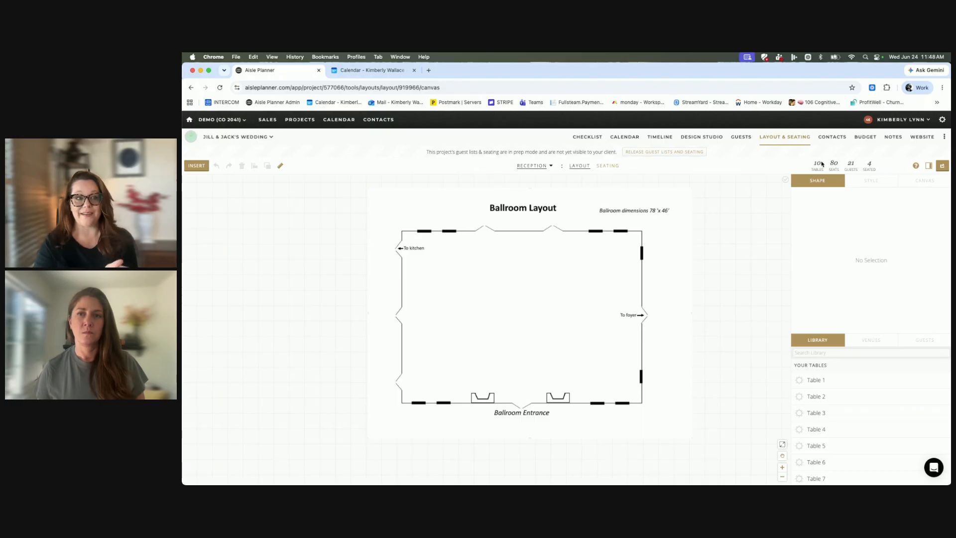
scroll(812, 414, down, 4)
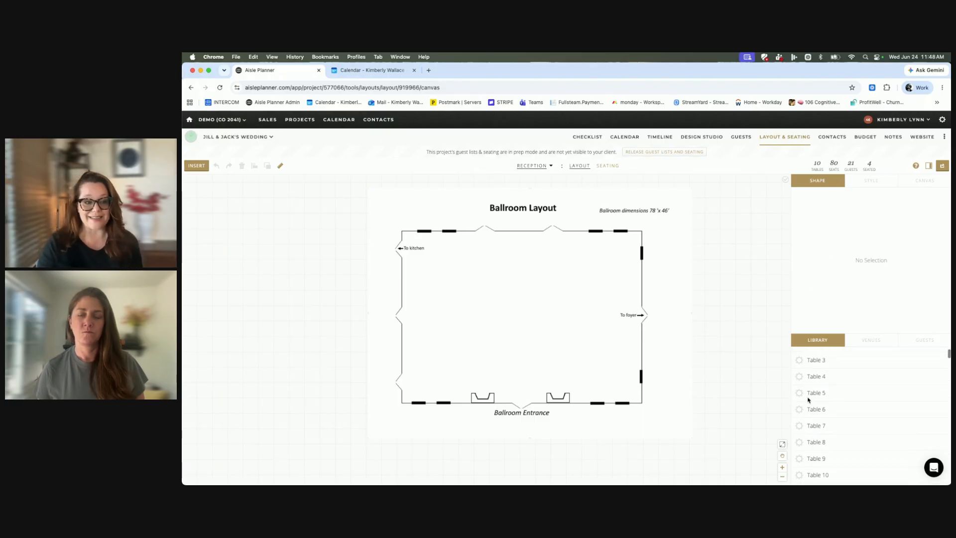
scroll(826, 394, up, 2)
scroll(824, 383, up, 2)
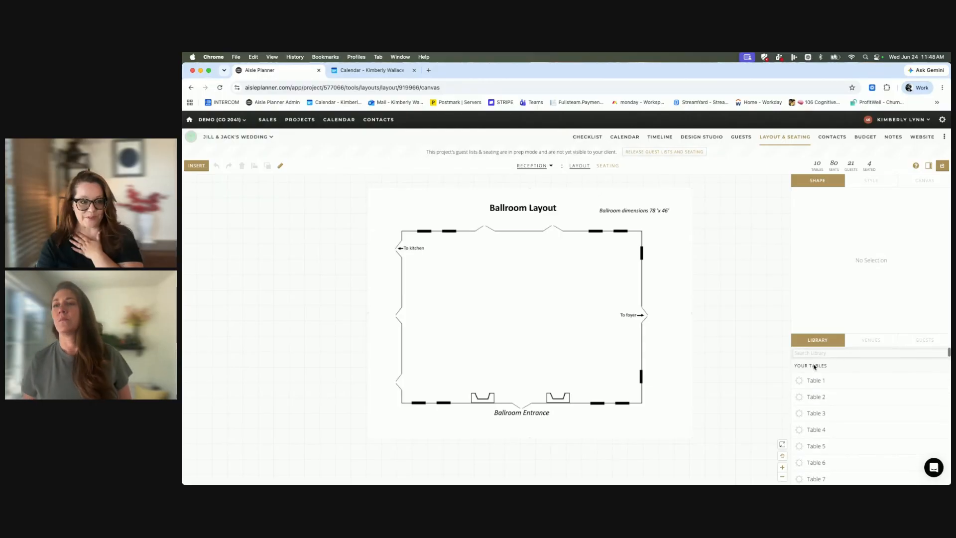
click(608, 165)
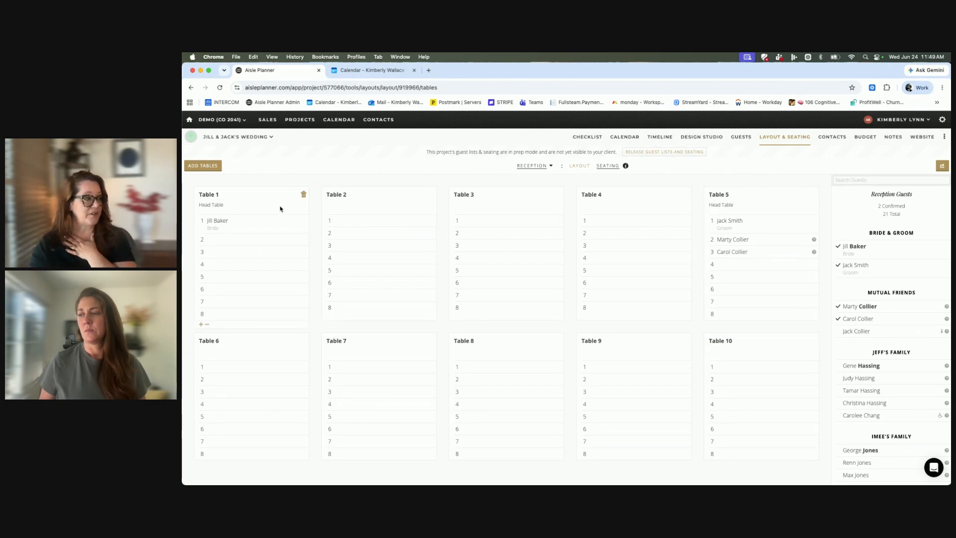
drag(279, 209, 256, 188)
click(257, 188)
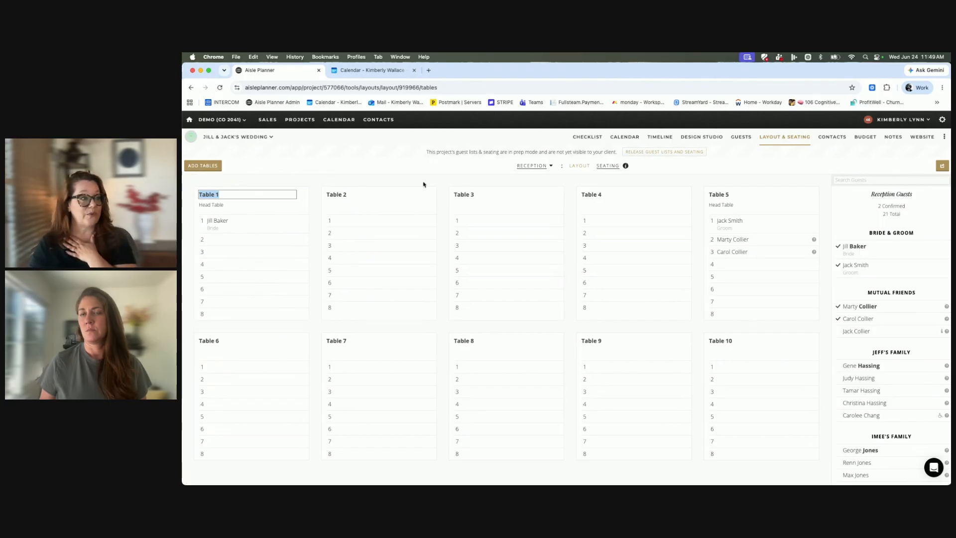
Place Table 1 in the lower-left area of the ballroom plan and show its table name, seat numbers, guest names and meals.
click(578, 167)
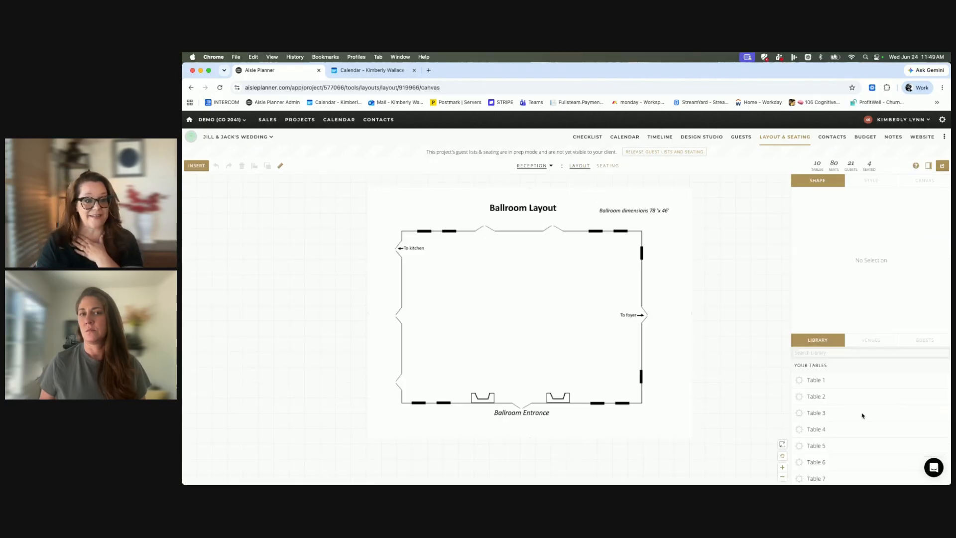
drag(813, 381, 446, 357)
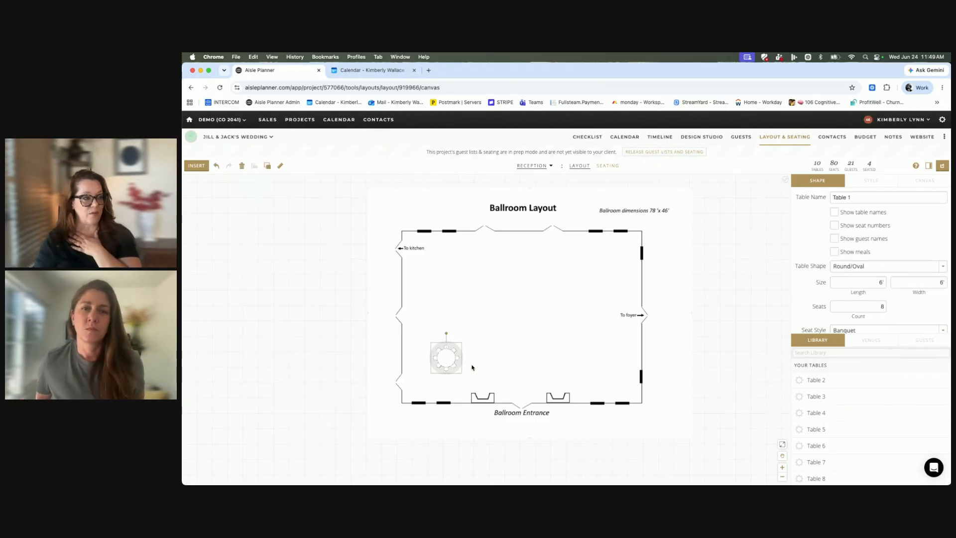
click(834, 211)
click(835, 225)
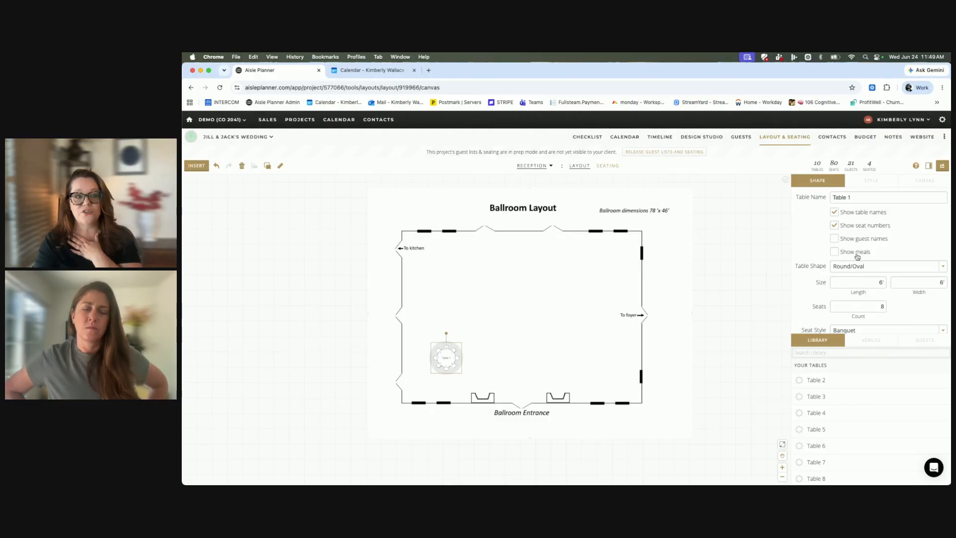
click(834, 252)
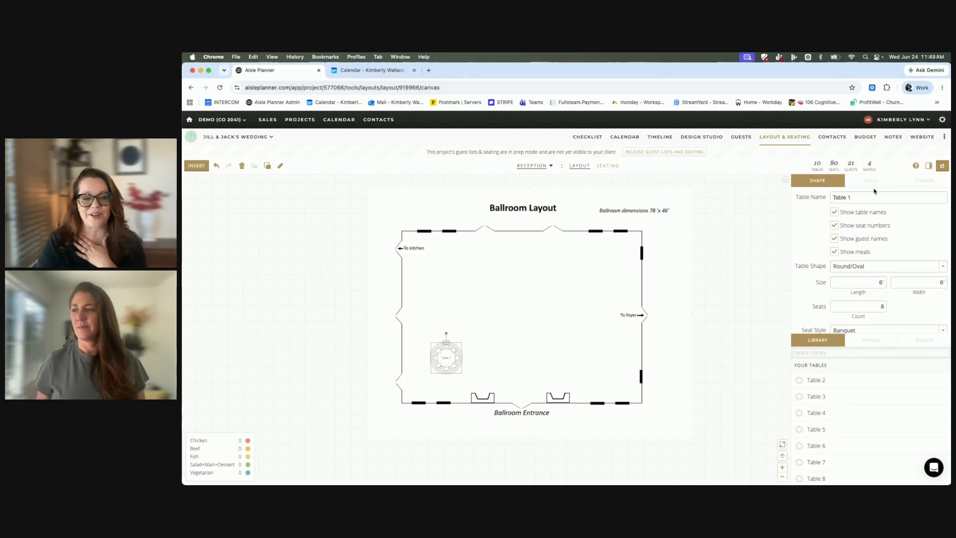
Place Table 2 and Table 3 on the ballroom plan in a row beside Table 1.
drag(852, 380, 581, 359)
drag(823, 379, 625, 369)
drag(571, 352, 482, 351)
drag(627, 369, 529, 358)
Fill Tables 1, 2 and 3 together with a custom light aqua color after reviewing the palette and layout color sets.
drag(424, 327, 610, 413)
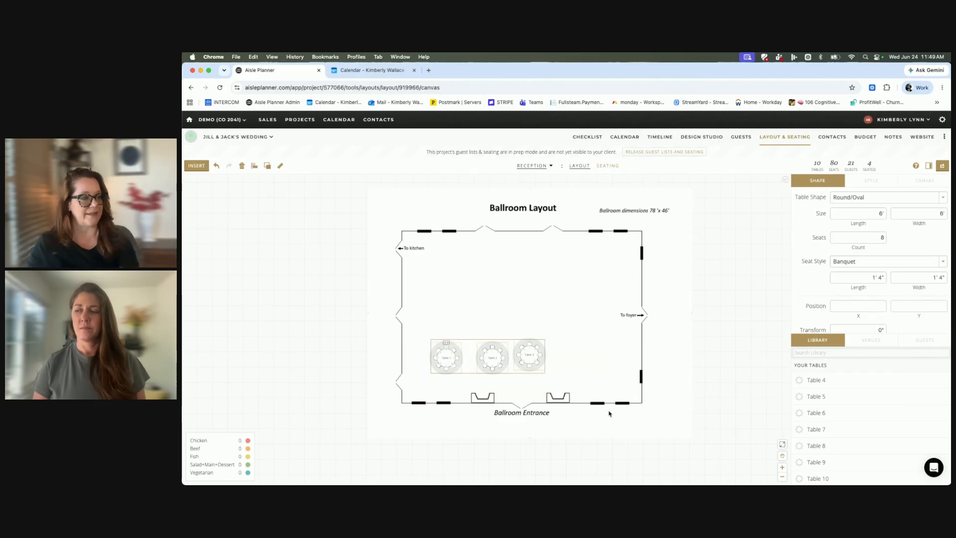
click(889, 182)
click(839, 198)
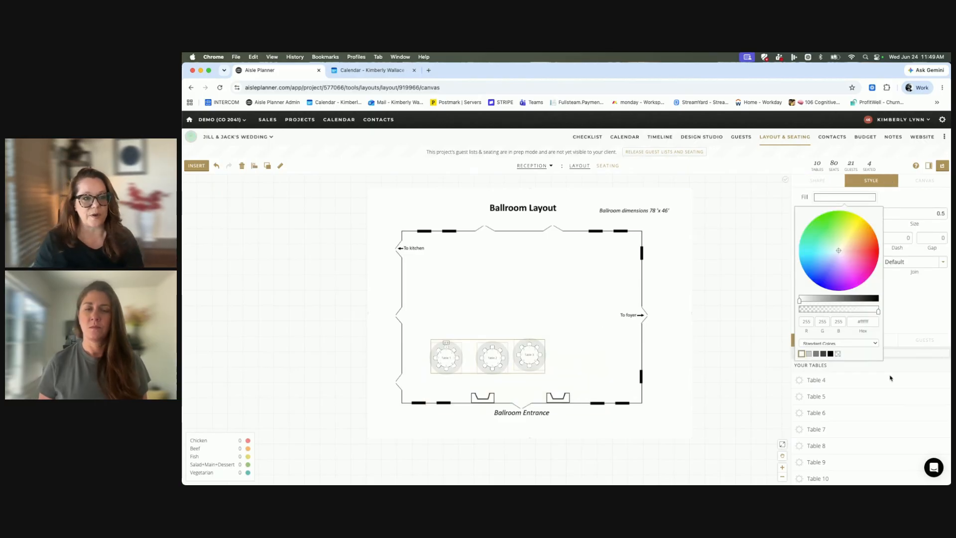
click(840, 343)
click(828, 360)
click(832, 342)
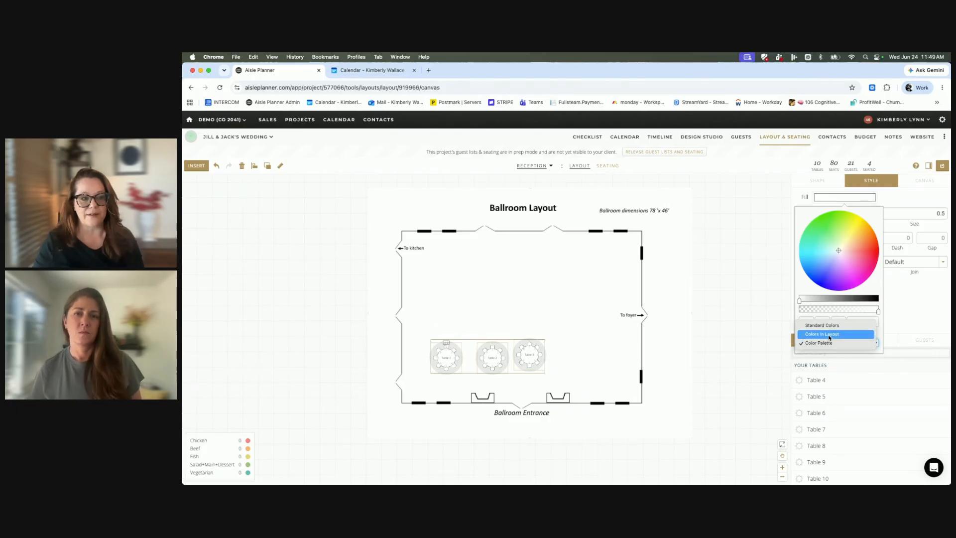
click(830, 337)
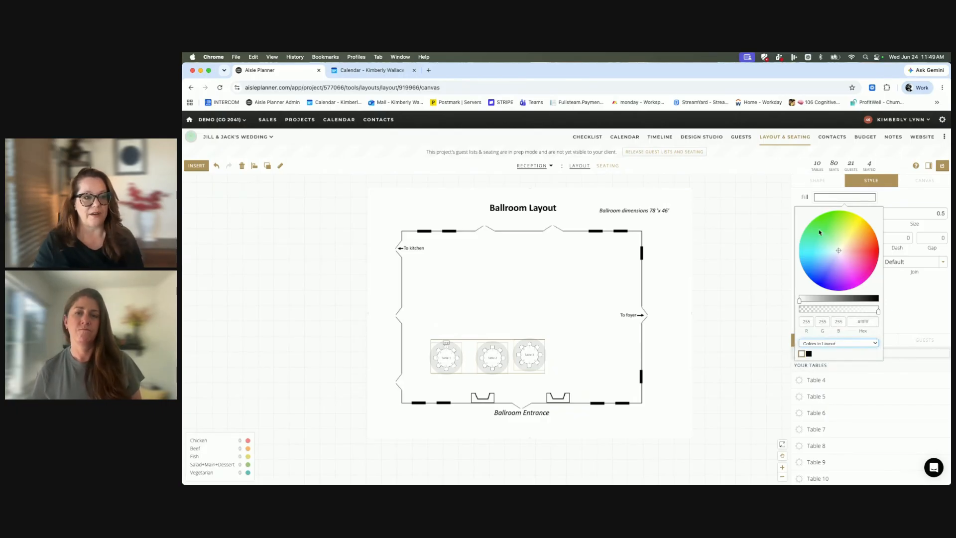
mouse_move(837, 249)
mouse_down()
mouse_move(851, 246)
mouse_move(830, 240)
mouse_move(859, 268)
mouse_move(866, 247)
mouse_move(838, 244)
mouse_up()
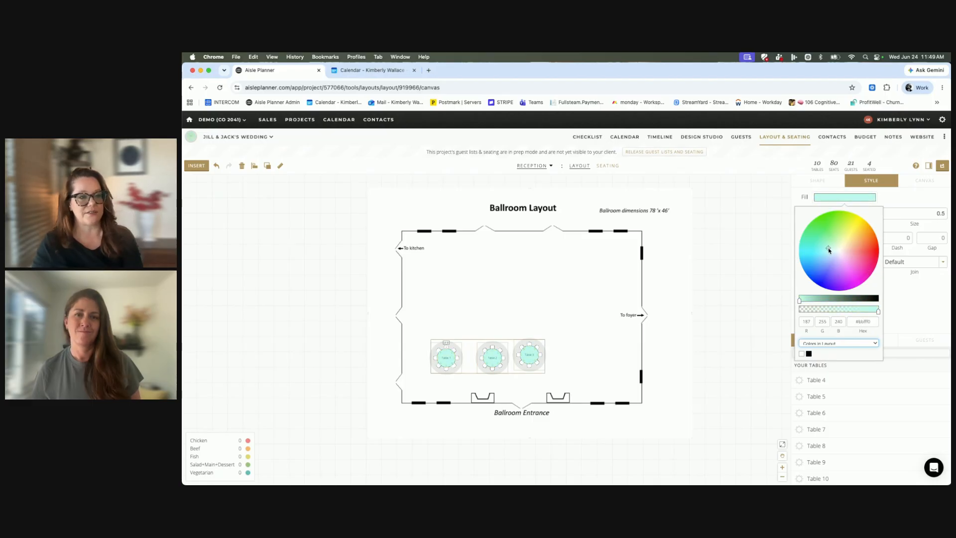
click(731, 259)
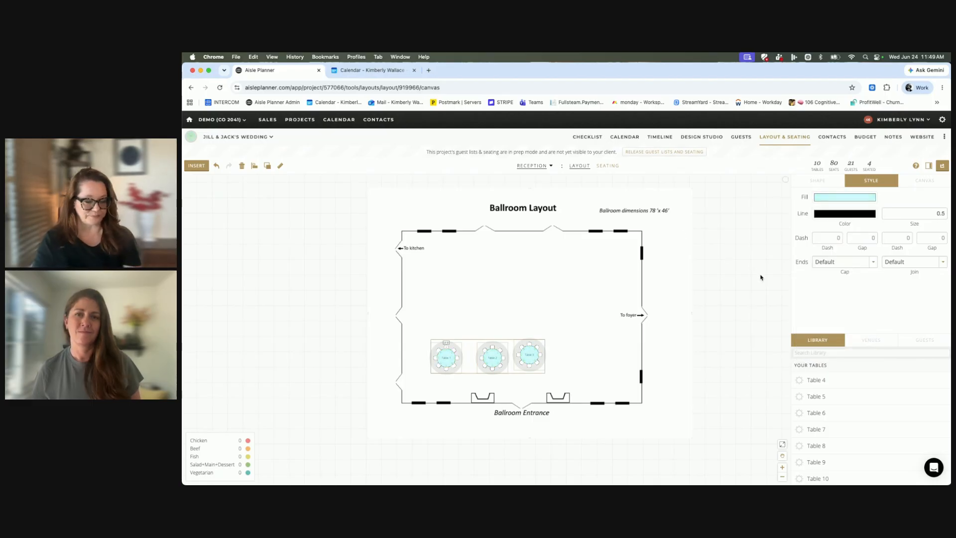
Seat the remaining guest listed under Mutual Friends in seat 4 of Table 5.
click(610, 166)
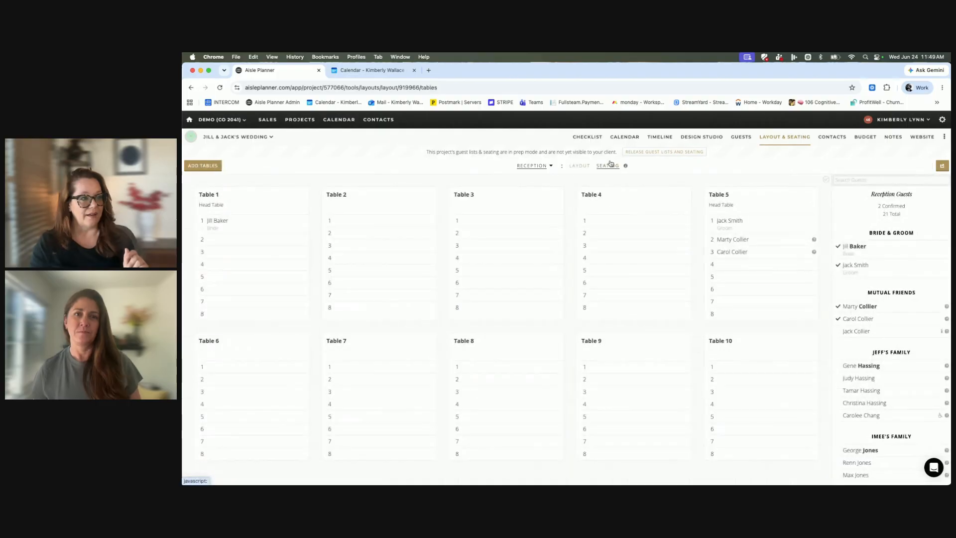
drag(850, 366, 850, 368)
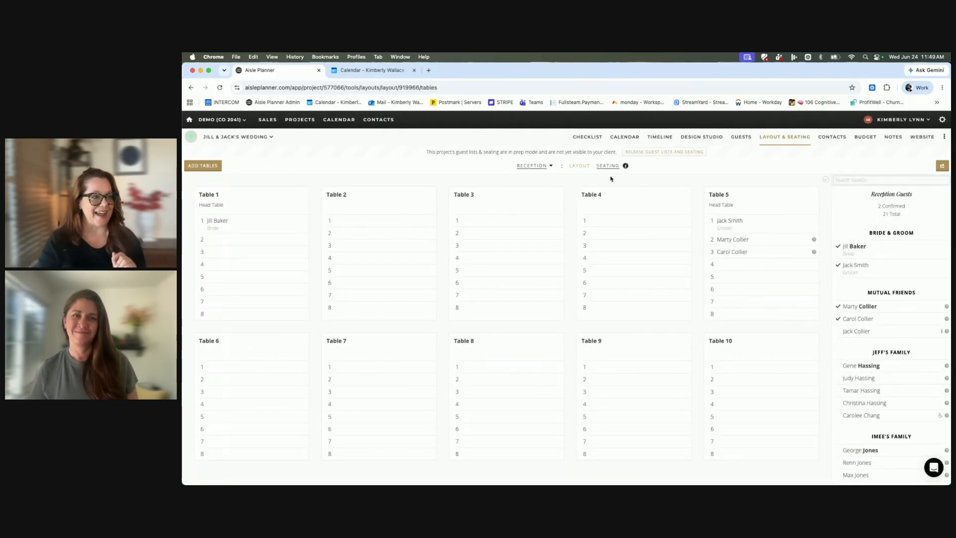
drag(849, 331, 743, 271)
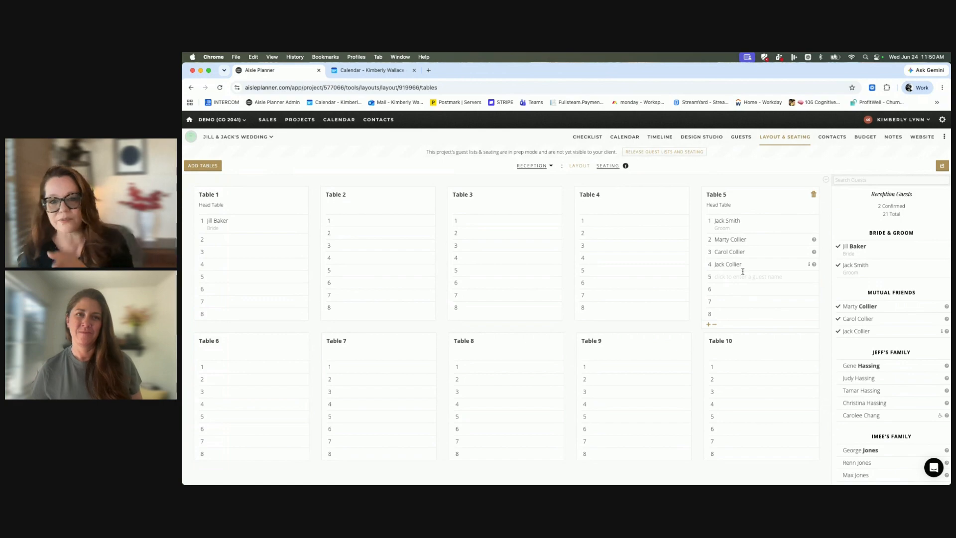
mouse_move(626, 166)
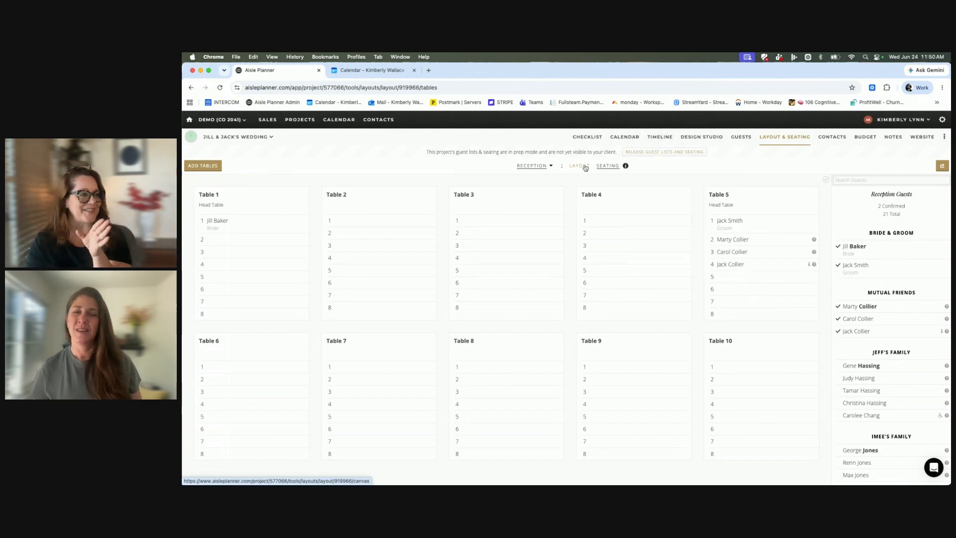
Create a new layout named "sample" without a guest list and start it with a blank canvas.
click(580, 166)
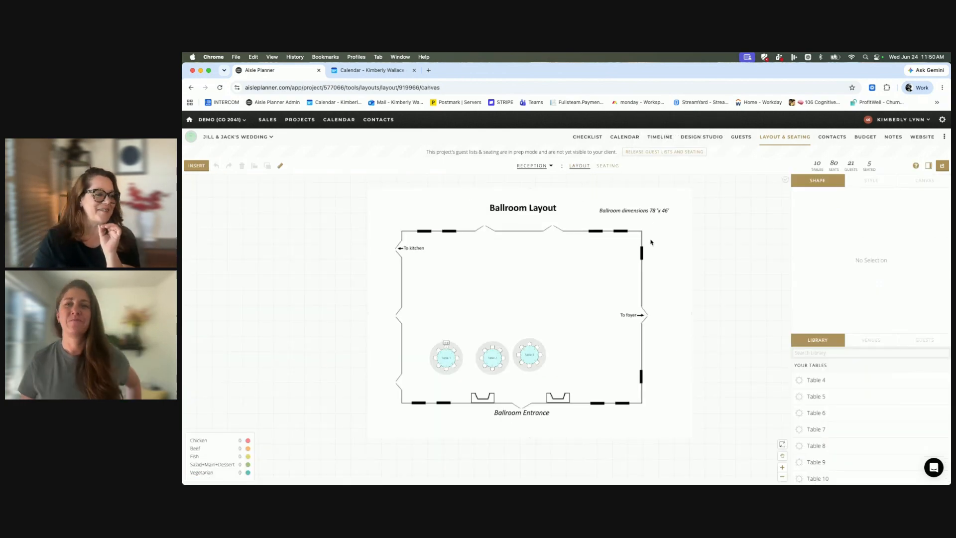
click(533, 165)
click(541, 211)
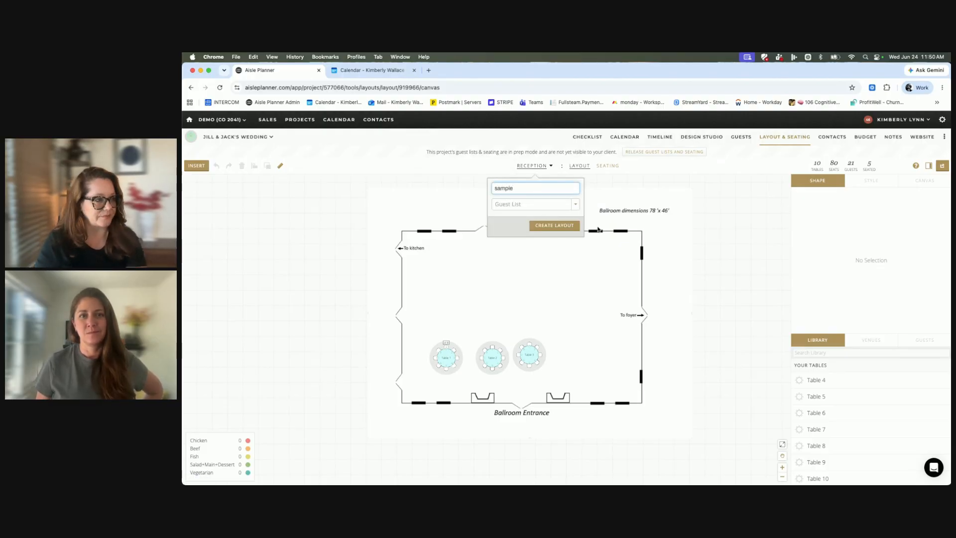
click(557, 225)
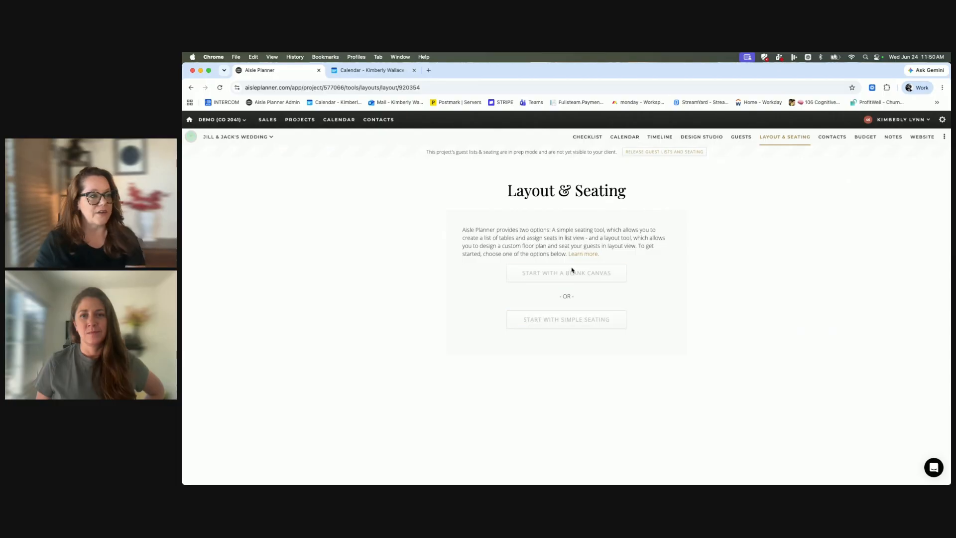
click(572, 271)
Add the Main Level - Rounds template from the Excelsior venue to the blank sample canvas.
click(935, 340)
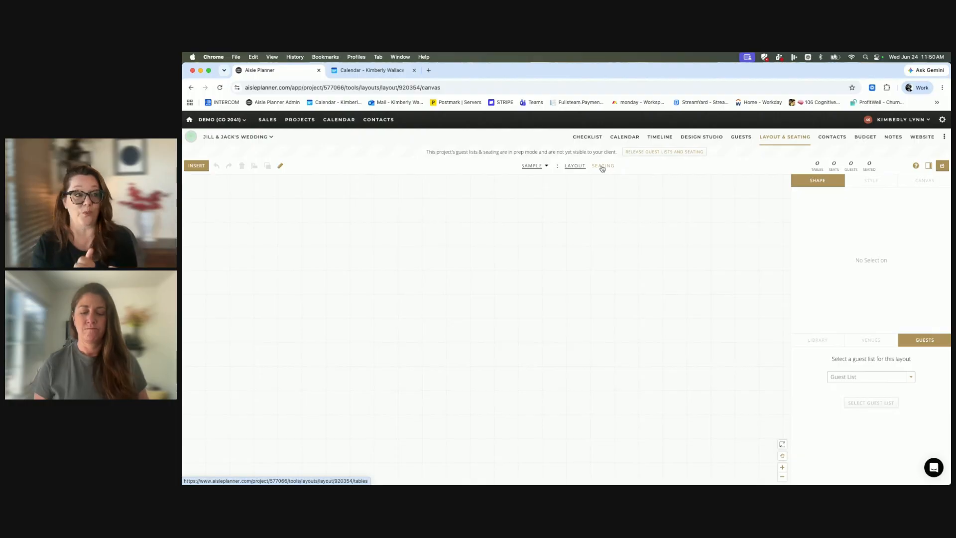
click(865, 347)
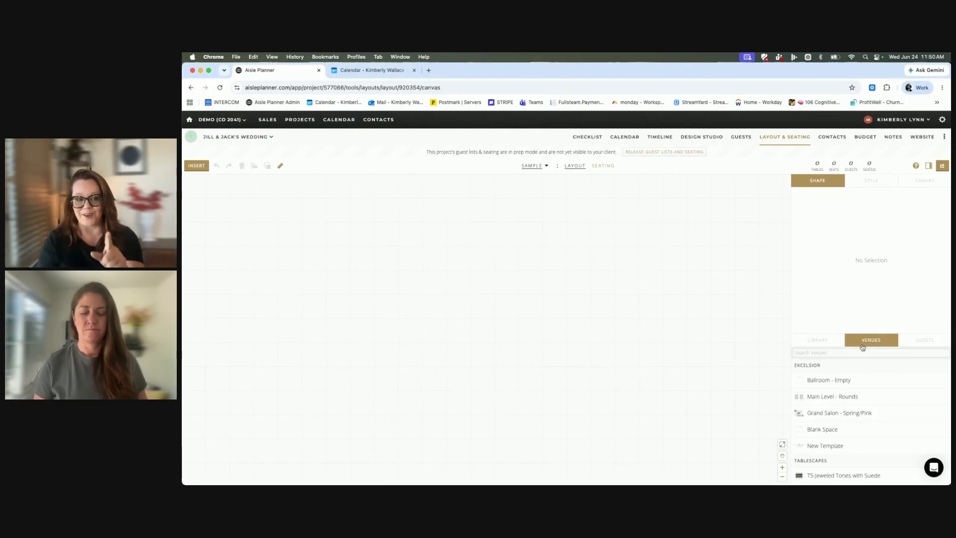
scroll(827, 399, down, 1)
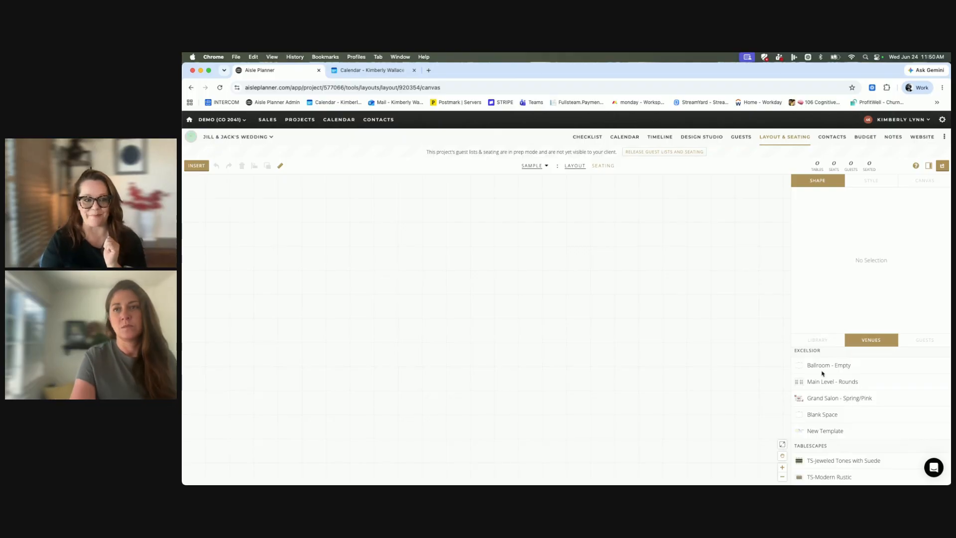
drag(829, 385, 639, 363)
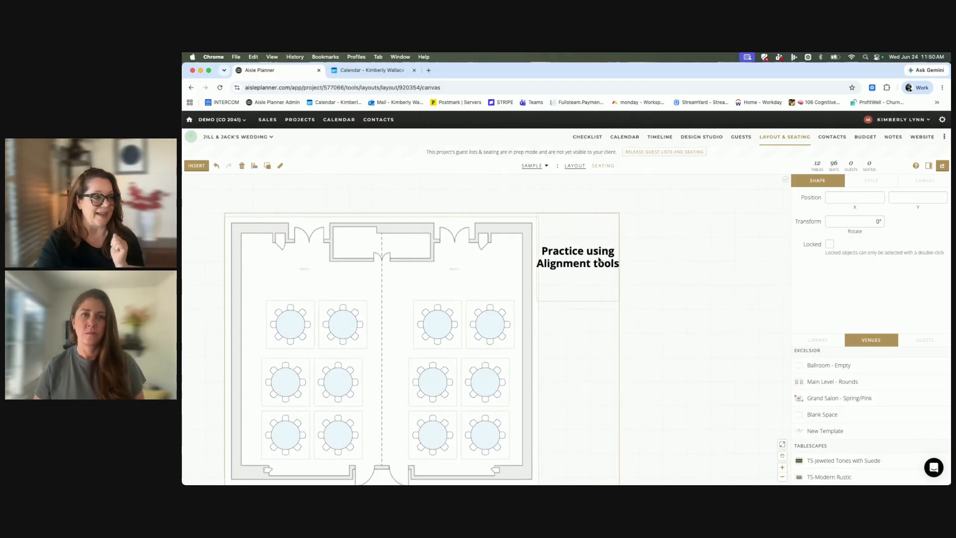
Delete the "Practice using Alignment tools" text box beside the floor plan in the sample layout.
click(668, 275)
click(592, 245)
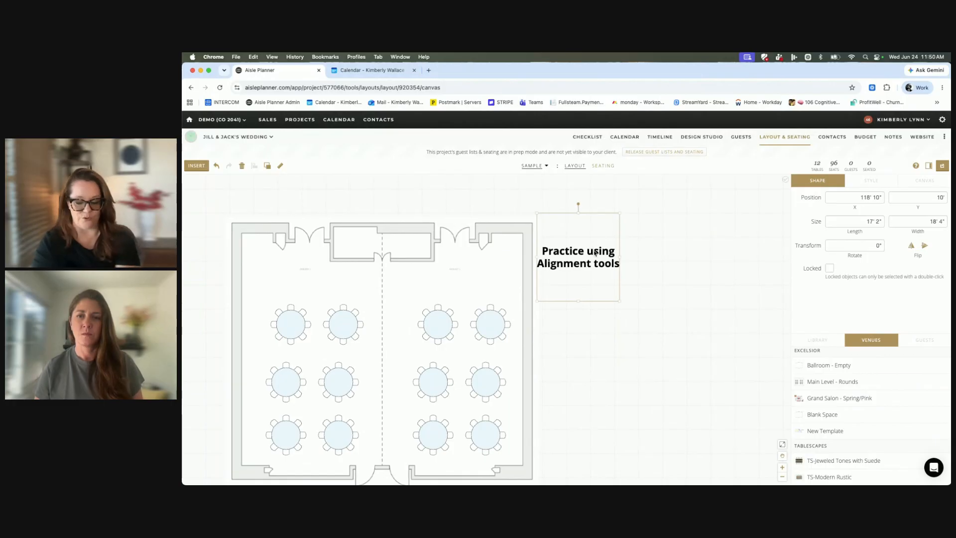
key(BackSpace)
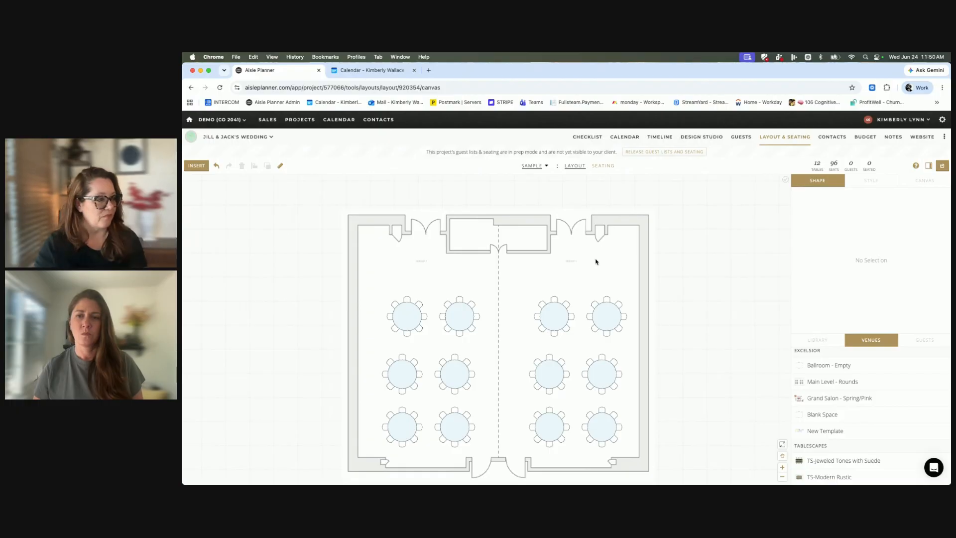
Add the yellow white centerpiece from the library and shrink it to fit on the round table just right of the dashed line.
scroll(820, 366, down, 5)
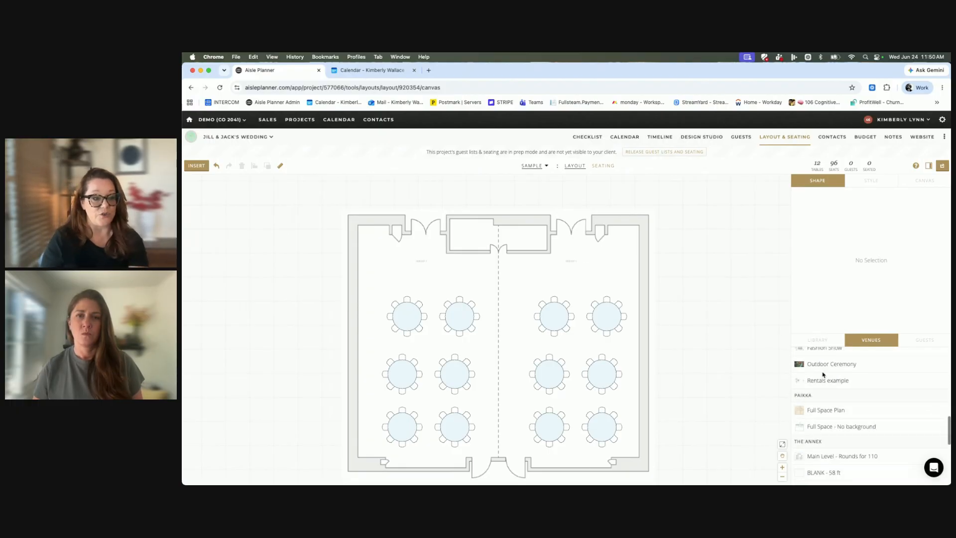
click(817, 340)
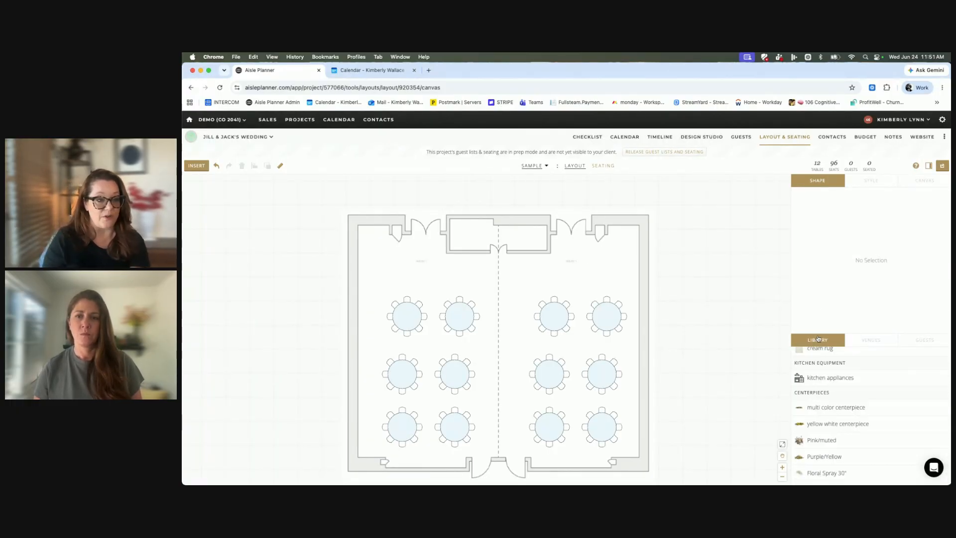
drag(821, 332, 826, 212)
scroll(815, 343, down, 1)
scroll(817, 344, up, 1)
scroll(816, 324, up, 1)
drag(815, 313, 624, 327)
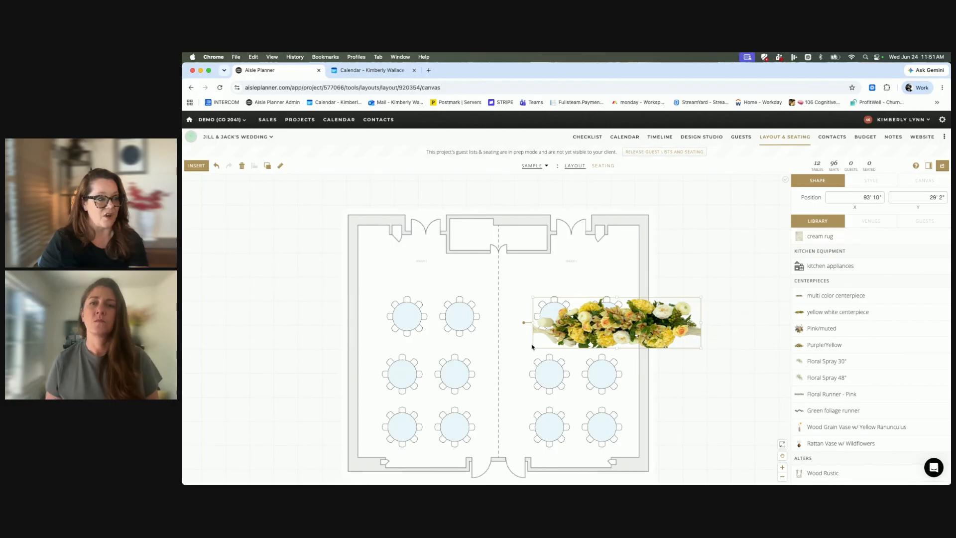
drag(534, 349, 558, 316)
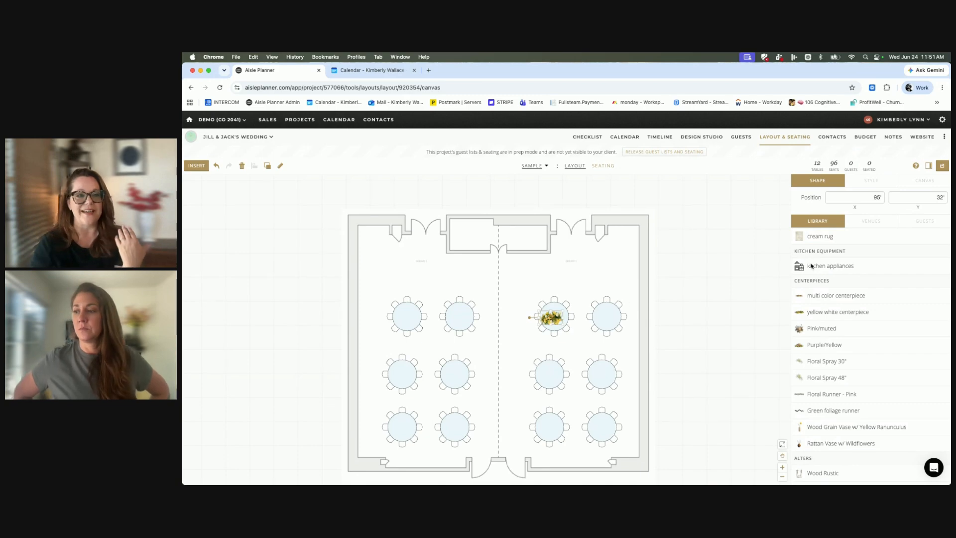
Check the seating charts of the sample layout and return to its floor plan.
scroll(868, 256, up, 3)
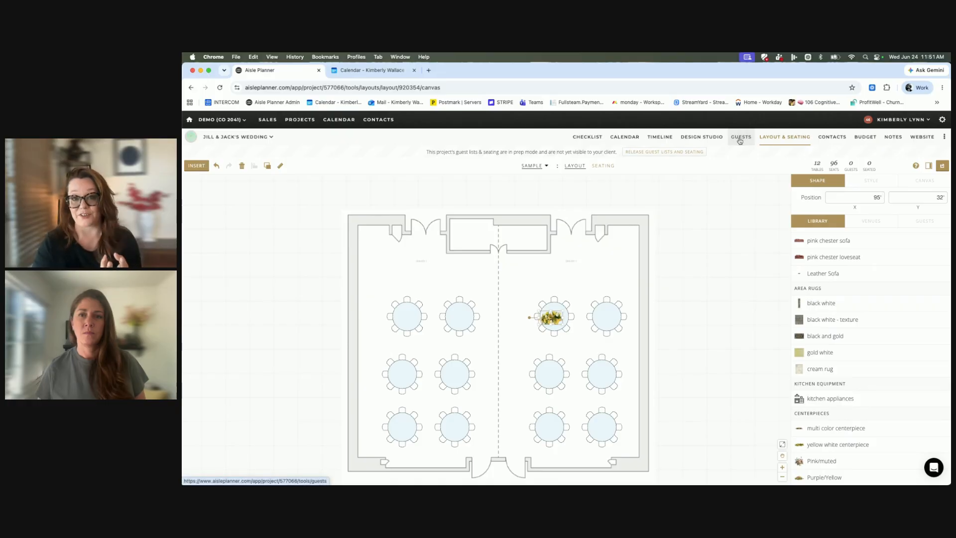
click(603, 165)
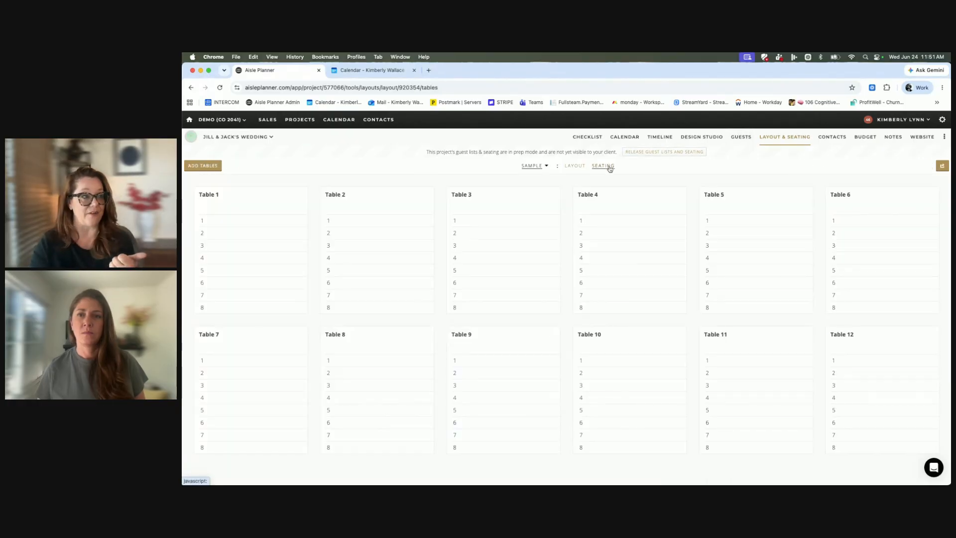
click(575, 167)
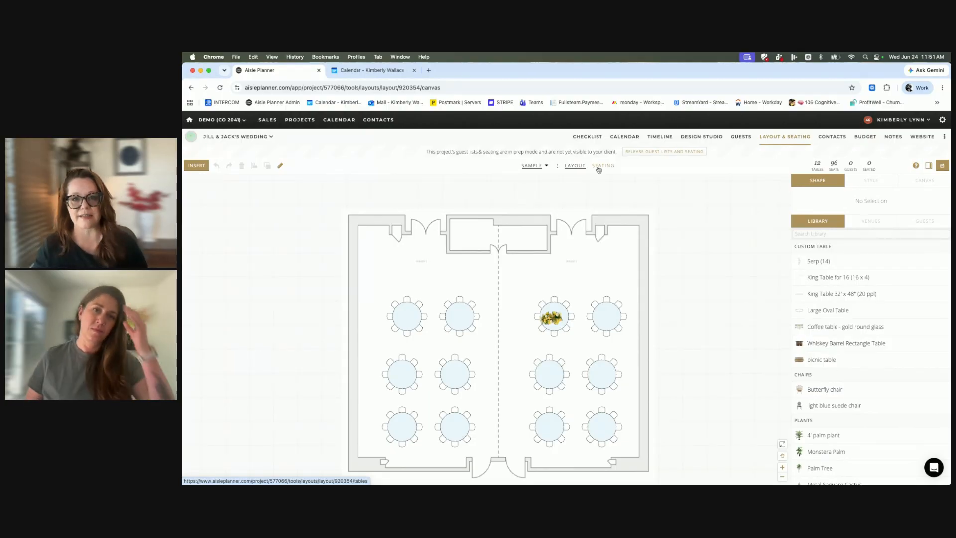
Select Table 4 and turn on the display of table names, seat numbers and guest names.
click(602, 308)
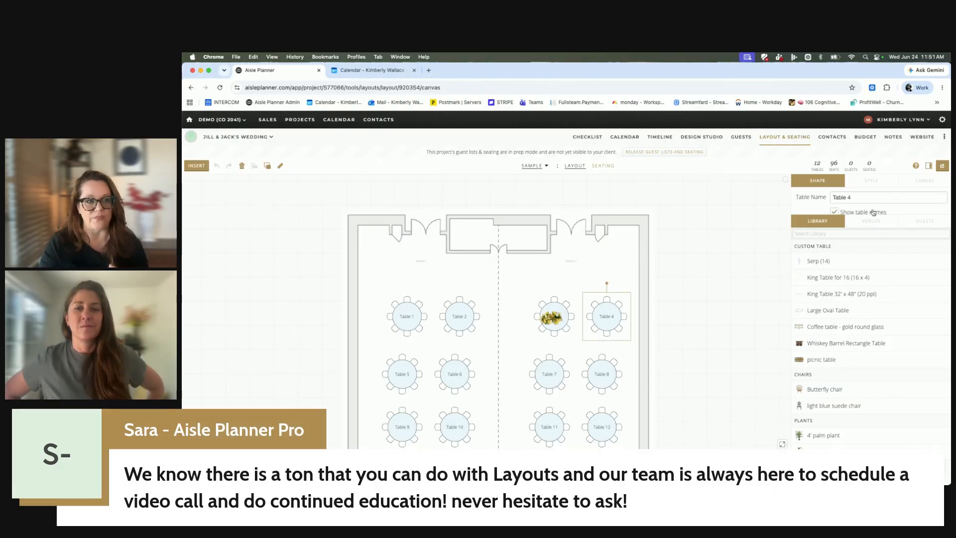
click(903, 214)
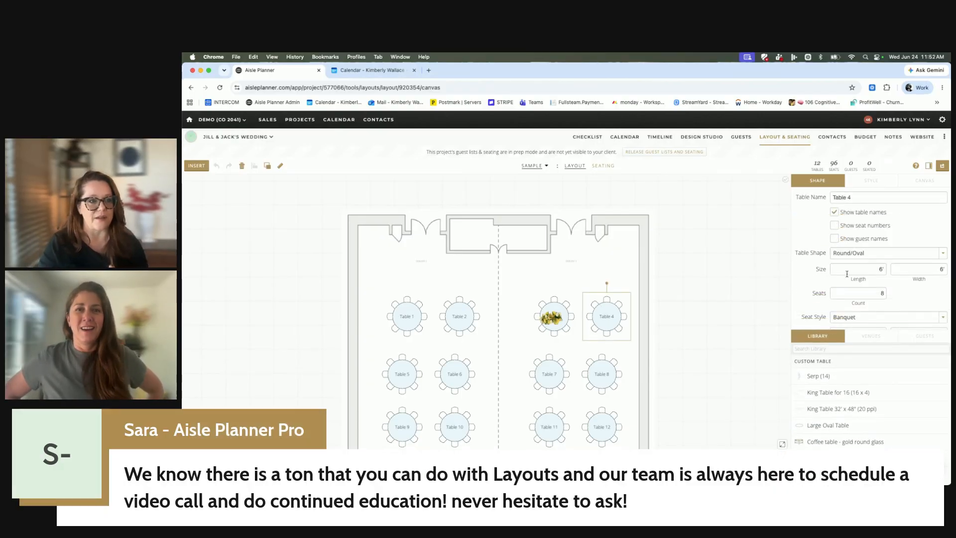
click(835, 227)
click(835, 239)
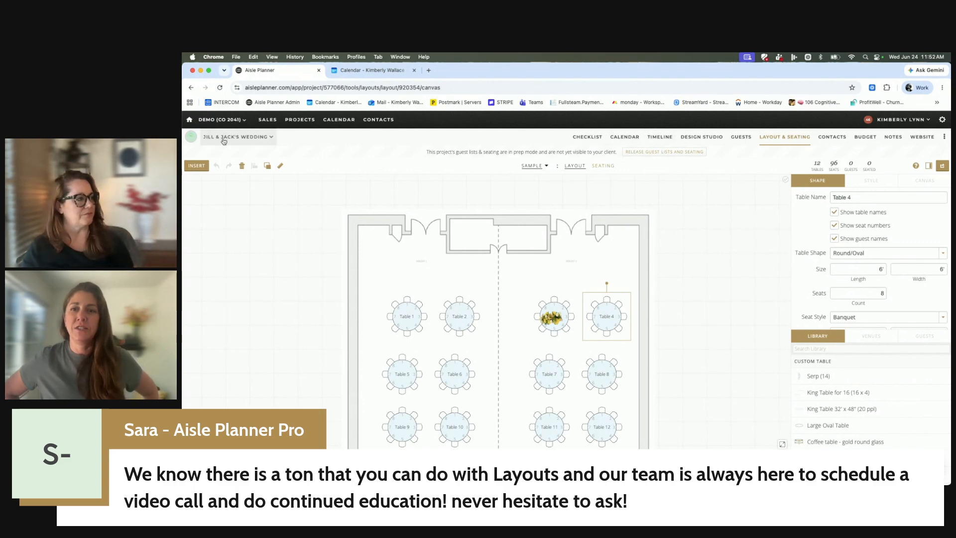
Switch to the Layout Demos project and view its Outdoor Ceremony layout.
click(251, 137)
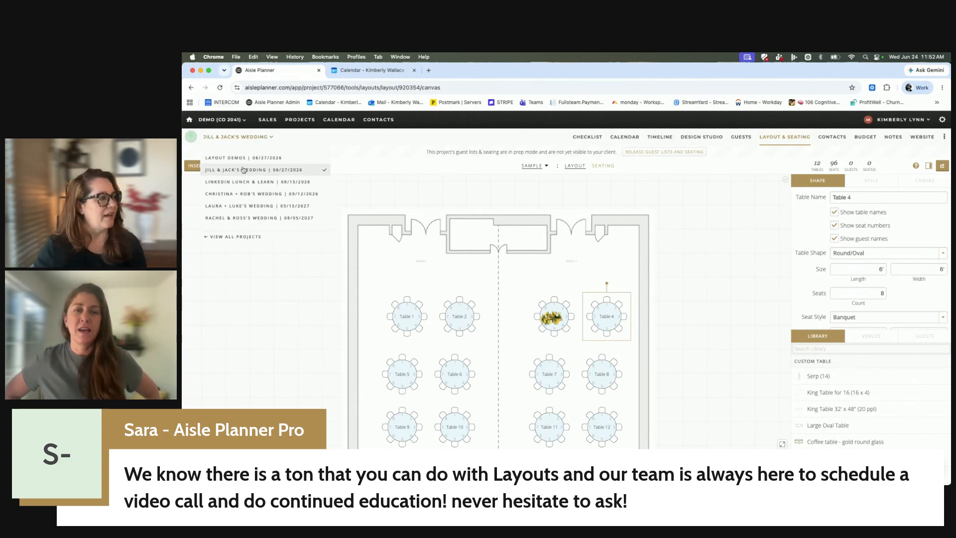
click(242, 158)
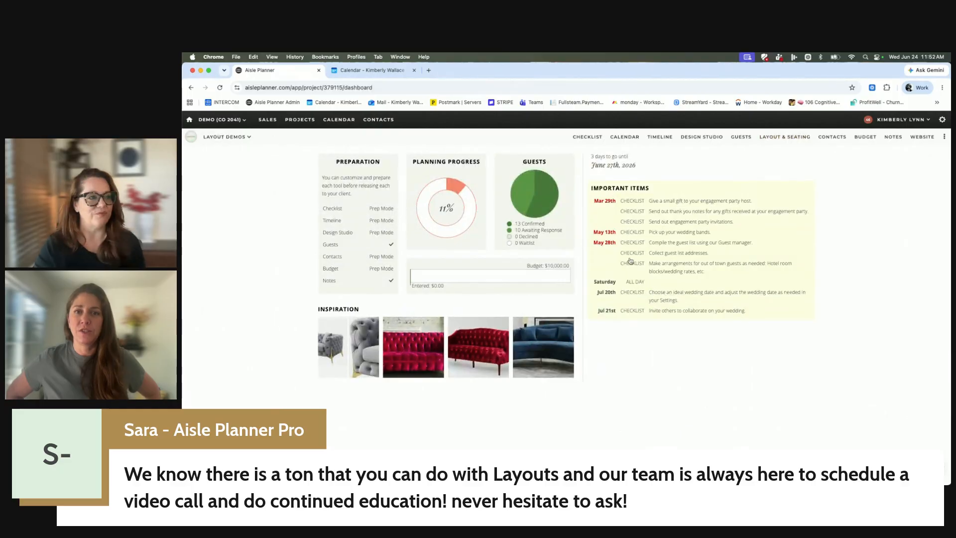
click(785, 136)
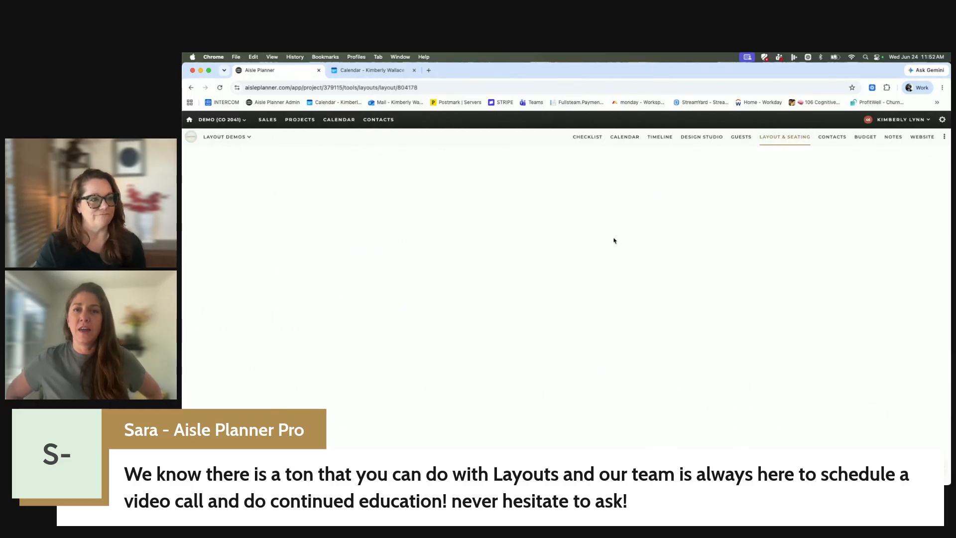
click(538, 153)
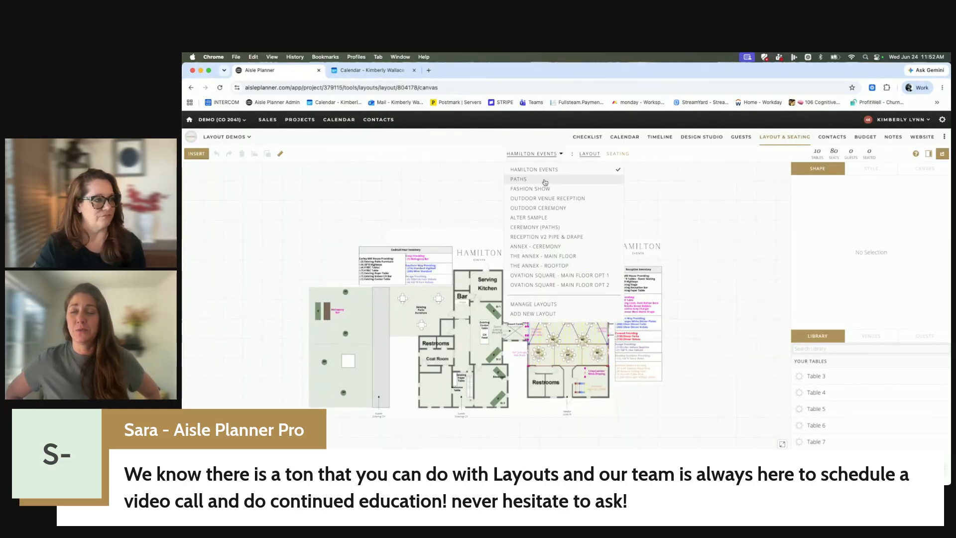
click(550, 209)
Open the Outdoor Venue Reception layout and shift its aerial background image slightly to X 62', Y 32'.
click(539, 158)
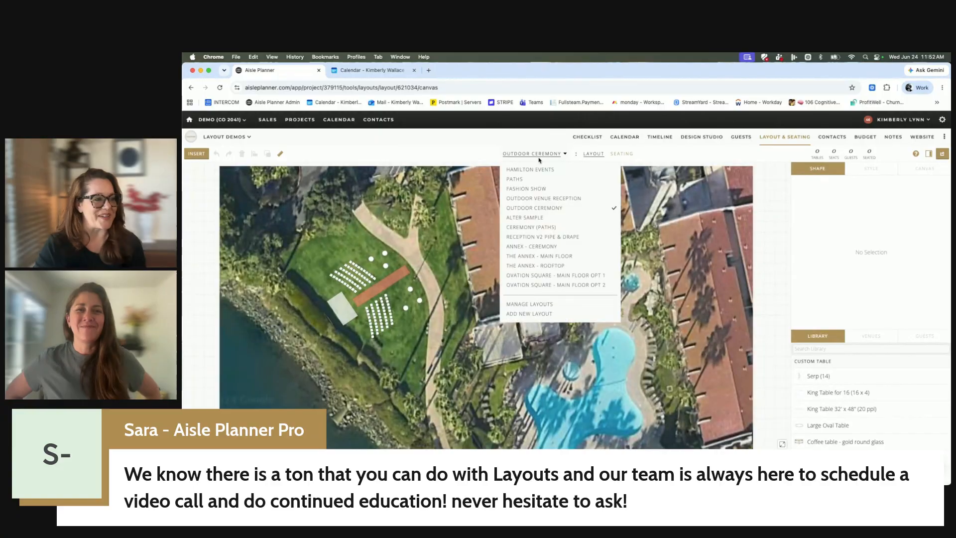
click(544, 199)
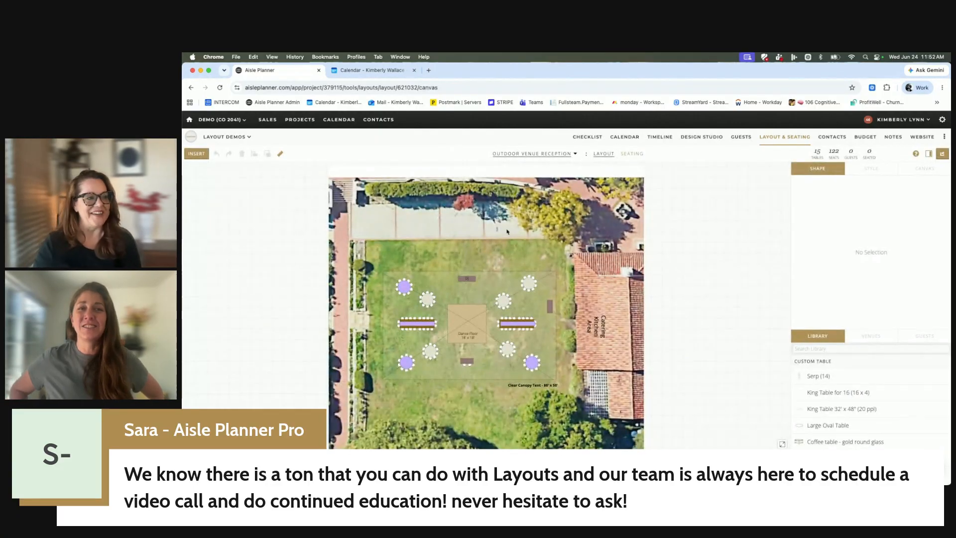
click(476, 234)
mouse_move(476, 234)
mouse_down()
mouse_move(638, 330)
mouse_move(640, 383)
mouse_move(538, 343)
mouse_move(508, 487)
mouse_move(502, 334)
mouse_move(477, 239)
mouse_up()
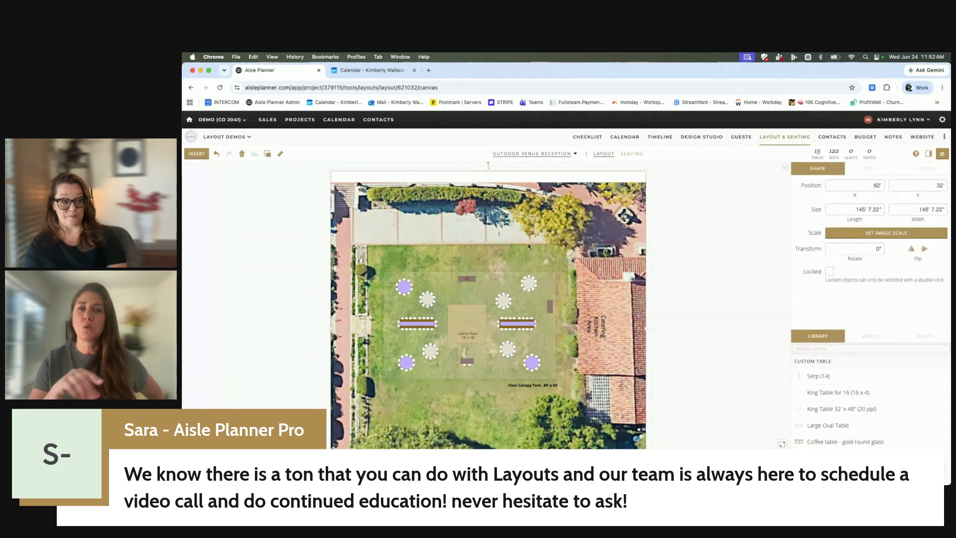
Try to set the aerial image's scale with a reference line about 20' 6" long across the paved area above the lawn.
click(897, 234)
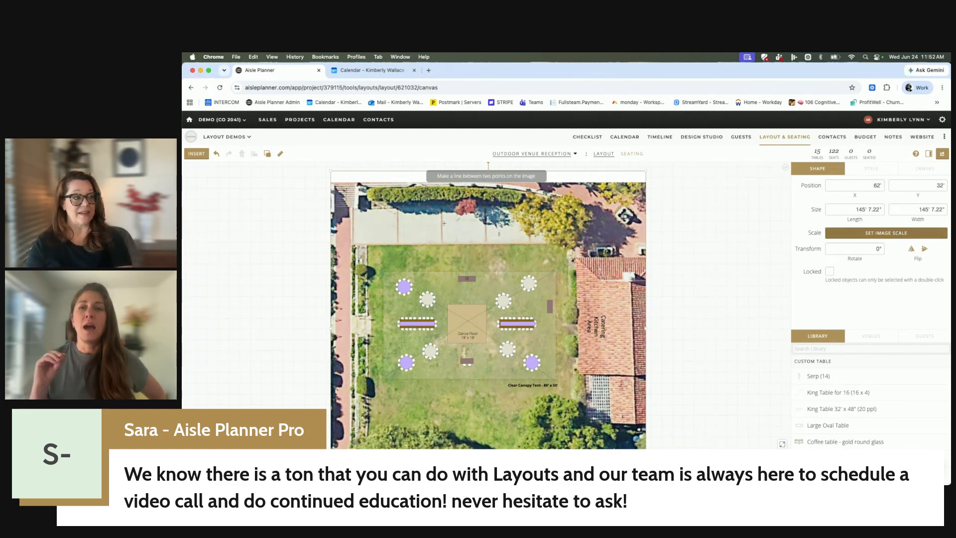
drag(442, 227, 486, 229)
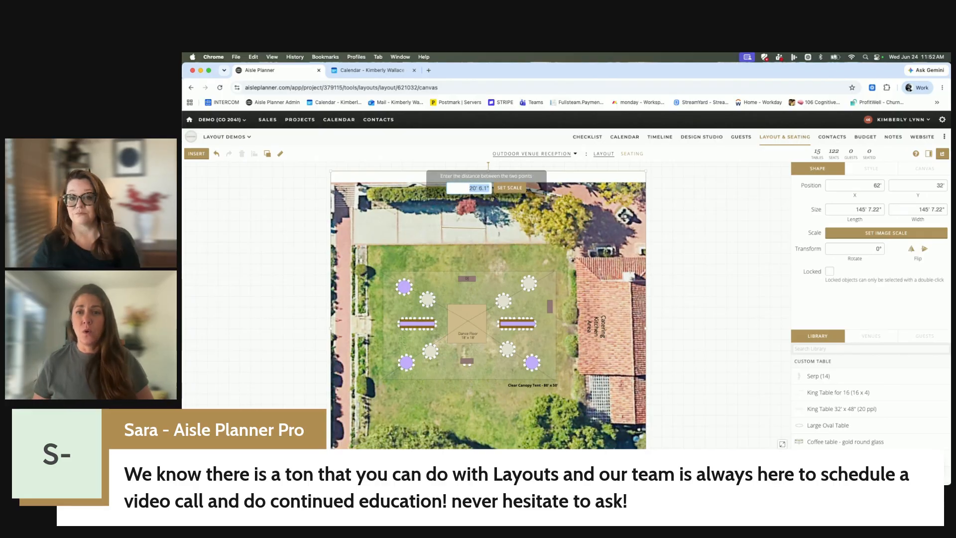
click(267, 194)
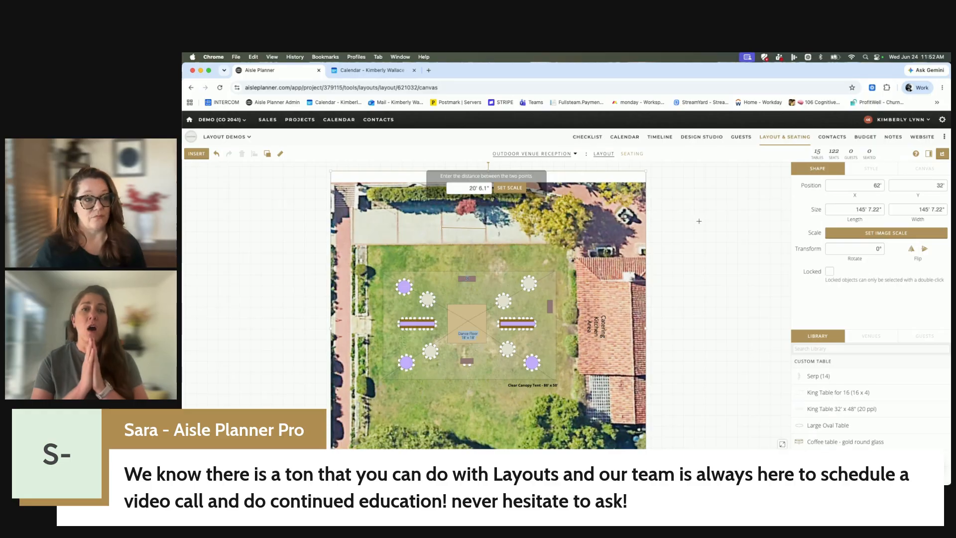
Search the Help Center for "Live" and review the webinar list in the Aisle Planner Pro: Live Webinar Series article.
click(908, 120)
click(874, 197)
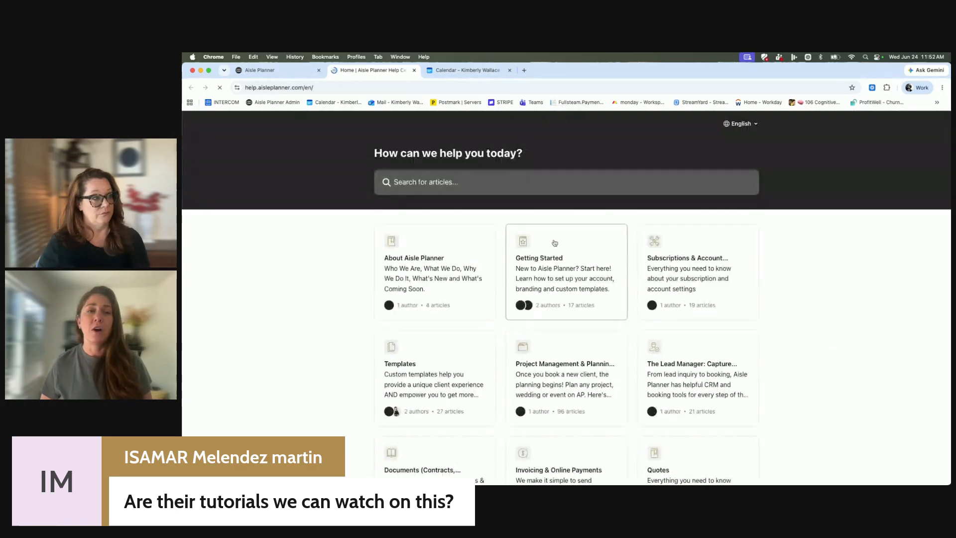
click(549, 193)
text(Live)
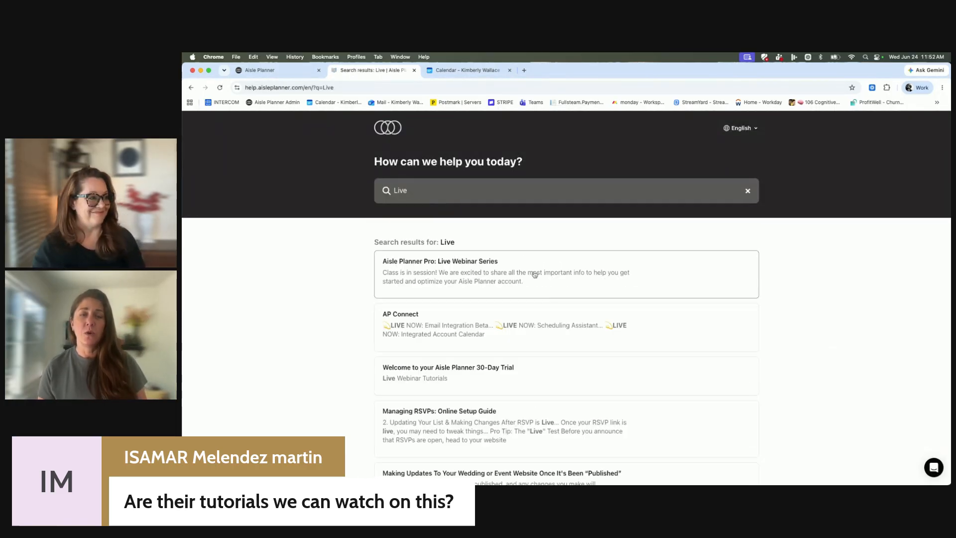
click(496, 265)
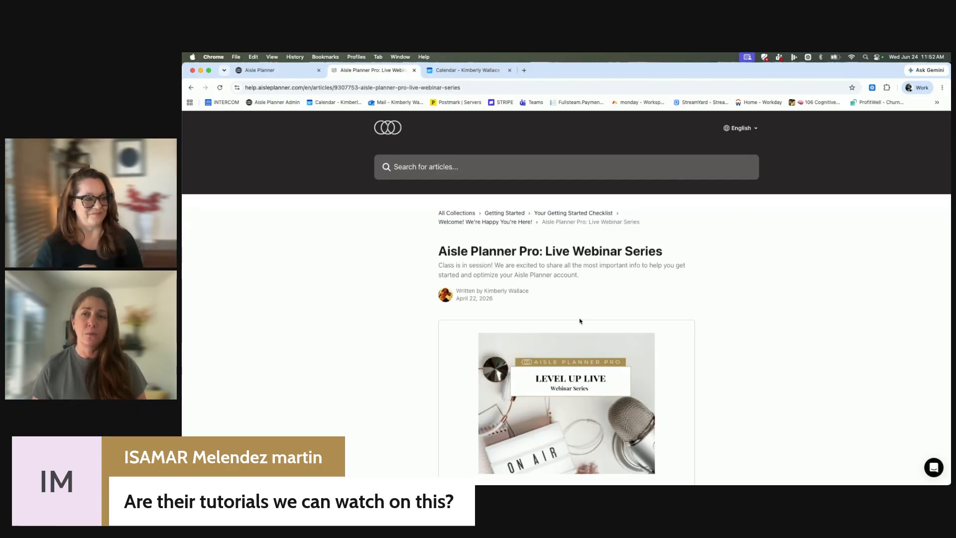
scroll(579, 320, down, 15)
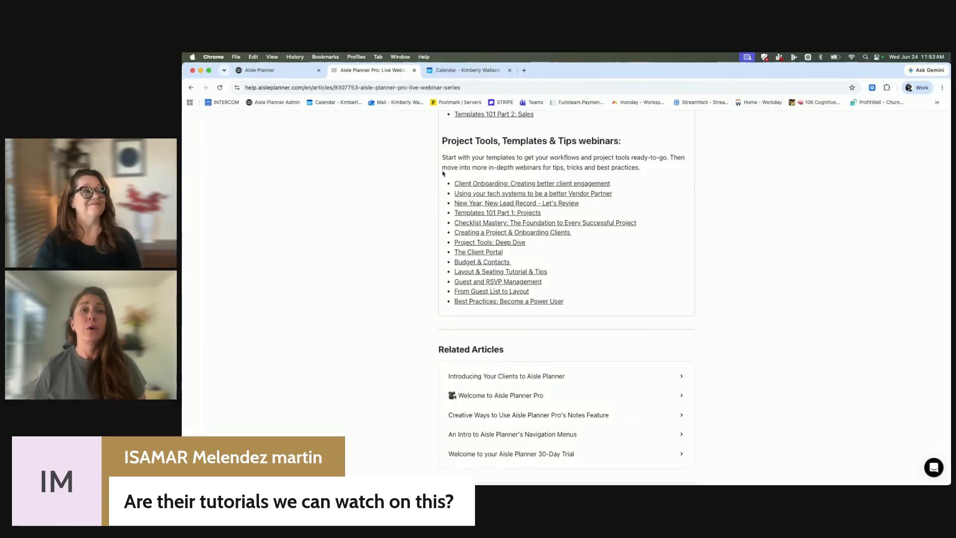
Return to the Layout Demos project and view its Annex - Ceremony and The Annex - Rooftop layouts.
click(269, 71)
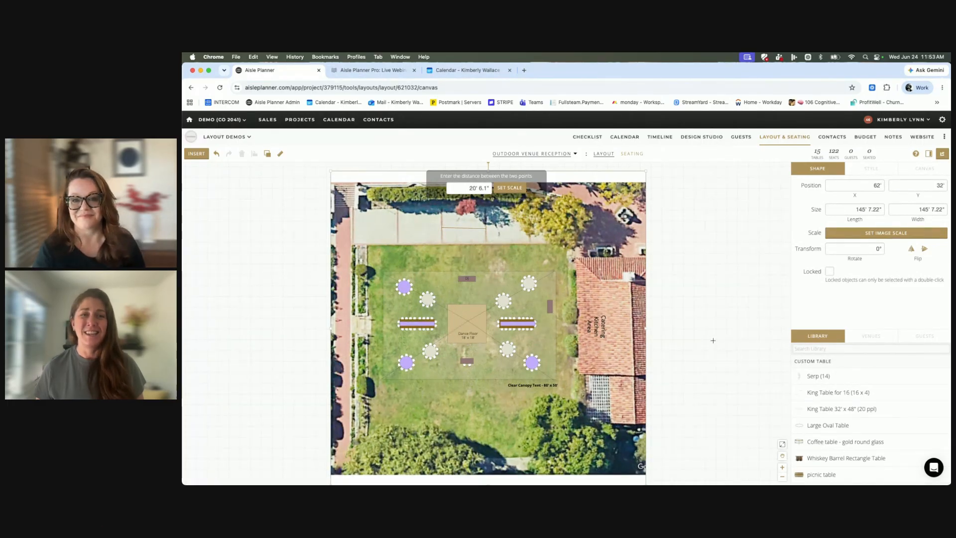
click(553, 154)
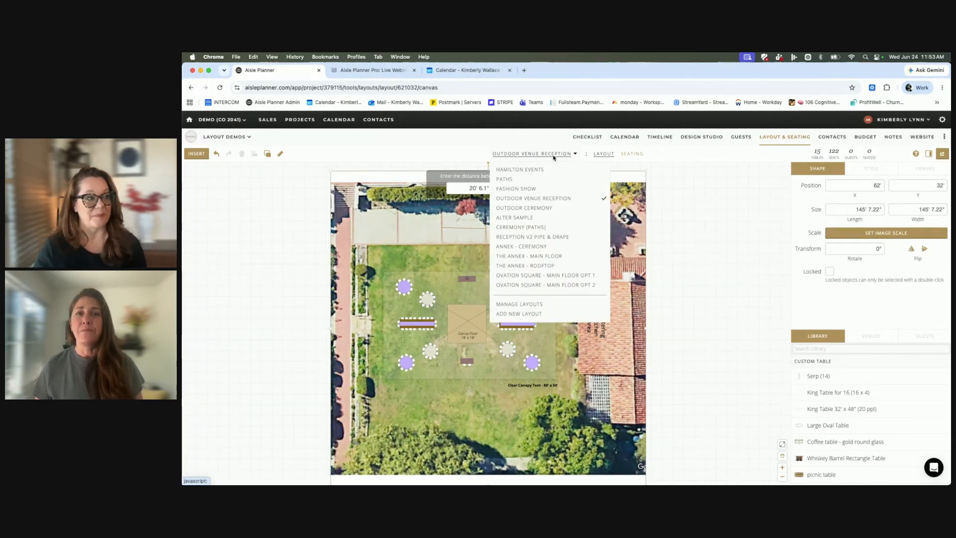
click(539, 246)
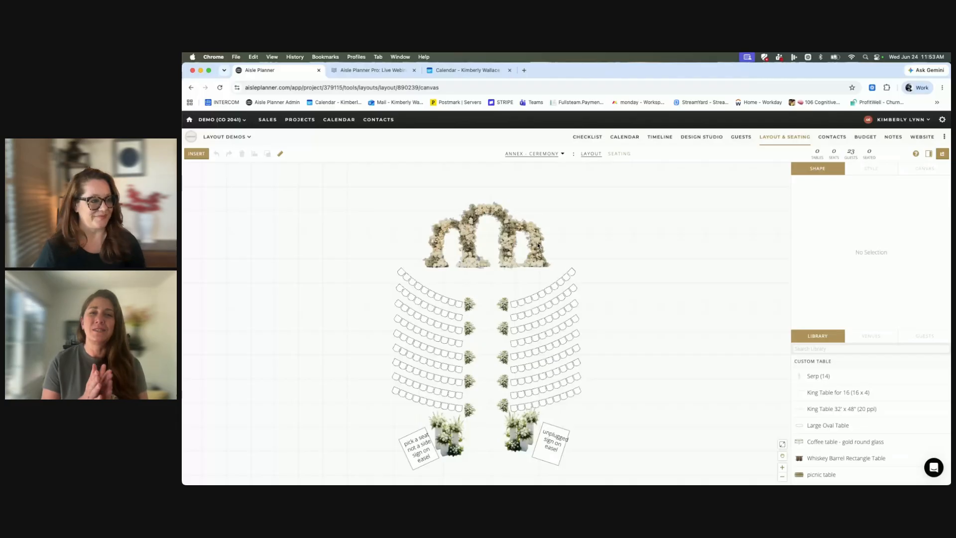
click(544, 154)
click(558, 266)
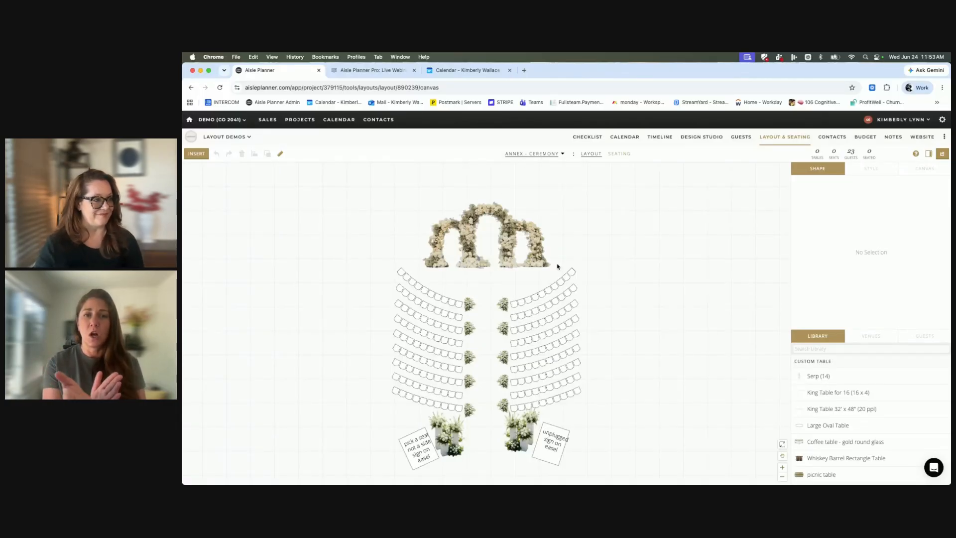
Open the Paths layout and nudge the light blue freeform shape slightly upward.
click(543, 154)
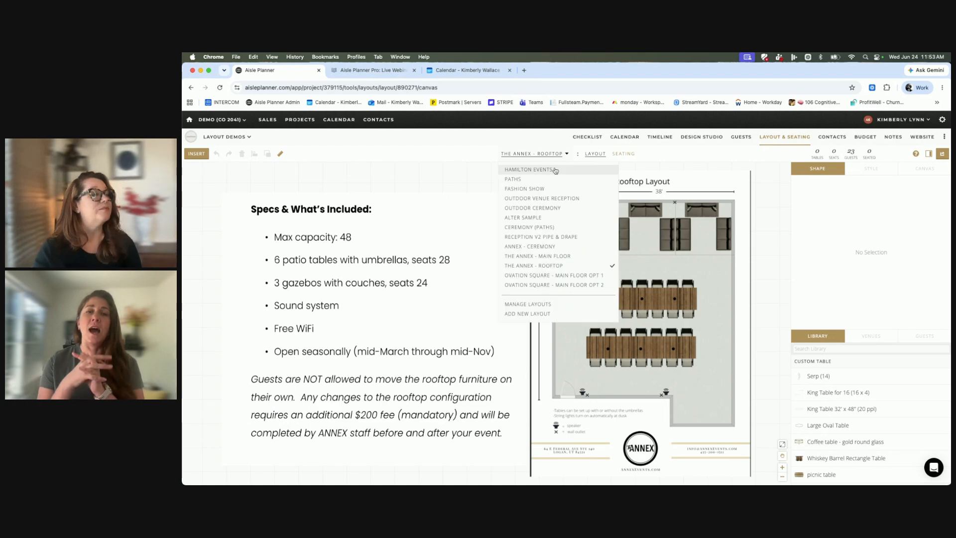
click(529, 180)
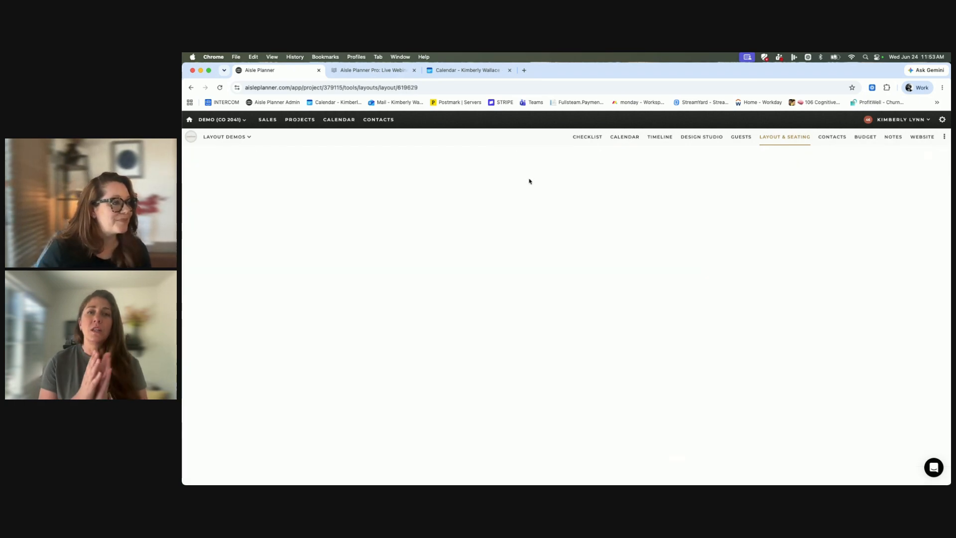
click(366, 242)
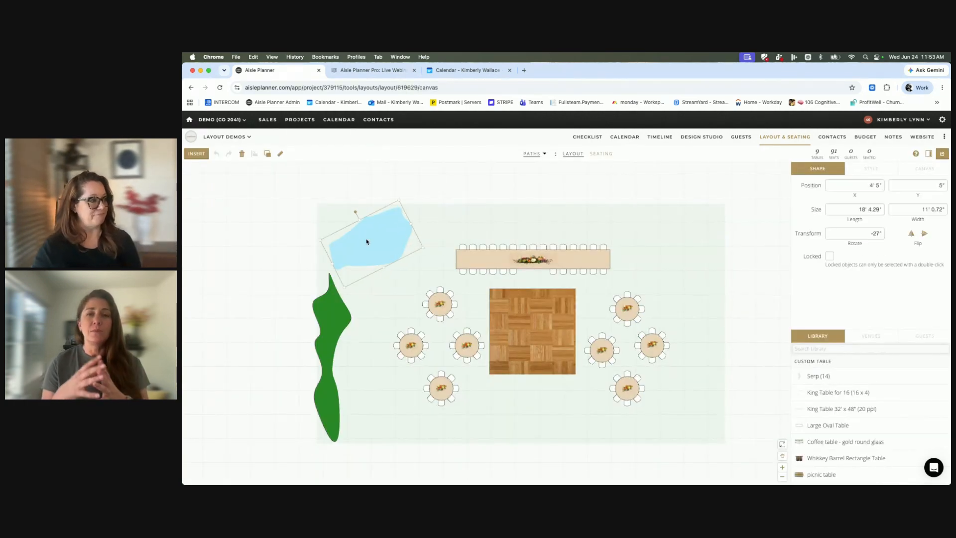
drag(366, 242, 364, 235)
click(196, 155)
Open the Ovation Square - Main Floor Opt 1 layout and select its locked floor plan image.
click(534, 154)
click(534, 154)
click(583, 275)
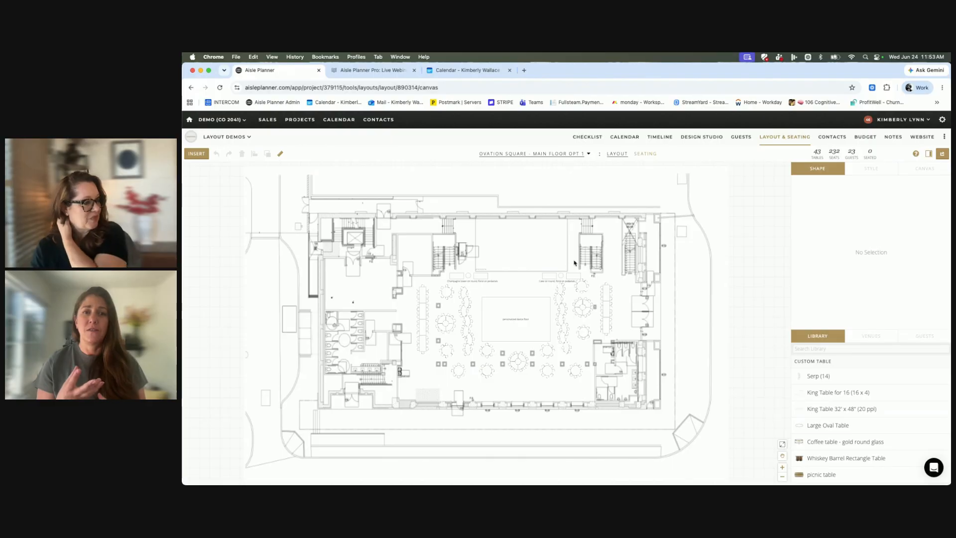
double_click(539, 245)
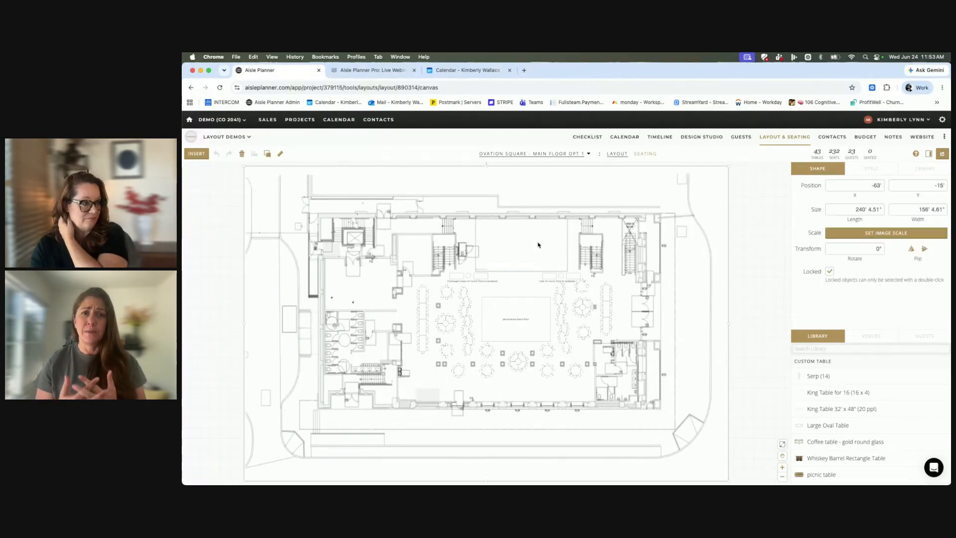
Open the Hamilton Events layout and examine its reception floor plan, venue rooms and color-coded Reception Inventory list.
click(521, 155)
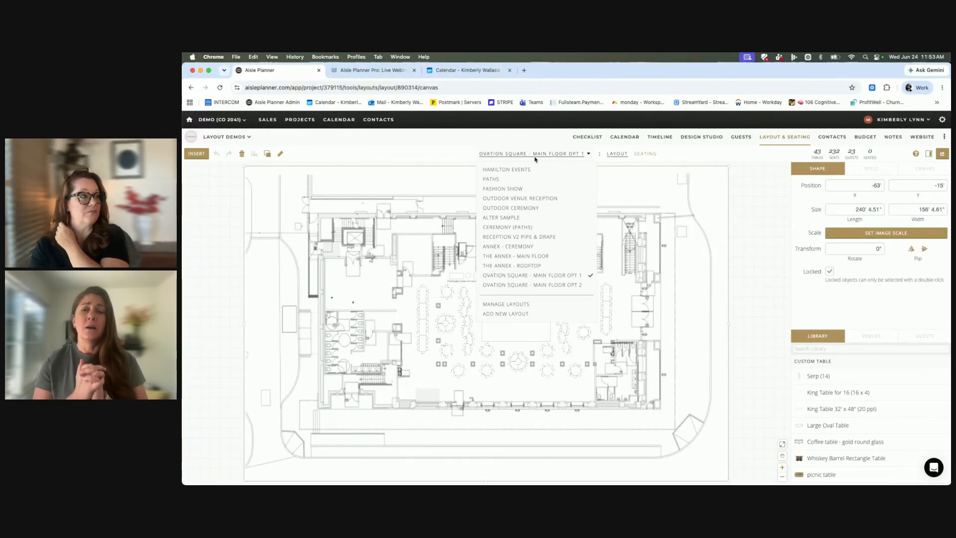
click(528, 171)
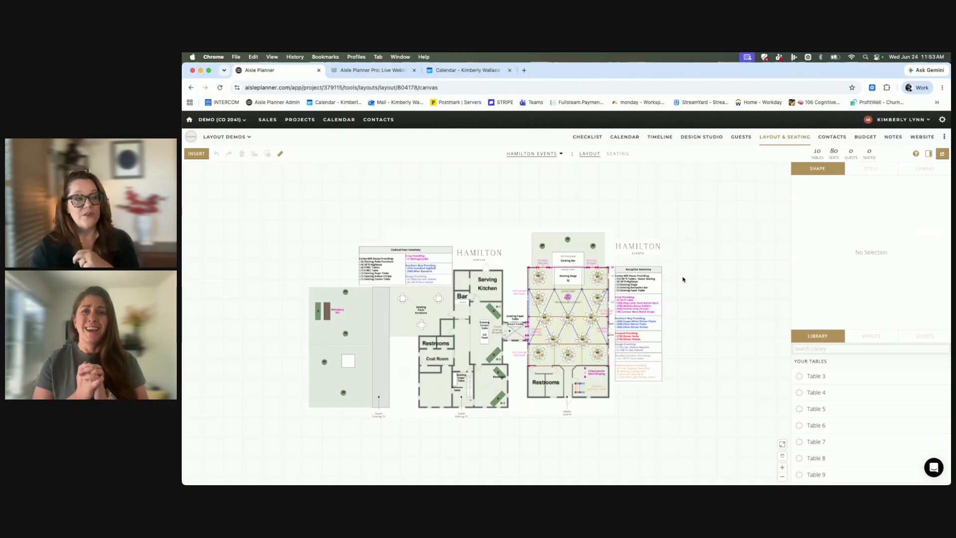
click(782, 467)
click(783, 468)
click(782, 468)
click(783, 468)
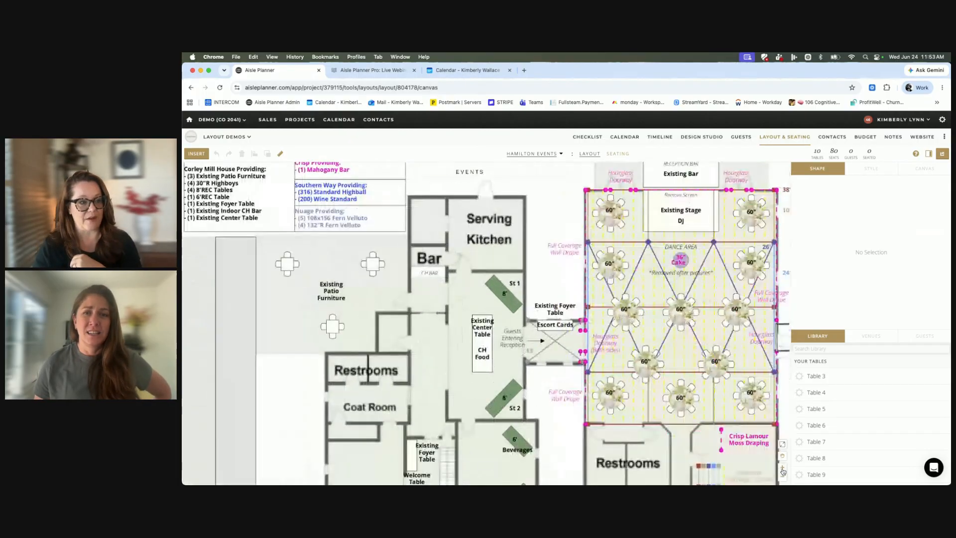
scroll(692, 391, right, 6)
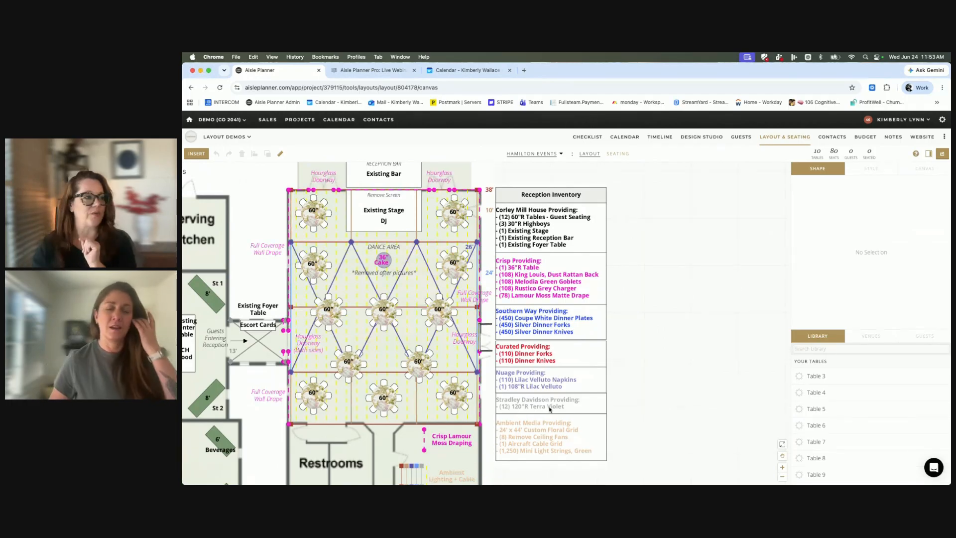
scroll(550, 409, left, 3)
scroll(550, 410, left, 4)
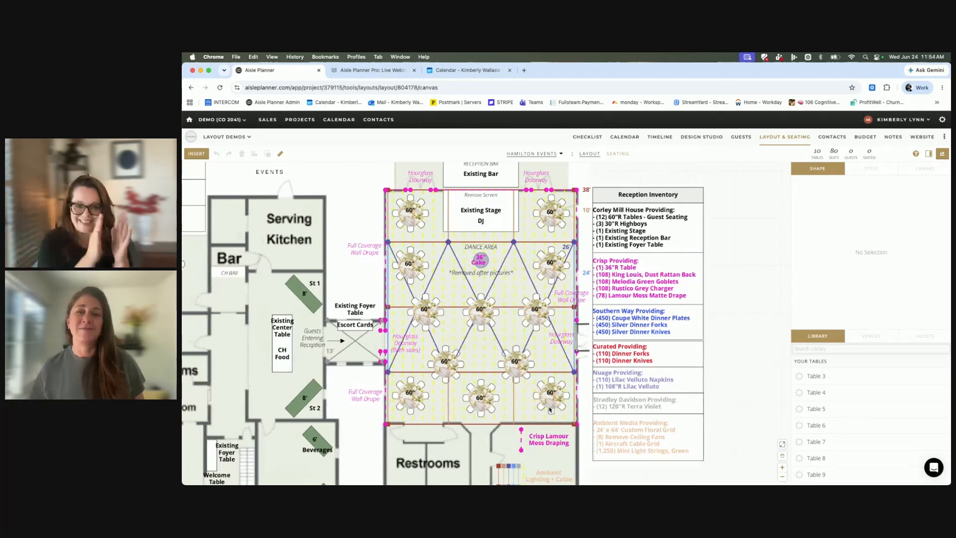
scroll(550, 409, left, 4)
scroll(550, 410, up, 1)
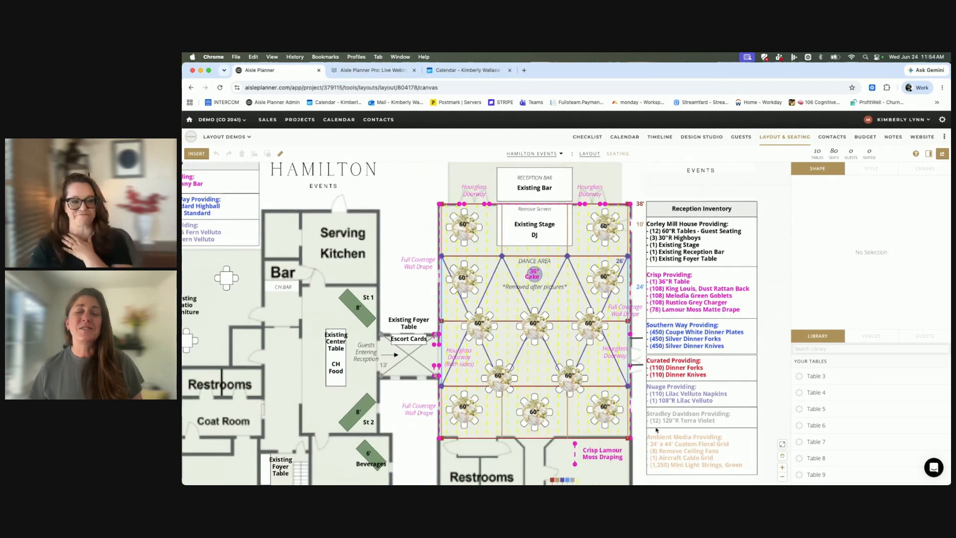
click(782, 478)
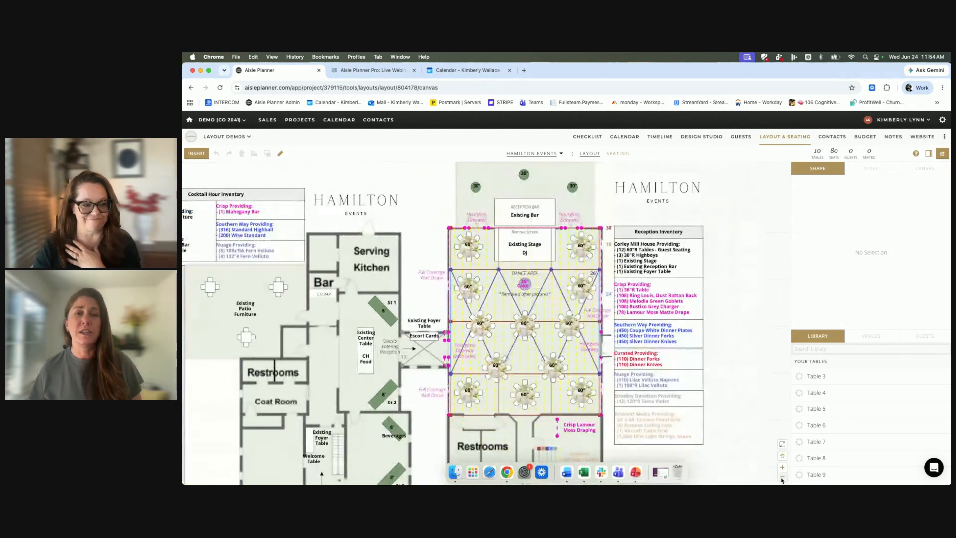
click(782, 479)
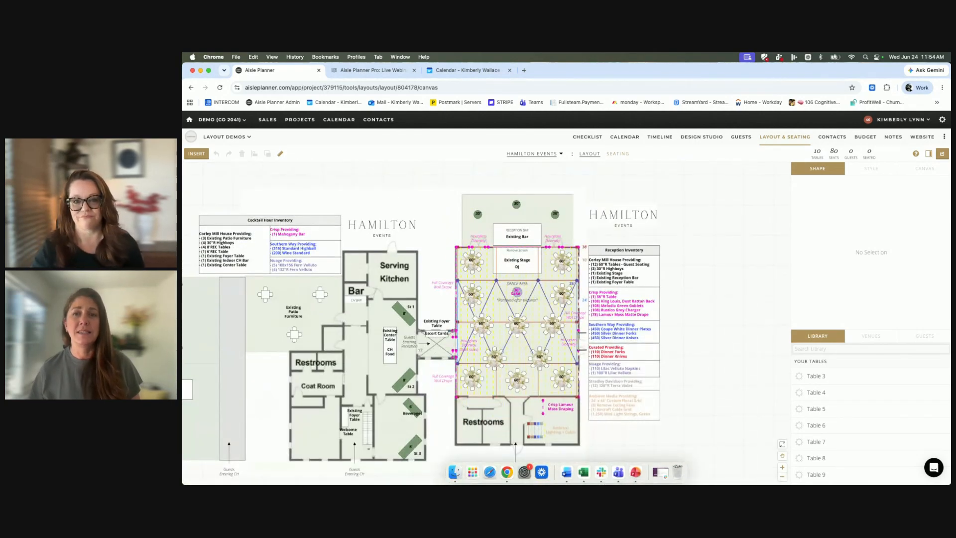
View the Alter Sample layout with its two floral spray arches, and briefly open and close the AP Pro support chat.
click(546, 156)
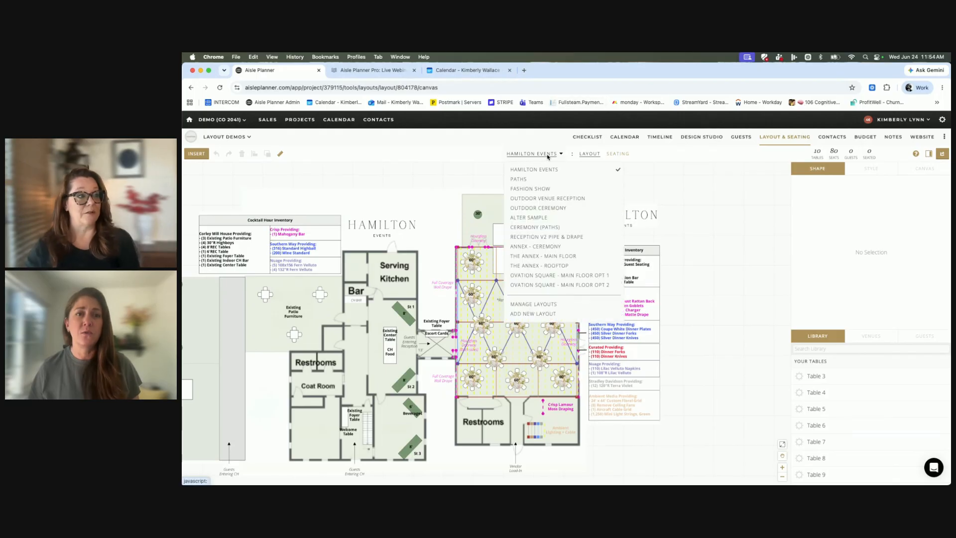
click(520, 224)
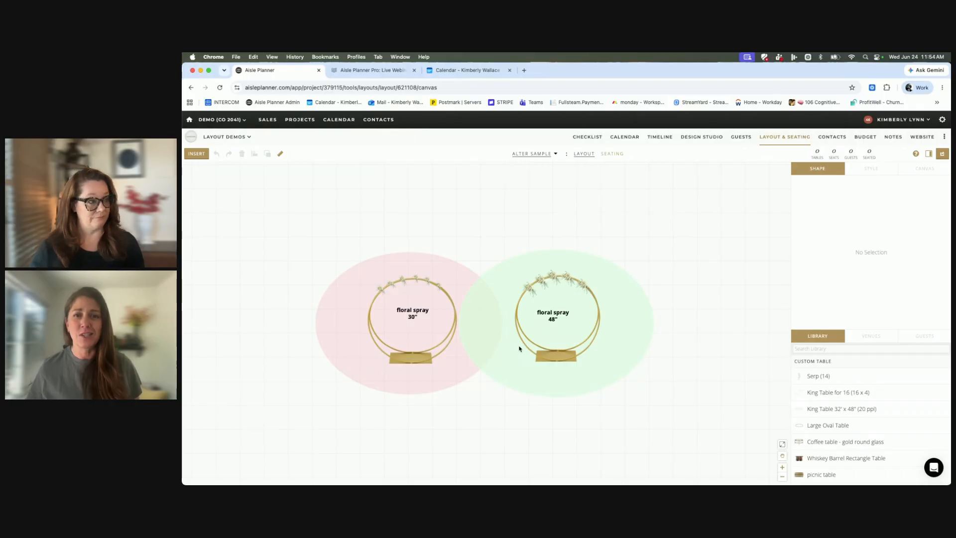
click(534, 154)
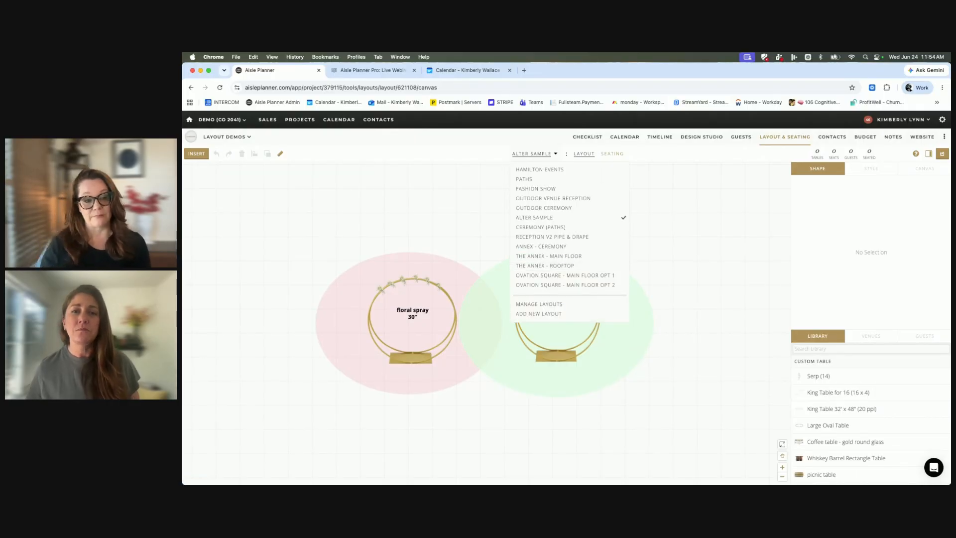
click(934, 467)
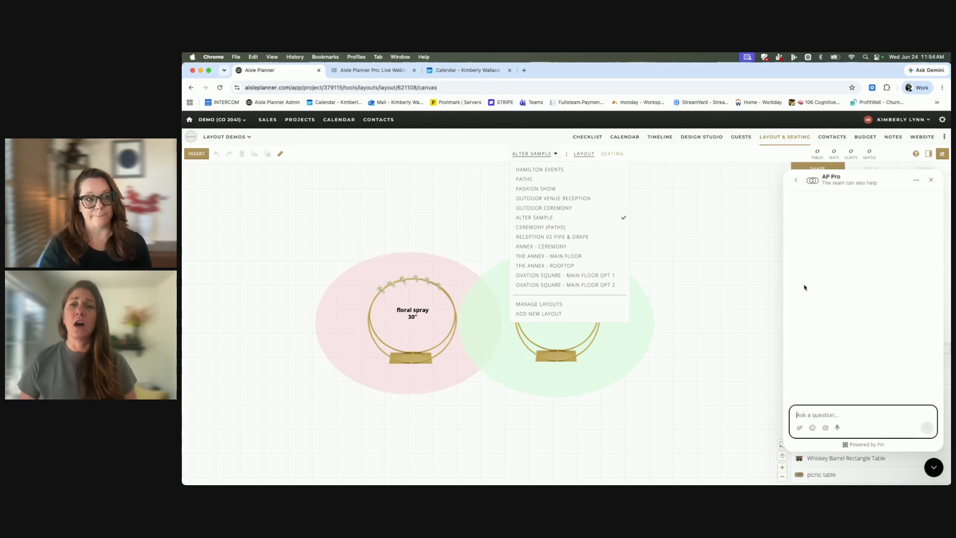
click(933, 470)
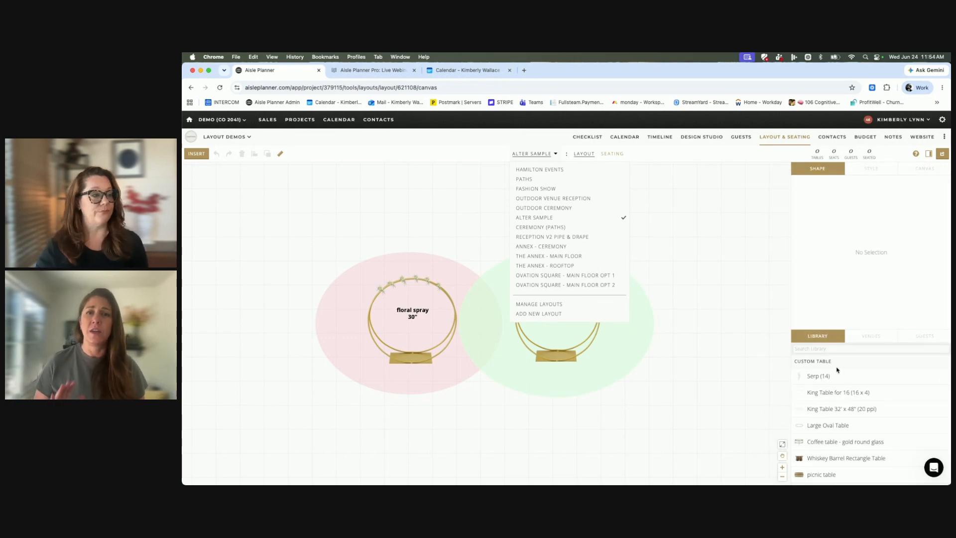
Open the Outdoor Ceremony layout and nudge the 100-seat ceremony seating block slightly on the lawn.
click(556, 212)
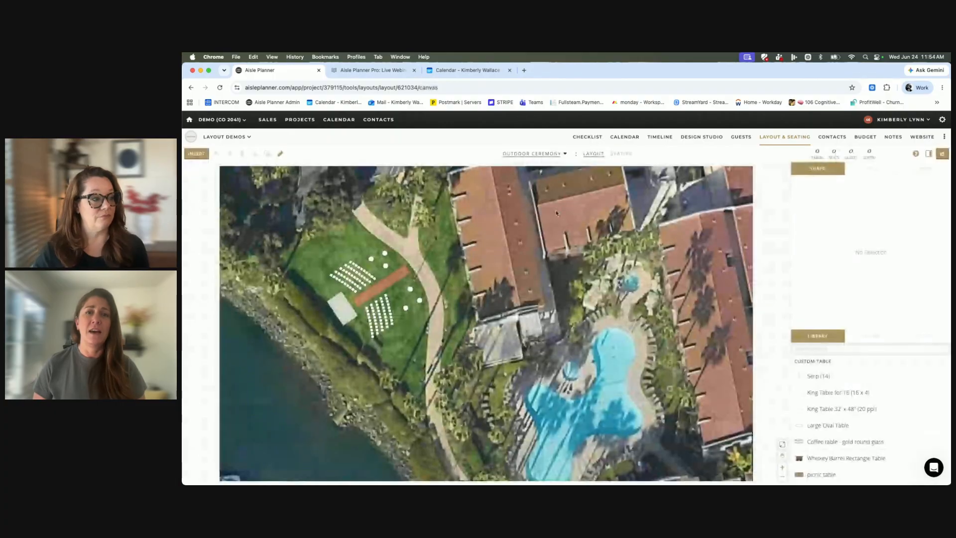
drag(372, 316, 374, 313)
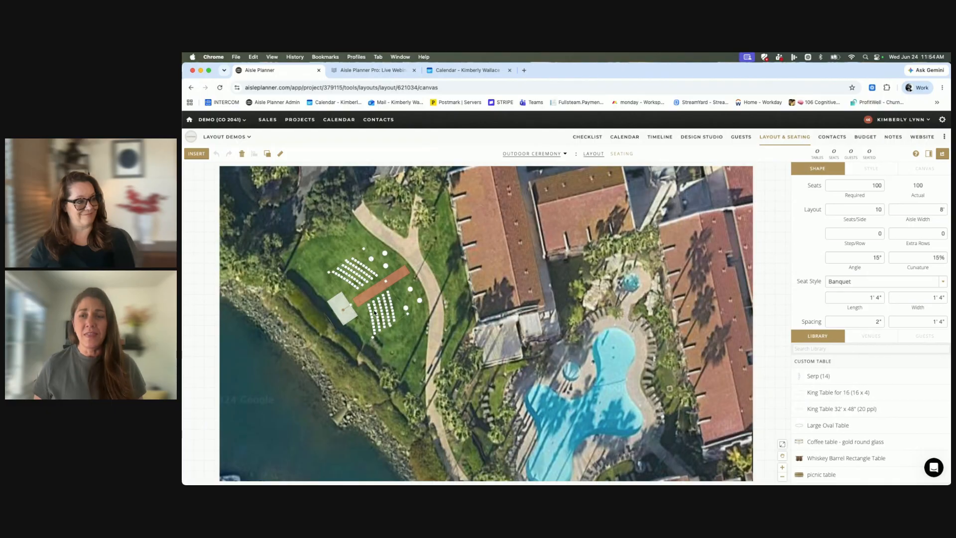
drag(375, 315, 377, 315)
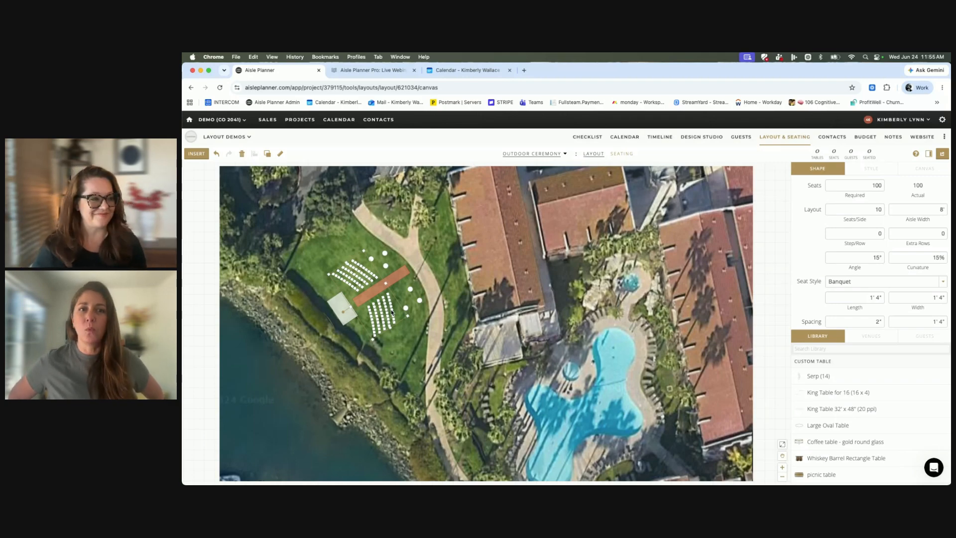
Open the Fashion Show layout.
click(548, 155)
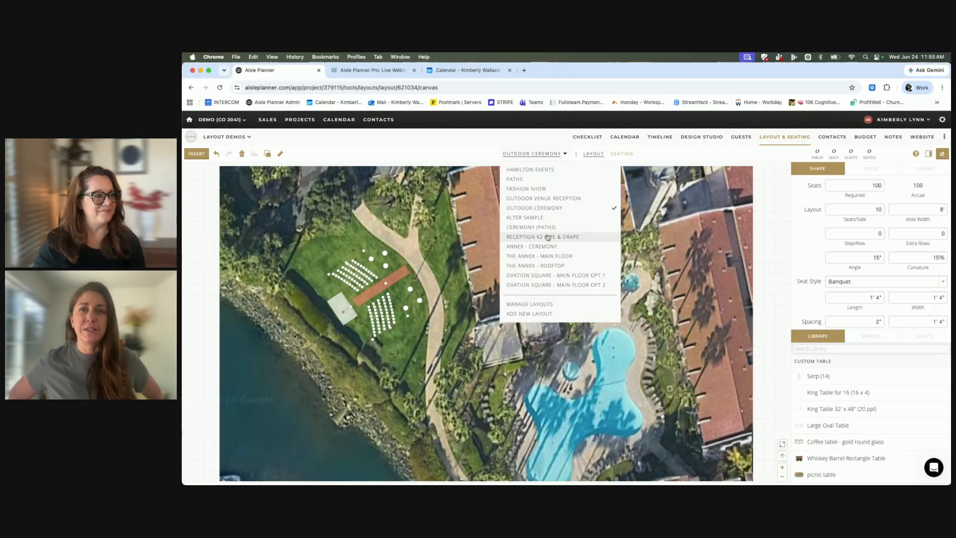
click(519, 189)
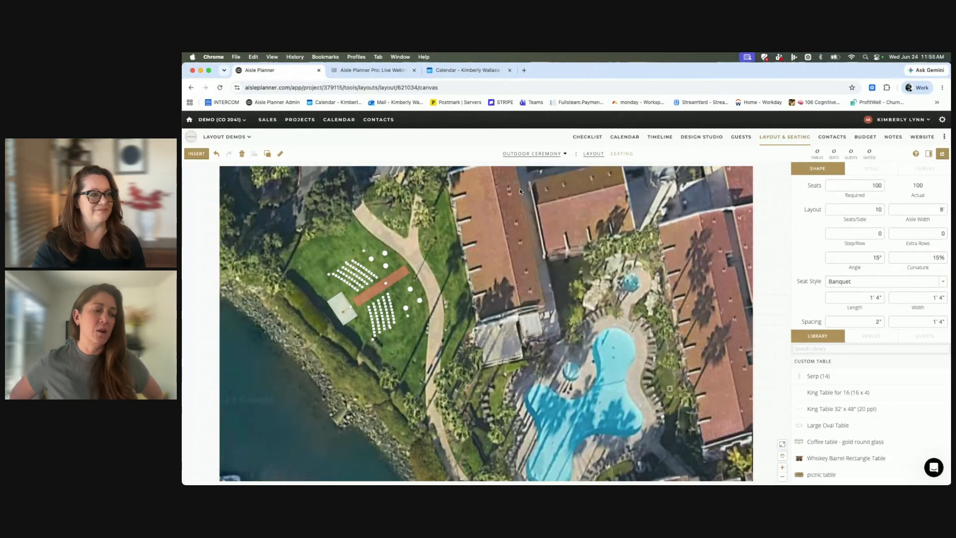